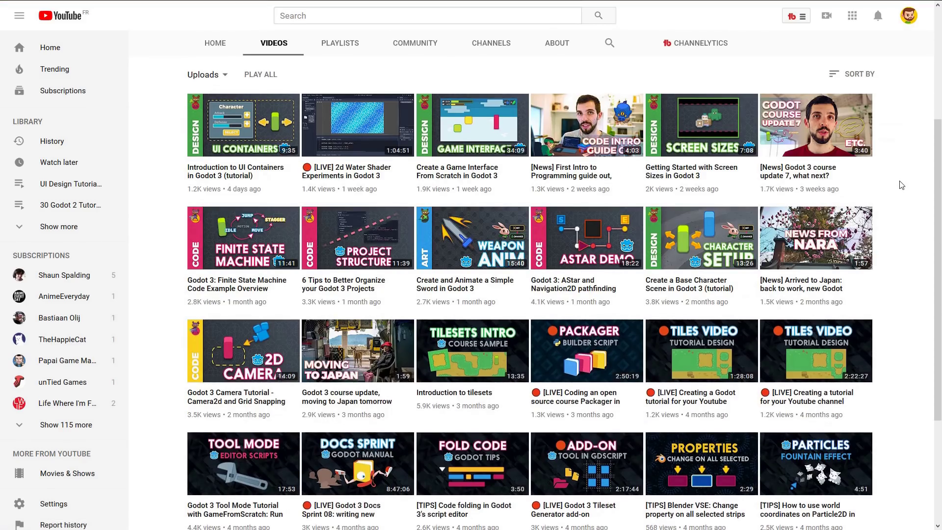
- Browse the uploaded videos on the YouTube channel page
scroll(901, 185, "down", 3)
scroll(742, 248, "down", 7)
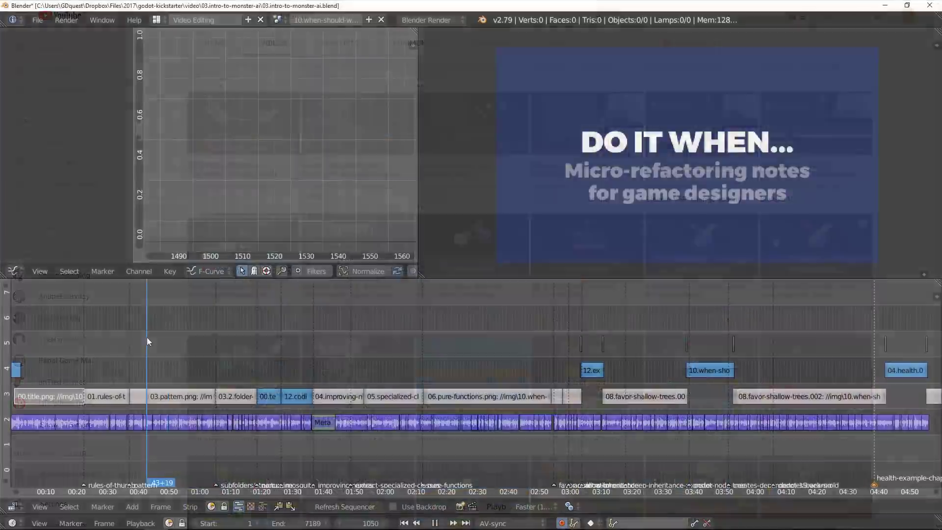
- Switch to Blender and scrub through the refactoring tutorial's timeline to preview several parts of the edit
left_click_drag(146, 337, 590, 346)
left_click(704, 343)
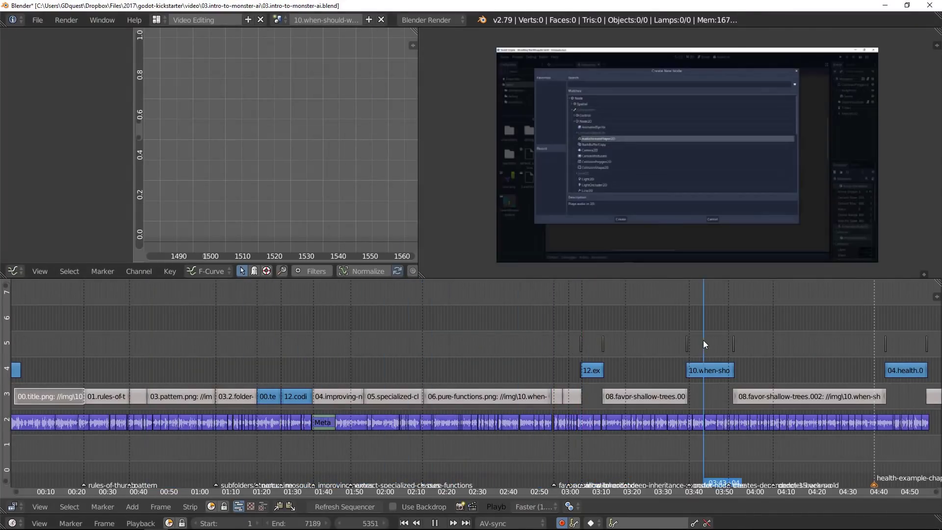
left_click(920, 337)
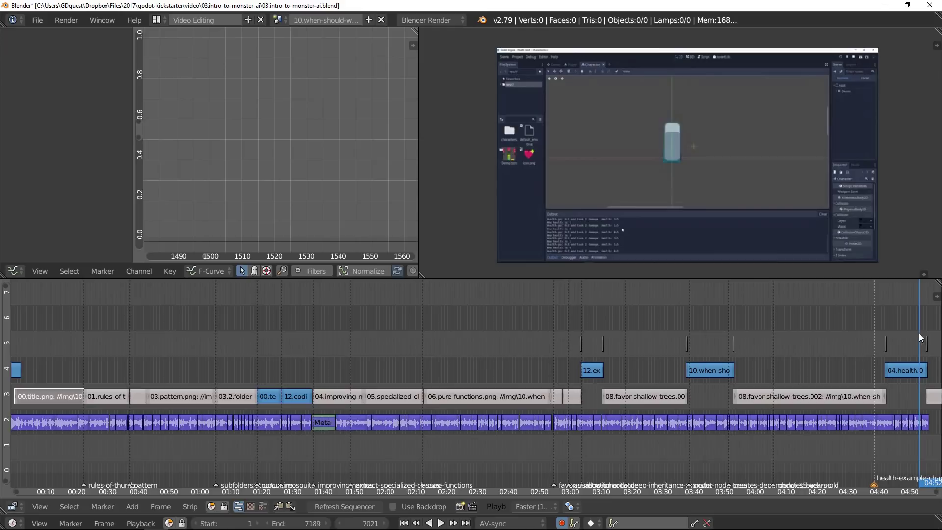
left_click(228, 366)
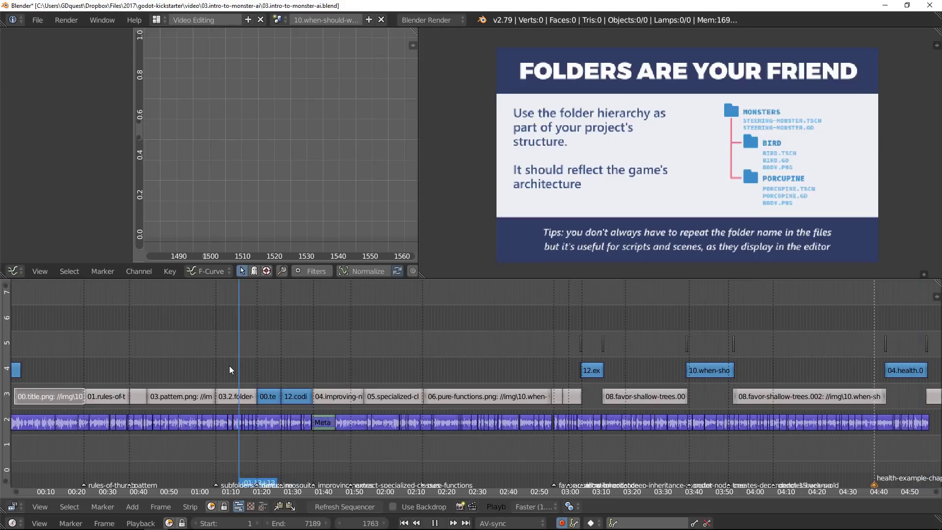
- Switch to the 07.spot-and-attack scene, preview parts of it and look over its entire strip layout
left_click(282, 19)
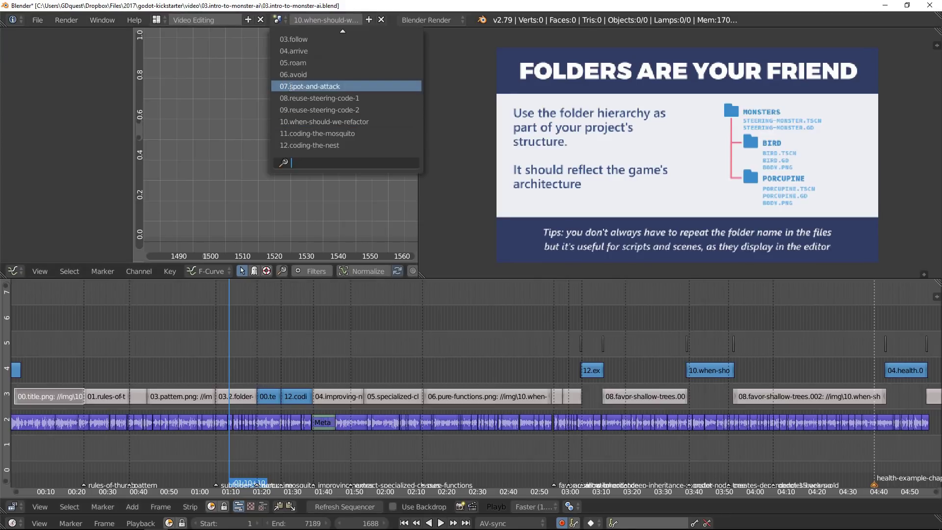
left_click(314, 86)
scroll(331, 369, "down", 5)
left_click_drag(318, 357, 566, 343)
middle_click_drag(815, 372, 643, 381)
key("Home")
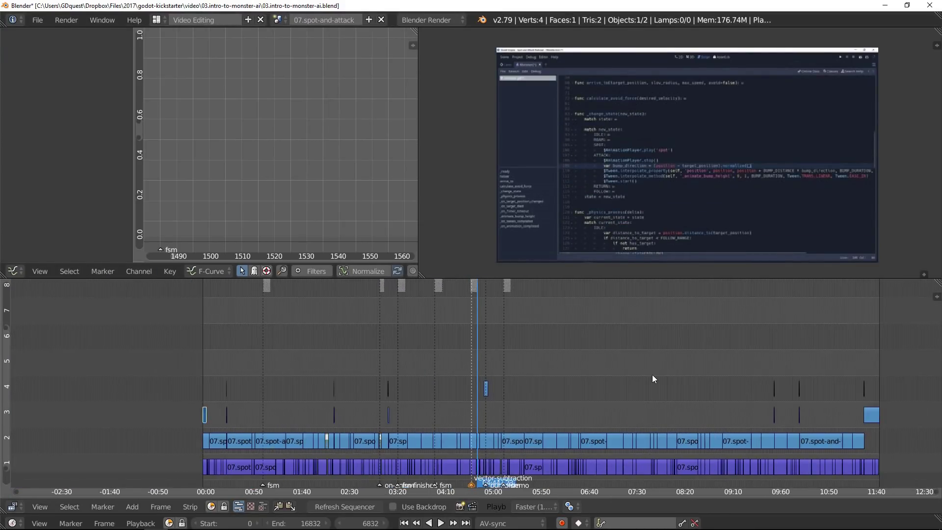
middle_click_drag(610, 322, 612, 359, "ctrl")
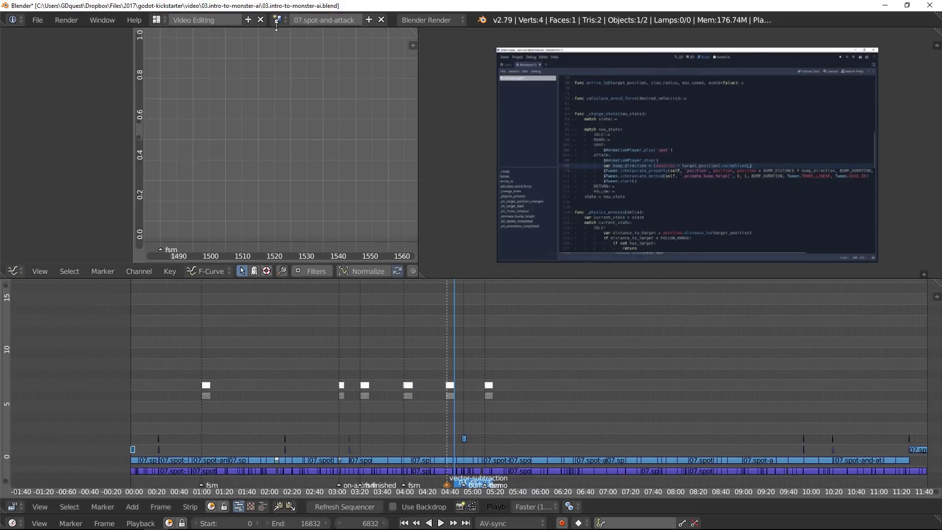
left_click(278, 17)
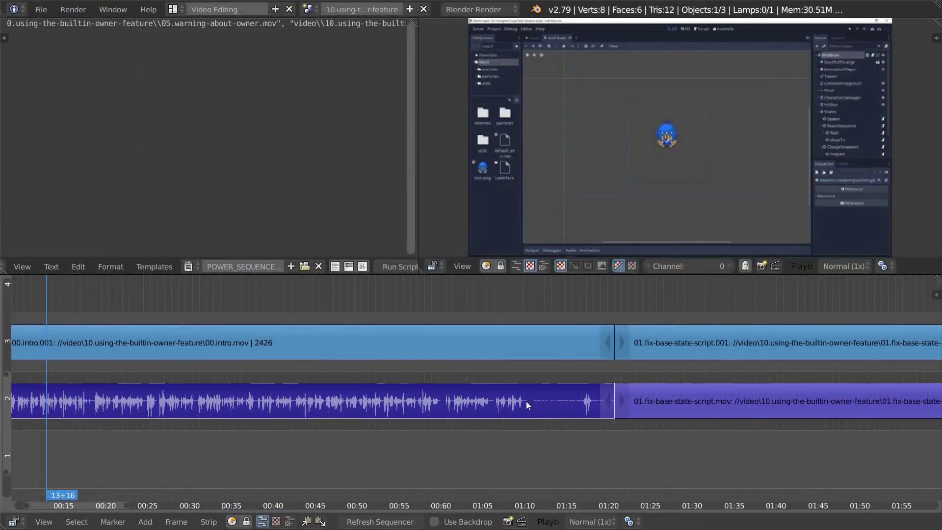
- Trim a short section out of the 00.intro video and audio strips
middle_click_drag(489, 401, 375, 398, "ctrl")
left_click_drag(376, 398, 388, 398, "ctrl+shift")
middle_click_drag(402, 406, 547, 408)
mouse_move(390, 349)
left_mouse_down()
mouse_move(364, 327)
mouse_move(398, 338)
left_mouse_up()
left_click_drag(492, 321, 462, 326)
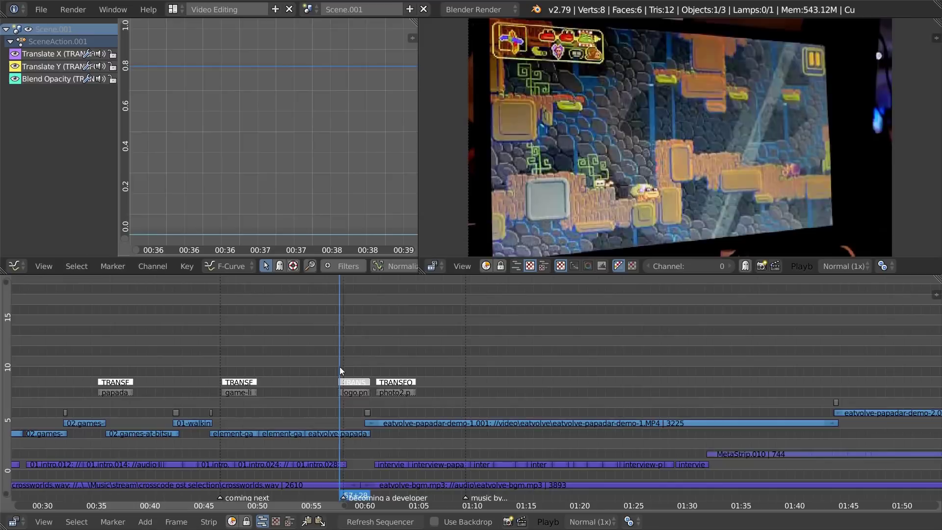
- Preview the Eatvolve logo's appearance and isolate the Translate Y curve of its transform strip
left_click_drag(339, 367, 360, 362)
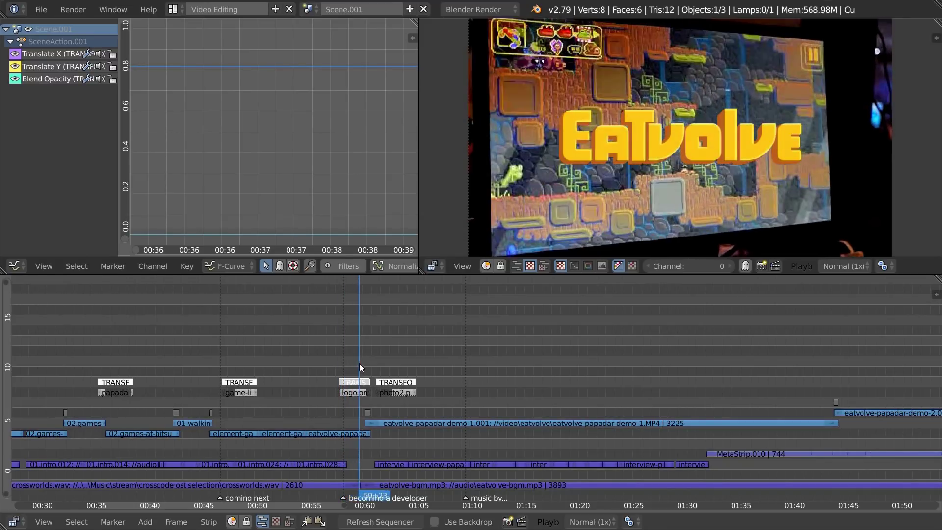
key("Home")
middle_click_drag(304, 183, 328, 182)
left_click(74, 54)
left_click(75, 68)
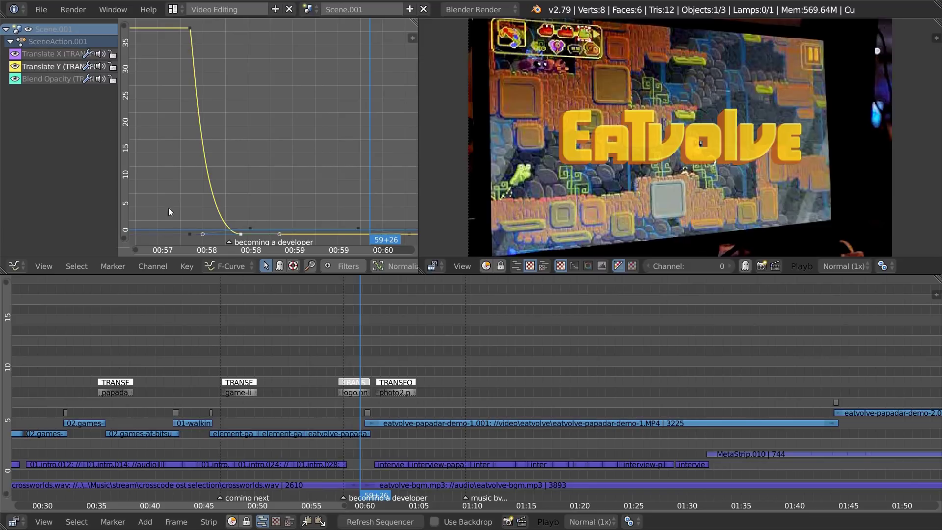
middle_click_drag(412, 404, 443, 381)
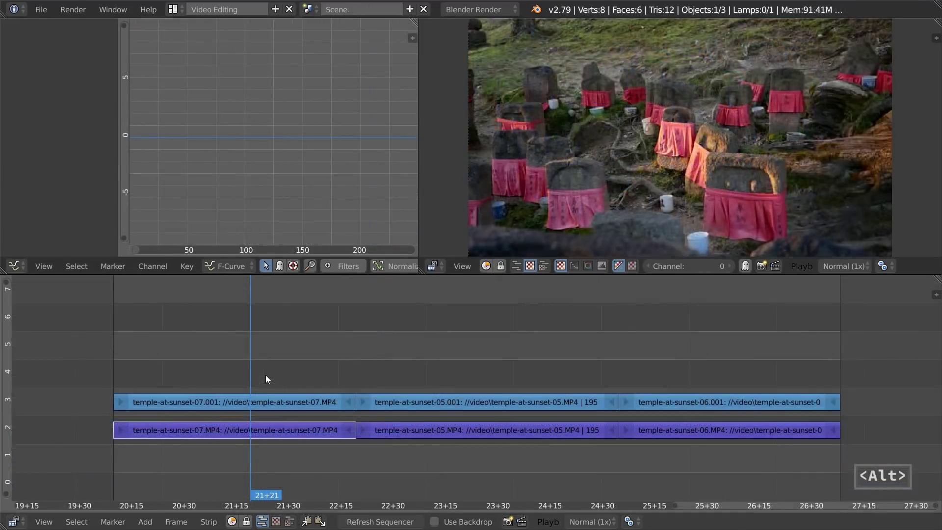
- Render the temple-at-sunset sequence to a video file
key("alt+F12")
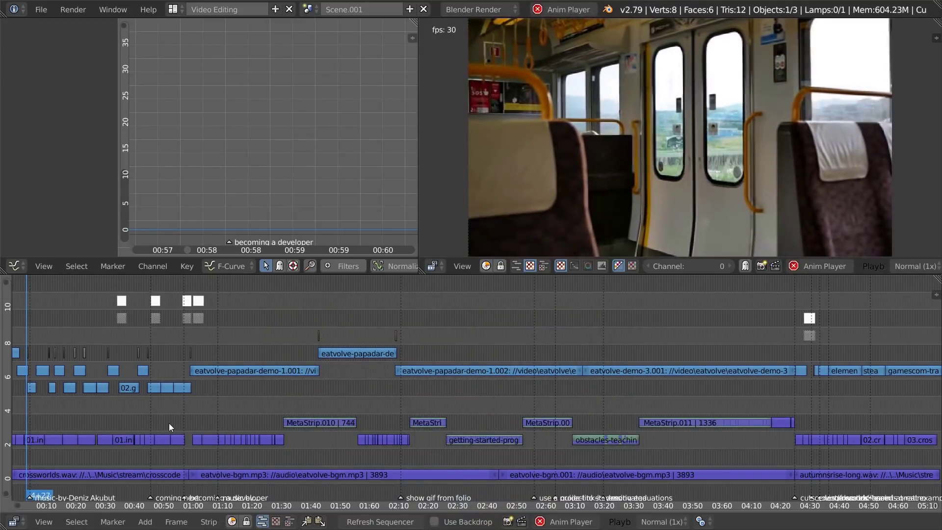
- Show the Color Balance modifier settings of the selected 02.games-at-bits strip and widen the properties area
middle_click_drag(49, 378, 403, 376, "ctrl")
key("n")
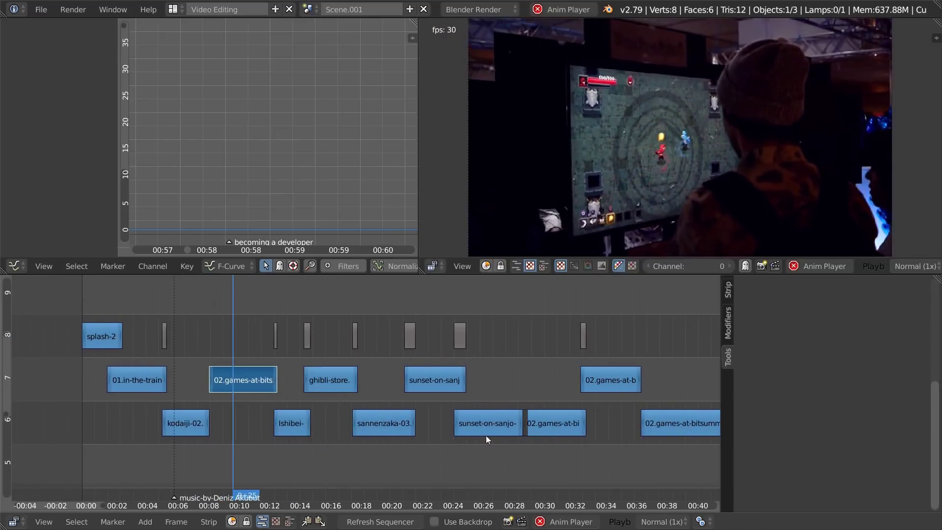
left_click(726, 324)
left_click(807, 305)
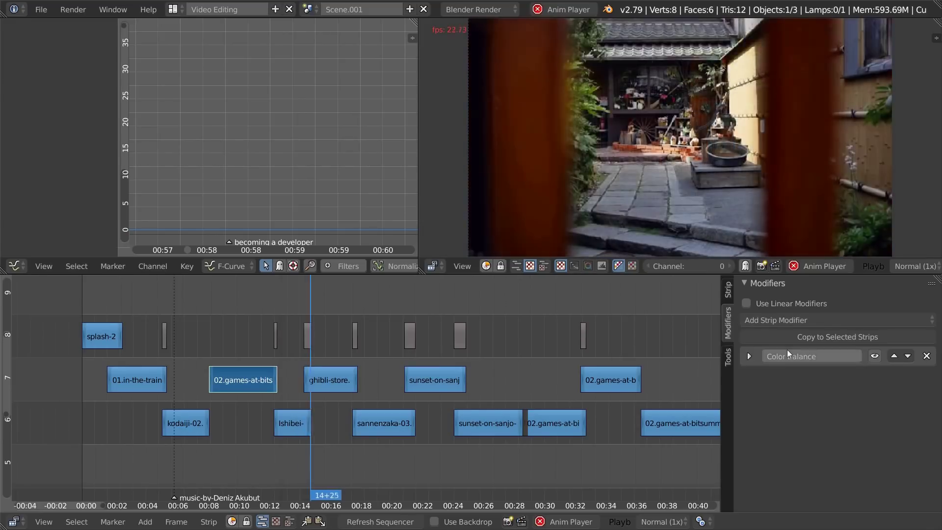
left_click(749, 355)
scroll(845, 420, "down", 6)
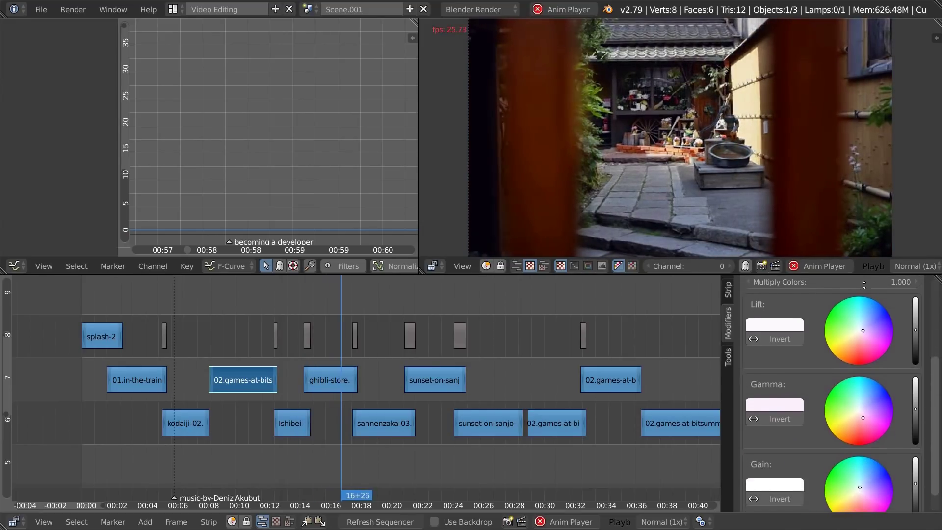
left_click_drag(721, 398, 584, 420)
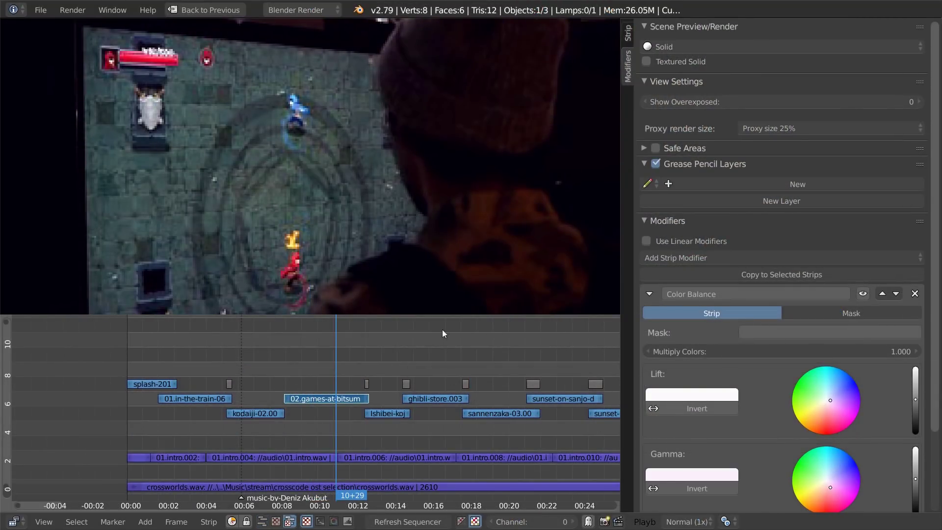
- Preview frame 16+04, select the ghibli-store.003 strip and slightly shift a colour in its Color Balance modifier
key("Home")
left_click(432, 398)
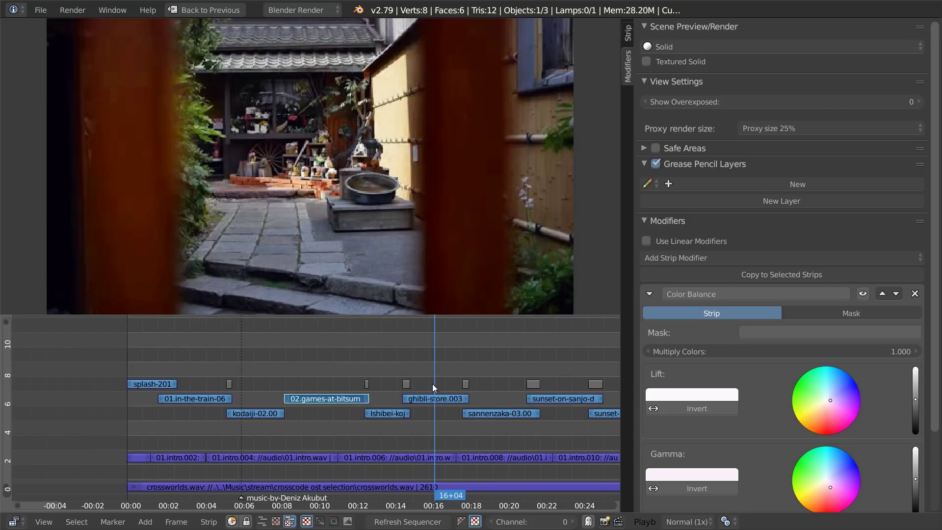
right_click(434, 401)
mouse_move(829, 425)
left_mouse_down()
mouse_move(822, 435)
mouse_move(822, 420)
left_mouse_up()
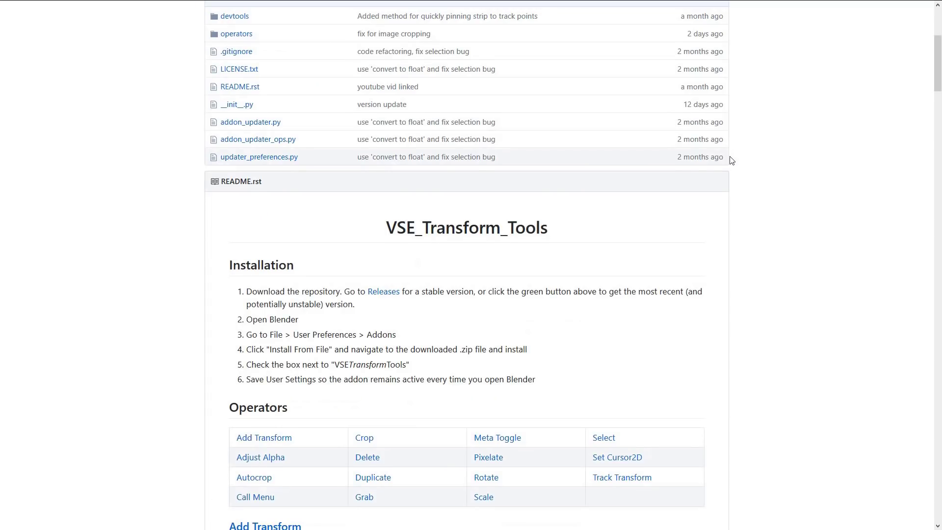
- Read the installation notes and operator list in the VSE_Transform_Tools add-on's README
scroll(731, 159, "down", 3)
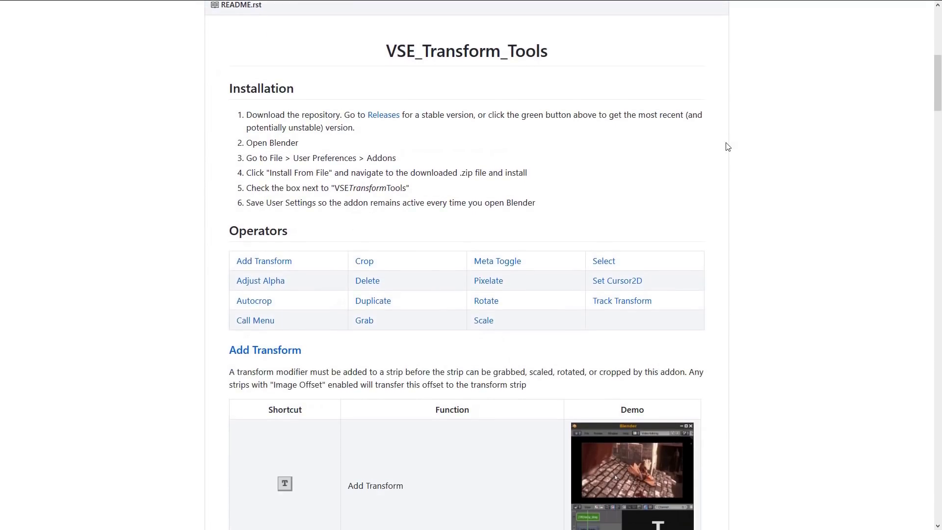
scroll(727, 148, "down", 1)
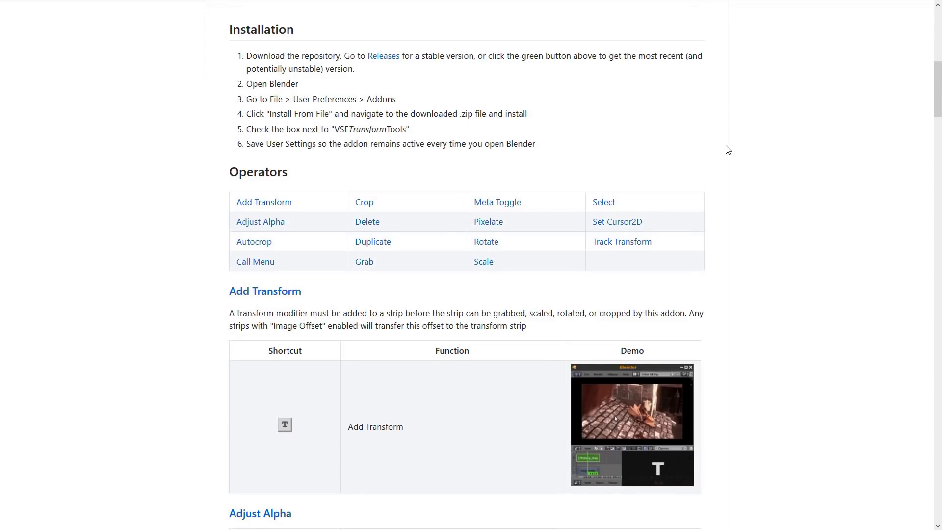
scroll(727, 150, "down", 1)
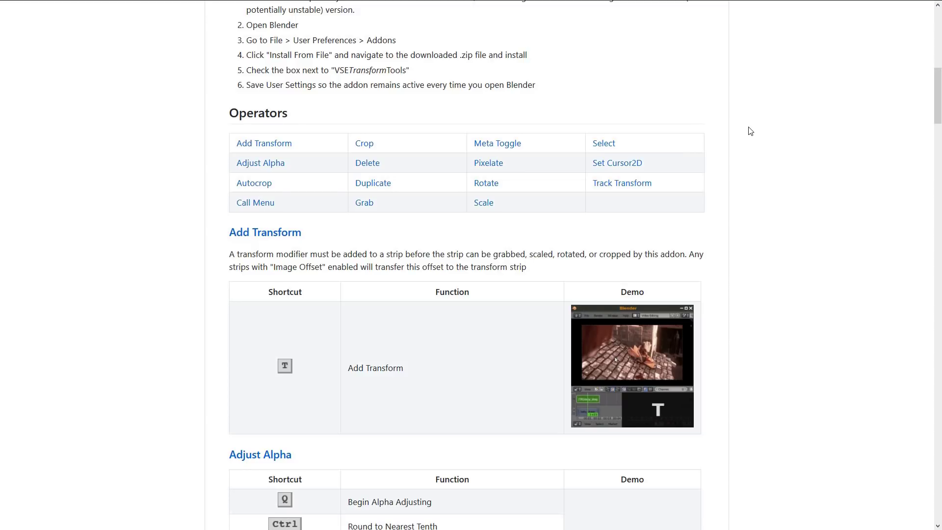
scroll(746, 127, "down", 3)
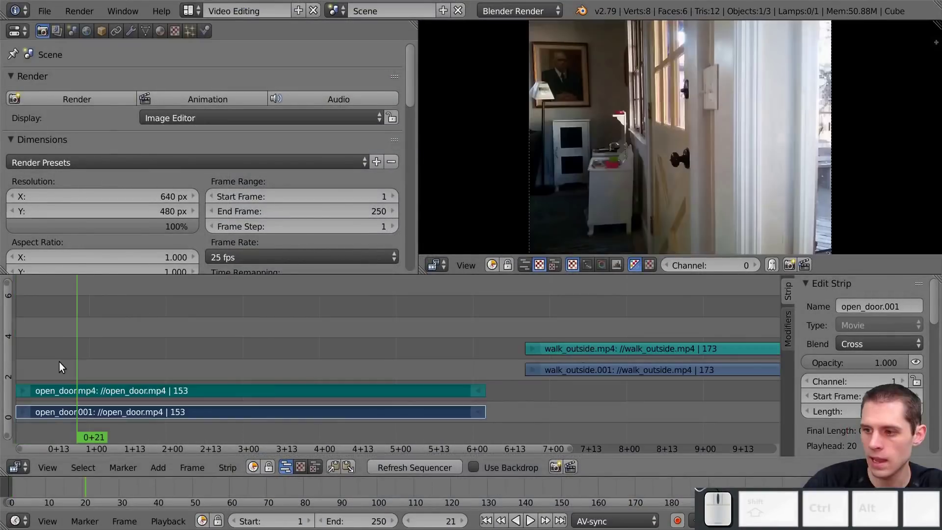
- Cut the open_door strips at frame 21 and render the edited sequence as an animation
key("k")
key("g")
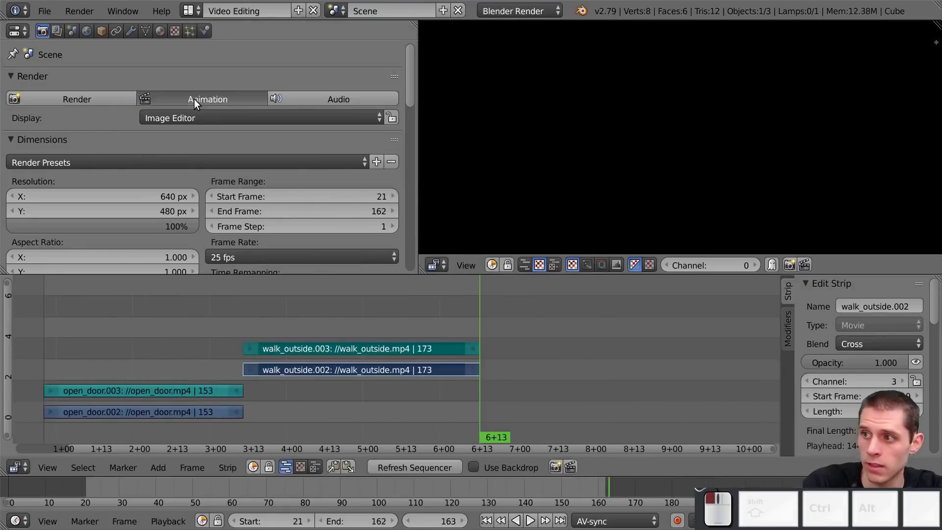
left_click(193, 98)
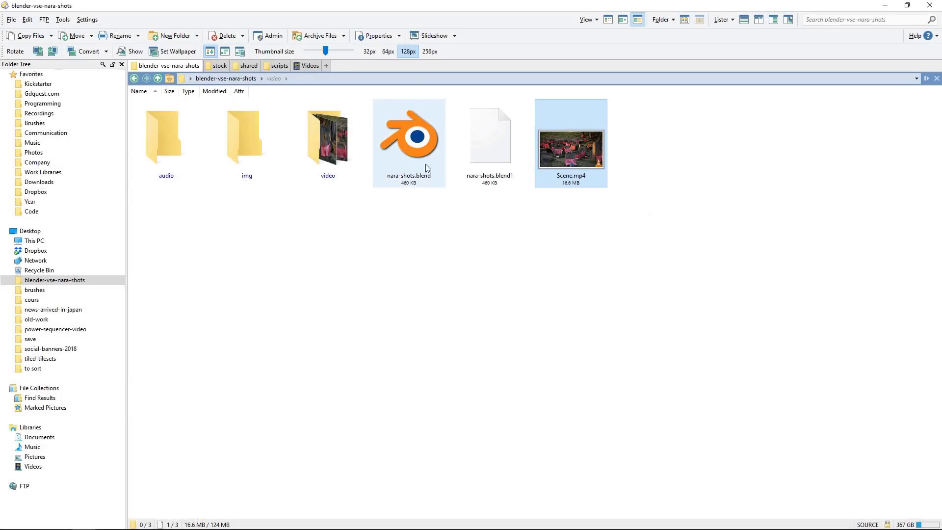
- Play the rendered Scene.mp4 from the blender-vse-nara-shots folder full screen in VLC media player
left_click(425, 146)
left_click(490, 287)
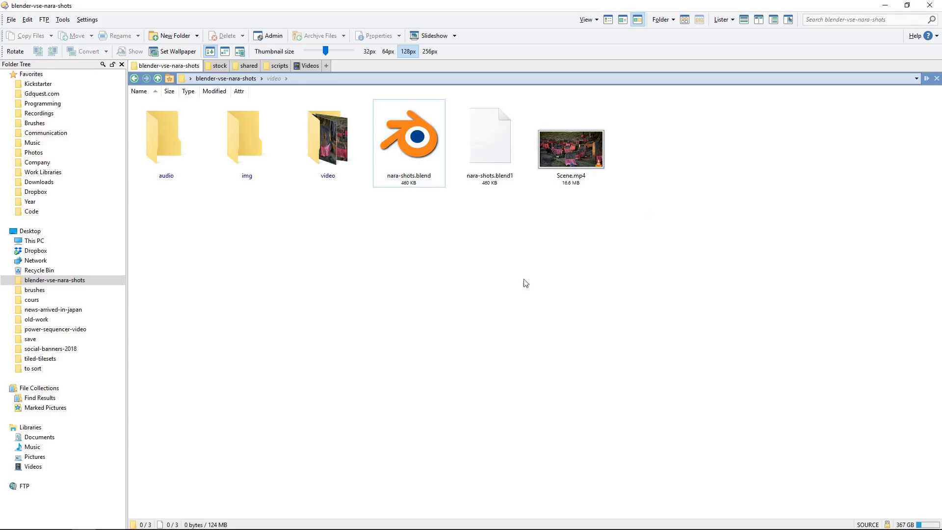
double_click(557, 152)
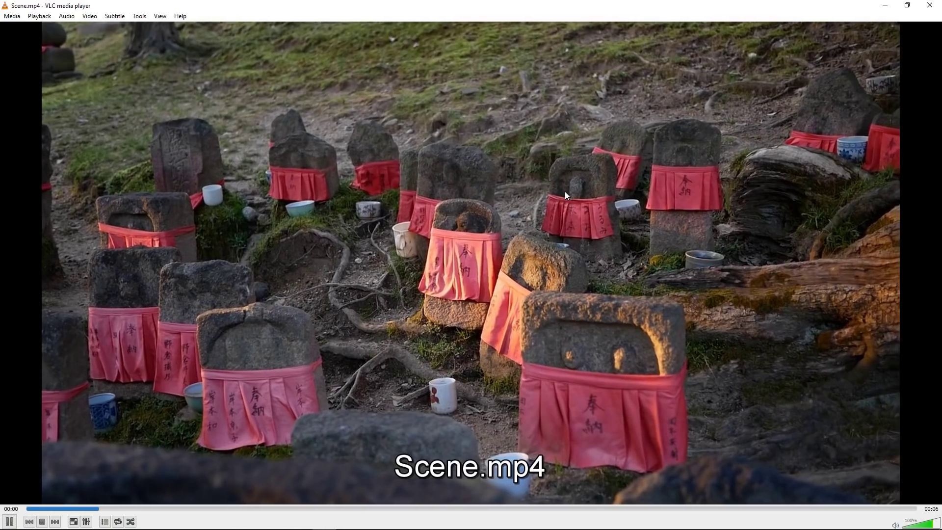
double_click(564, 192)
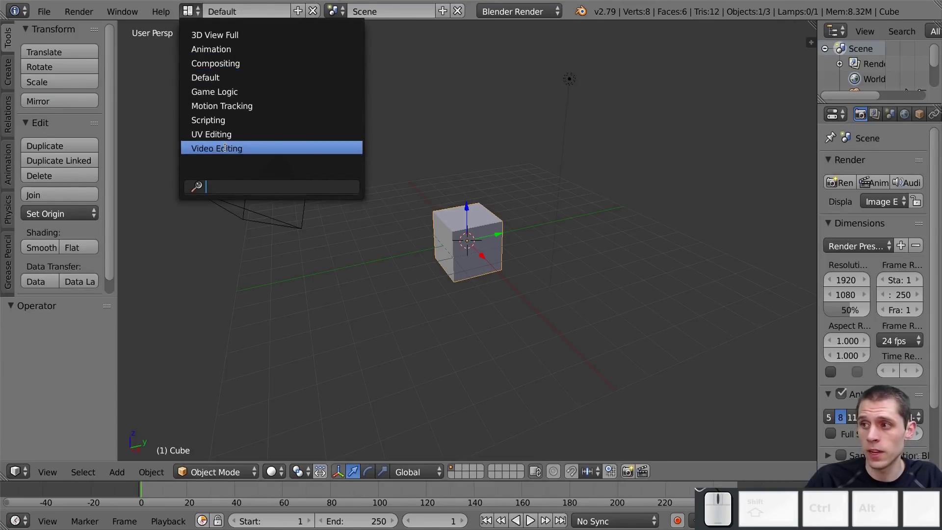
- In the Video Editing layout, cut the open_door clip at frame 21 and render frames 21 to 162
left_click(225, 149)
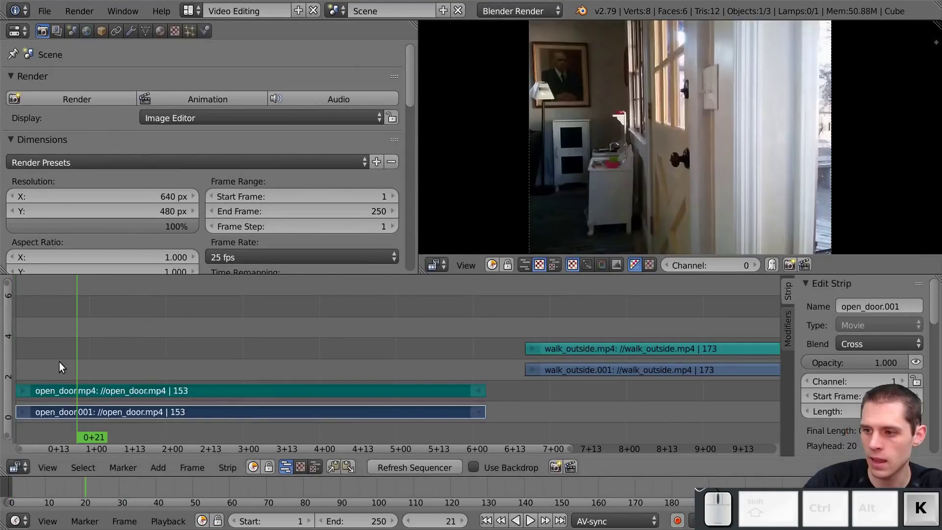
key("k")
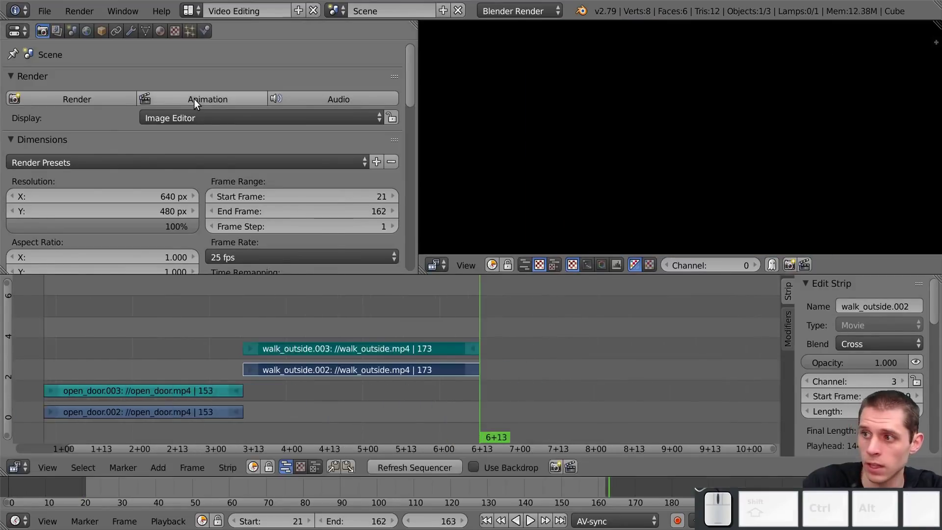
left_click(194, 100)
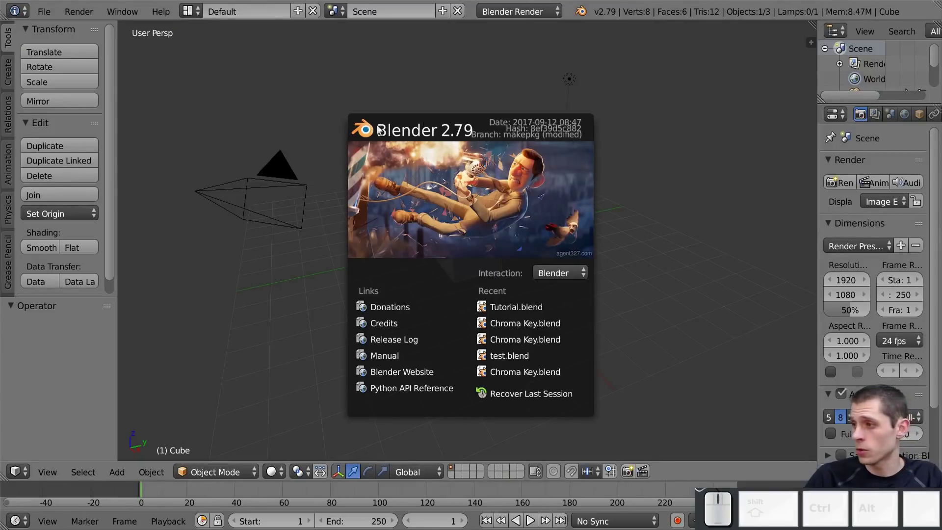
- Dismiss the Blender splash screen and change the screen layout from Default to Video Editing
left_click(374, 242)
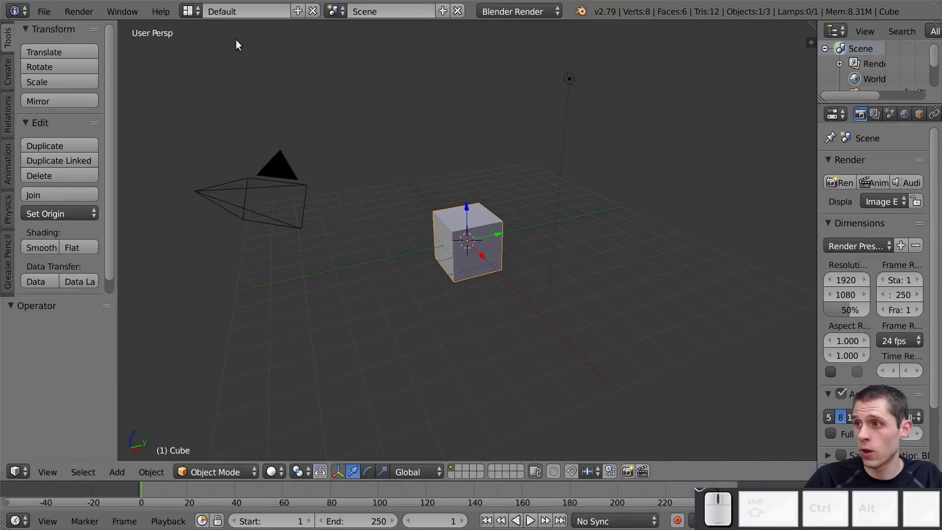
left_click(191, 11)
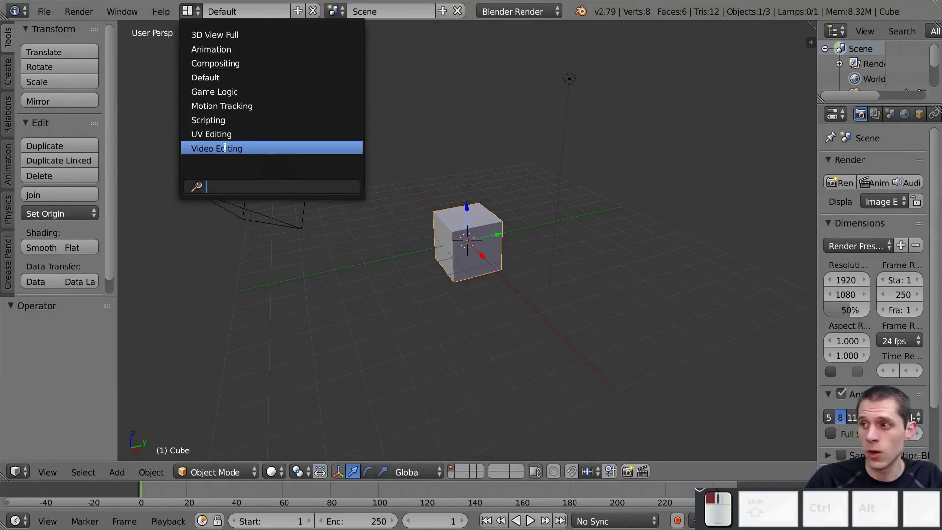
left_click(225, 148)
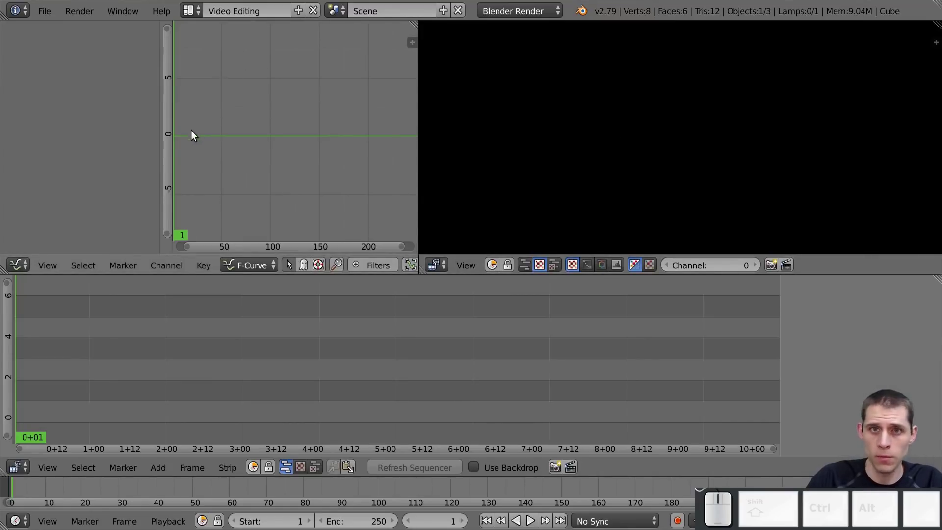
- Turn on Audio Scrubbing, AV-sync and Frame Dropping in the timeline's playback options
left_click(169, 521)
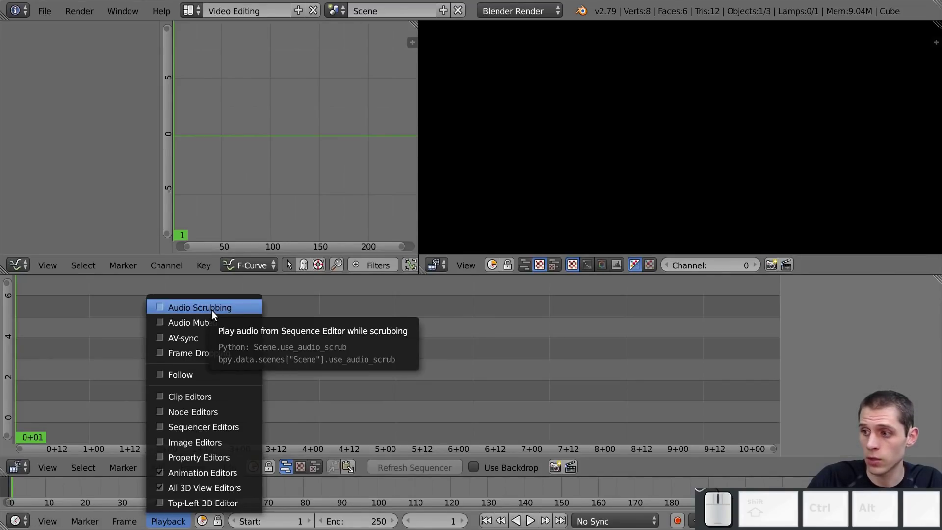
left_click(211, 310)
mouse_move(23, 329)
left_mouse_down()
mouse_move(519, 341)
mouse_move(94, 333)
mouse_move(285, 327)
mouse_move(17, 328)
left_mouse_up()
left_click(168, 520)
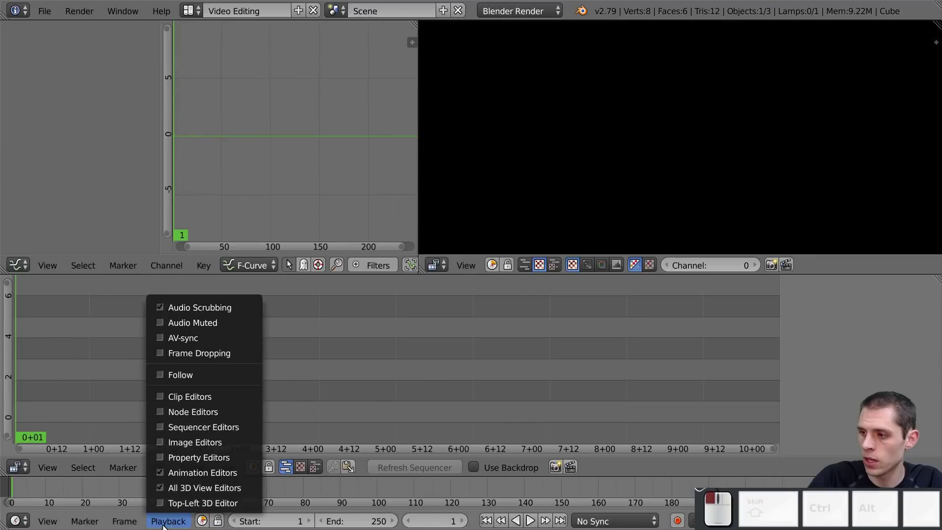
left_click(190, 340)
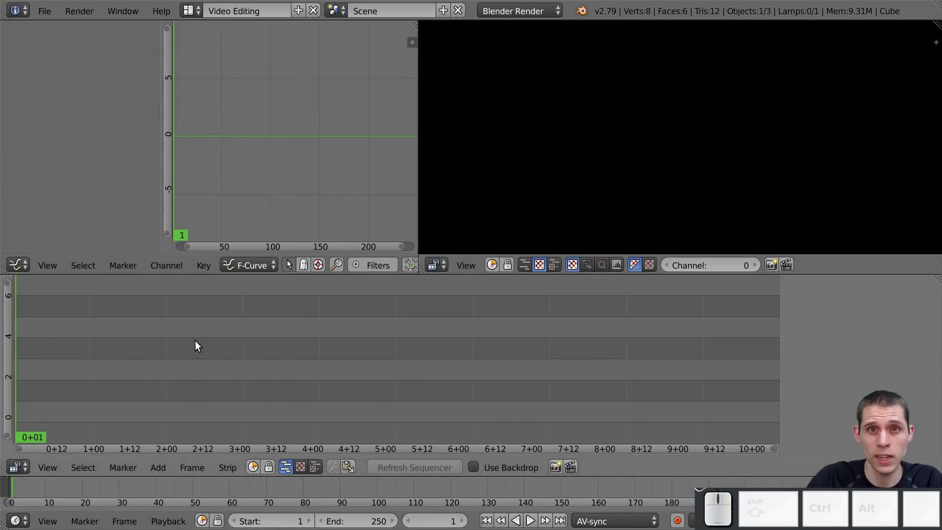
left_click(169, 520)
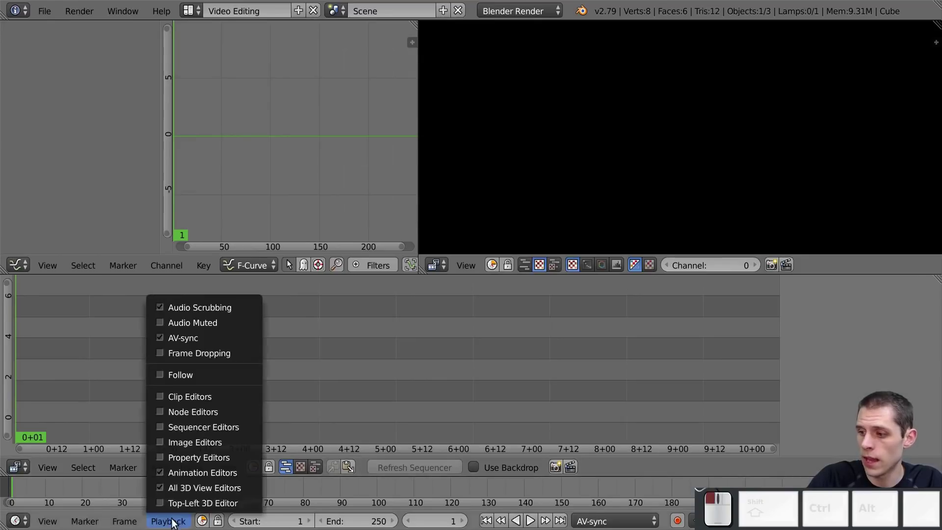
left_click(196, 355)
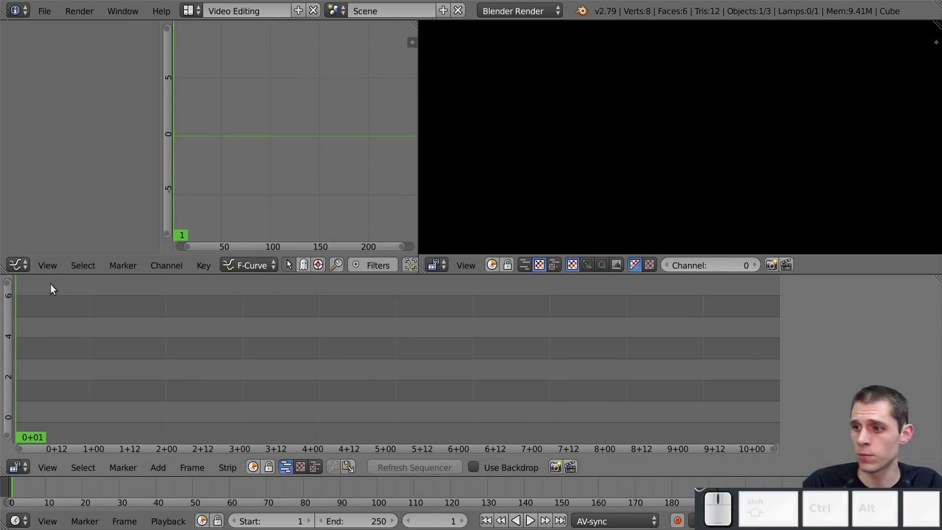
- Change the Graph Editor area to the Properties editor and set the render resolution scale to 100%
left_click(18, 265)
left_click(47, 491)
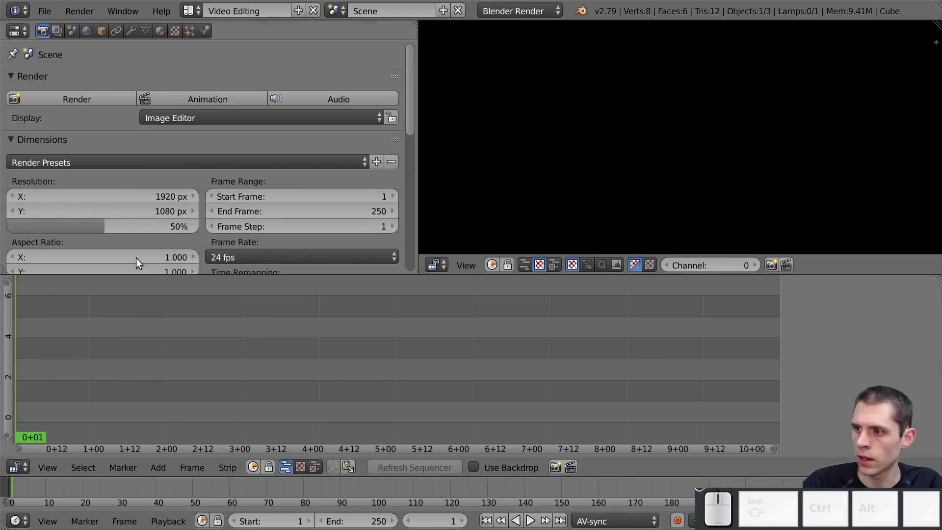
left_click_drag(104, 227, 113, 227)
left_click_drag(196, 225, 198, 226)
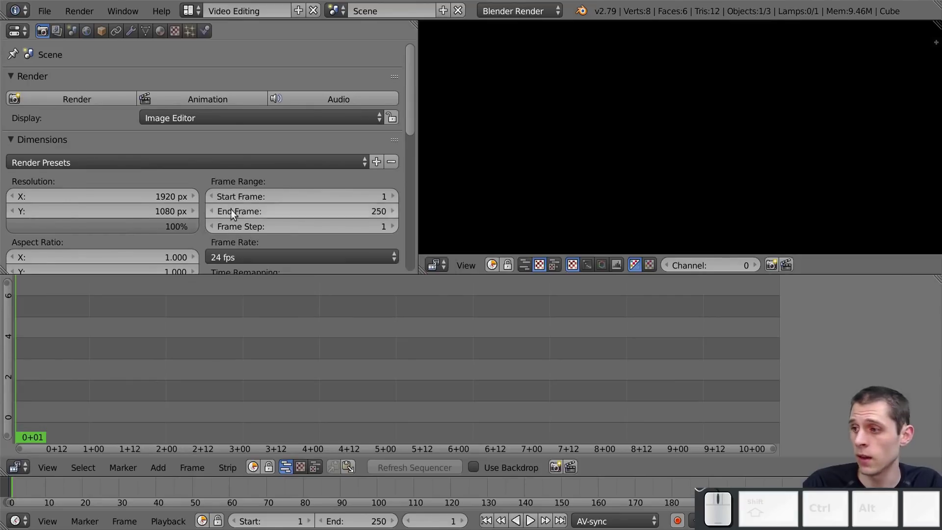
- Set the render output format to FFmpeg video and apply the h264 in MP4 encoding preset
left_click_drag(412, 117, 412, 271)
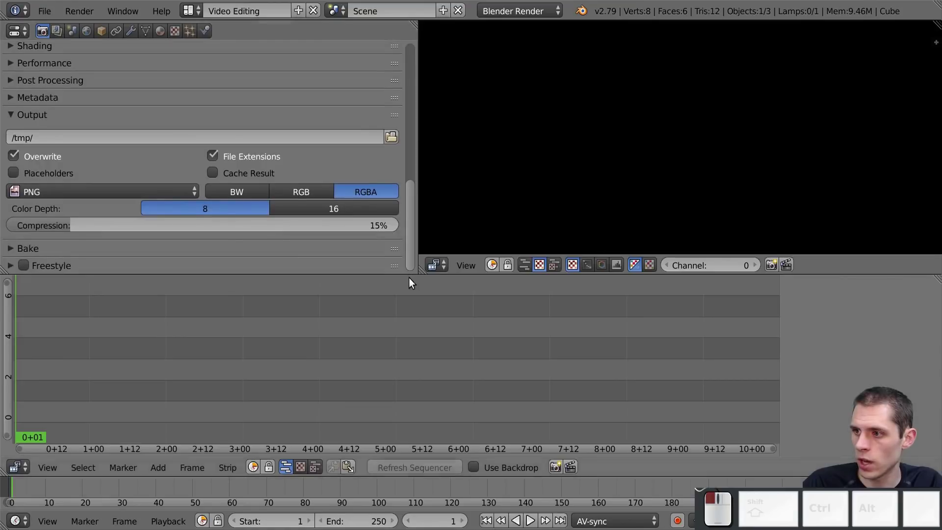
left_click(67, 192)
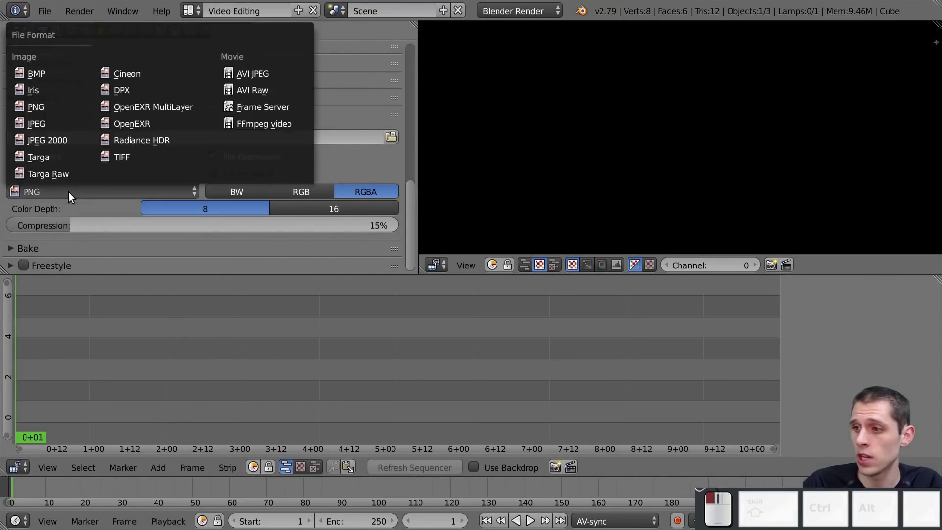
left_click(251, 124)
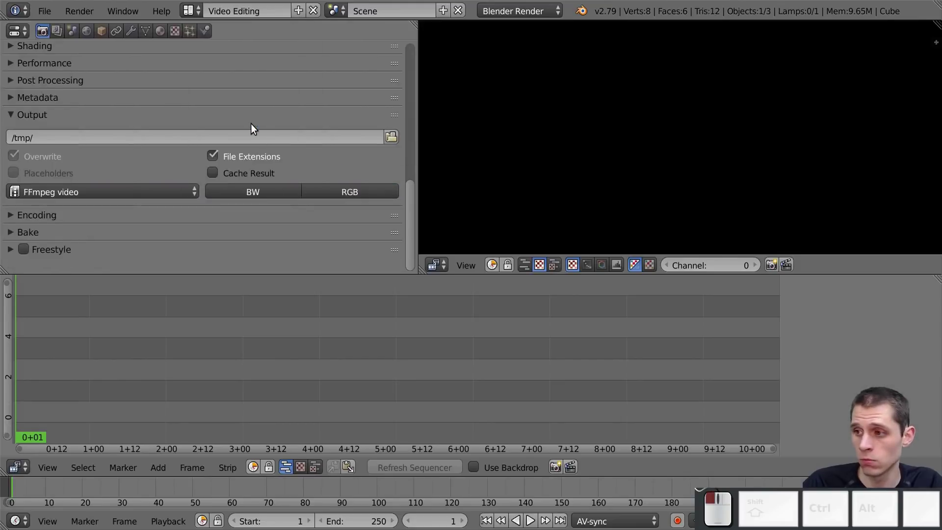
left_click(11, 215)
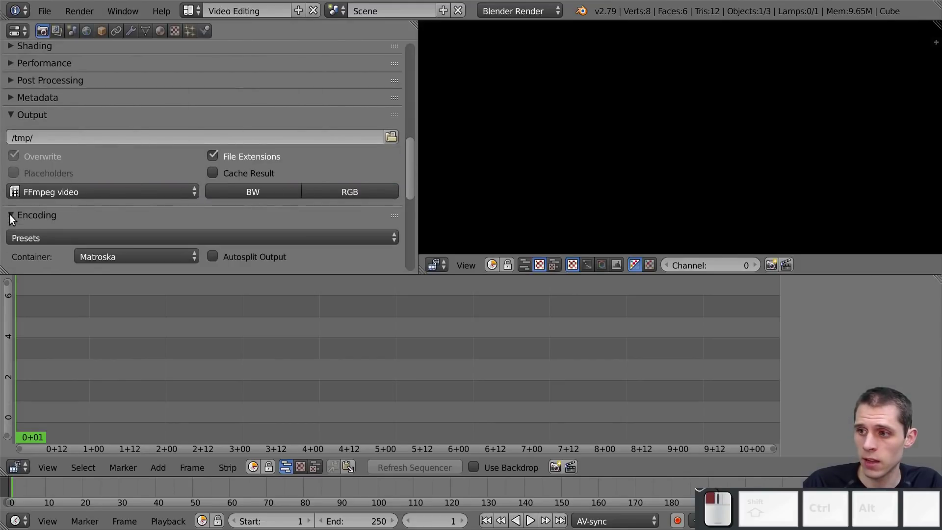
left_click(44, 239)
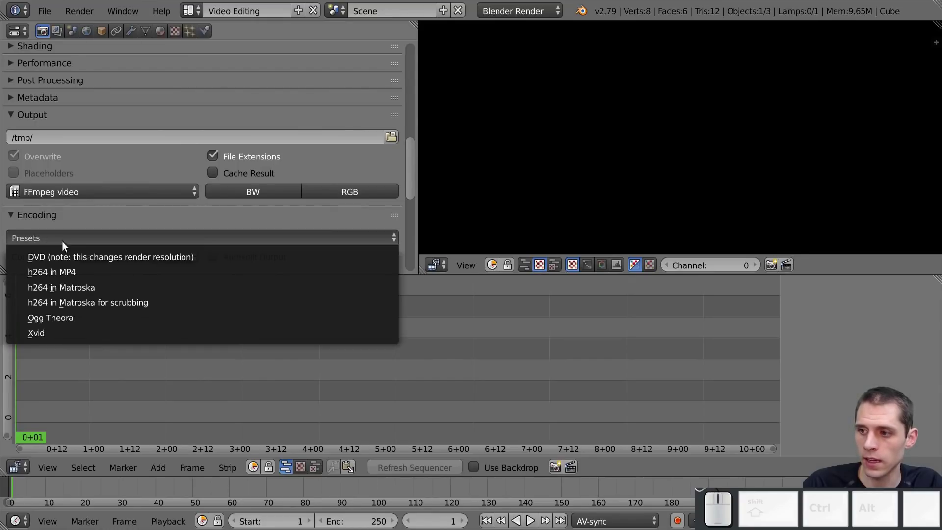
left_click(61, 272)
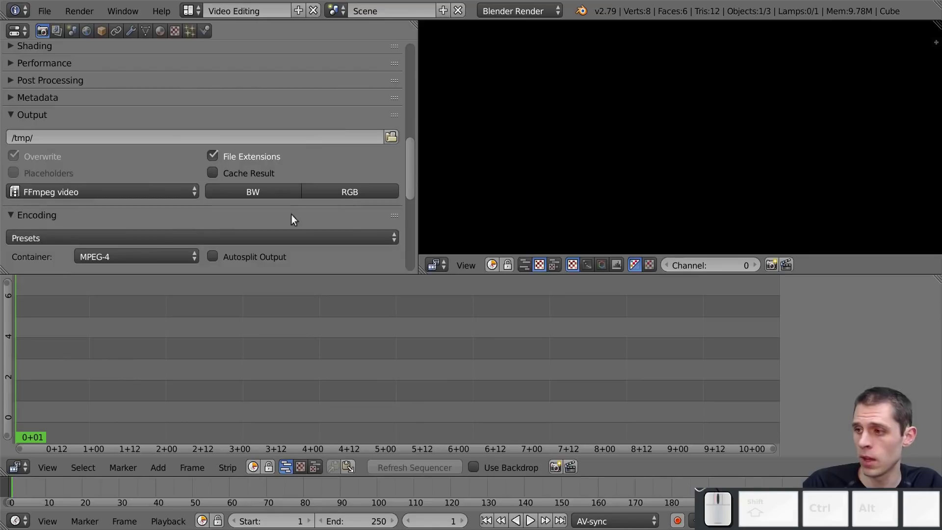
- Set the audio codec of the video encoding to AAC
left_click_drag(411, 175, 408, 239)
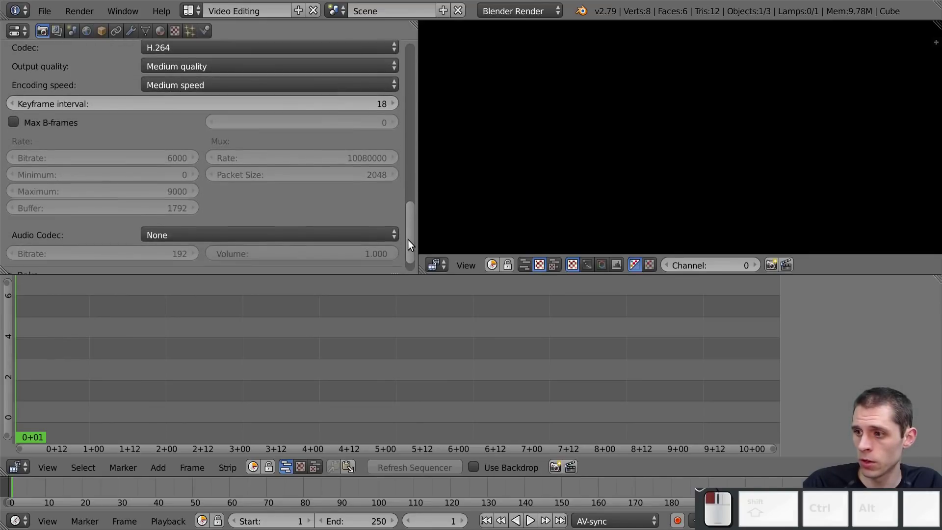
left_click(177, 231)
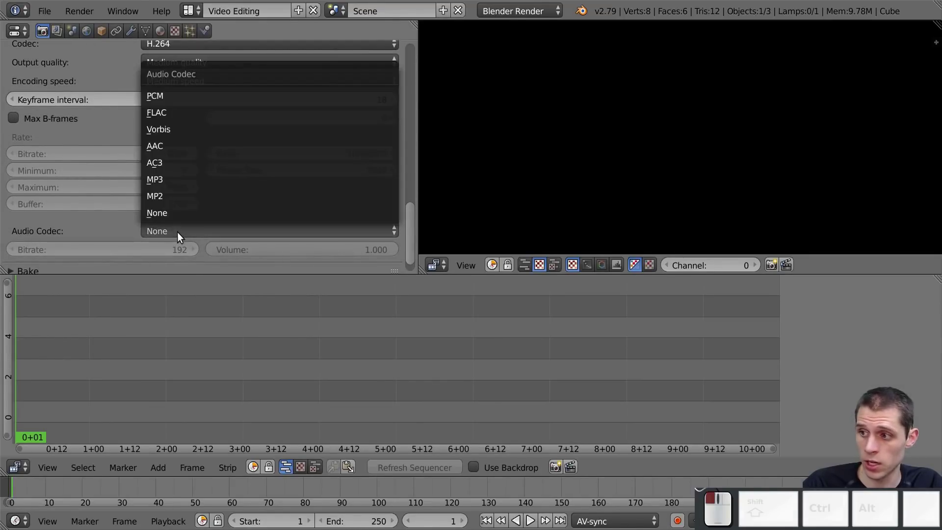
left_click(176, 149)
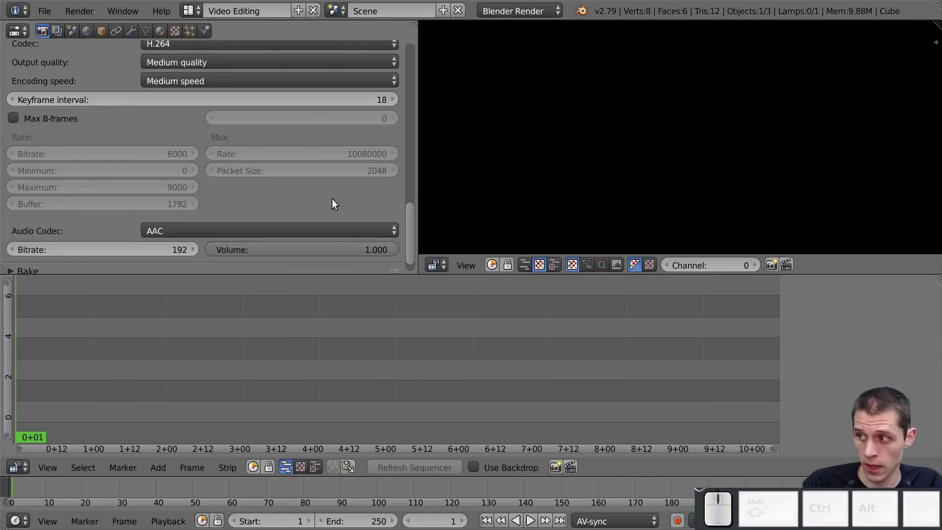
left_click_drag(408, 227, 420, 47)
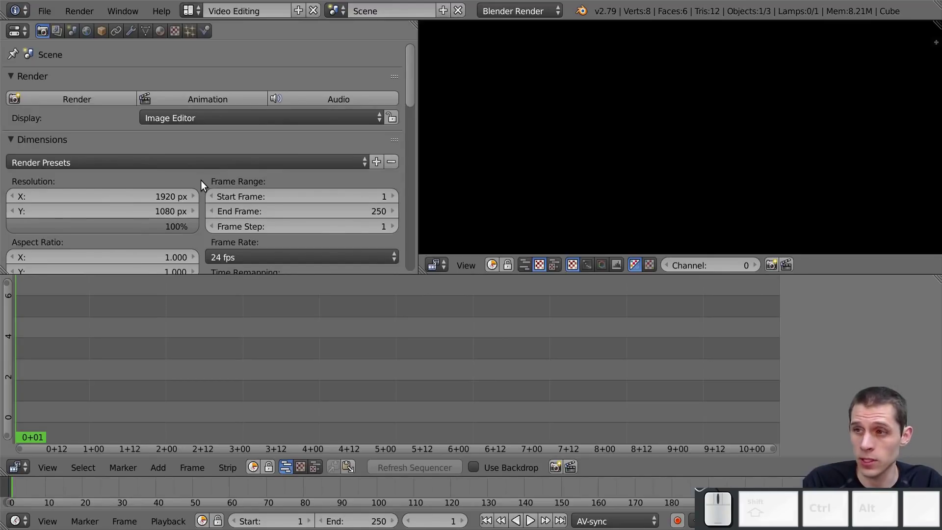
- Save the current video editing setup as Blender's startup file
left_click(44, 11)
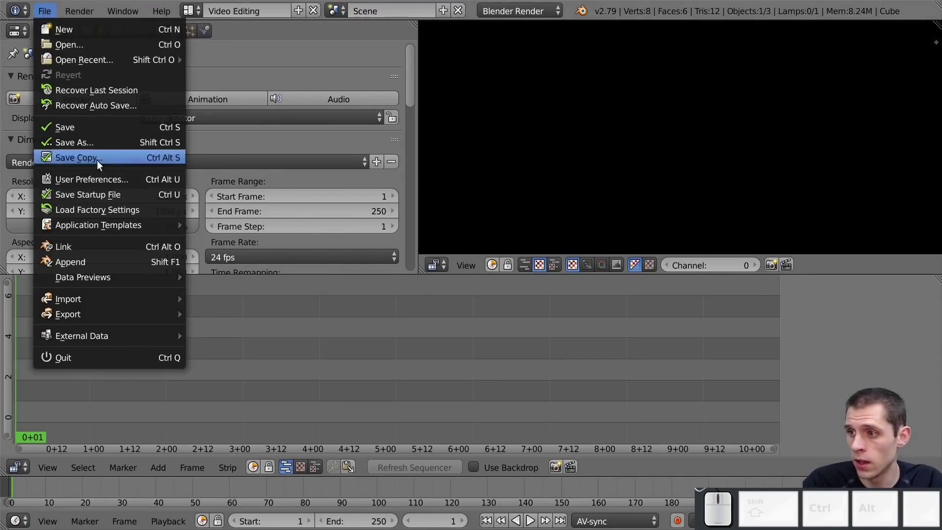
left_click(98, 192)
left_click(98, 191)
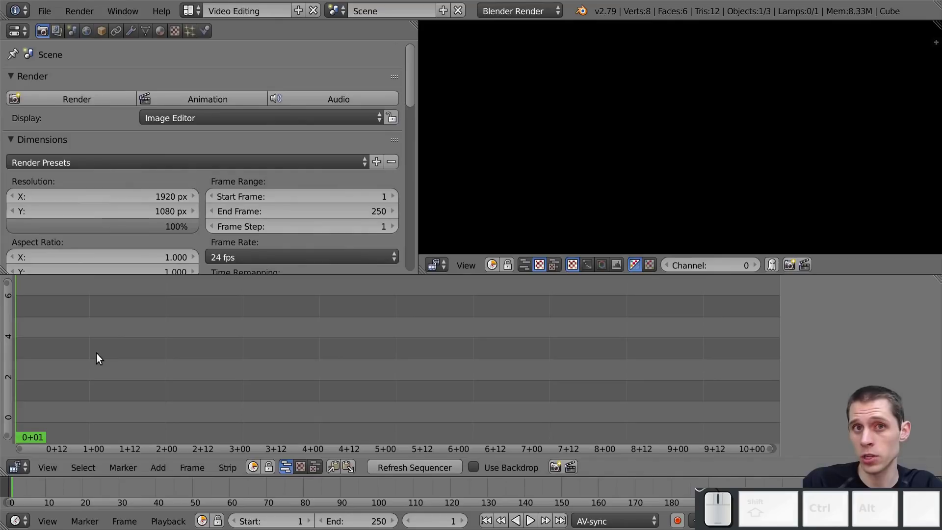
- Add the open_door.mp4 and walk_outside.mp4 movies from the Desktop to the sequencer, both starting at frame 1
key("shift+a")
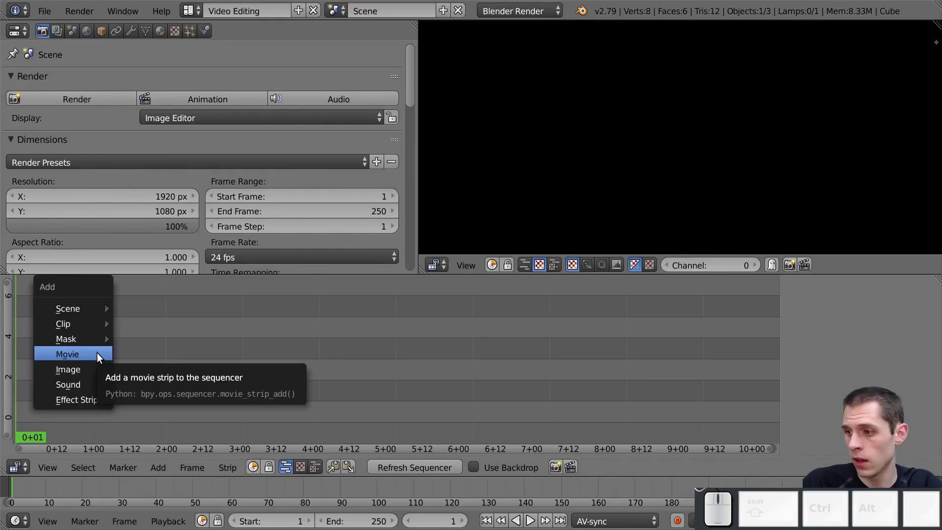
left_click(96, 352)
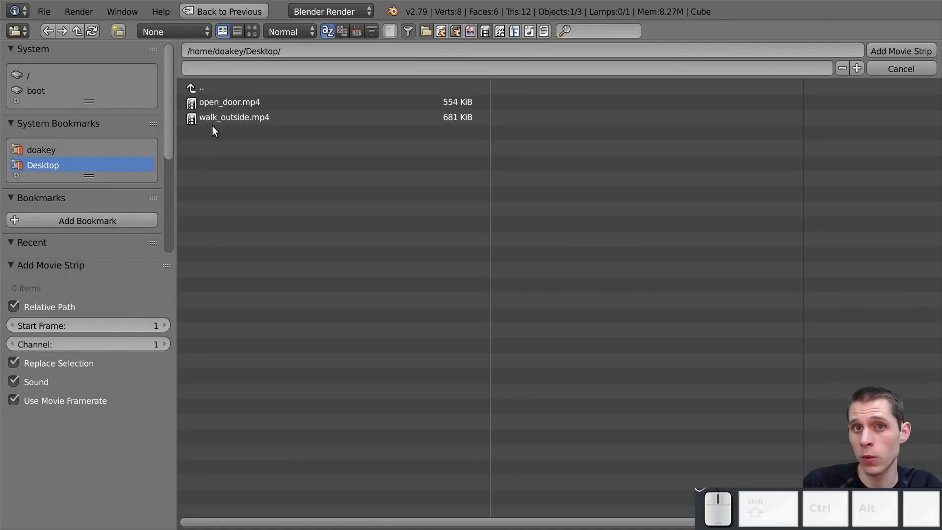
double_click(216, 102)
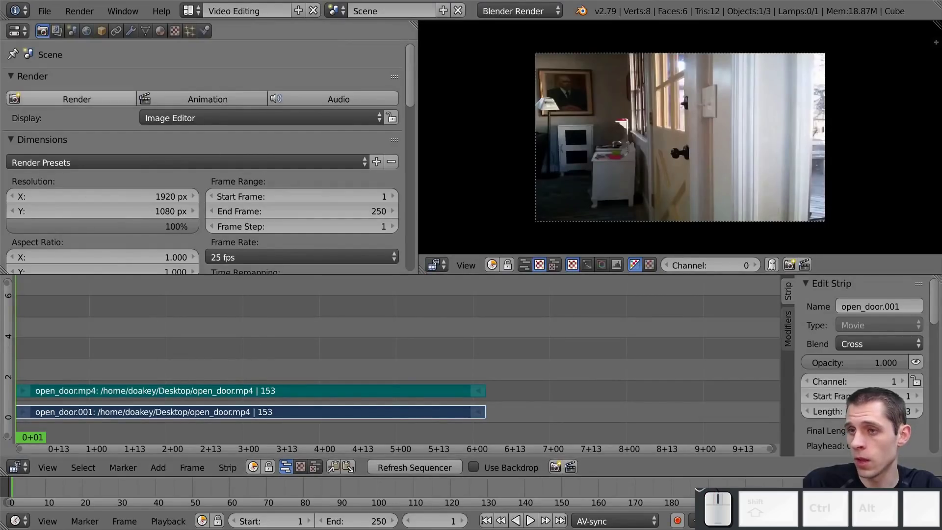
left_click_drag(0, 274, 142, 312)
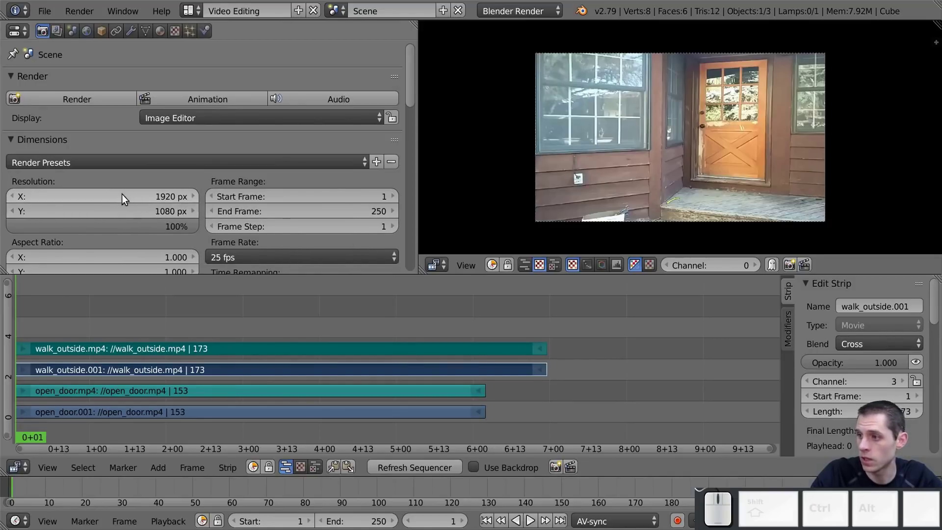
- Set the render size to match the selected walk_outside movie strip, 640 × 480 px
left_click_drag(121, 194, 84, 194)
mouse_move(168, 196)
left_mouse_down()
mouse_move(196, 196)
mouse_move(25, 196)
mouse_move(163, 196)
left_mouse_up()
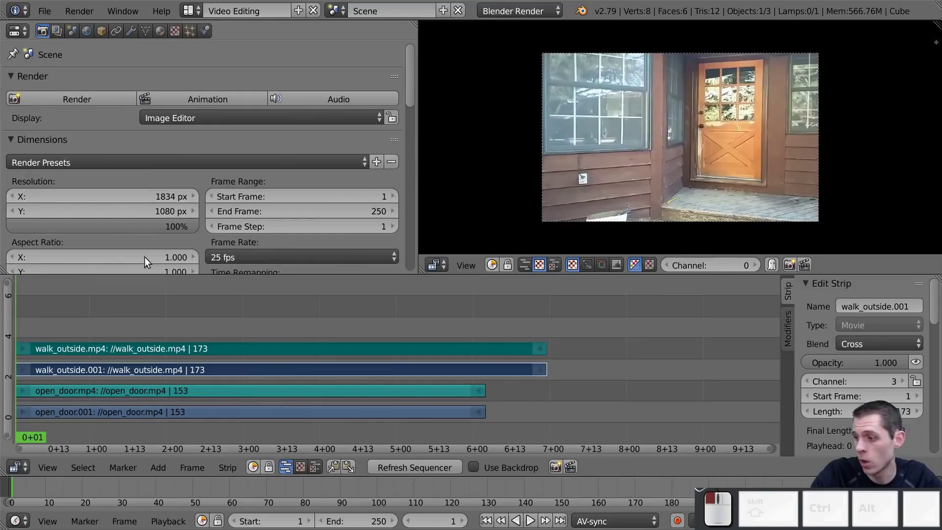
left_click(227, 468)
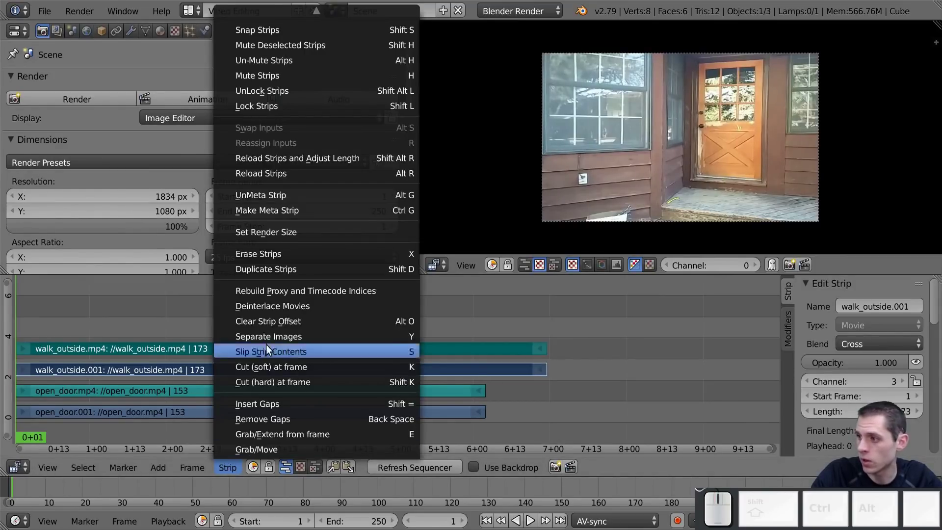
left_click(273, 234)
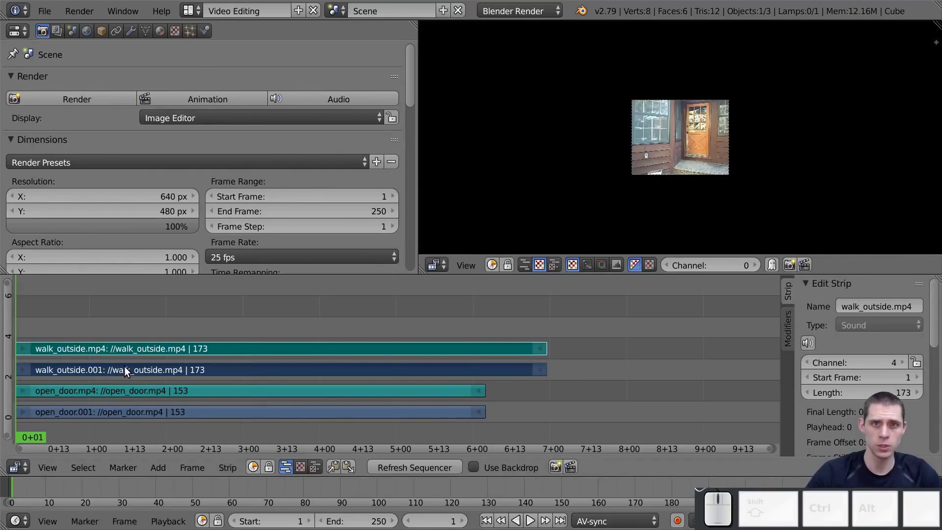
- Move the walk_outside movie and sound strips together so they start at frame 167, past the open_door strips
right_click(125, 387)
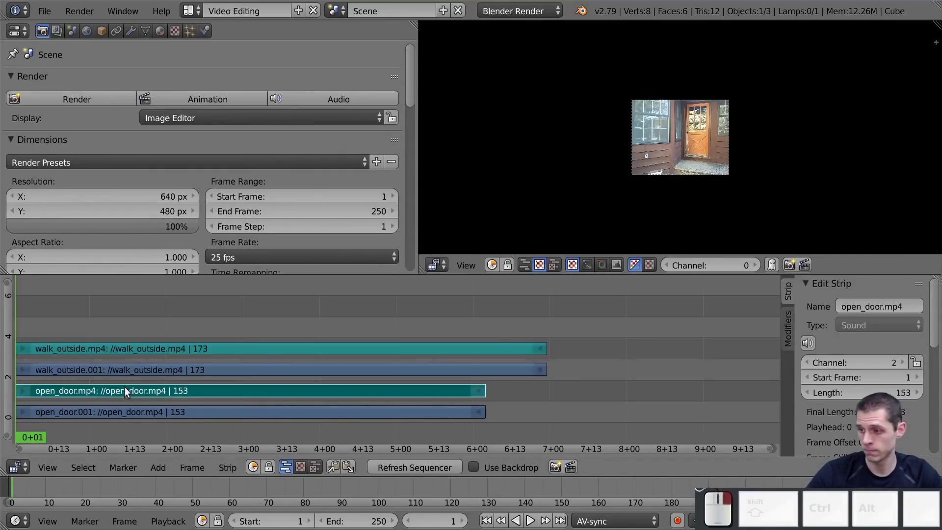
right_click(123, 372)
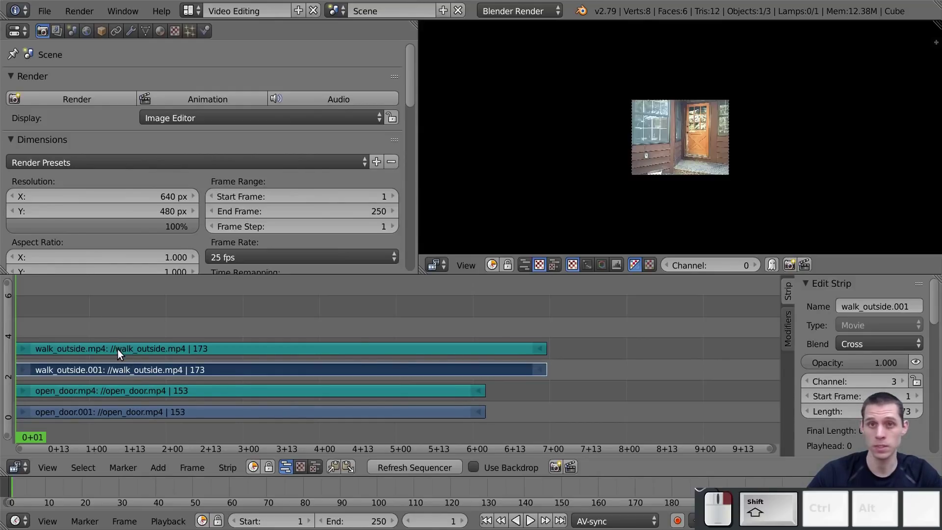
right_click(117, 348, "shift")
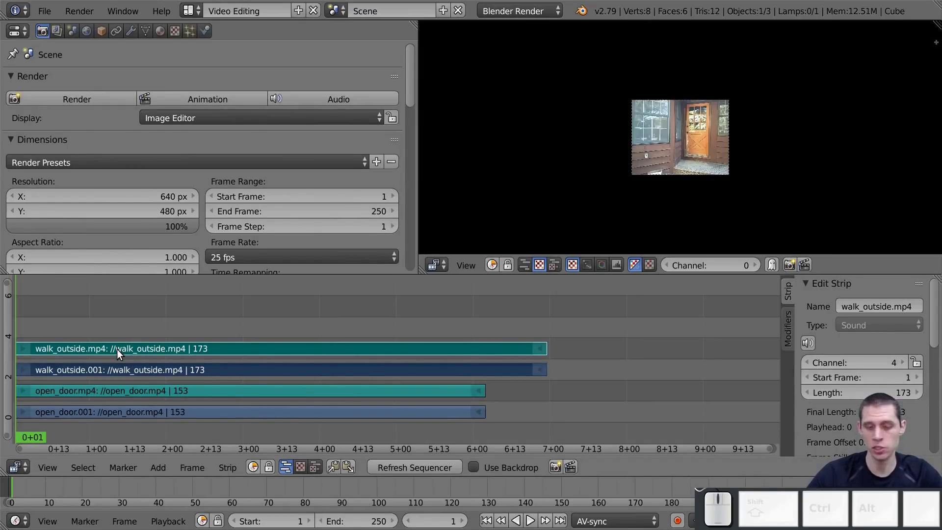
key("g")
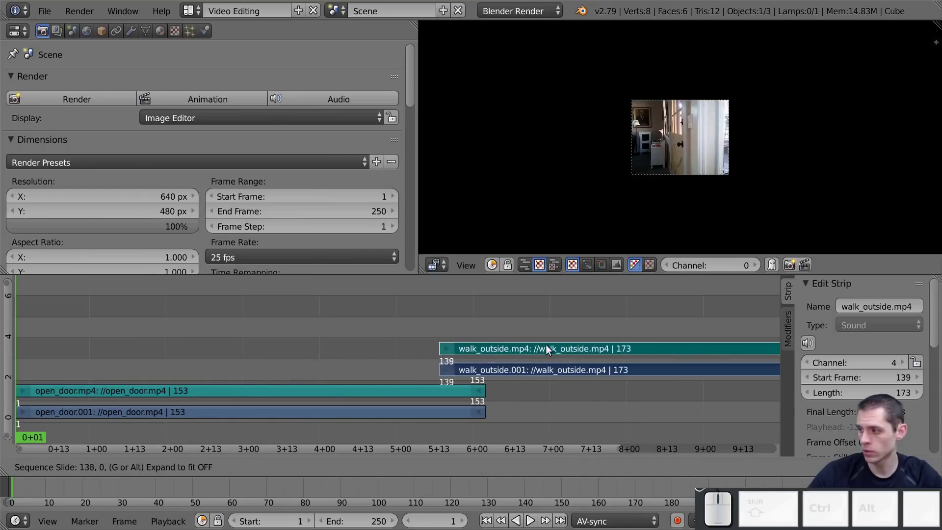
left_click(625, 346)
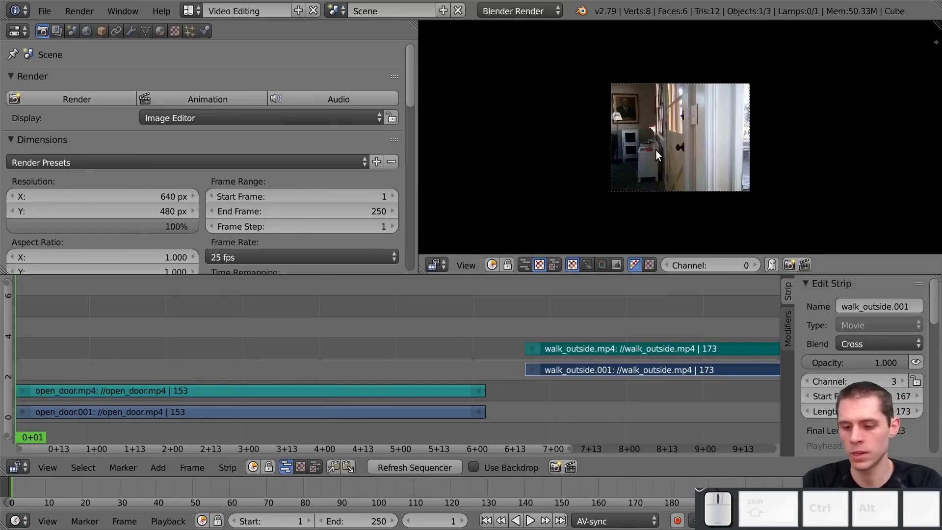
- Enlarge the image in the video preview so that it fills the height of the preview area
key("Home")
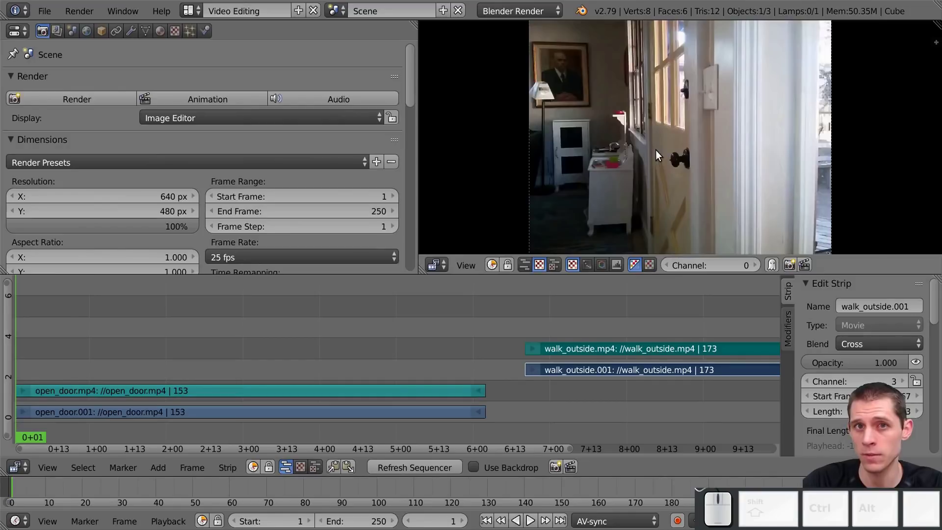
scroll(655, 149, "down", 2)
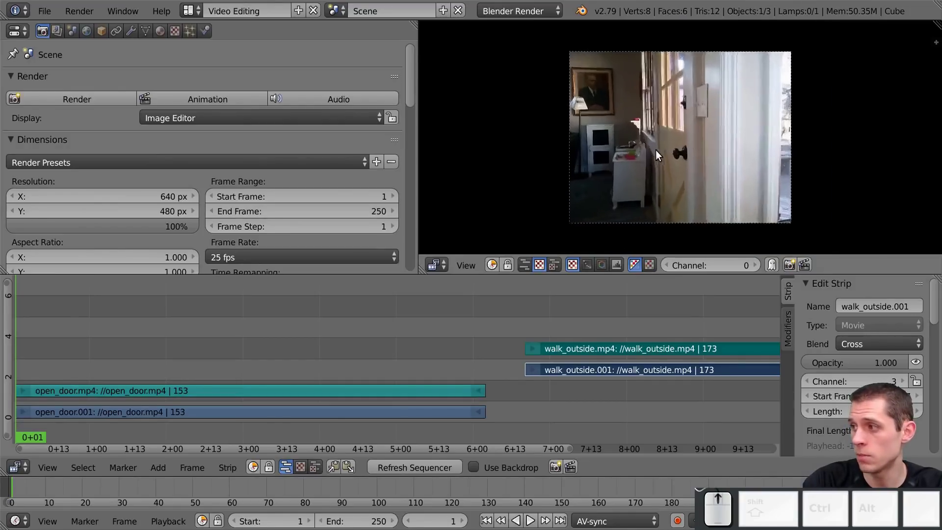
scroll(655, 150, "down", 1)
scroll(655, 149, "up", 3)
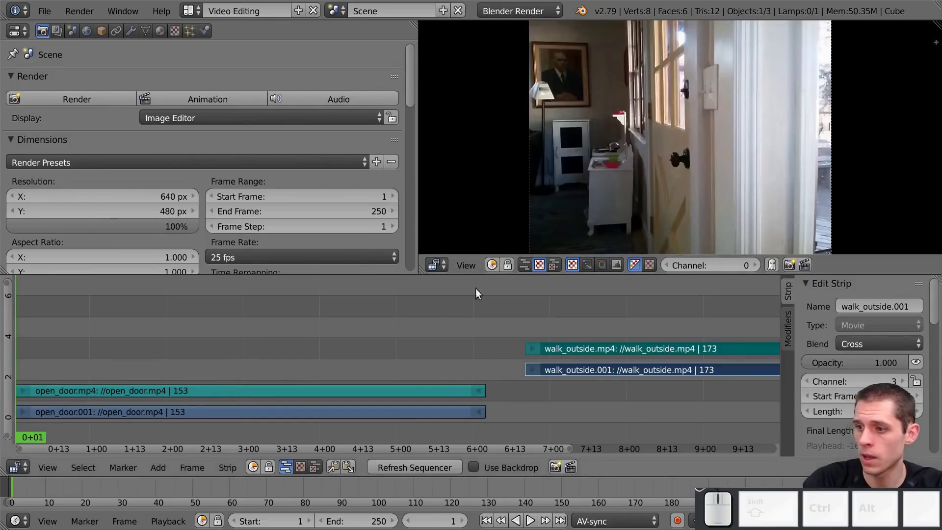
- Cut the open_door movie and sound strips together at frame 21
left_click_drag(21, 349, 78, 354)
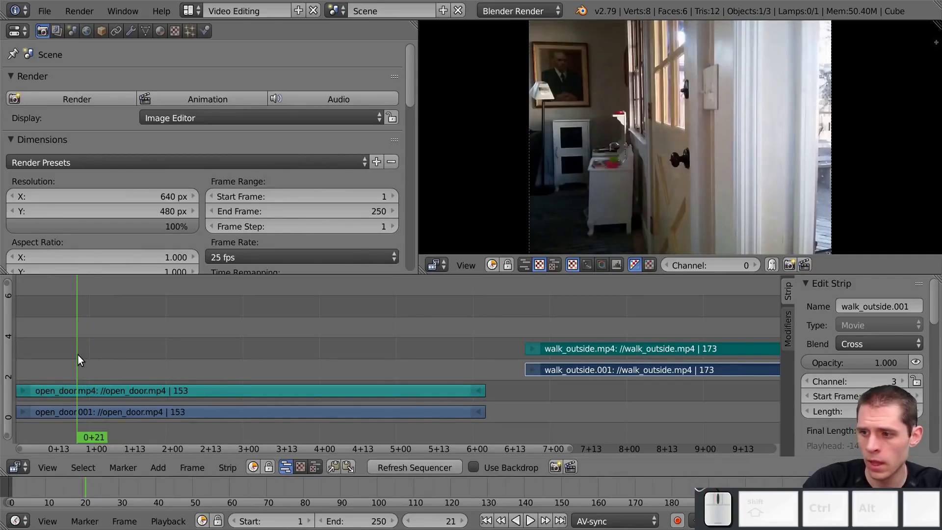
right_click(81, 391)
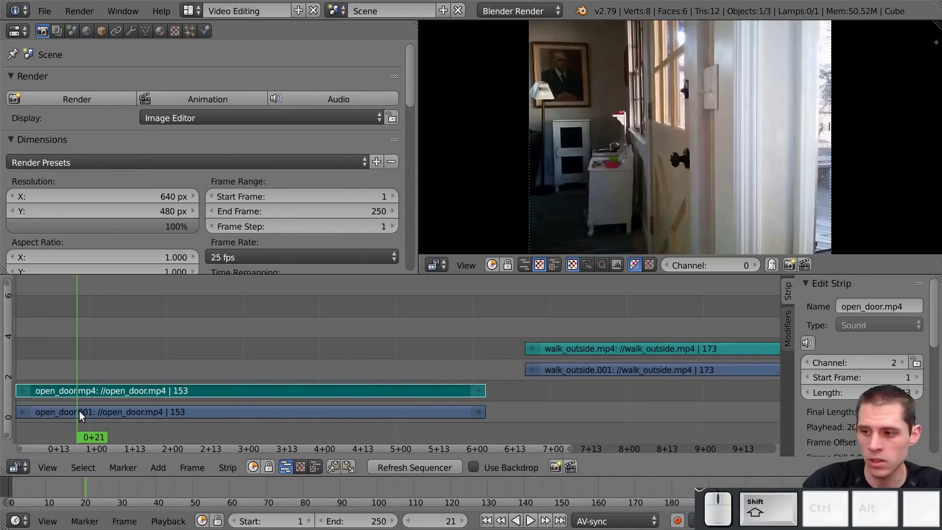
right_click(79, 411, "shift")
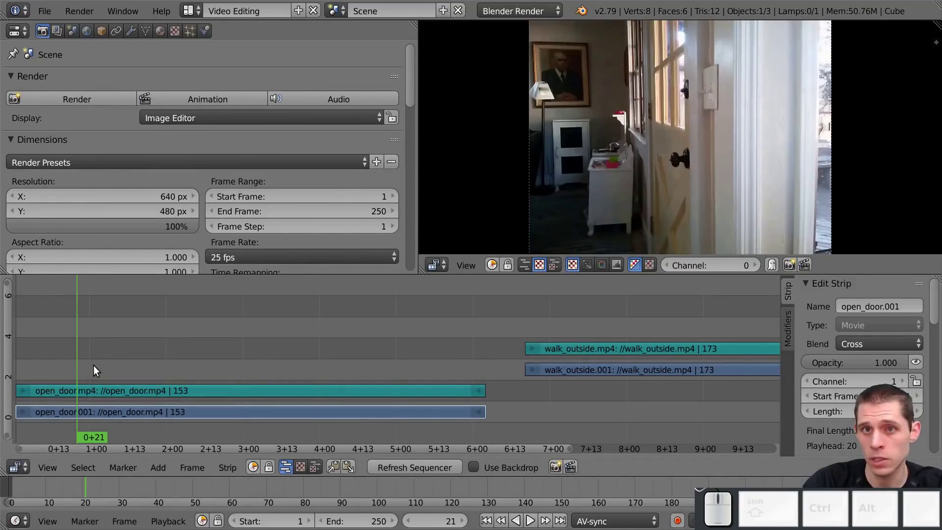
key("b")
left_click_drag(52, 358, 100, 425)
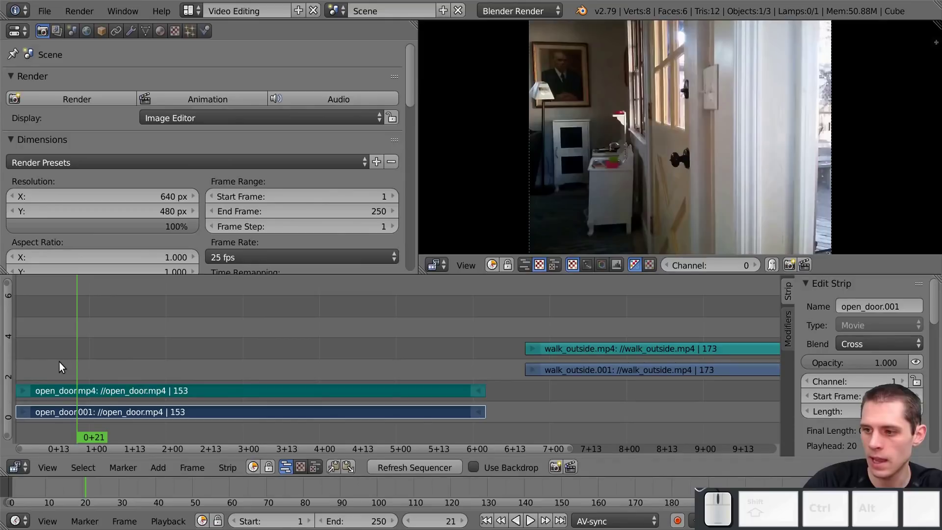
key("k")
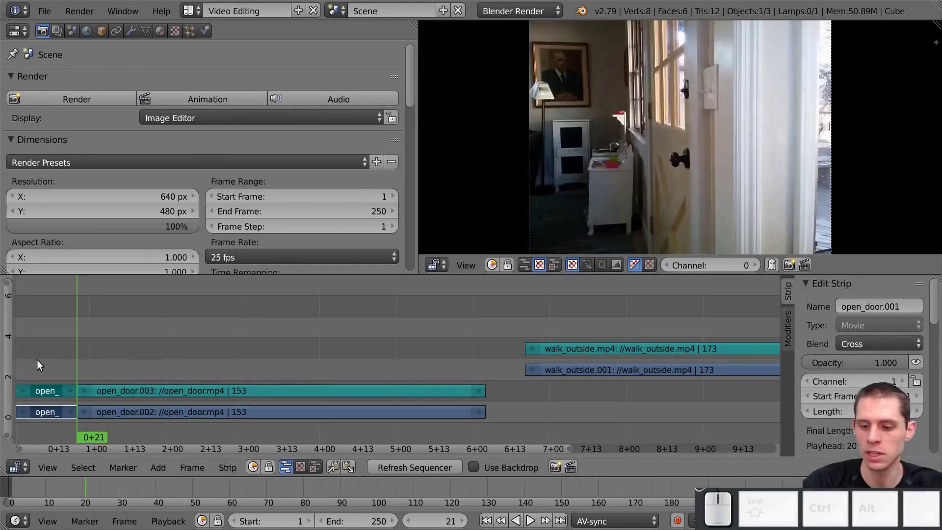
- Erase the short open_door movie and sound pieces that lie before the cut
key("x")
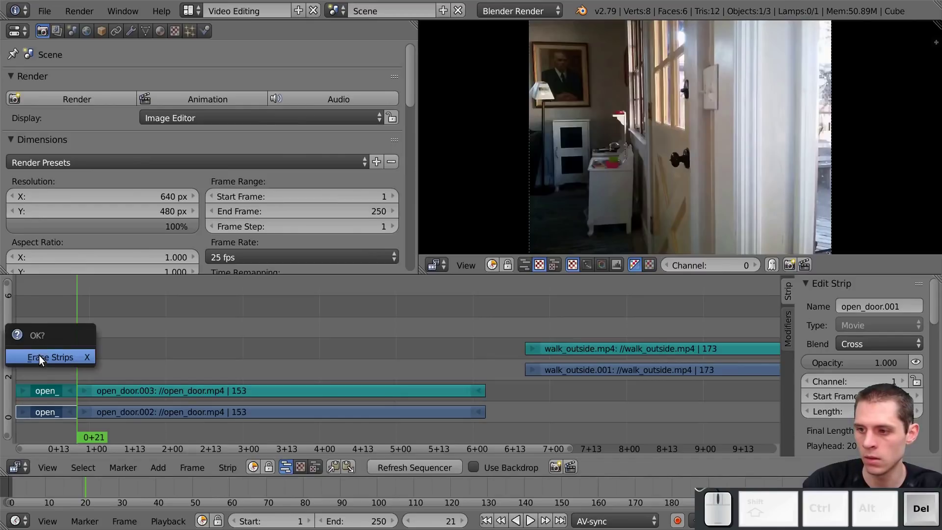
left_click(39, 357)
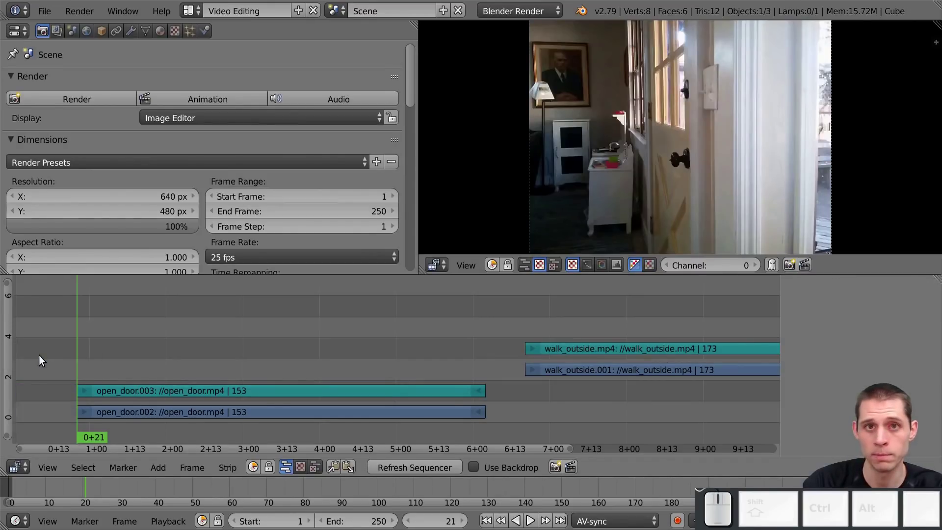
key("n")
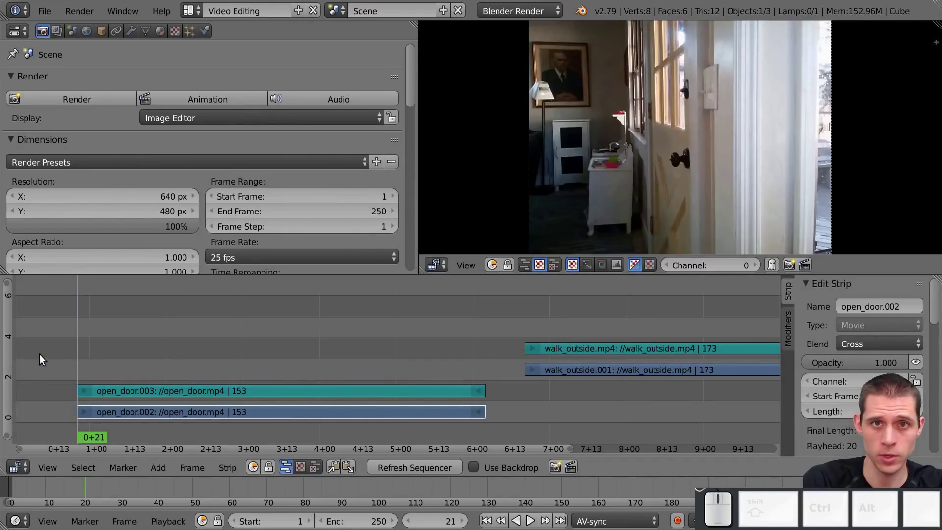
- Trim the end handles of both remaining open_door strips back to frame 85, where the man passes through the doorway
left_click_drag(52, 352, 275, 329)
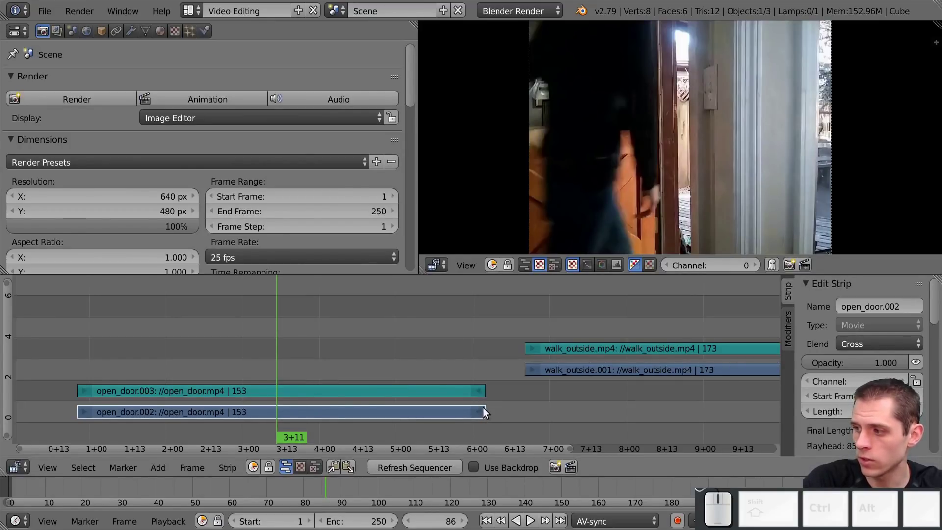
right_click(480, 392)
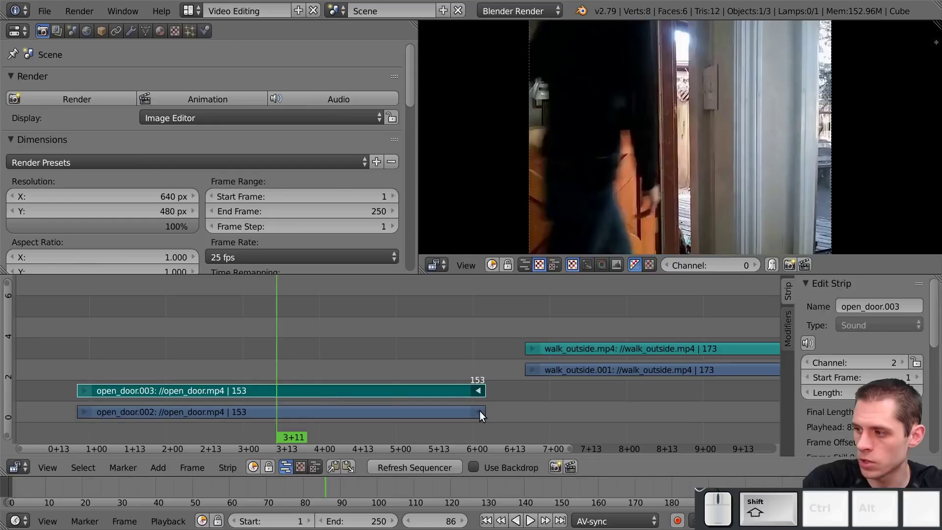
right_click(479, 412, "shift")
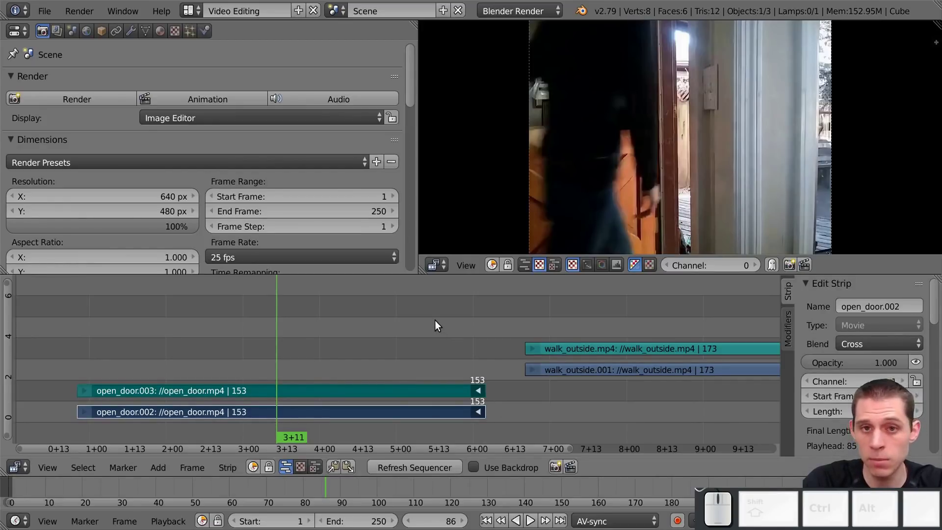
key("g")
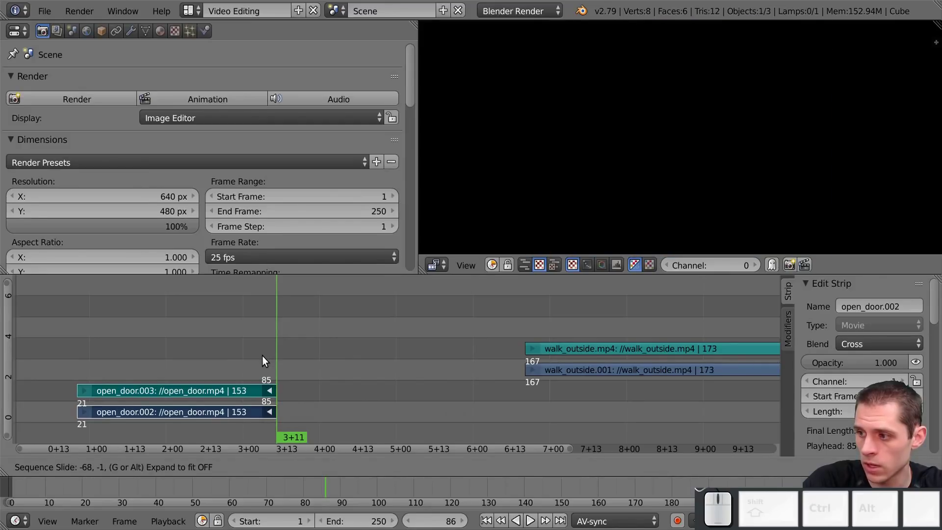
left_click(262, 361)
mouse_move(276, 362)
left_mouse_down()
mouse_move(224, 363)
mouse_move(269, 364)
left_mouse_up()
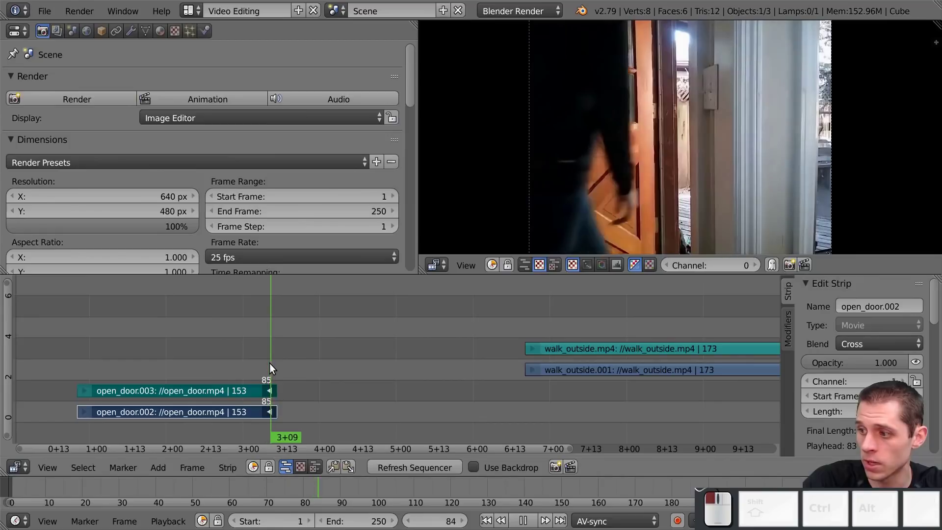
key("Escape")
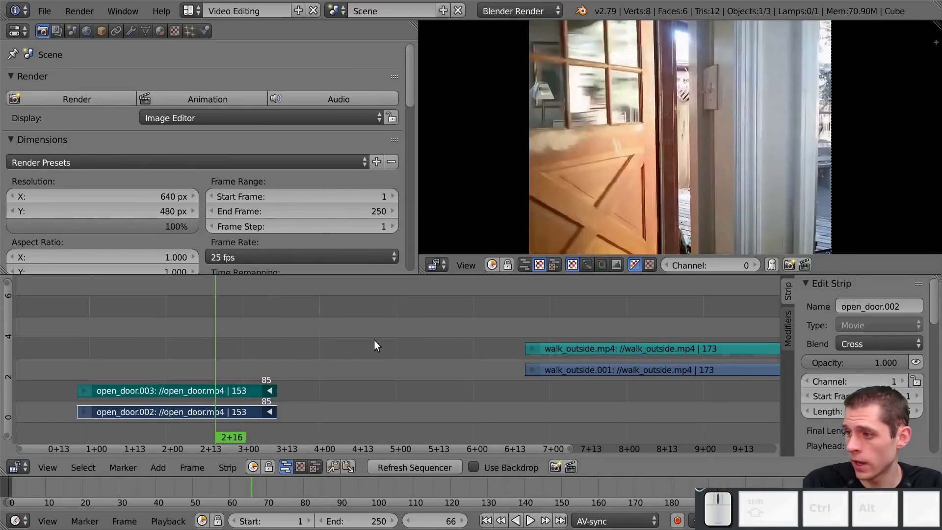
- Cut the walk_outside movie and sound strips together at frame 234, where the man stands in the open doorway
scroll(428, 325, "up", 1)
middle_click_drag(428, 326, 405, 325)
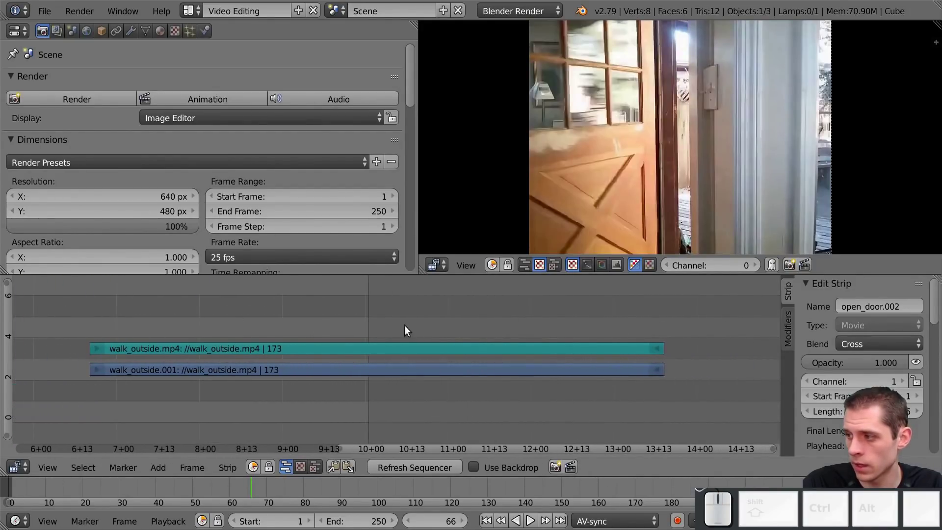
scroll(320, 325, "down", 3)
scroll(320, 324, "up", 3)
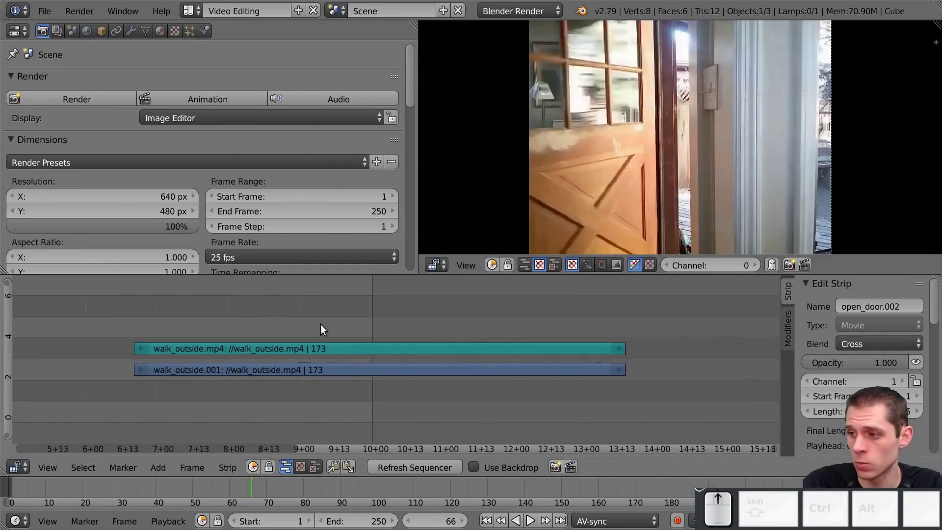
scroll(318, 325, "up", 4)
middle_click_drag(299, 321, 326, 310)
scroll(326, 310, "down", 1)
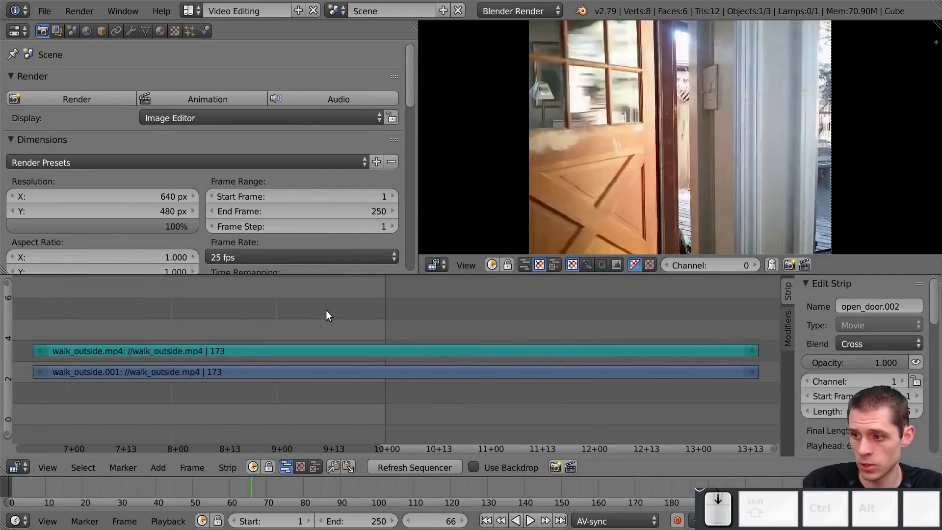
left_click(47, 322)
left_click_drag(47, 322, 312, 348)
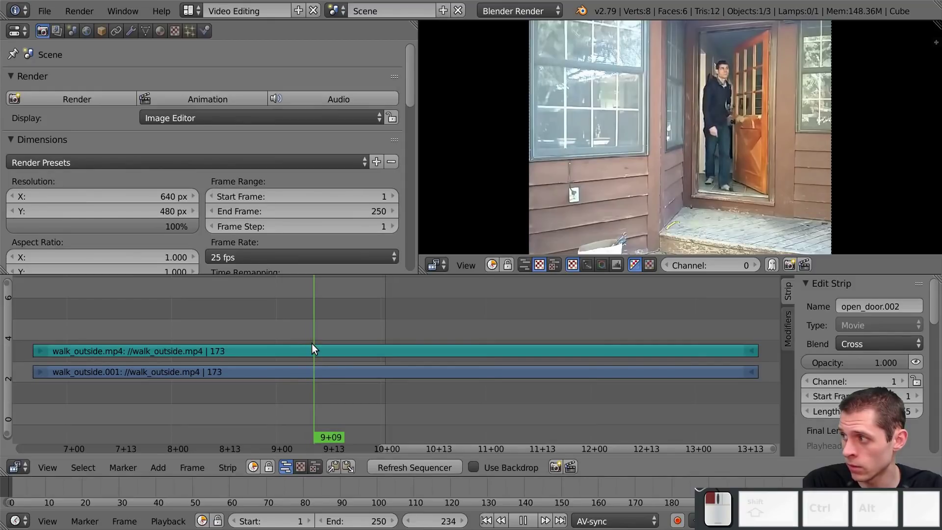
left_click(310, 352)
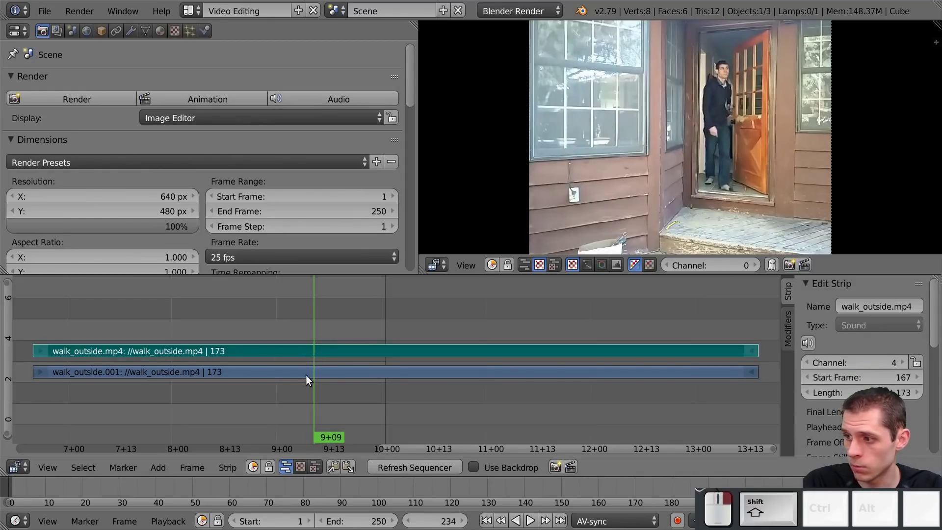
left_click(305, 374, "shift")
key("shift+k")
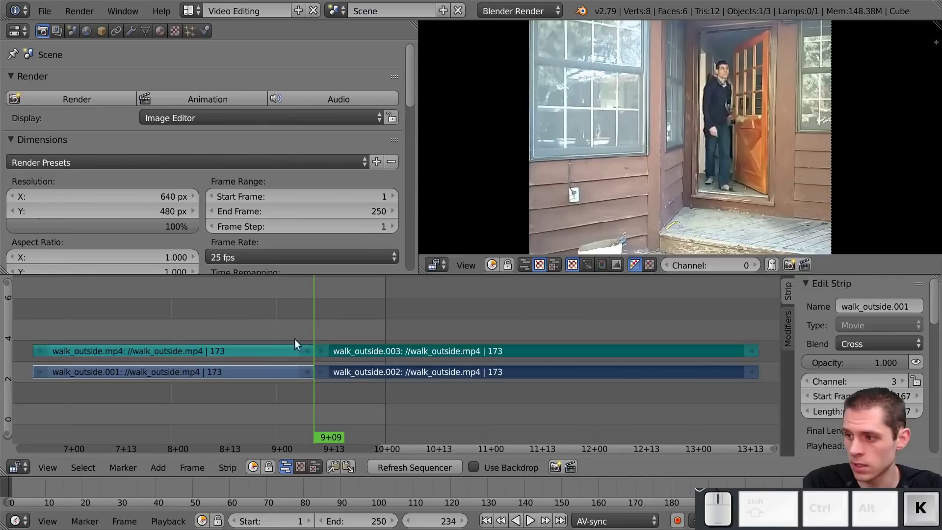
- Erase the walk_outside movie and sound pieces that lie before the cut
left_click(257, 375, "shift")
key("x")
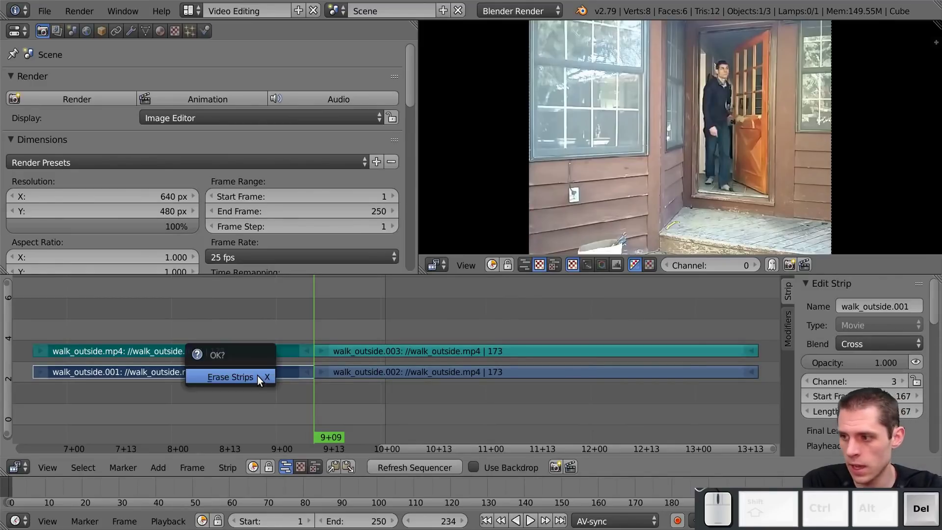
left_click(257, 375)
- Cut both remaining walk_outside strips at frame 311 and erase the pieces after the cut
key("alt+a")
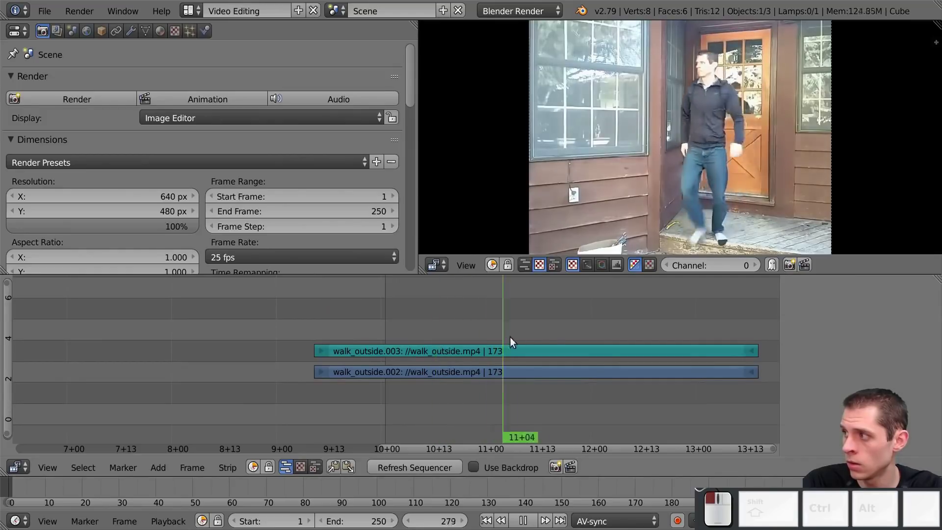
right_click(634, 354)
right_click(629, 373, "shift")
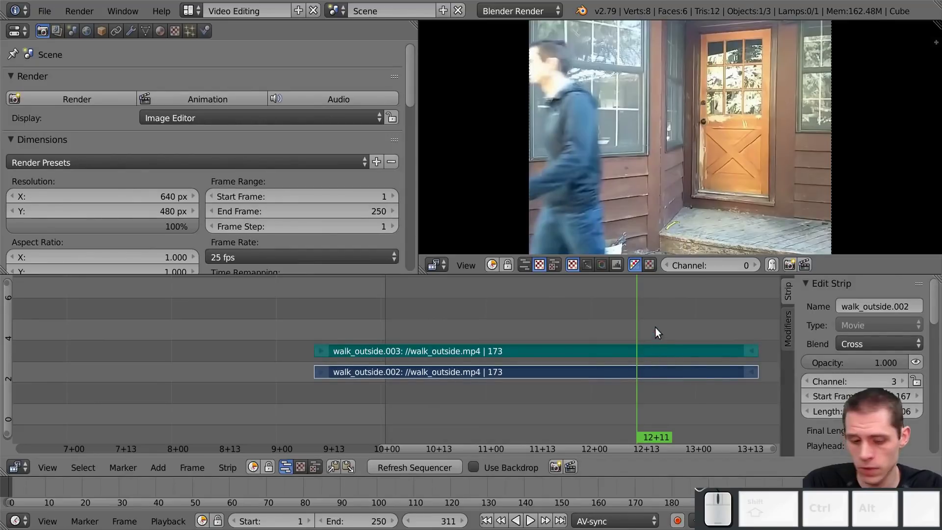
key("k")
key("x")
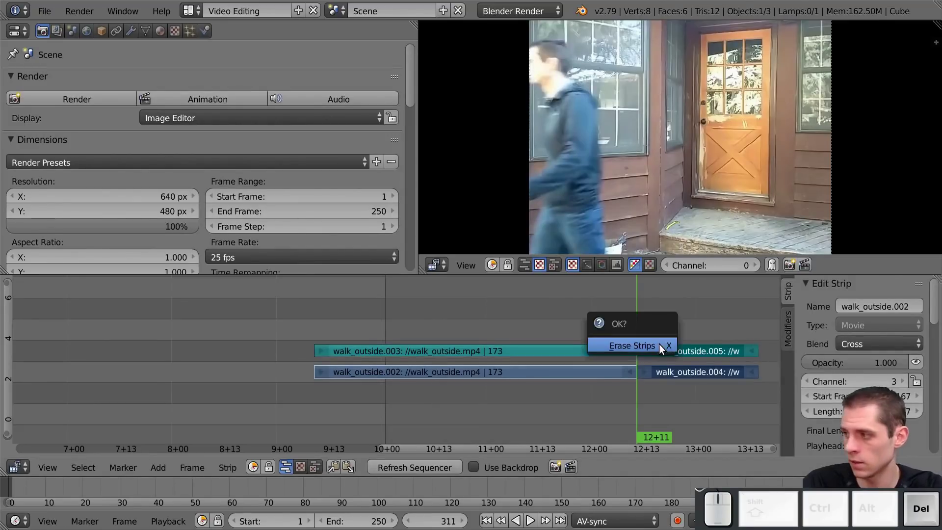
key("Return")
scroll(281, 331, "down", 8)
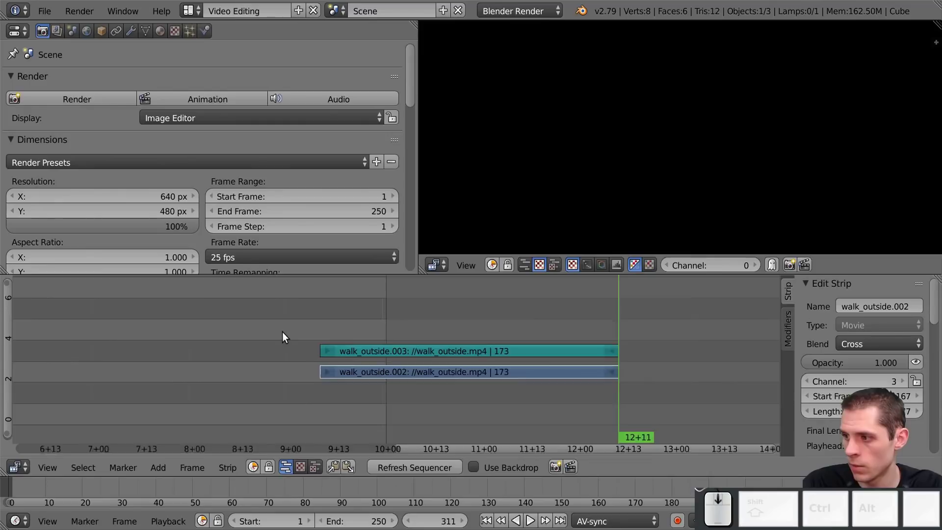
middle_click_drag(261, 341, 389, 336)
left_click_drag(389, 337, 449, 347)
right_click(514, 349)
right_click(505, 369, "shift")
key("g")
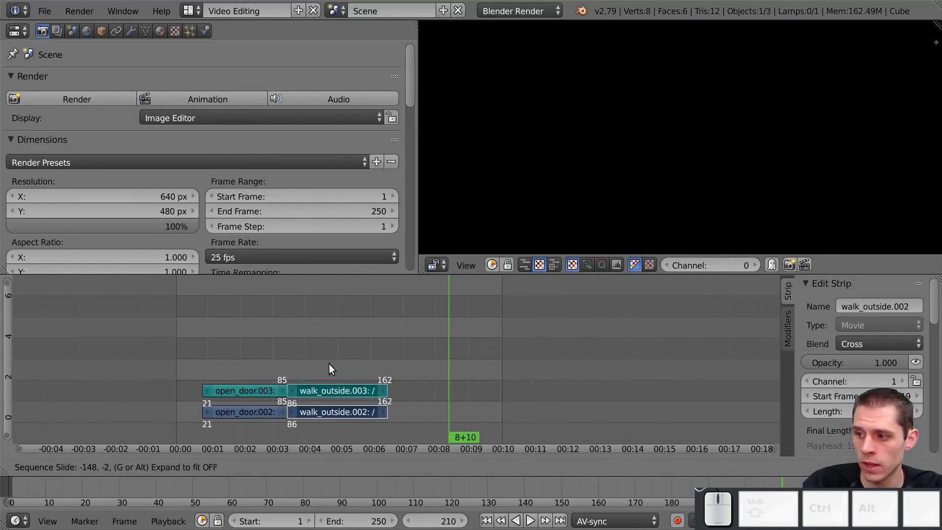
right_click(345, 357)
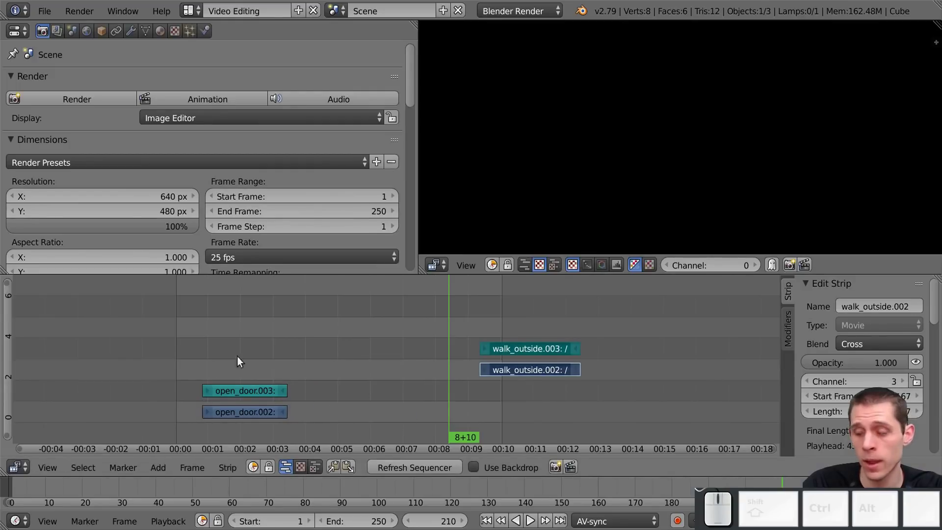
- Remove the gap between the open_door and walk_outside strips, with the playhead at frame 143 inside the gap
left_click_drag(455, 314, 355, 329)
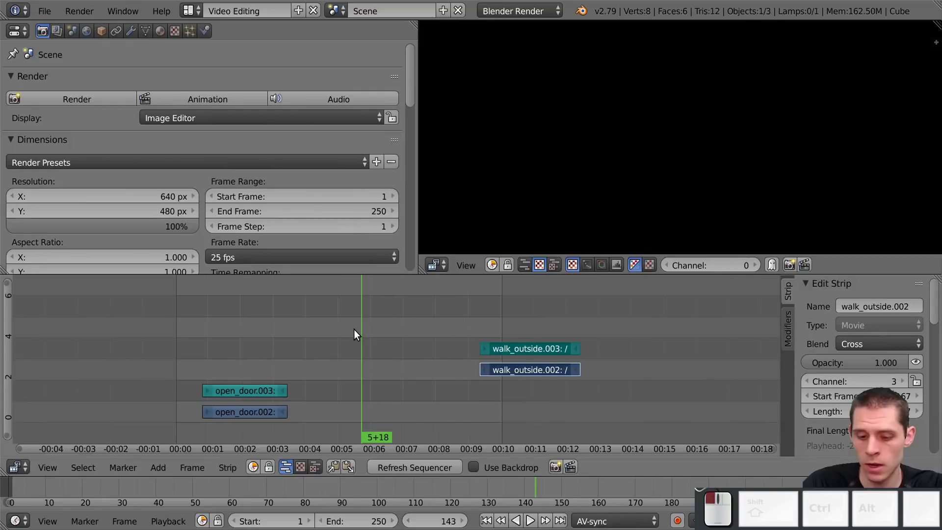
key("BackSpace")
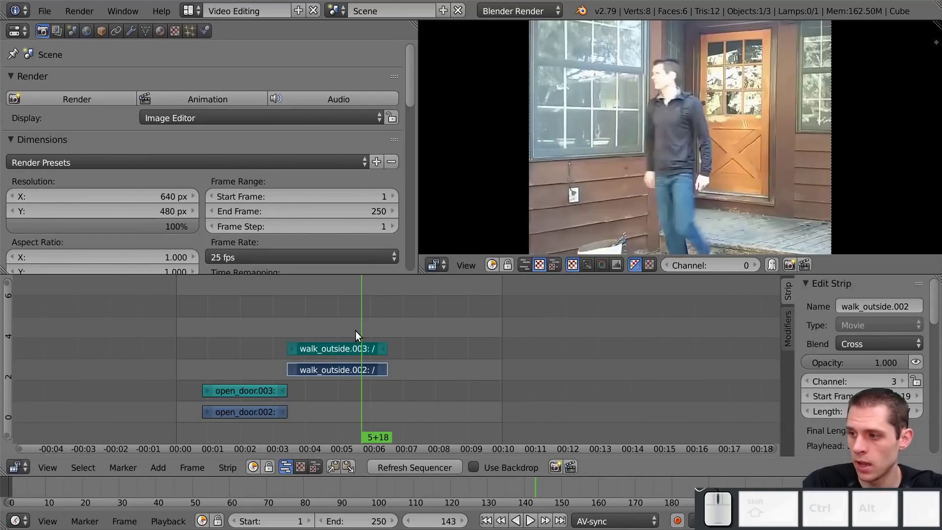
- Play the sequence from frame 69 to review the transition from open_door to walk_outside
left_click_drag(360, 317, 265, 315)
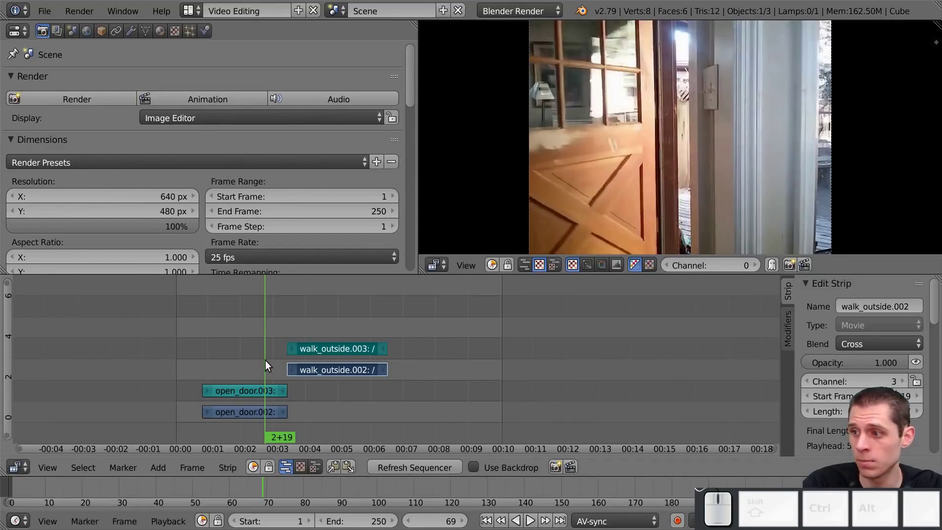
key("alt+a")
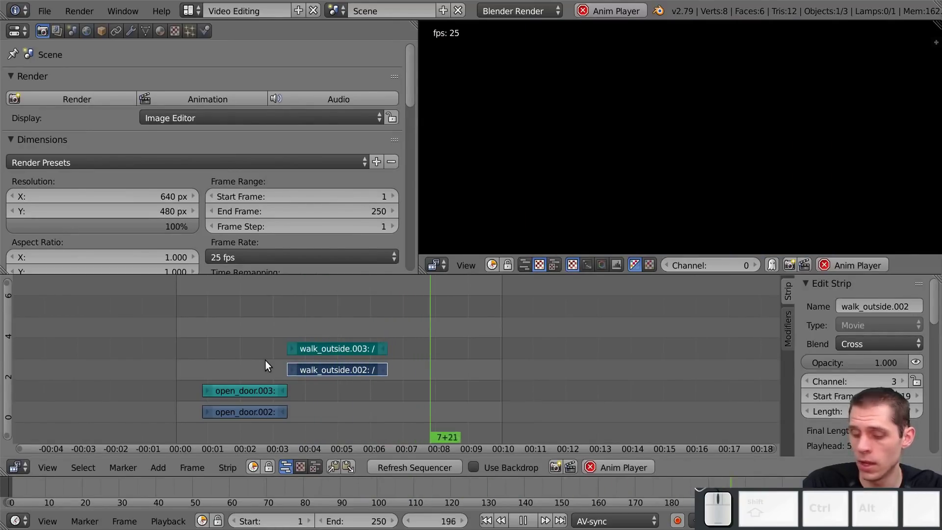
key("alt+a")
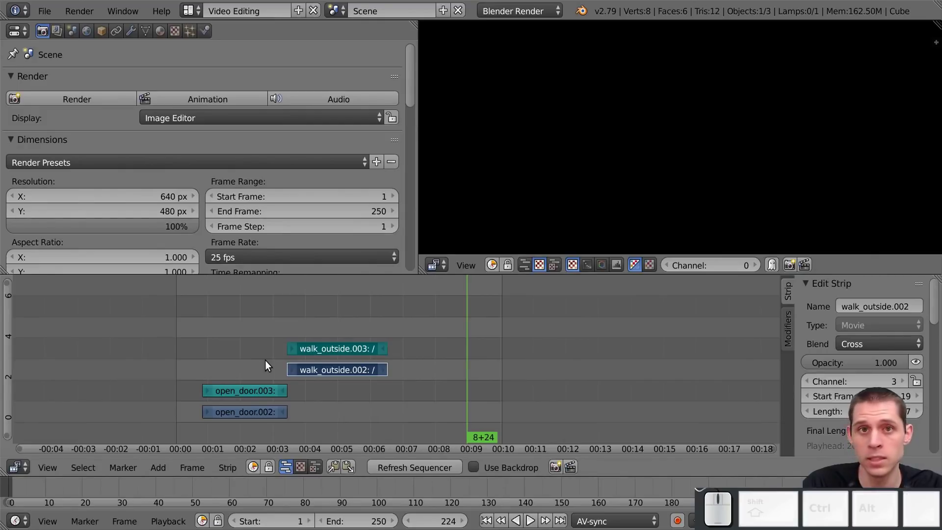
- Scrub back from the transition and snap the playhead to the start of the open_door strips at frame 21
left_click(288, 333)
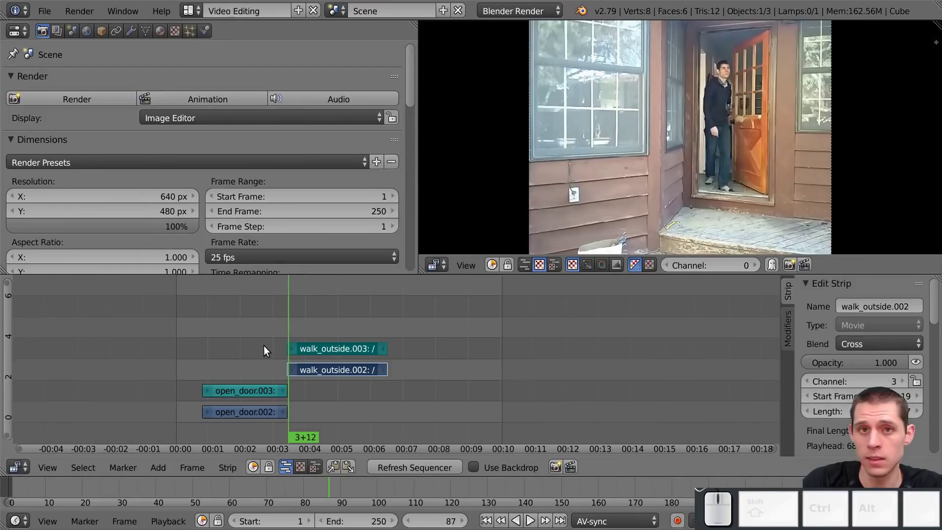
left_click_drag(288, 322, 228, 305)
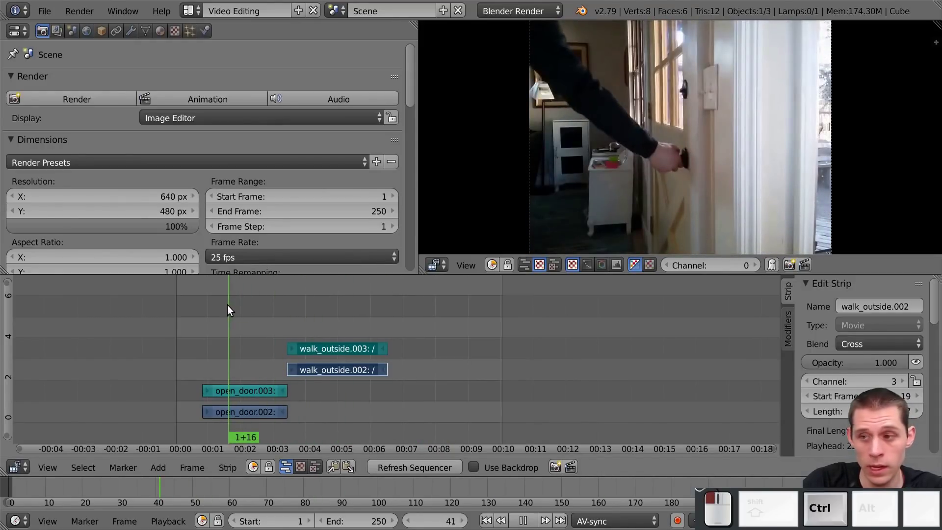
left_click_drag(227, 305, 214, 304, "ctrl")
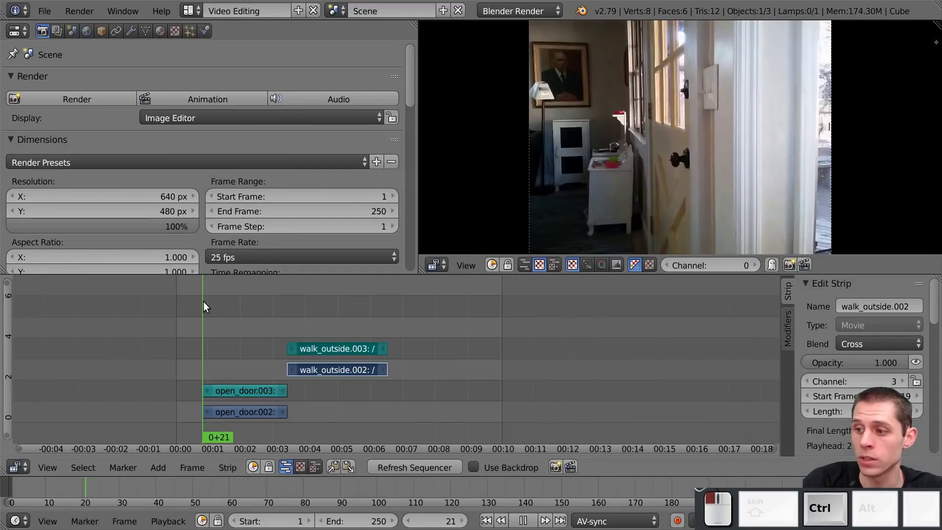
- Set the scene's start frame to 21, with the playhead snapped to the start of the open_door strips
left_click_drag(203, 303, 203, 302, "ctrl")
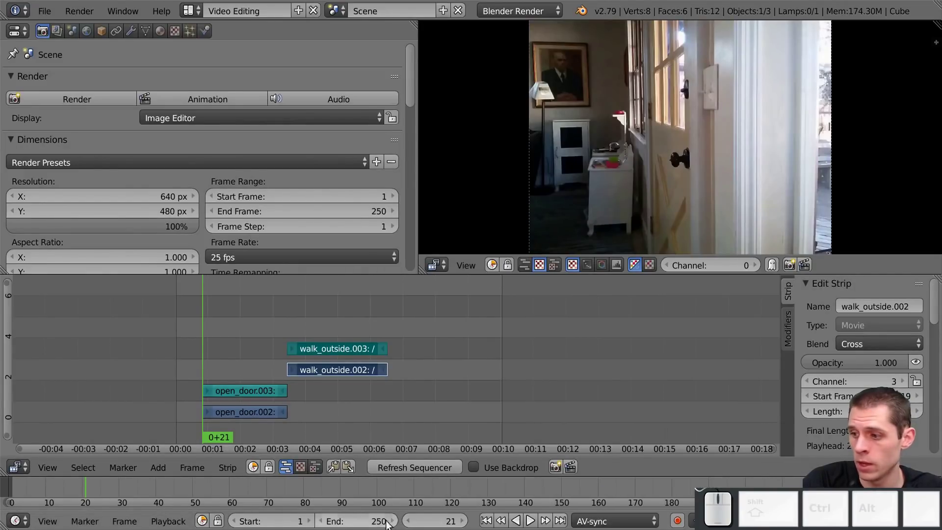
left_click(292, 522)
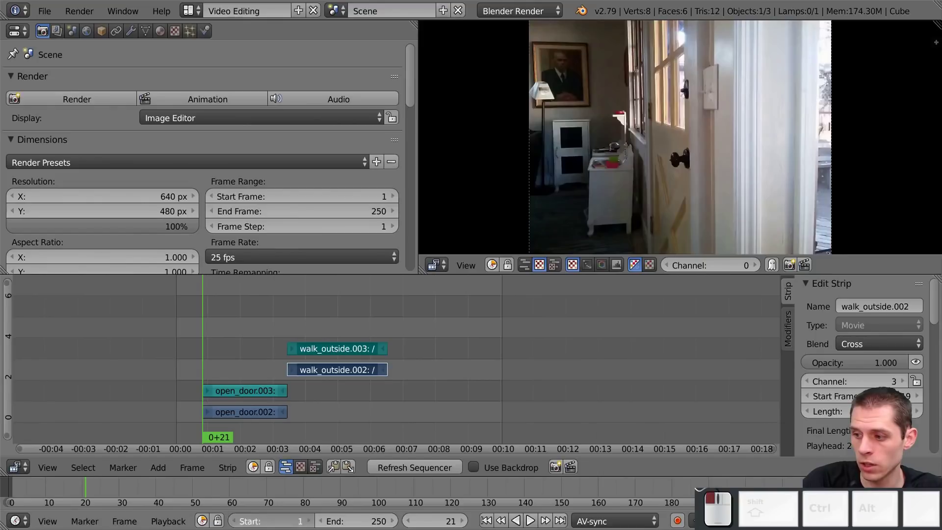
type("21")
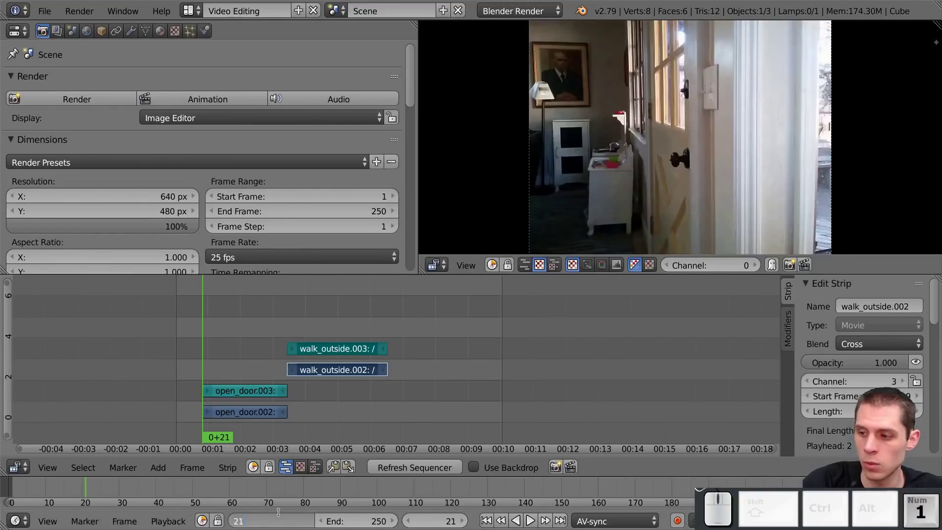
key("Return")
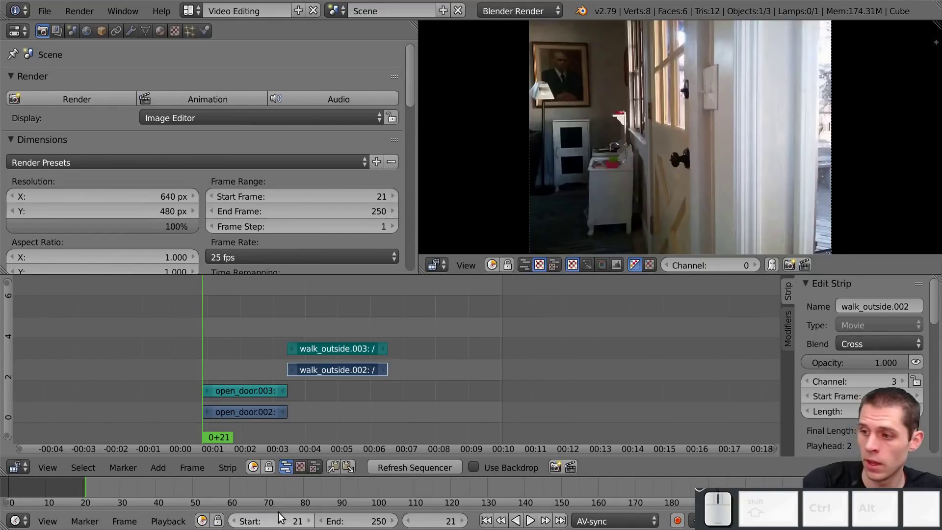
- Snap the playhead to the end of the walk_outside strips at frame 163 and set the scene's end frame to 162
left_click_drag(210, 345, 158, 339)
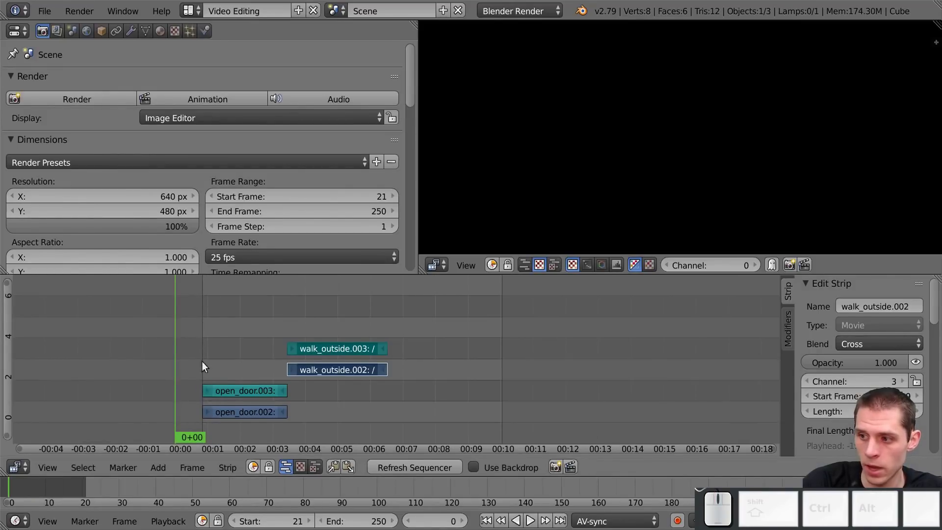
left_click_drag(178, 330, 346, 290)
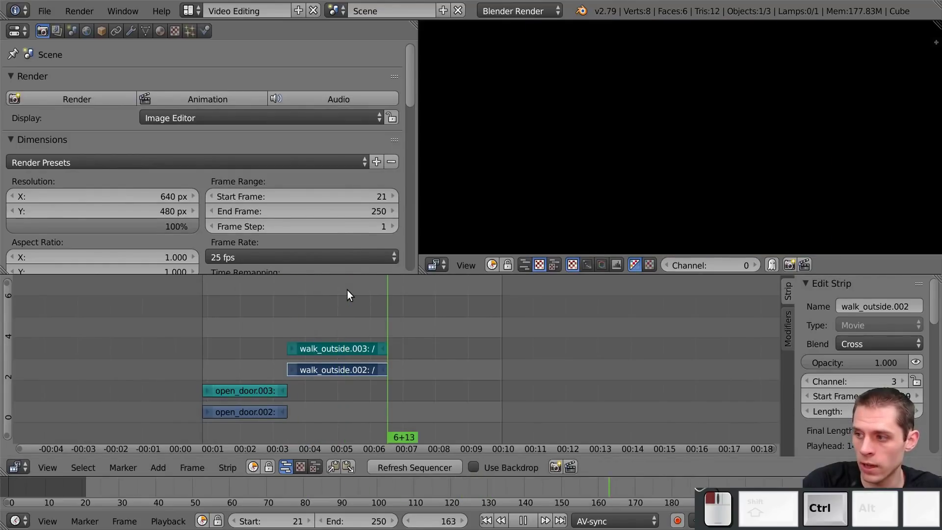
left_click_drag(383, 296, 382, 297, "ctrl")
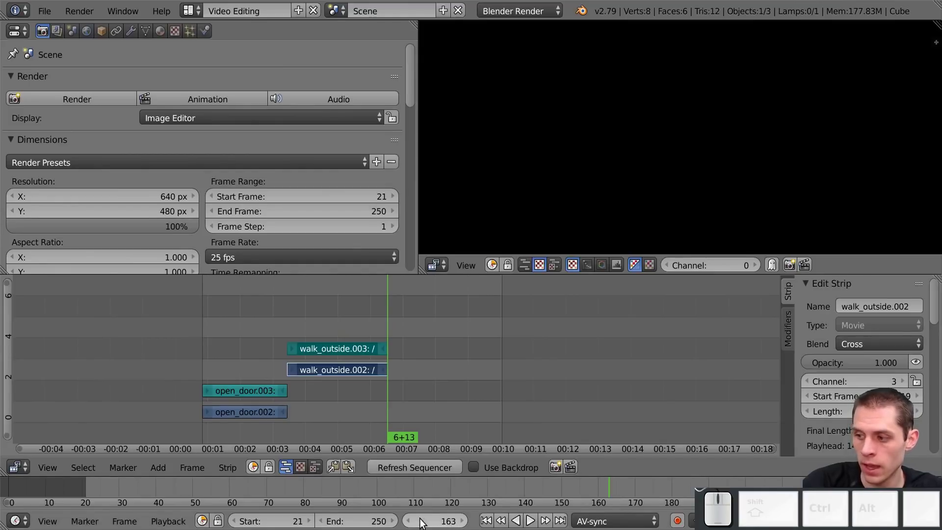
left_click(361, 520)
type("162")
key("KP_Enter")
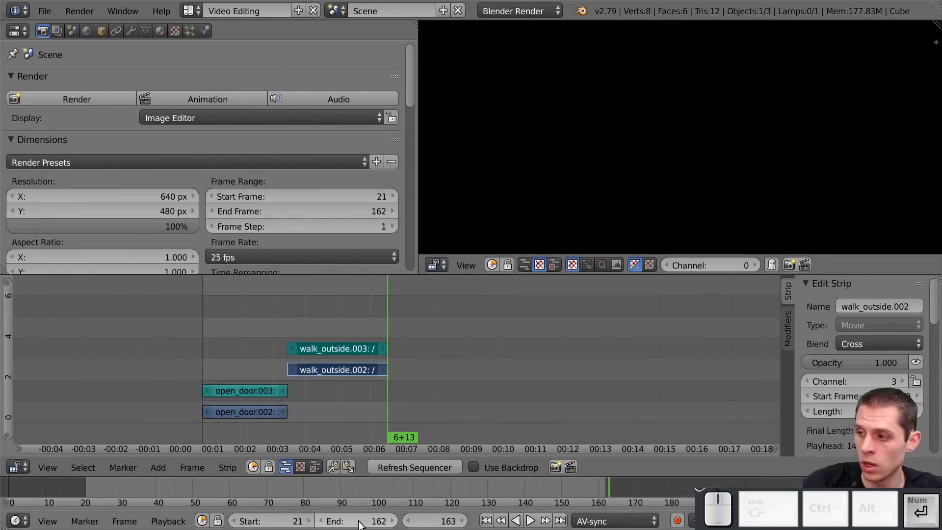
- Inspect the last visible frame of the walk_outside strips at frame 162 and return the playhead to frame 163
scroll(364, 336, "up", 8)
left_click_drag(307, 320, 325, 355)
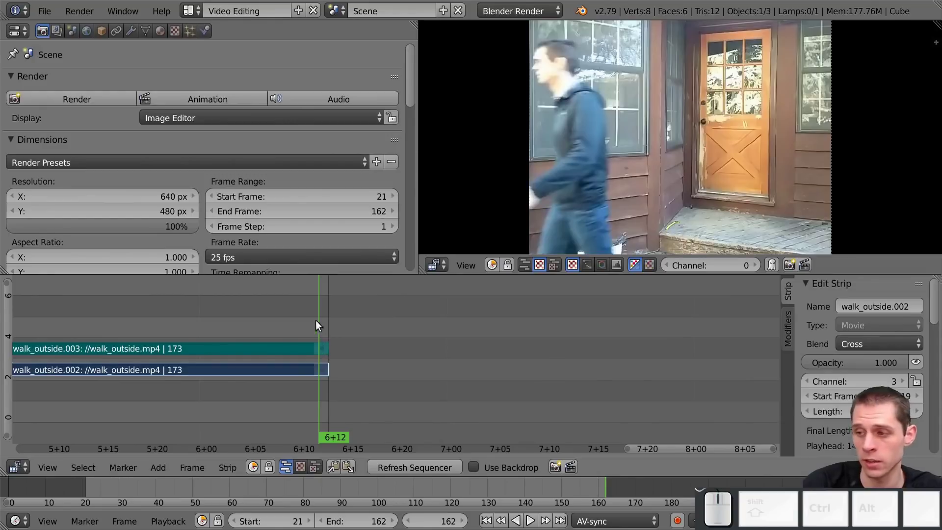
scroll(528, 314, "down", 8)
left_click_drag(504, 317, 436, 310)
key("alt+a")
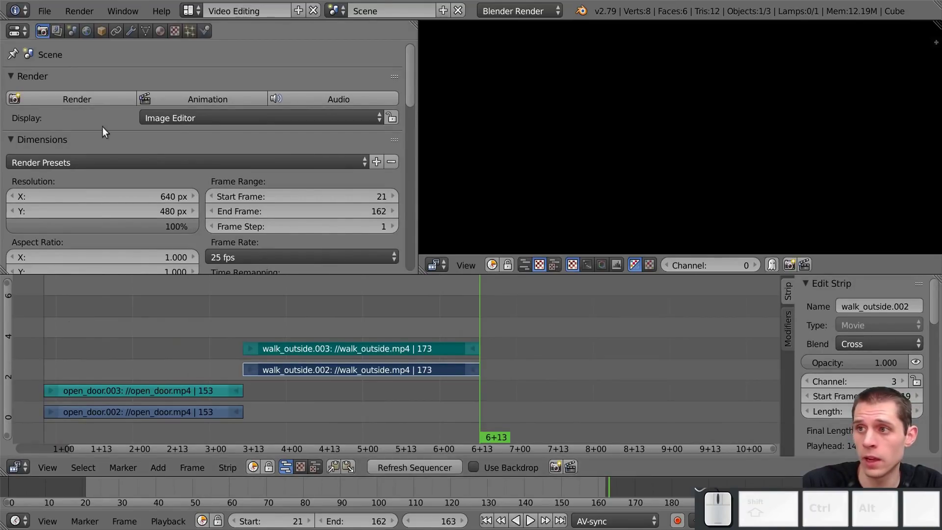
- Save the project as tutorial.blend in the Desktop folder
left_click(49, 12)
left_click(77, 145)
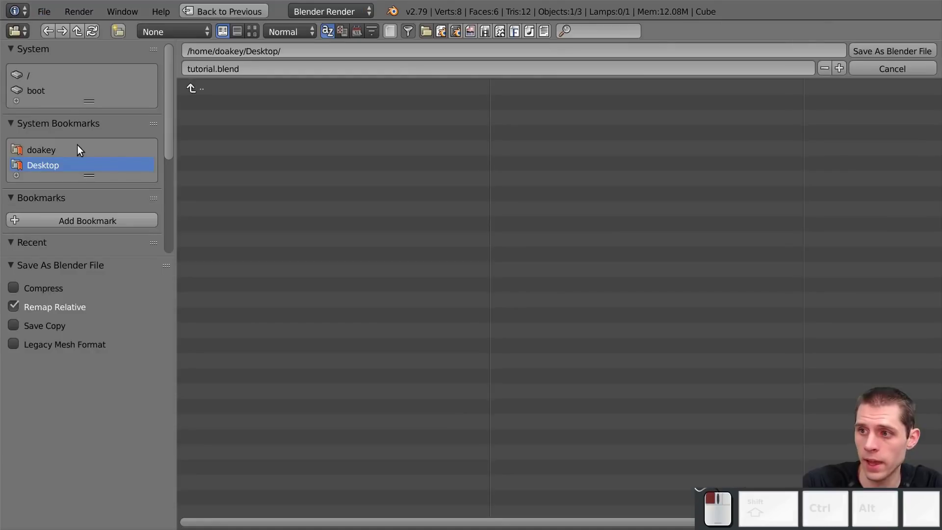
left_click(881, 49)
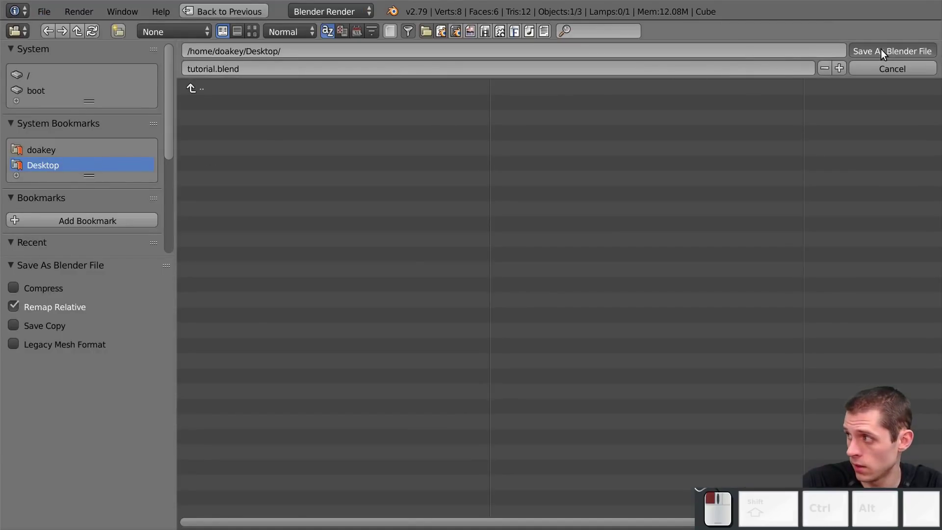
- Set the render output path to output.mp4 in the Desktop folder
left_click_drag(413, 65, 416, 160)
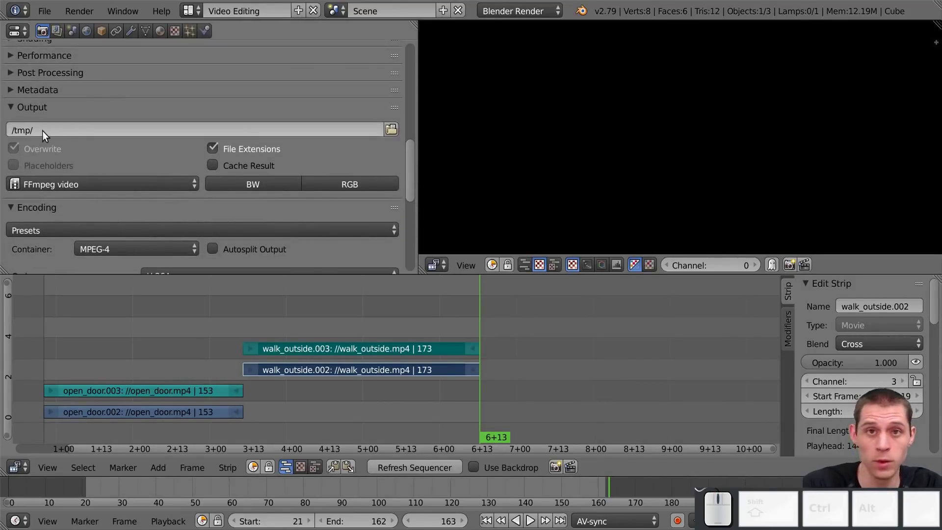
left_click(393, 131)
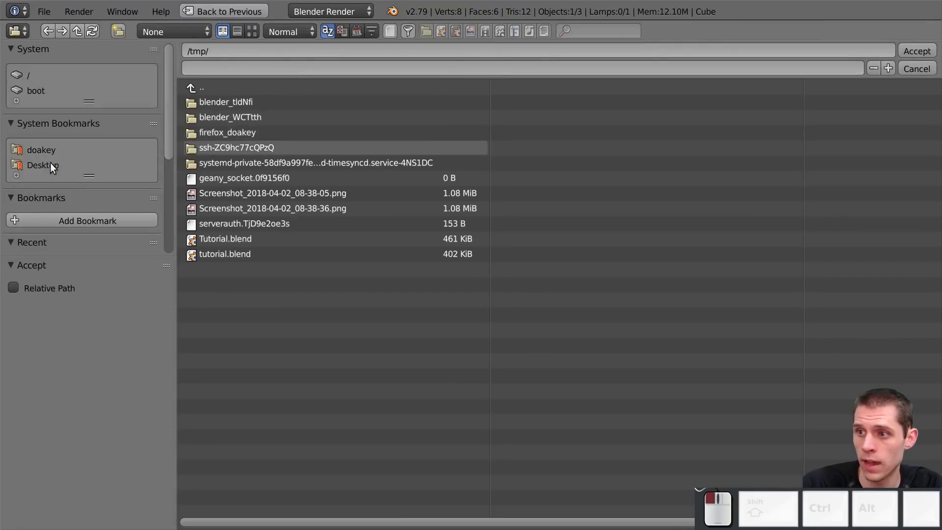
left_click(54, 165)
left_click(225, 68)
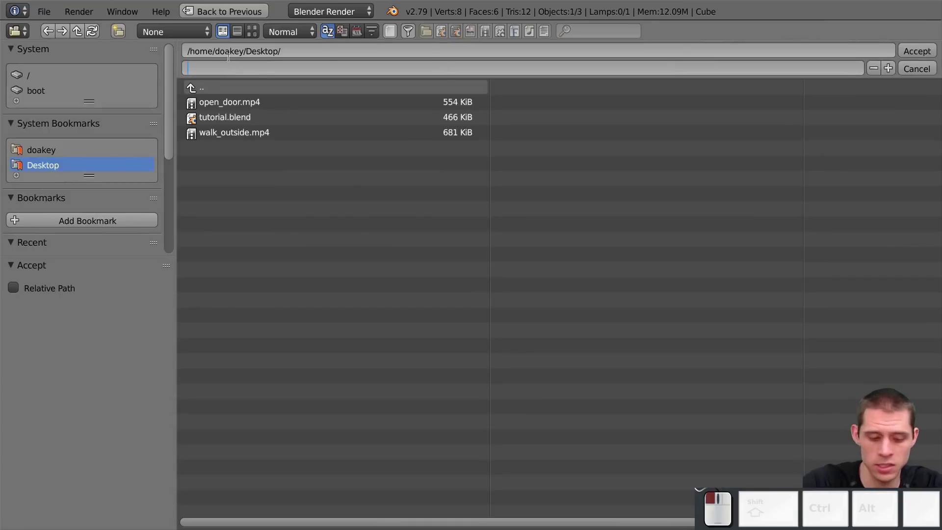
type("output.")
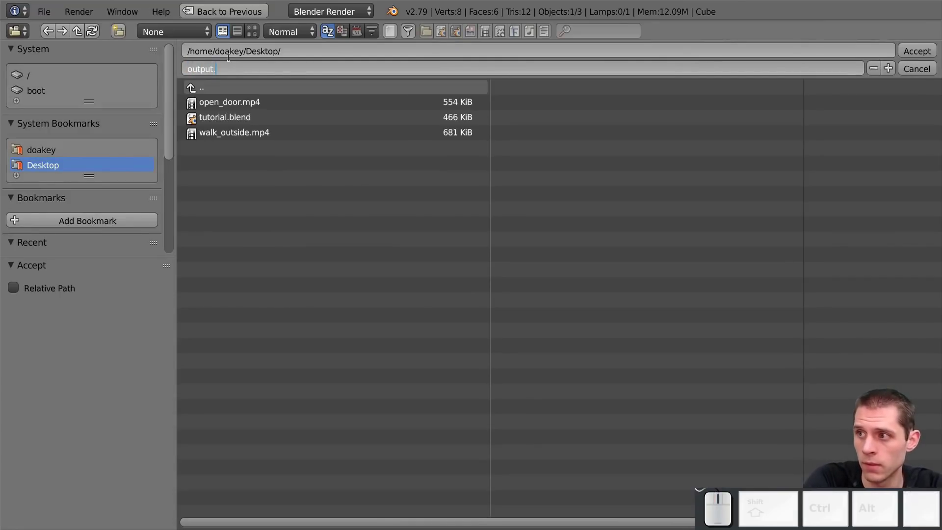
type("mp4")
key("Return")
left_click(913, 52)
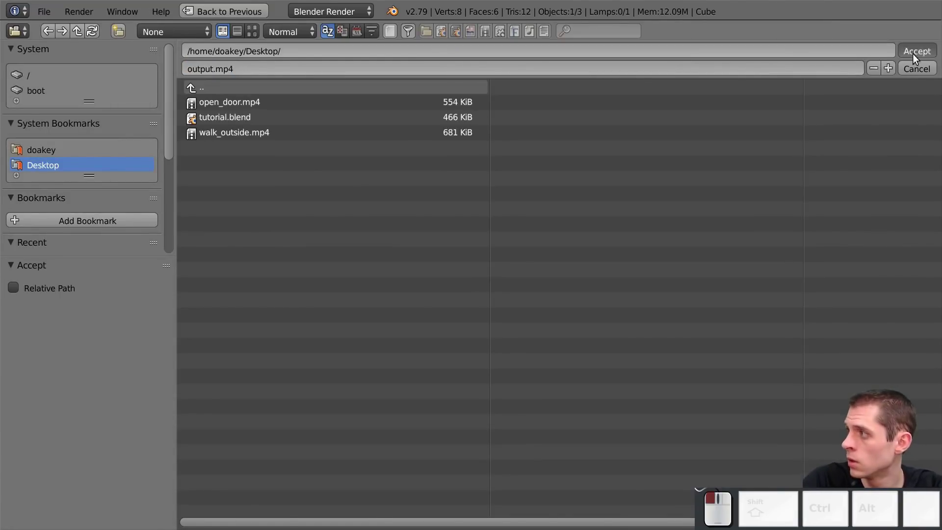
- Render the animation, close the render result and return to the sequencer
left_click_drag(409, 174, 424, 70)
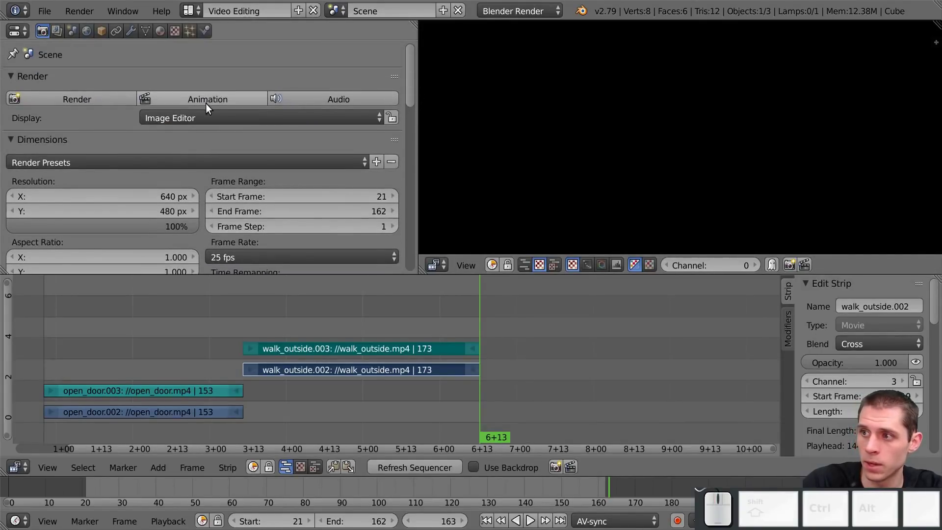
left_click(194, 99)
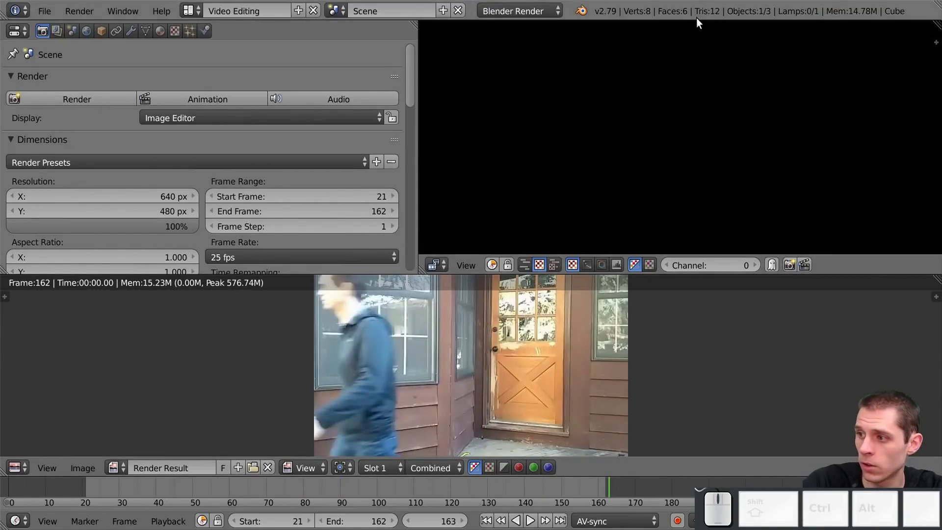
right_click(416, 350)
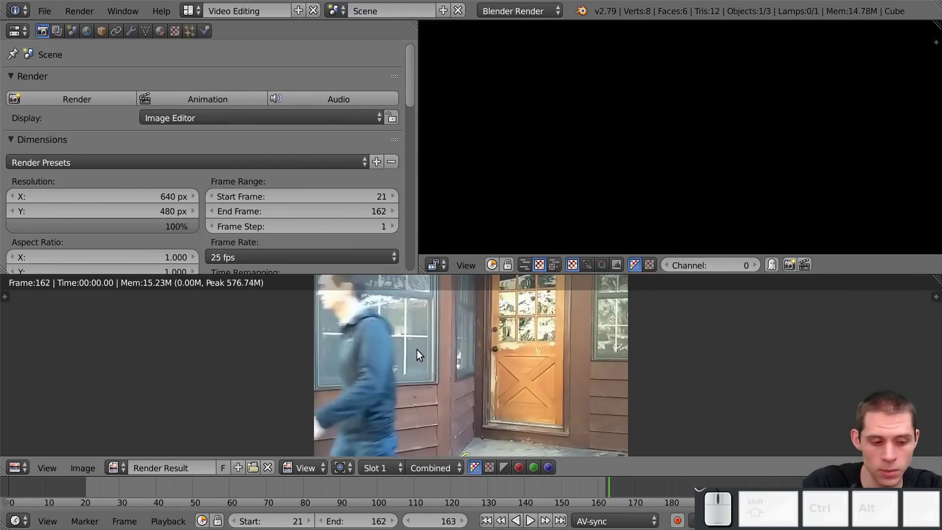
key("Escape")
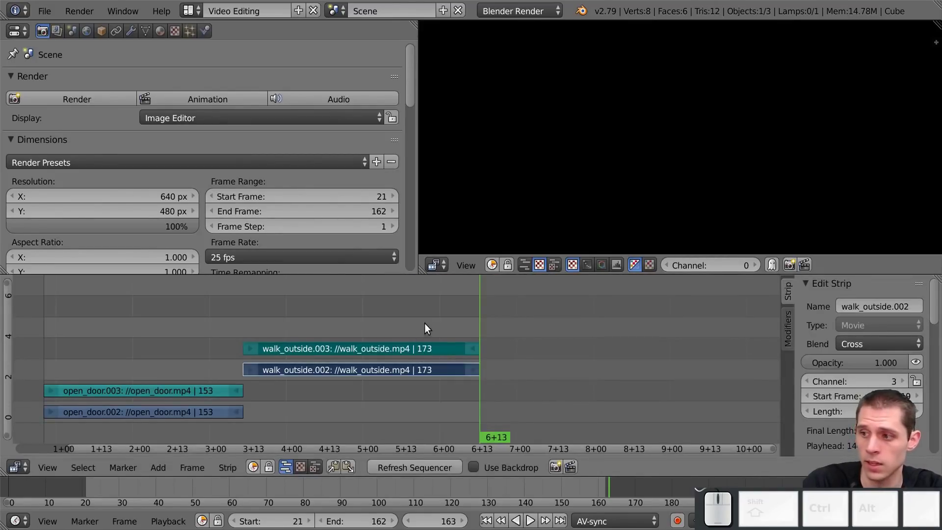
left_click_drag(376, 320, 228, 325)
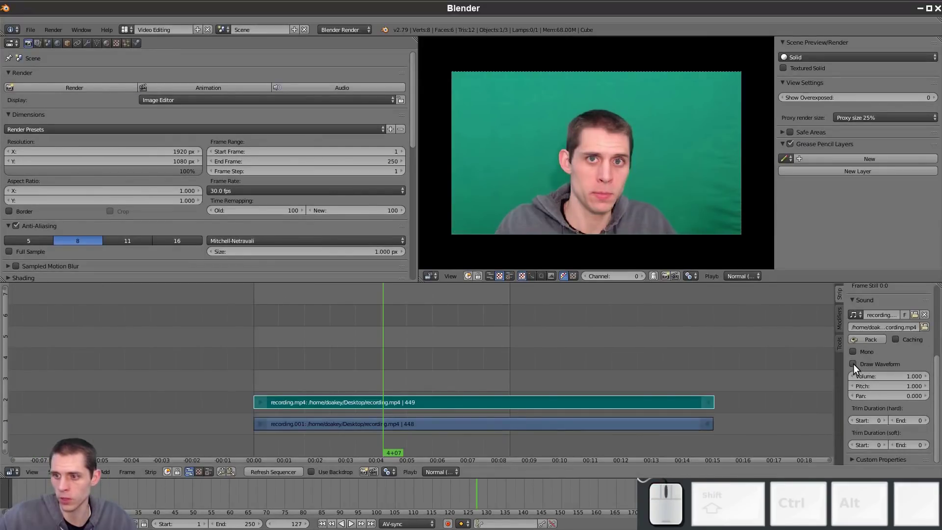
- Try waveform drawing on the recording.mp4 sound strip
left_click(852, 363)
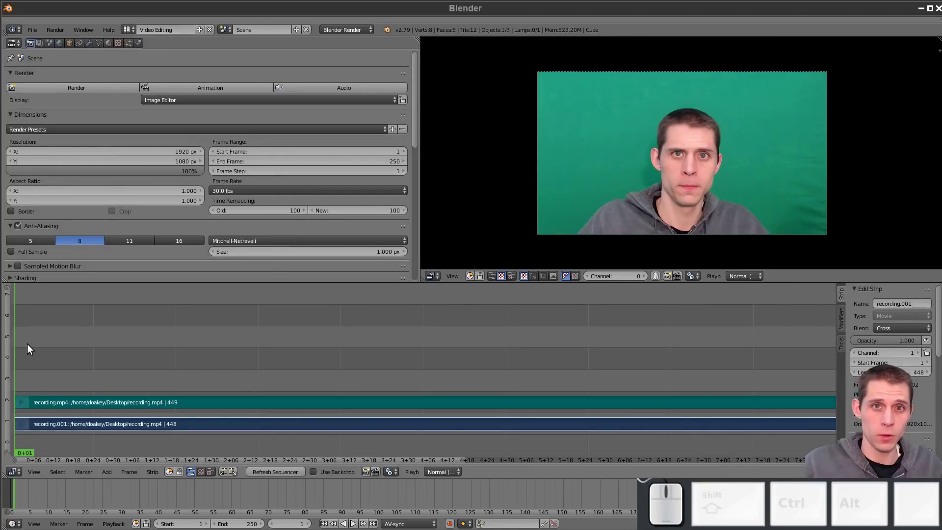
- Scrub back and forth through the recording strips to check preview responsiveness, ending at frame 27
left_click_drag(28, 344, 767, 341)
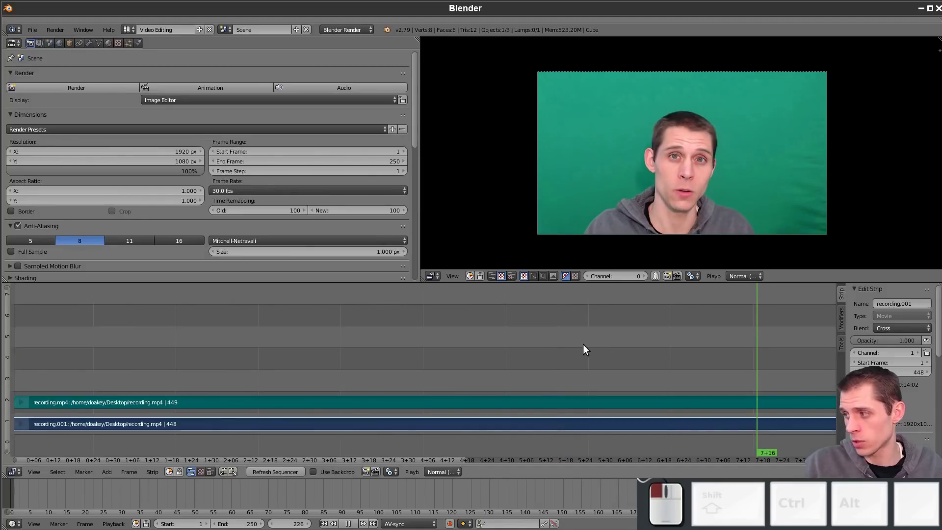
left_click_drag(315, 346, 139, 330)
left_click_drag(61, 328, 688, 332)
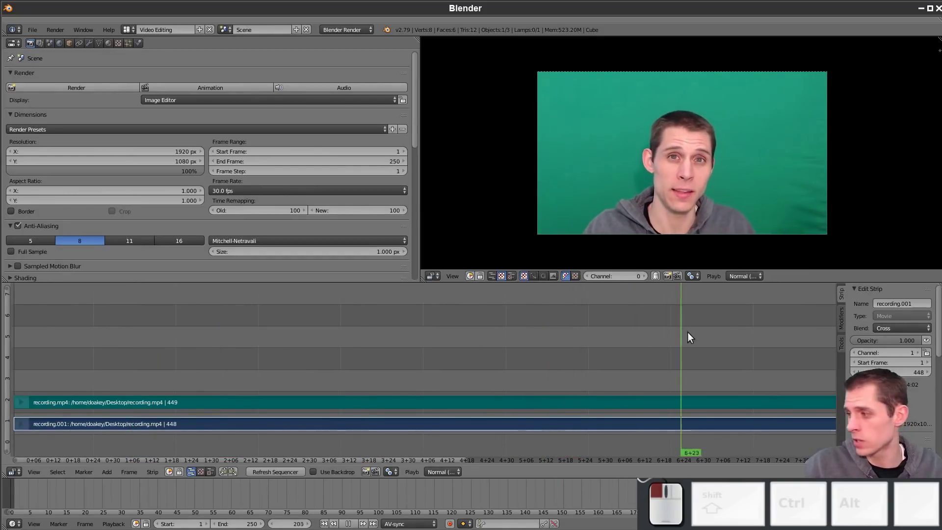
left_click_drag(194, 344, 96, 345)
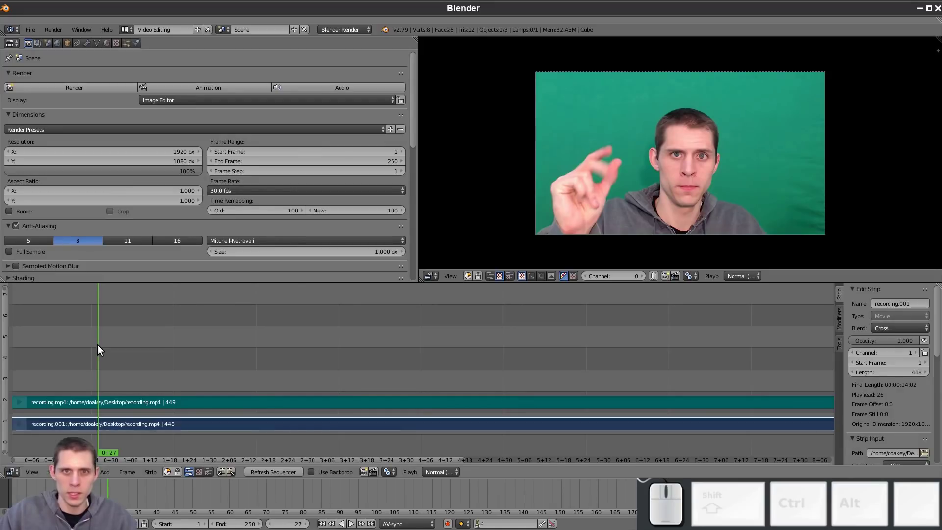
- Enable Proxy/Timecode on the recording.001 strip with the 25% size and Overwrite, and rebuild its proxy
right_click(122, 422)
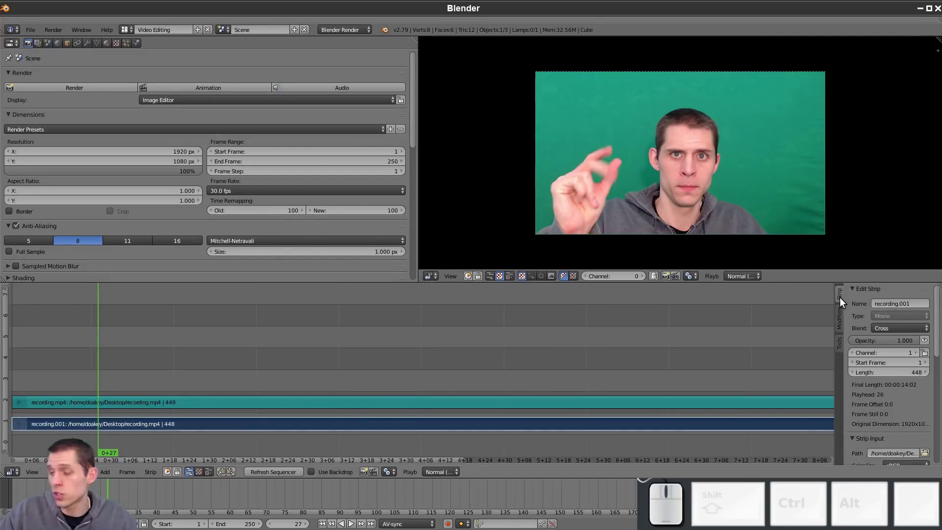
left_click_drag(938, 301, 879, 424)
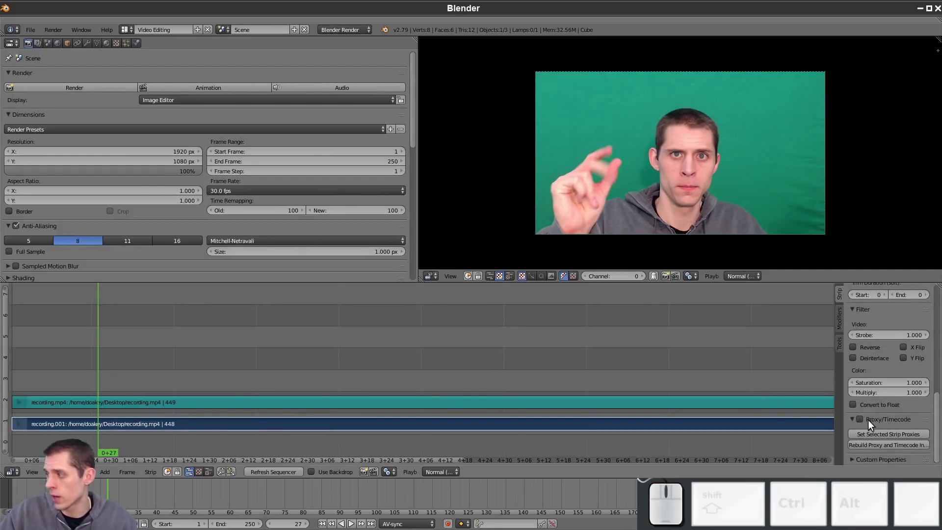
left_click(860, 419)
left_click_drag(936, 391, 926, 417)
left_click(853, 385)
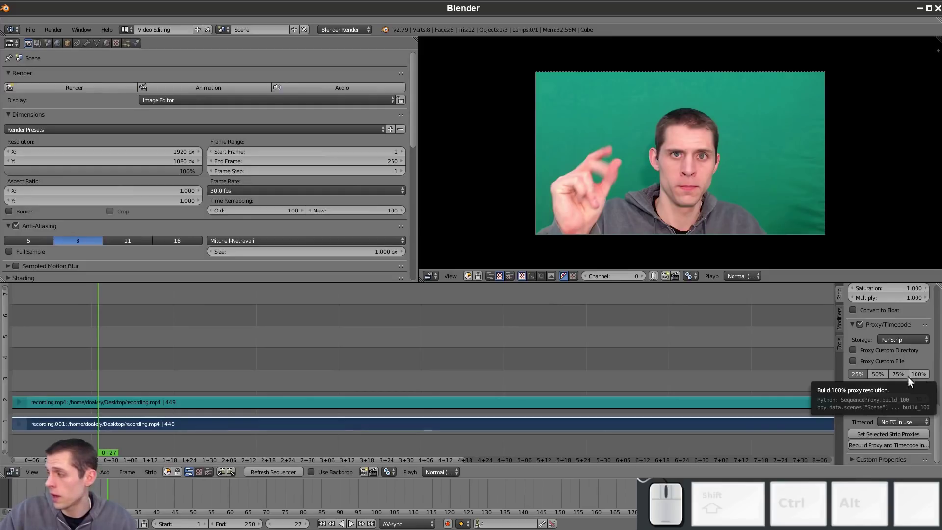
left_click(858, 375)
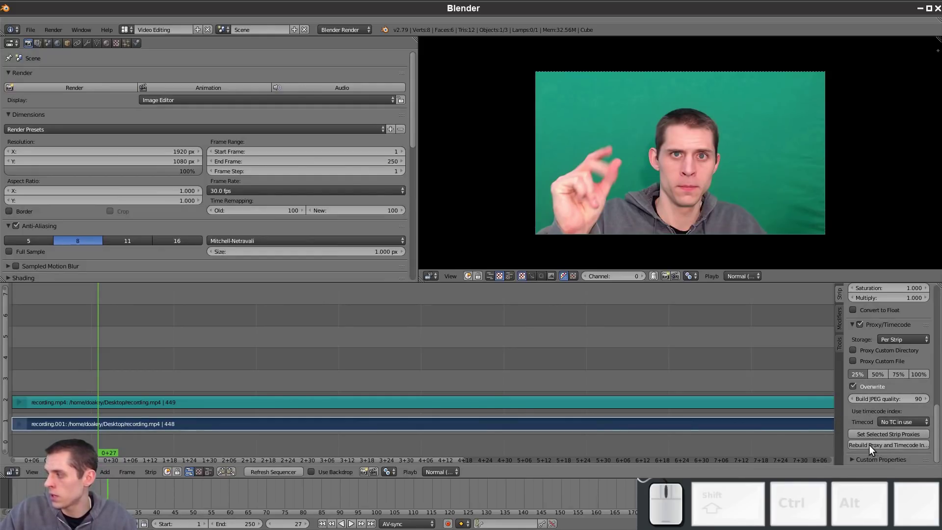
left_click(896, 444)
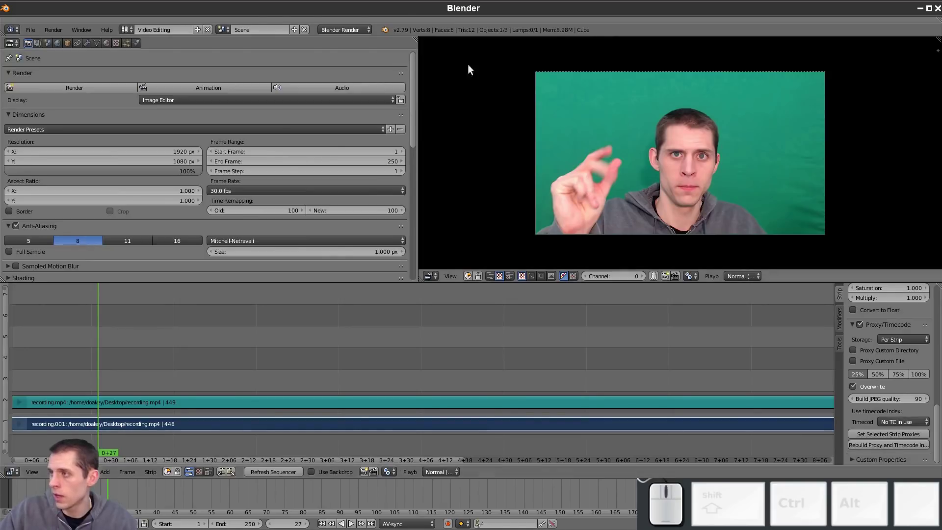
- Open the desktop's BL_proxy folder and its recording.mp4 subfolder, inspect proxy_25.avi, and return to Blender
left_click_drag(317, 9, 484, 74)
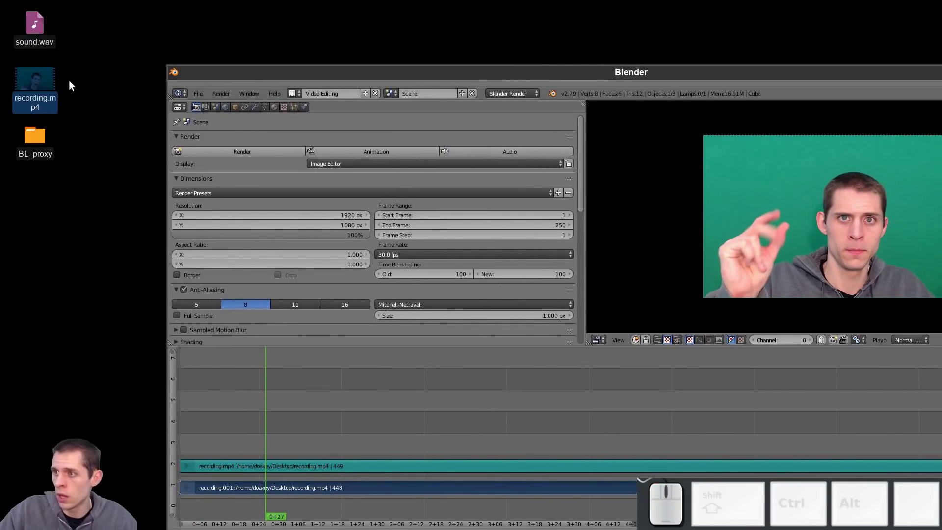
double_click(33, 136)
double_click(142, 71)
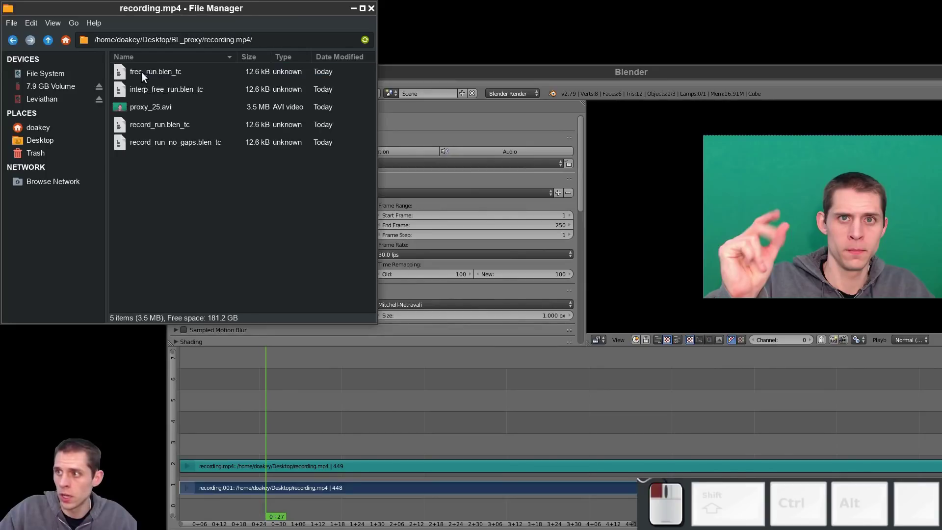
left_click(142, 109)
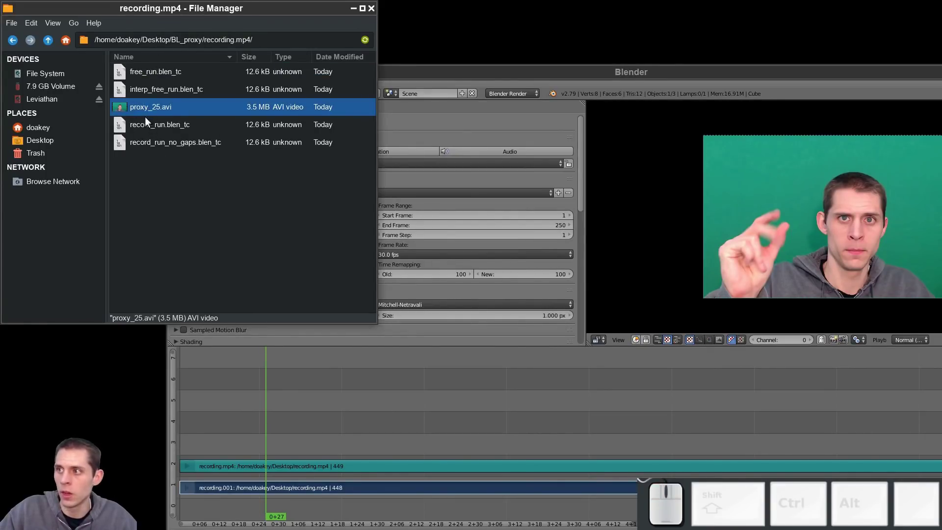
left_click_drag(495, 79, 351, 82)
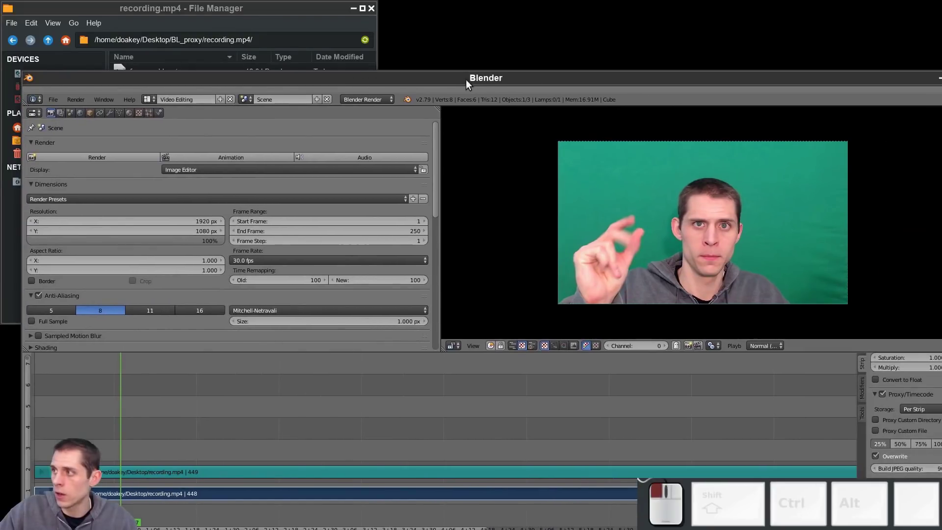
- Set the sequencer preview's proxy render size to 25%, and scrub through the recording strips to check playback responsiveness
double_click(478, 78)
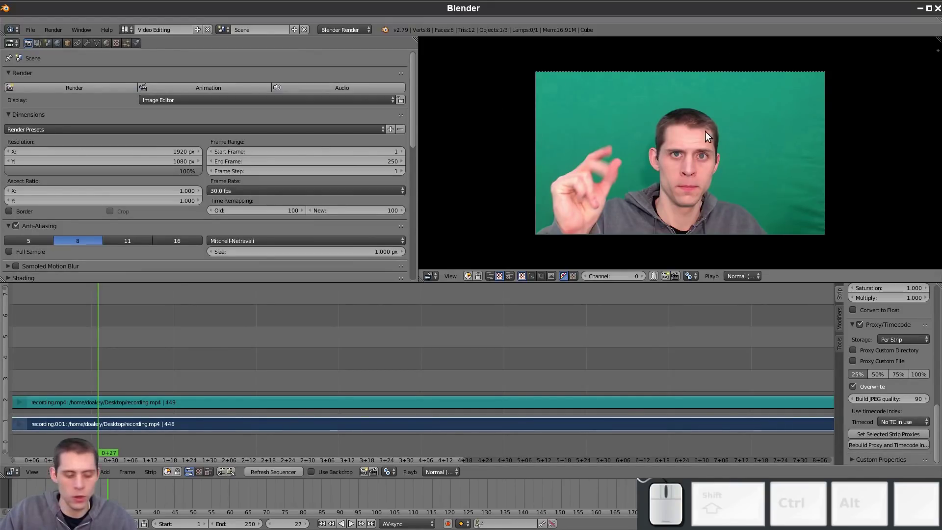
key("n")
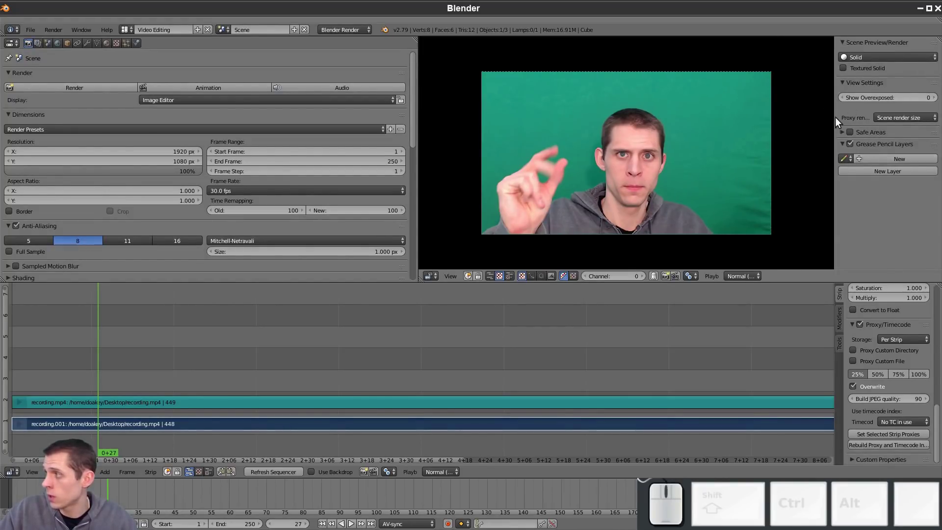
left_click_drag(834, 117, 775, 123)
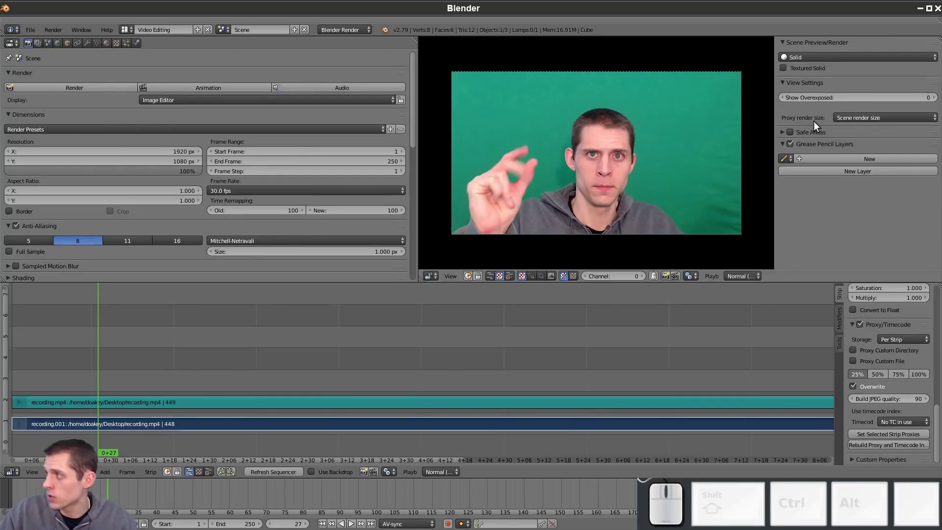
left_click(869, 118)
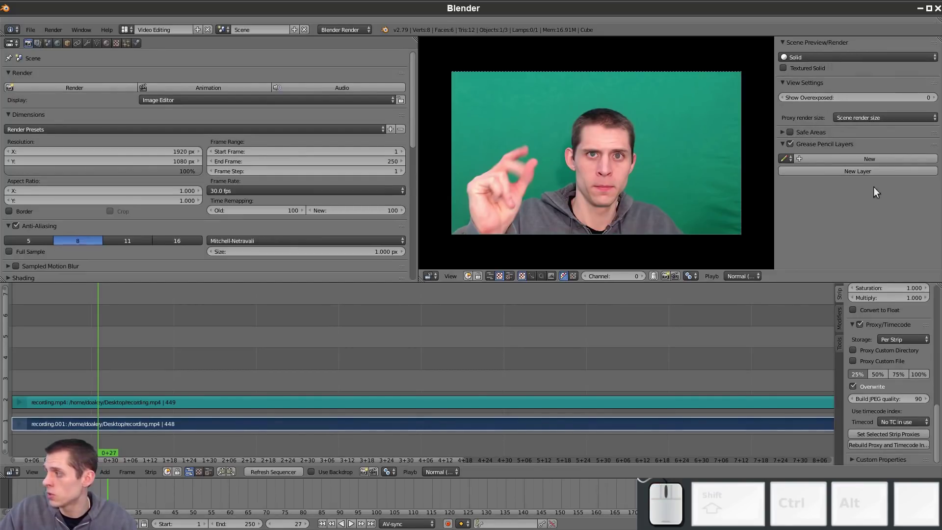
left_click(872, 118)
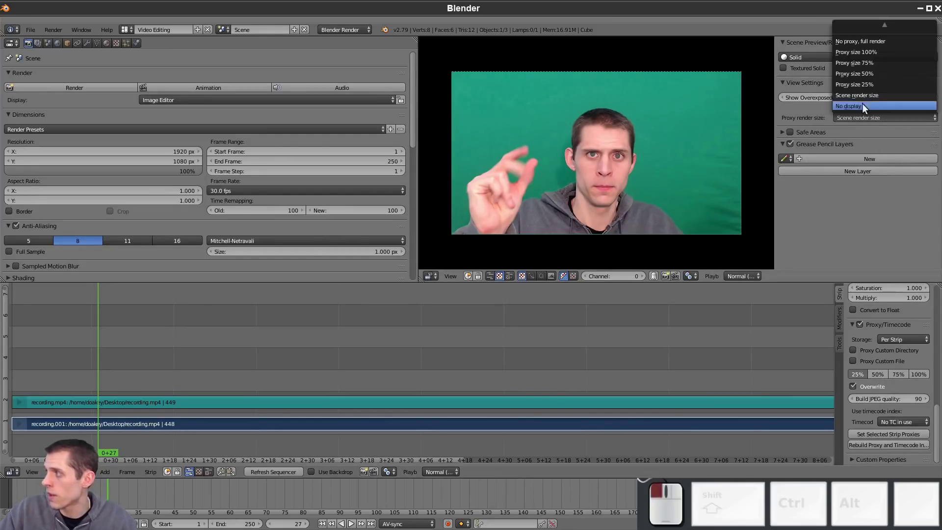
left_click(861, 84)
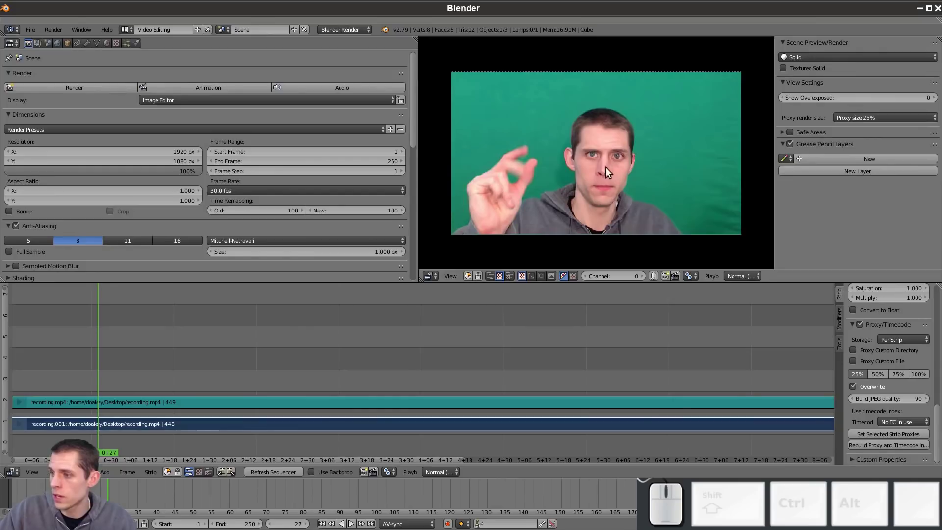
left_click_drag(93, 336, 633, 353)
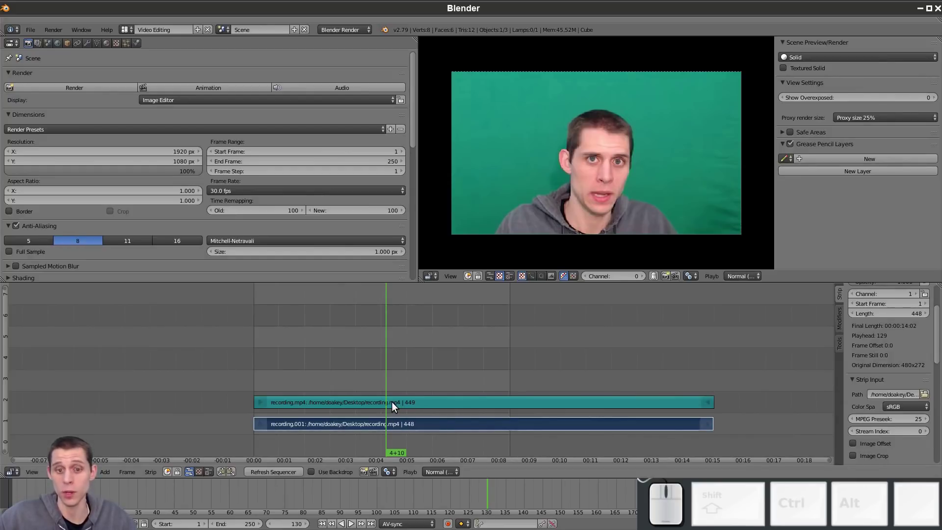
left_click_drag(385, 342, 386, 362)
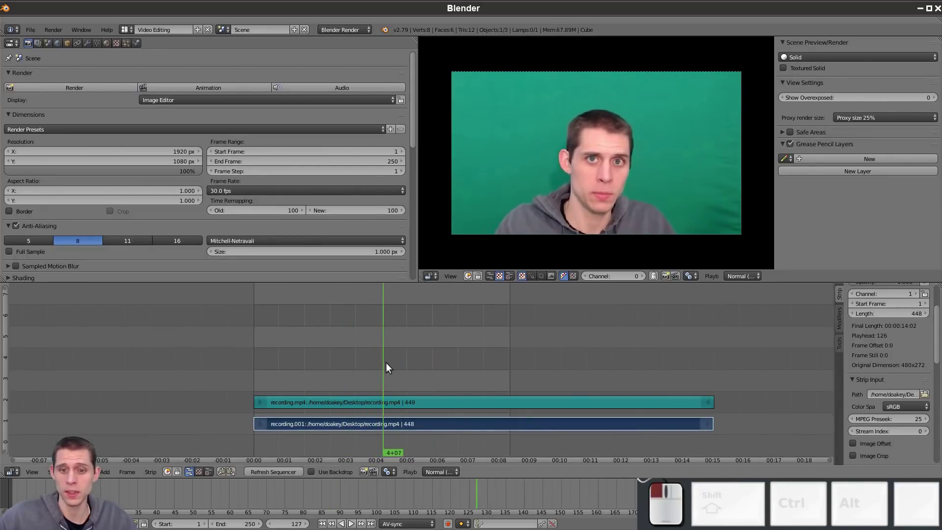
- Turn on waveform drawing for the recording.mp4 sound strip in channel 2
right_click(401, 401)
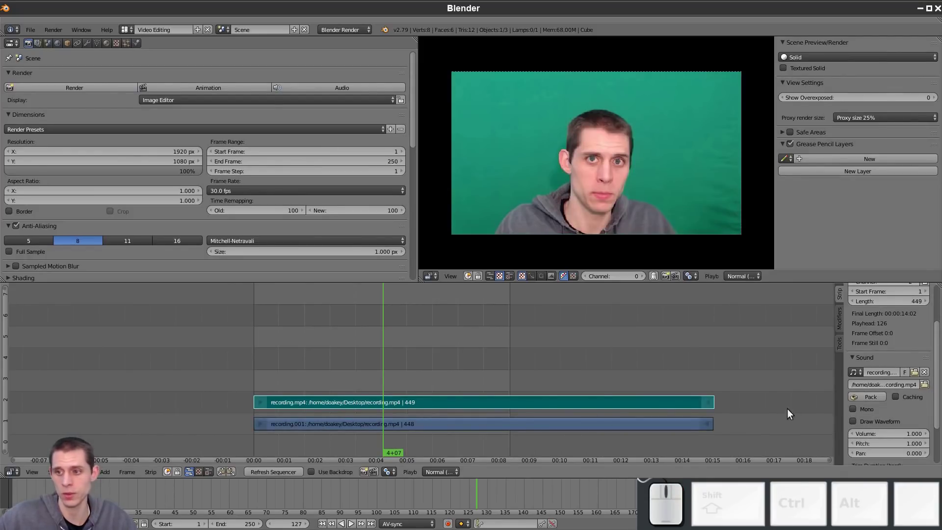
left_click_drag(936, 343, 867, 366)
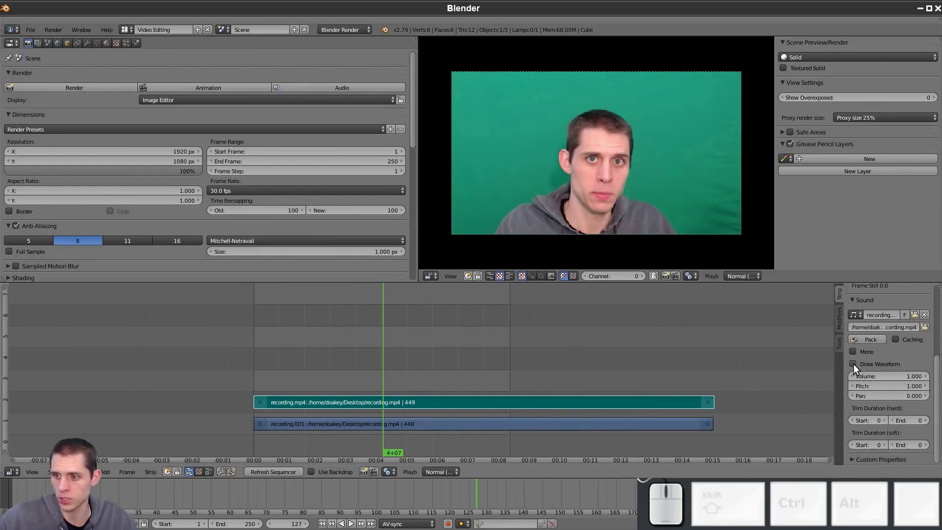
left_click(853, 363)
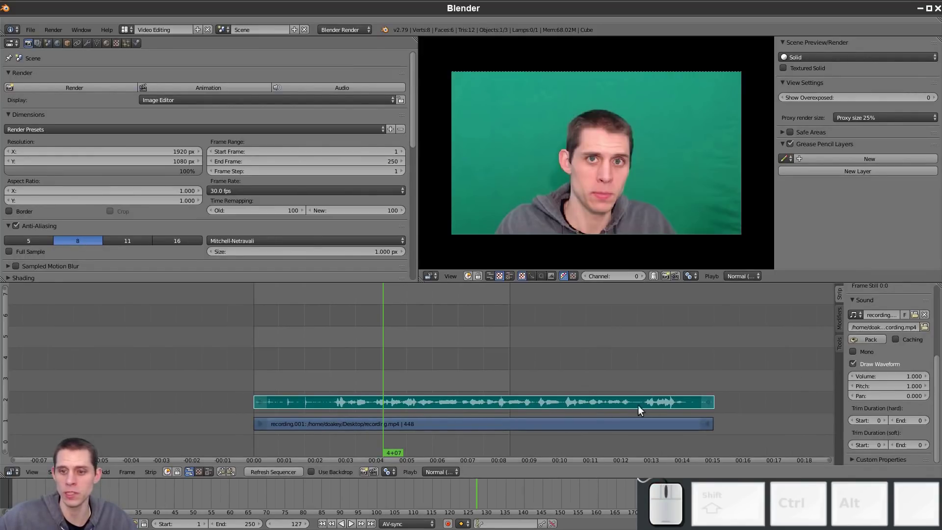
- Play the sequence from frame 66 to check the audio against its waveform, stopping at frame 110
left_click_drag(402, 374, 319, 378)
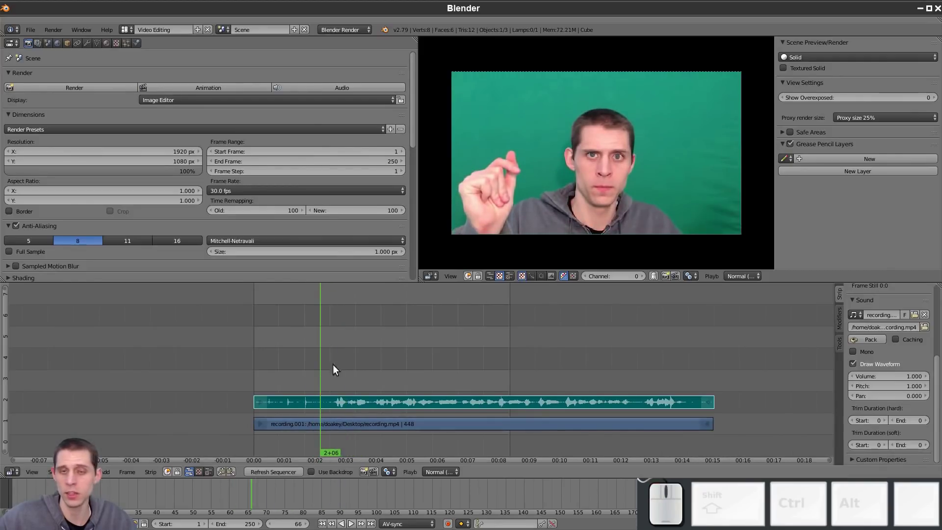
key("alt+a")
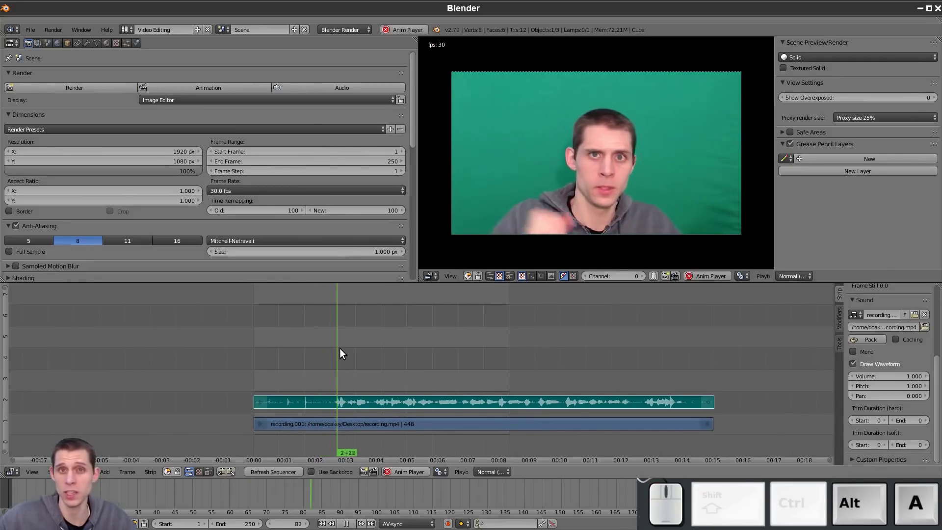
key("alt+a")
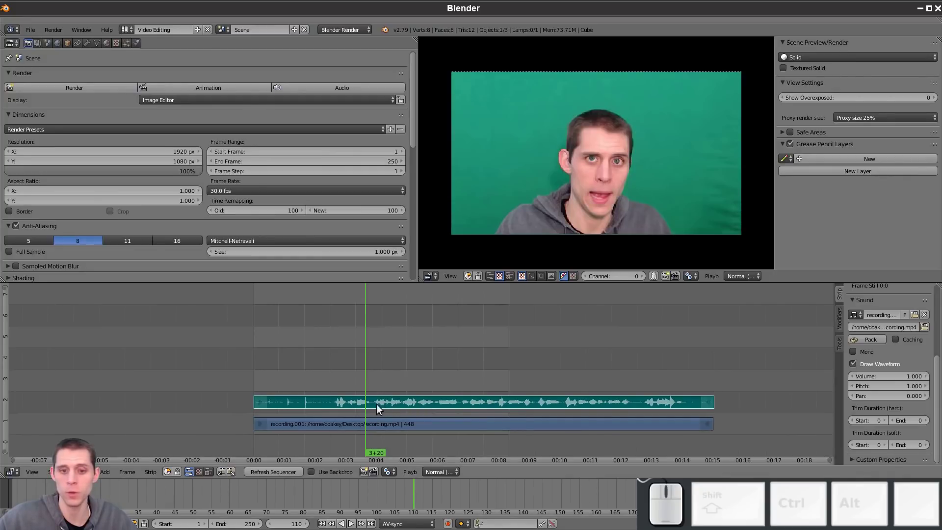
- Add sound.wav from the desktop to channel 3 at frame 110 and turn on its waveform drawing
double_click(372, 11)
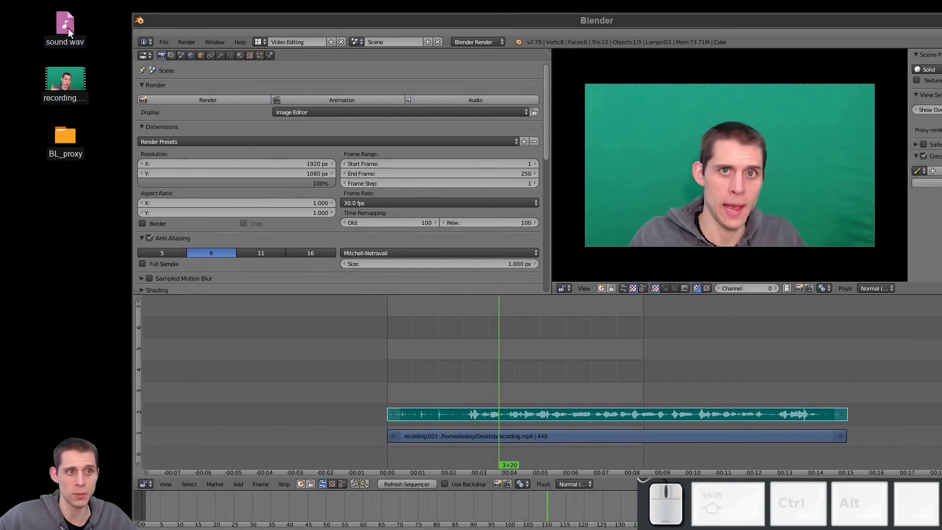
left_click_drag(65, 22, 464, 314)
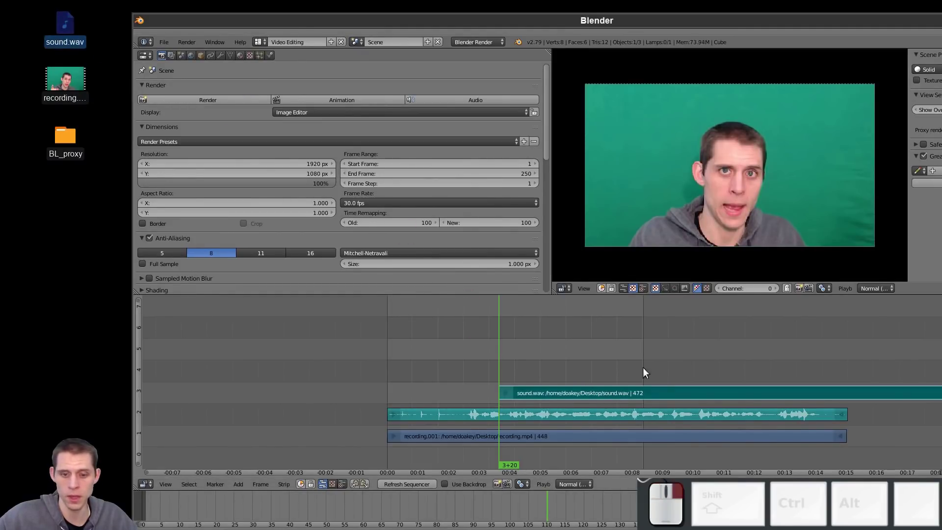
right_click(530, 415)
left_click_drag(561, 25, 381, 13)
right_click(420, 380)
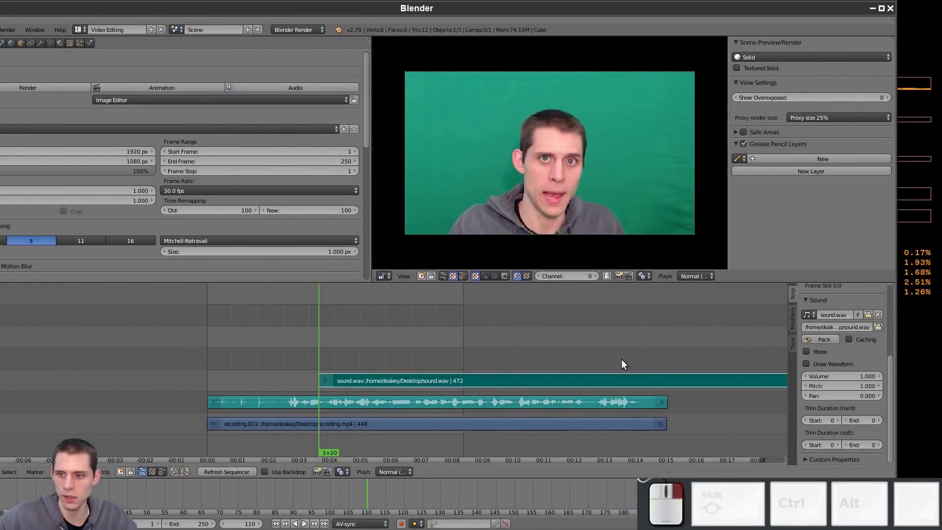
left_click(806, 364)
- Move the sound.wav strip back to start at frame -32, lining up its snap peaks with the recording's audio waveform
middle_click_drag(384, 354, 561, 328)
mouse_move(433, 352)
left_mouse_down()
mouse_move(380, 362)
mouse_move(428, 360)
left_mouse_up()
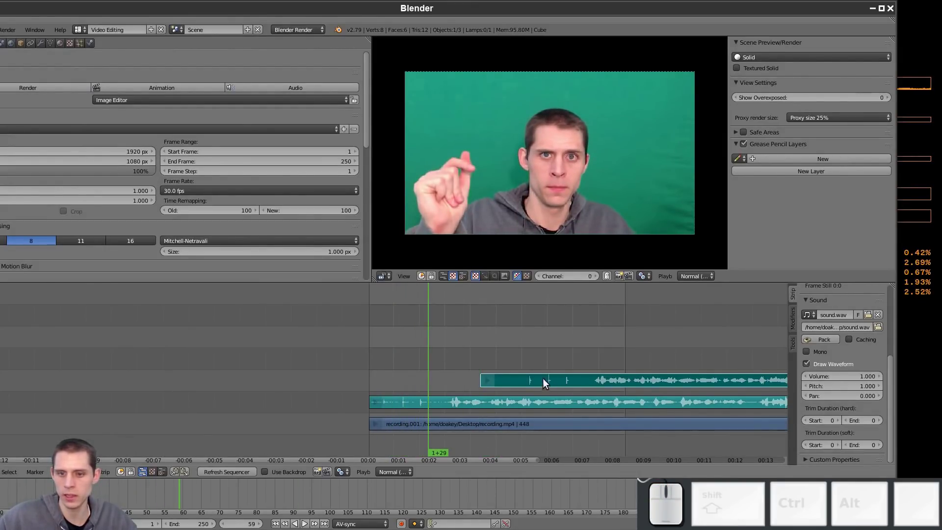
scroll(487, 384, "up", 3)
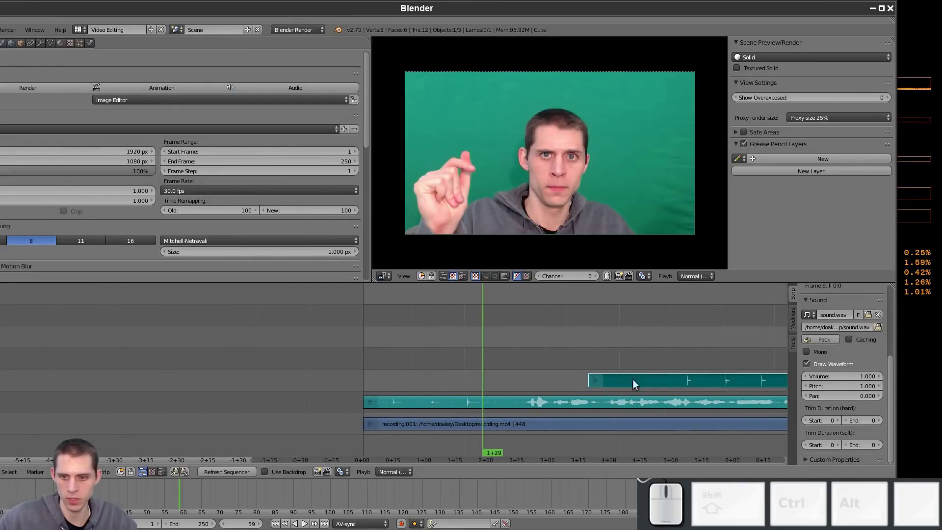
key("g")
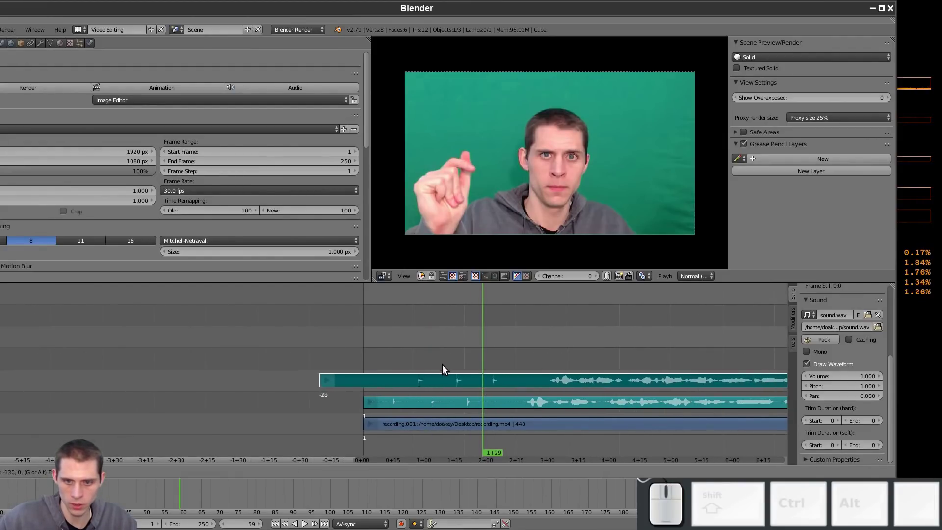
left_click(418, 368)
- Compare the snap peaks of both waveforms up close around 1+04 and try to fine-align the sound.wav strip
left_click_drag(450, 347, 415, 366)
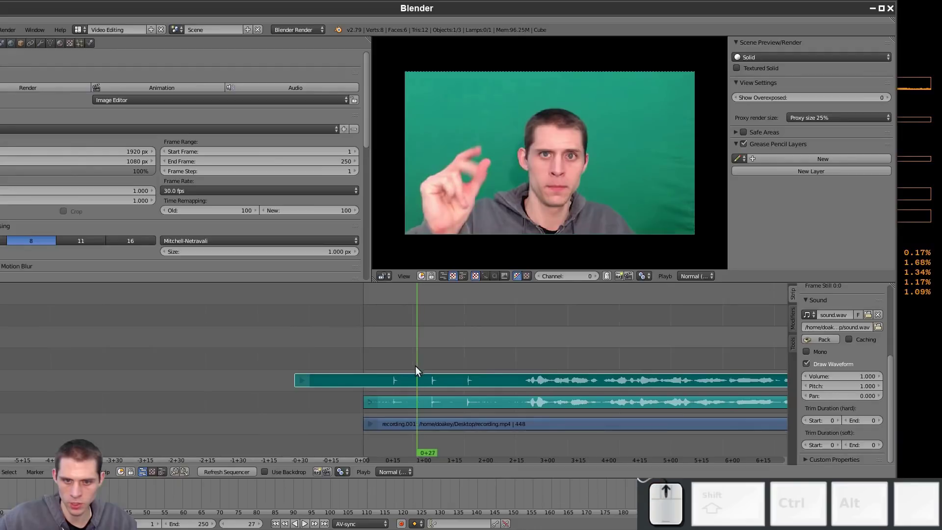
scroll(415, 367, "up", 8)
scroll(496, 382, "up", 8)
middle_click_drag(616, 356, 311, 313)
scroll(540, 347, "up", 16)
middle_click_drag(542, 347, 248, 323)
key("g")
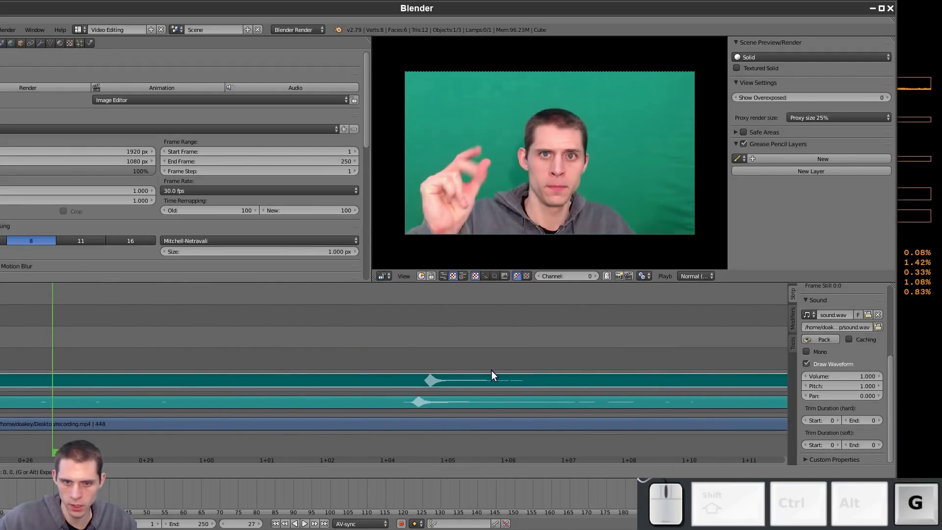
left_click(482, 368)
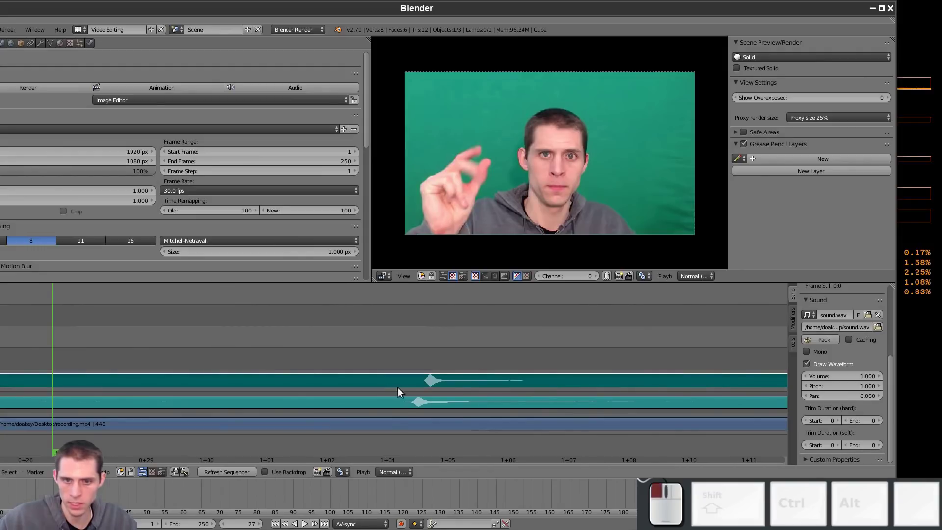
- Delete the recording.mp4 sound strip from channel 2
scroll(435, 374, "down", 20)
middle_click_drag(453, 356, 248, 356)
right_click(331, 402)
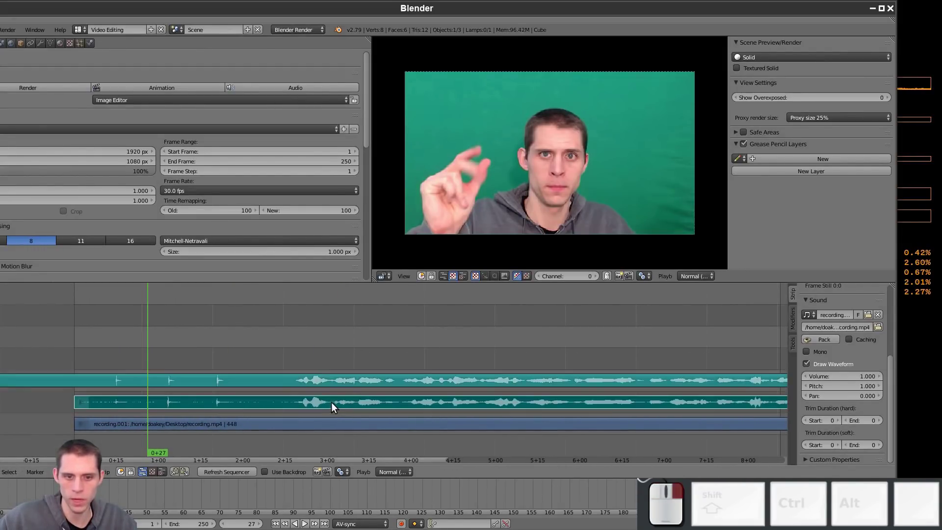
key("Delete")
key("Return")
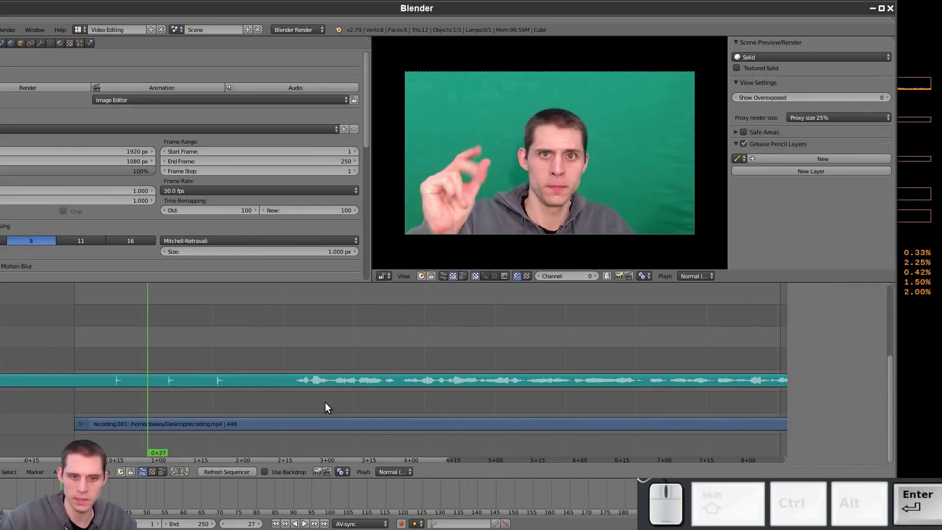
- Move the sound.wav strip down to channel 2 with movement locked to the vertical axis, keeping its start at frame -32
scroll(351, 379, "down", 2)
scroll(351, 384, "down", 5)
right_click(441, 381)
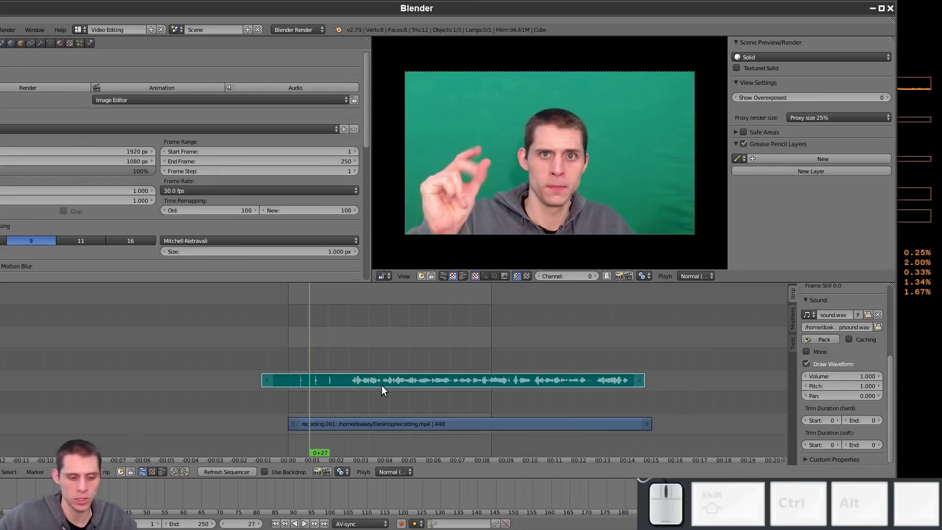
key("g")
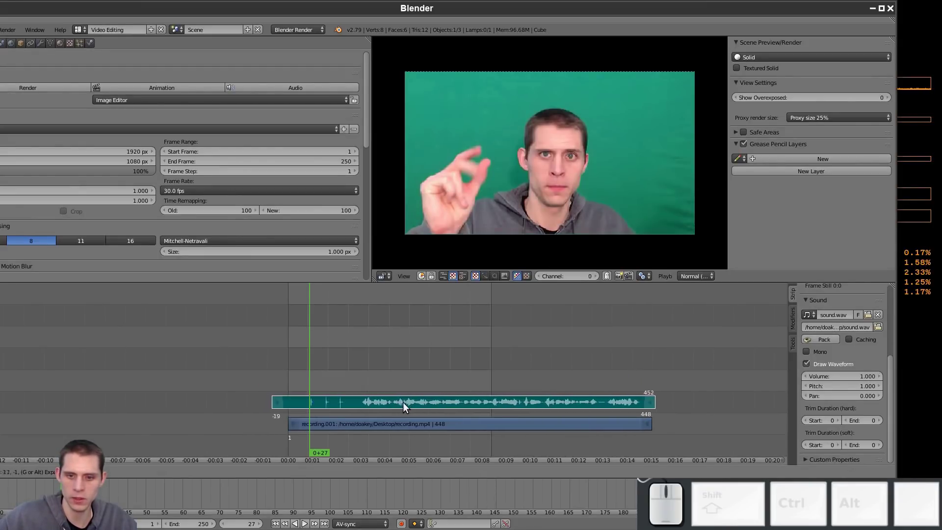
left_click(390, 395)
key("g")
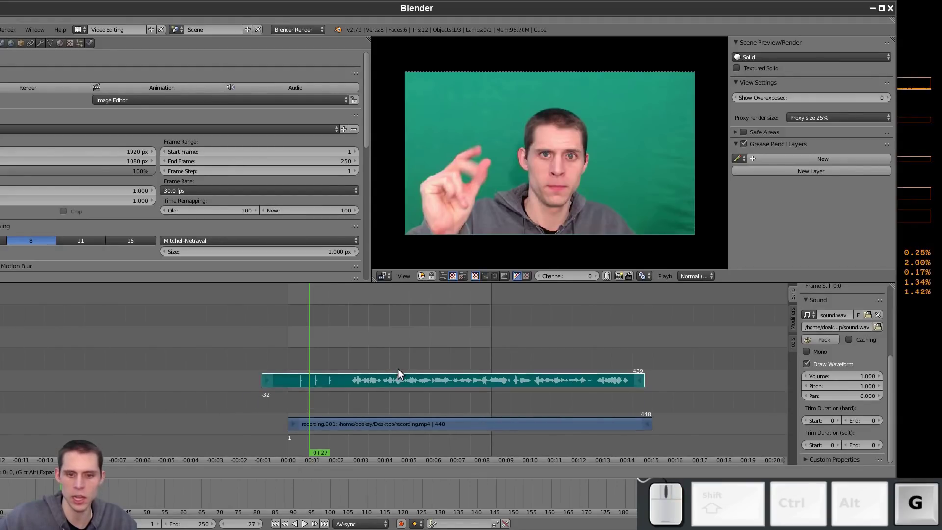
middle_click(398, 368)
middle_click_drag(398, 369, 409, 399)
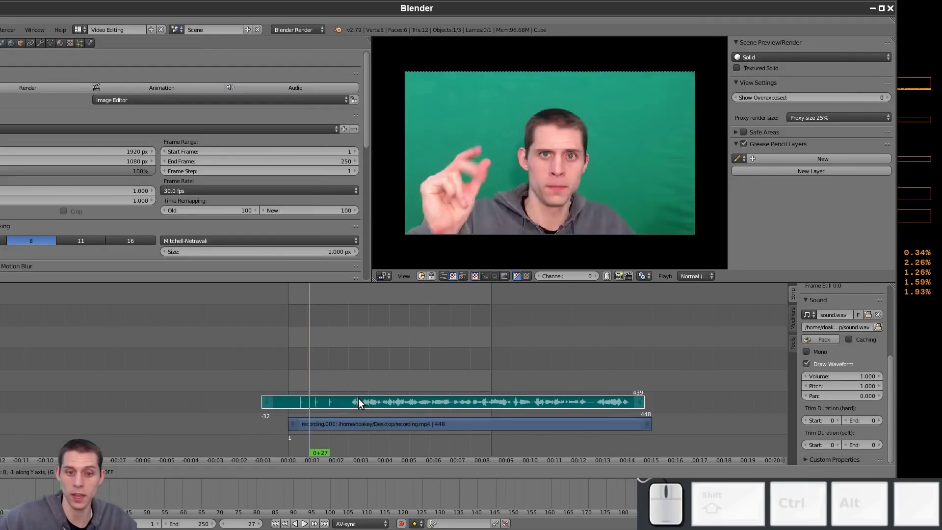
left_click(370, 397)
left_click_drag(314, 375, 399, 367)
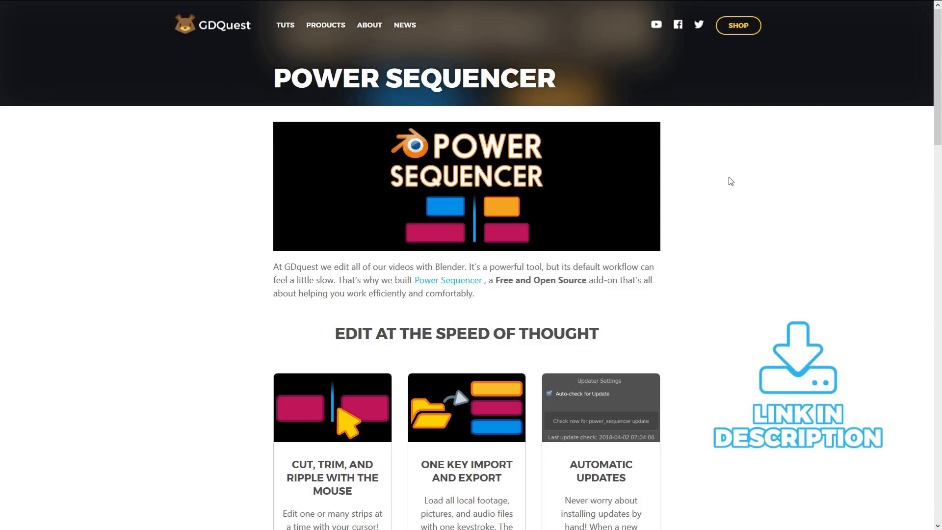
- On GDQuest's Power Sequencer web page, follow the download link in the installation instructions to the GitHub releases
scroll(731, 181, "down", 9)
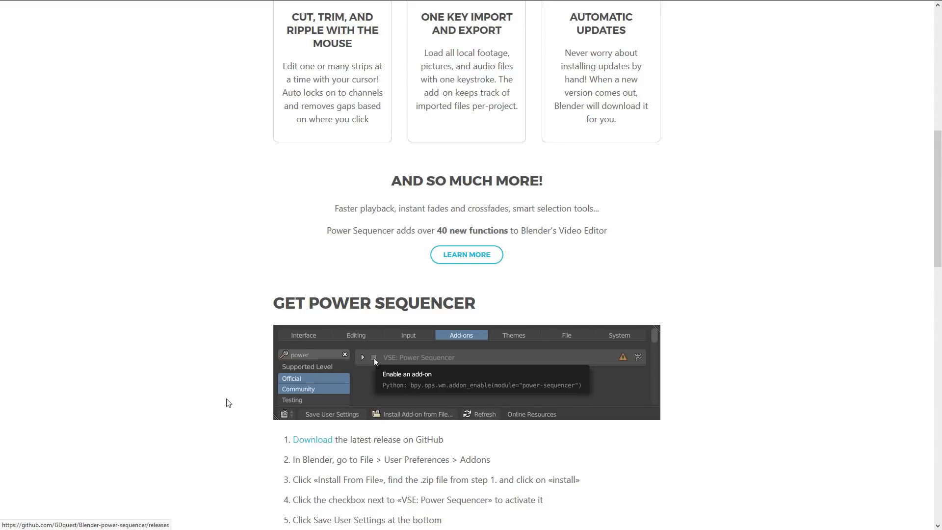
scroll(196, 370, "down", 3)
left_click(326, 272)
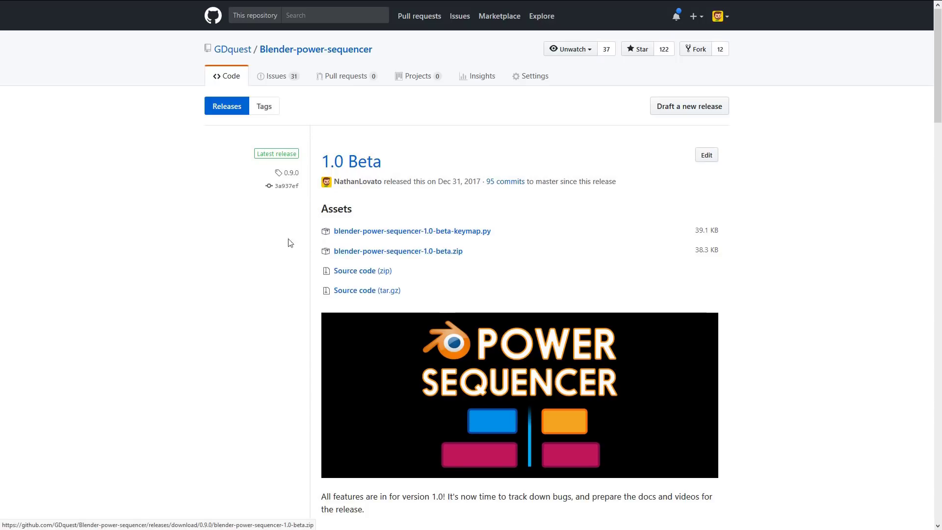
- Open the Blender-power-sequencer repository's main page, view its clone and download options, and return to the releases page
left_click(314, 50)
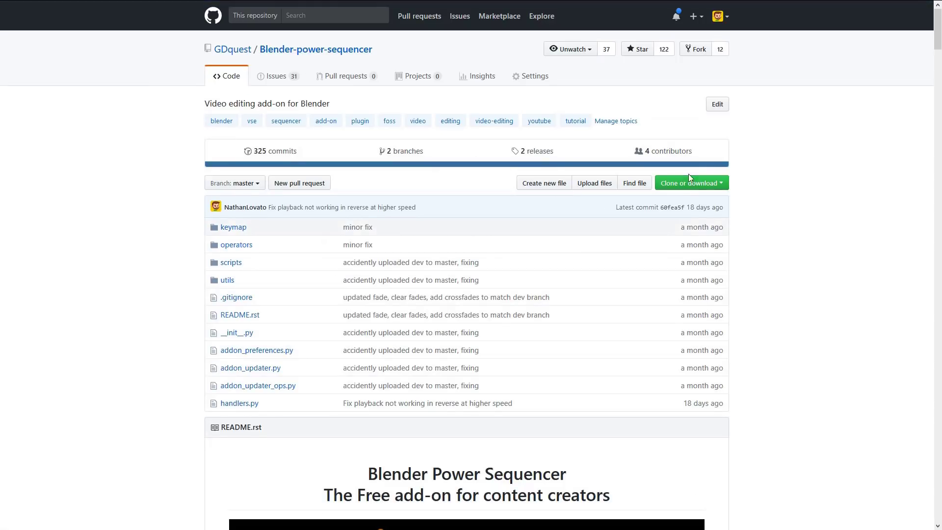
left_click(722, 187)
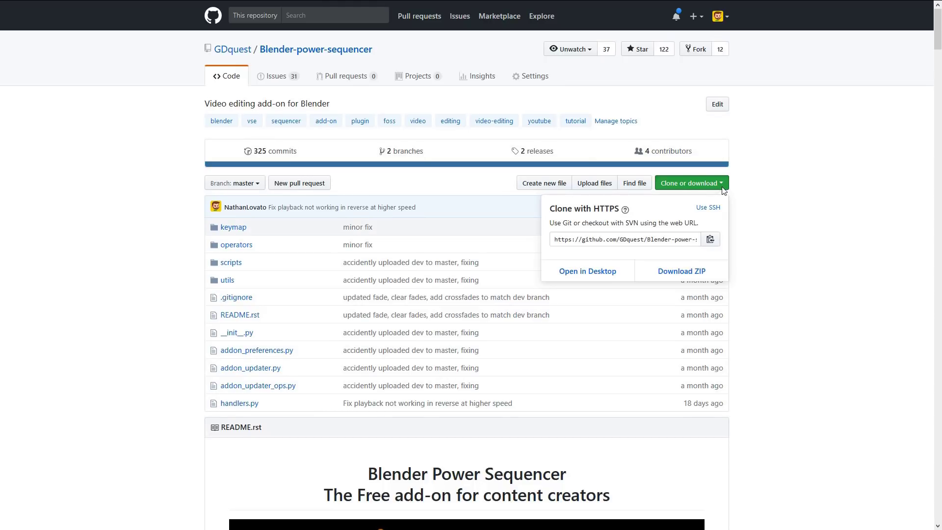
left_click(846, 212)
left_click(544, 155)
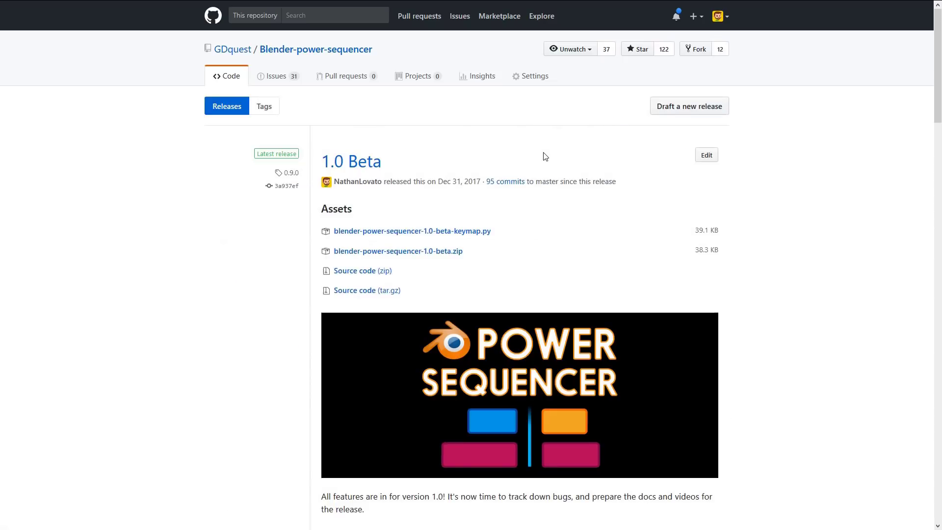
- Download blender-power-sequencer-1.0-beta.zip, and VSE_Transform_Tools.zip from the 1.2.1 release of the VSE_Transform_Tools repository
left_click(424, 255)
left_click(331, 227)
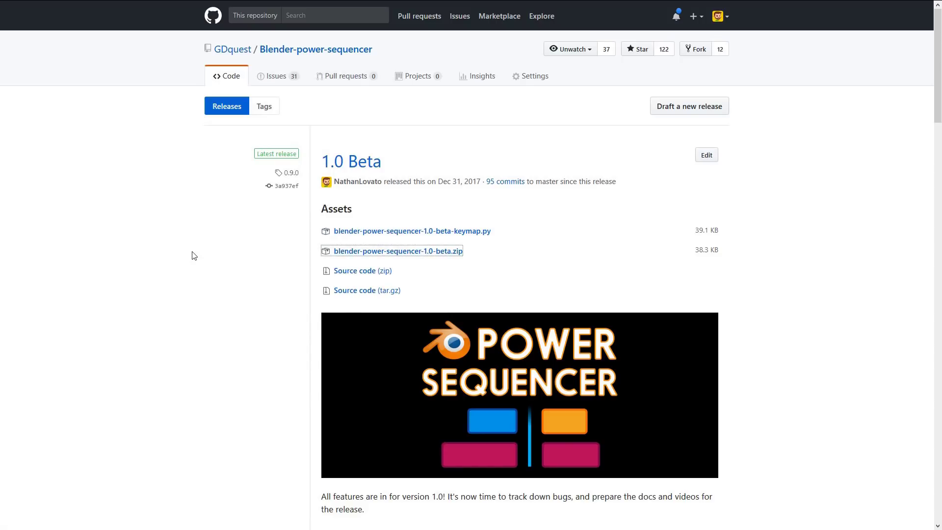
key("ctrl+Tab")
key("ctrl+Tab")
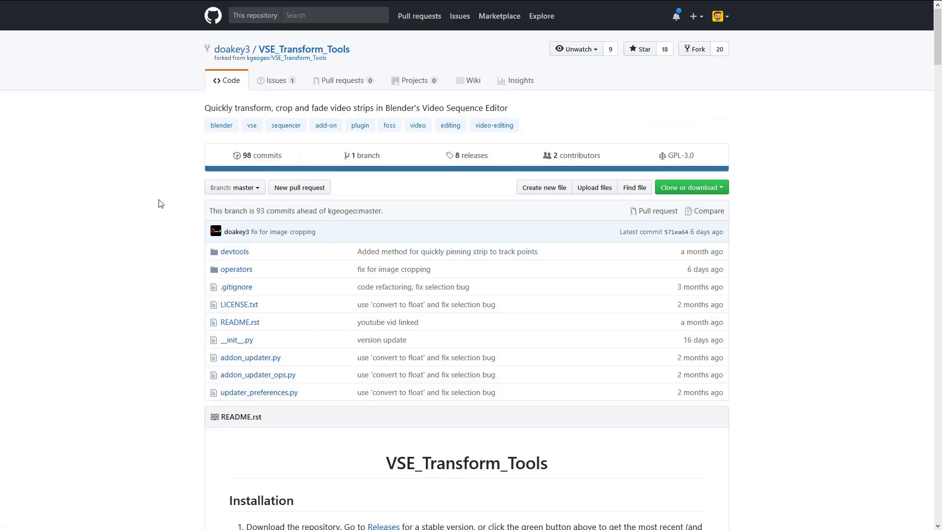
left_click(474, 155)
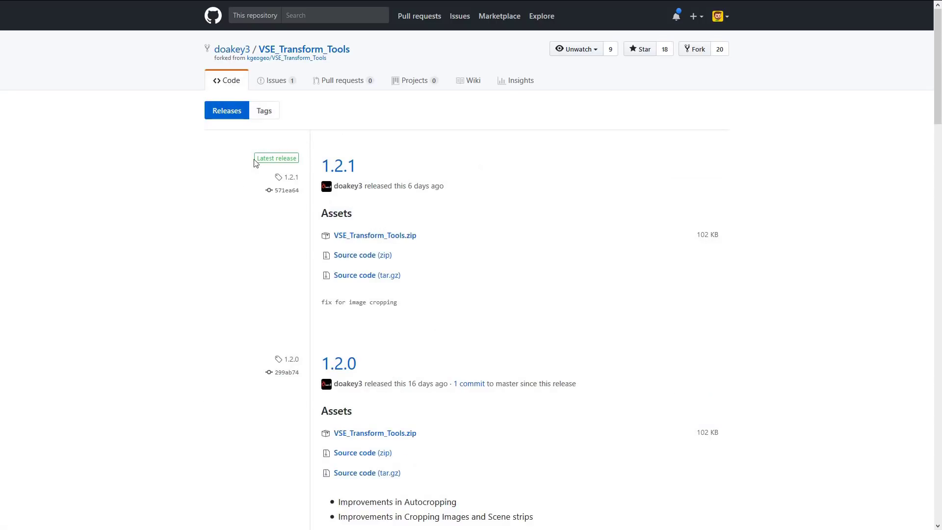
left_click(371, 237)
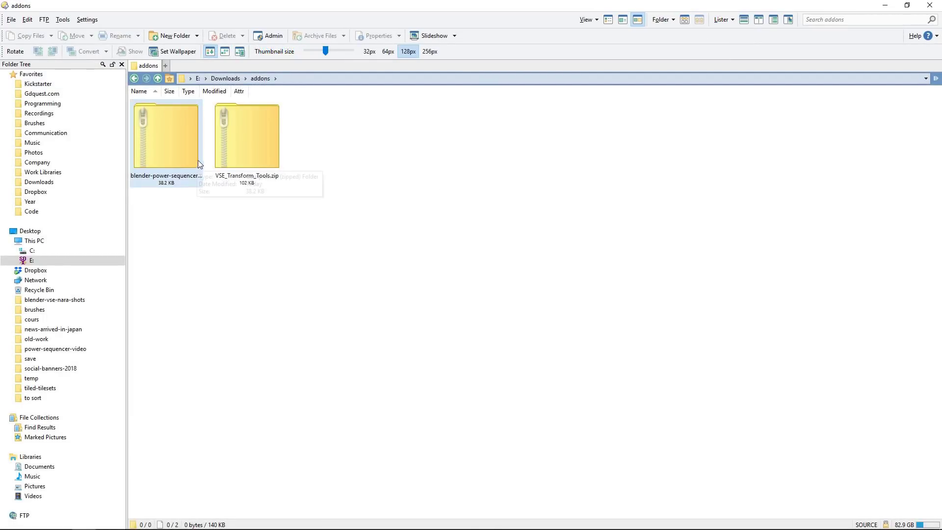
- In the file manager, copy the path of the E:\Downloads\addons folder and switch to Blender
left_click(301, 80)
key("ctrl+c")
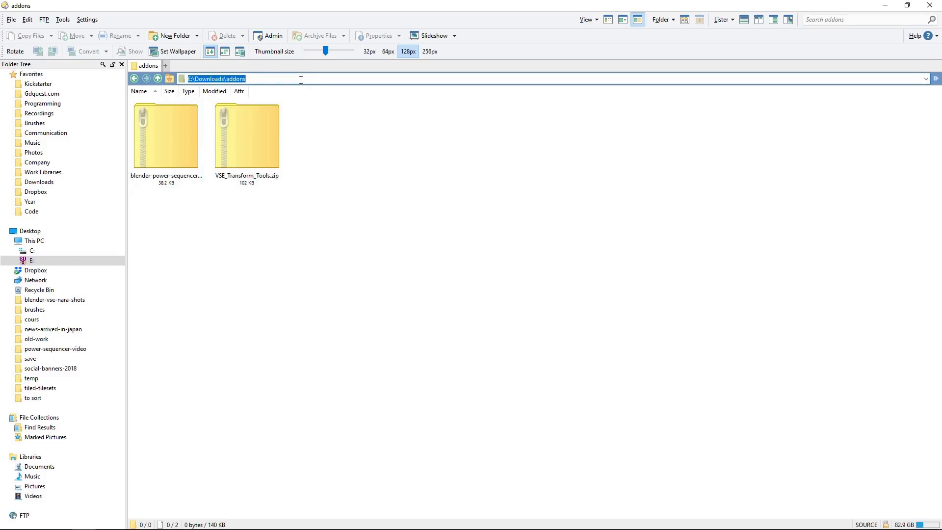
left_click(416, 197)
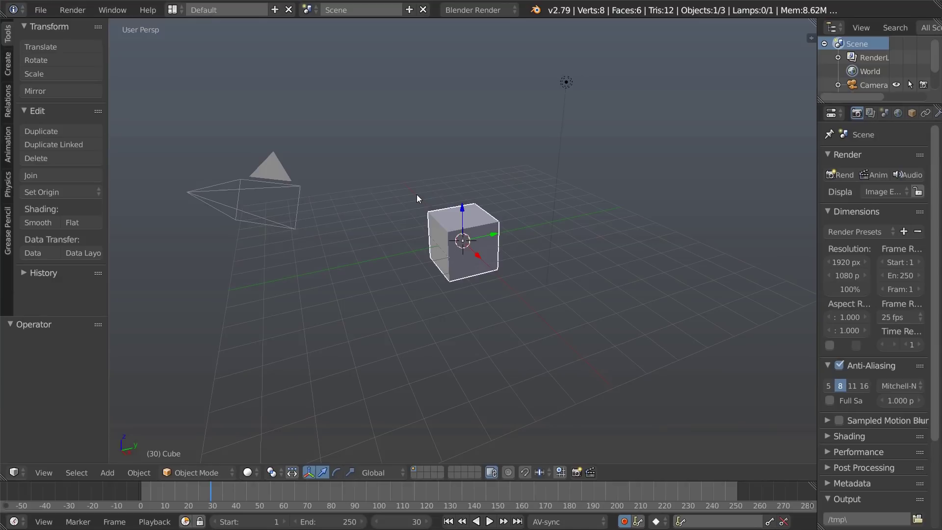
- Open the User Preferences at the add-ons settings, with the window moved to the middle of the screen
left_click(35, 10)
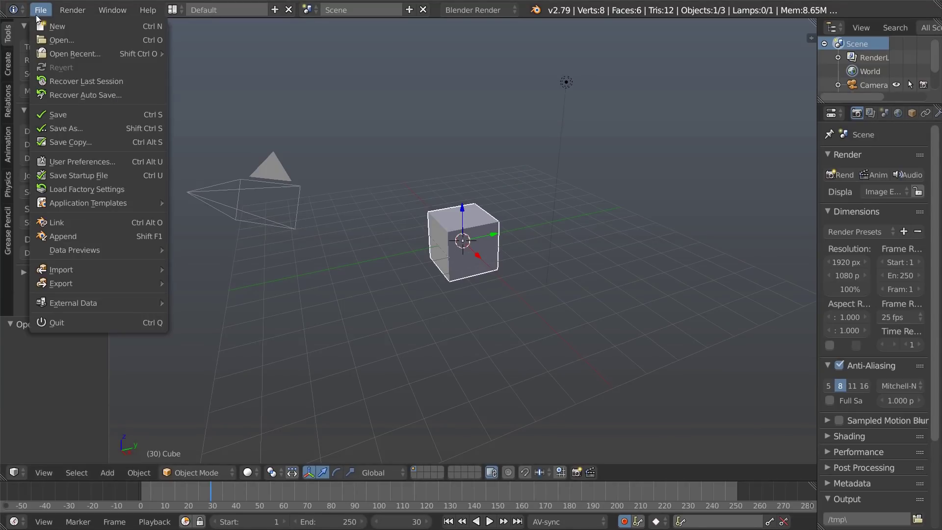
left_click(113, 167)
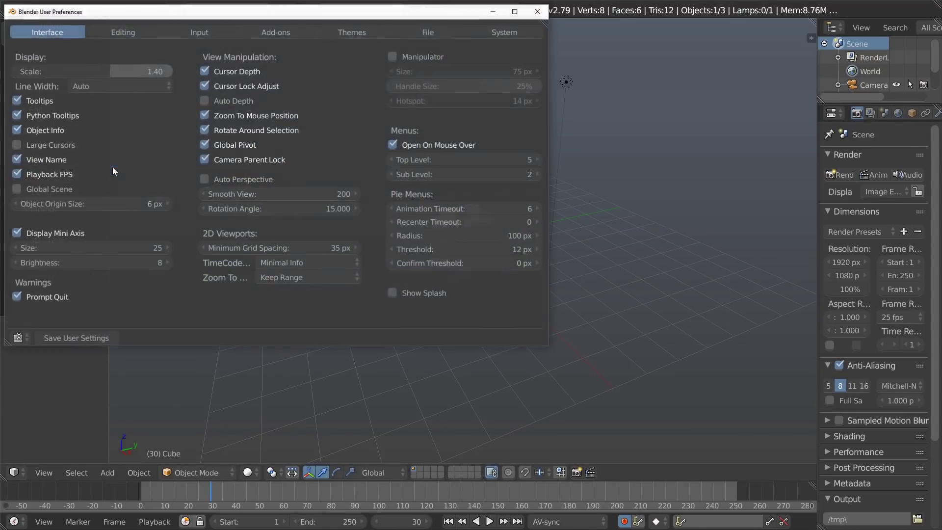
left_click_drag(276, 18, 458, 80)
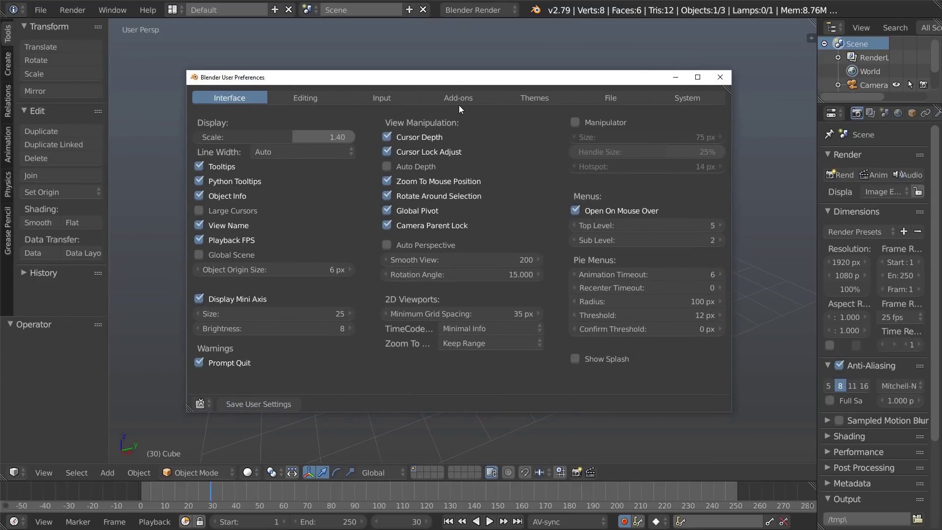
left_click(466, 100)
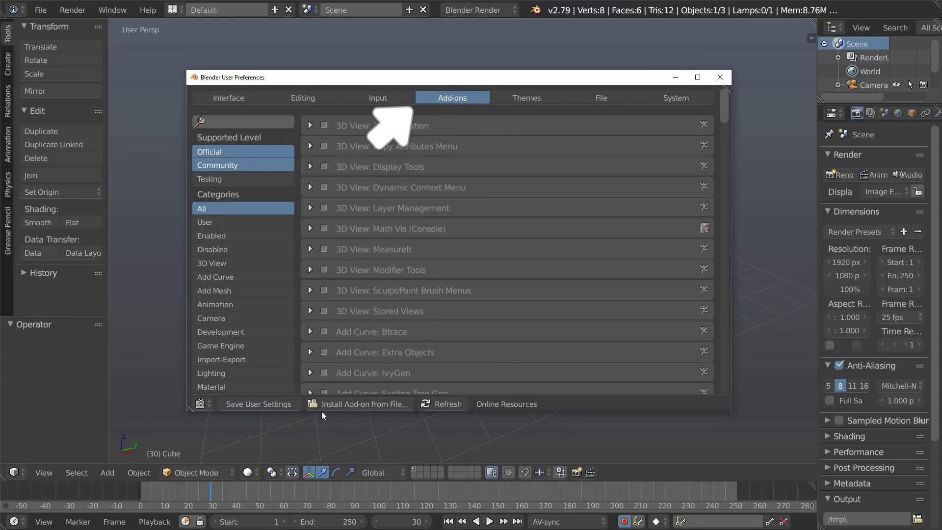
- Install the add-on file blender-power-sequencer-1.0-beta.zip from the E:\Downloads\addons folder
left_click(396, 404)
left_click(421, 131)
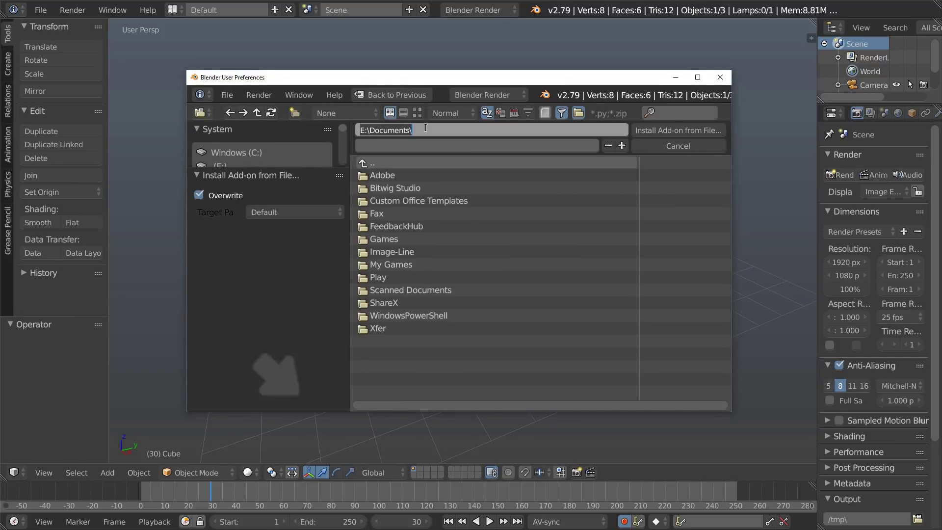
key("ctrl+v")
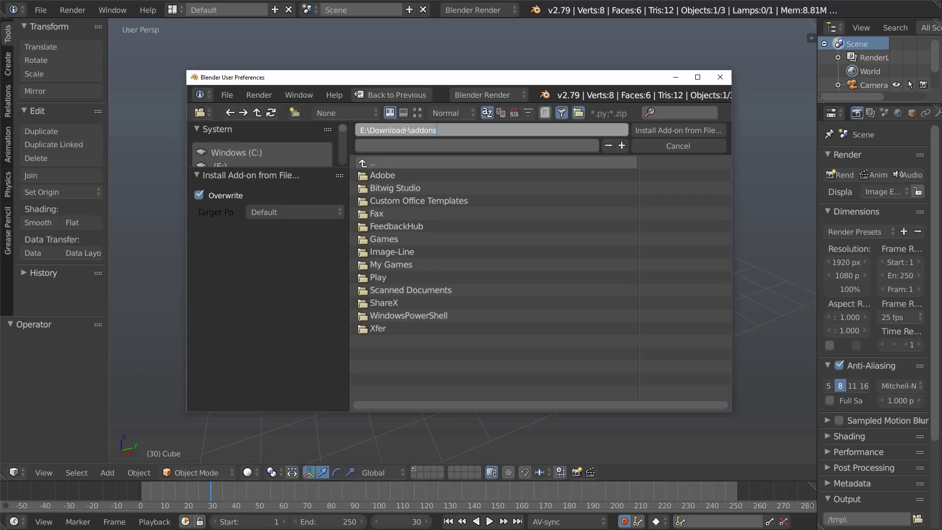
key("Return")
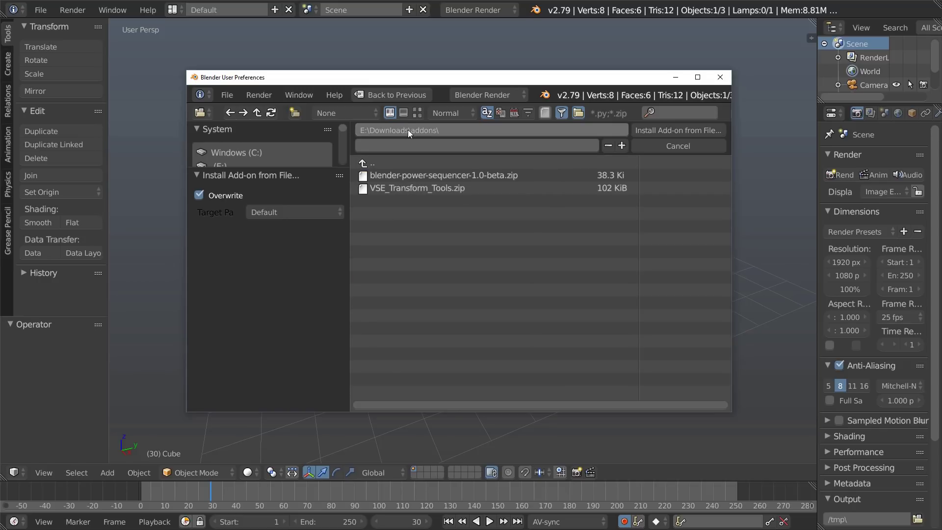
left_click(408, 175)
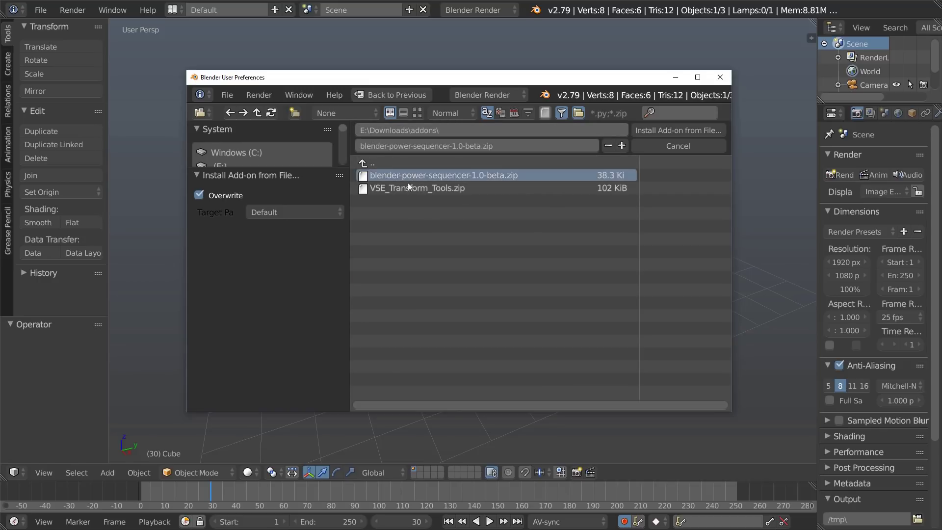
left_click(710, 133)
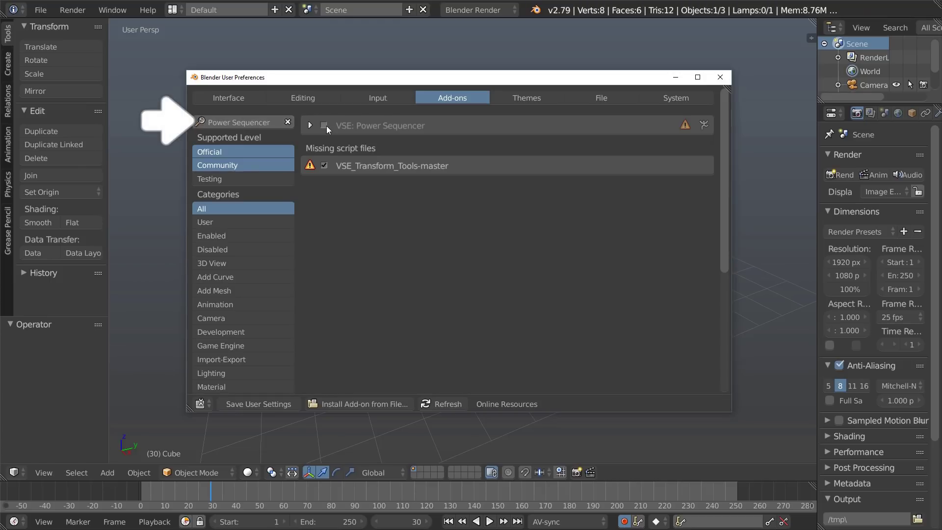
- Disable the missing VSE_Transform_Tools-master entry and enable the VSE: Power Sequencer add-on, checking its details
left_click(321, 167)
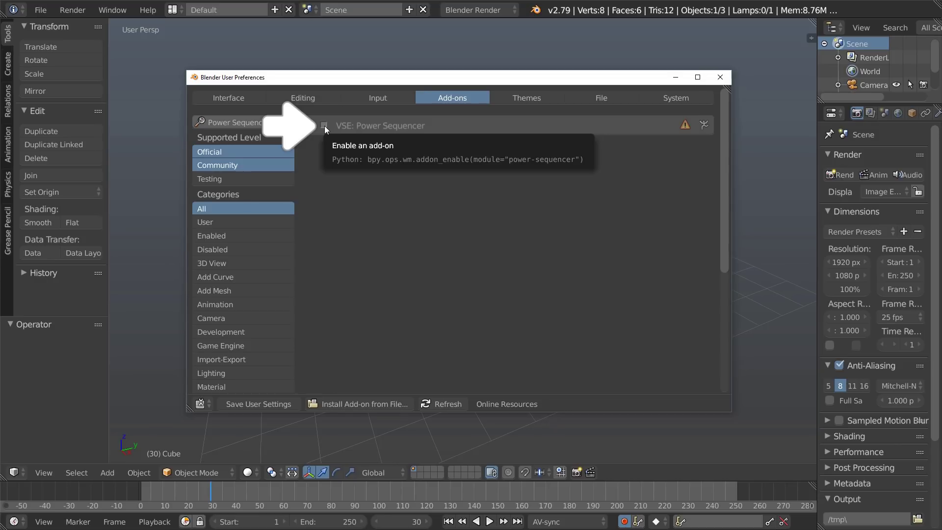
left_click(324, 126)
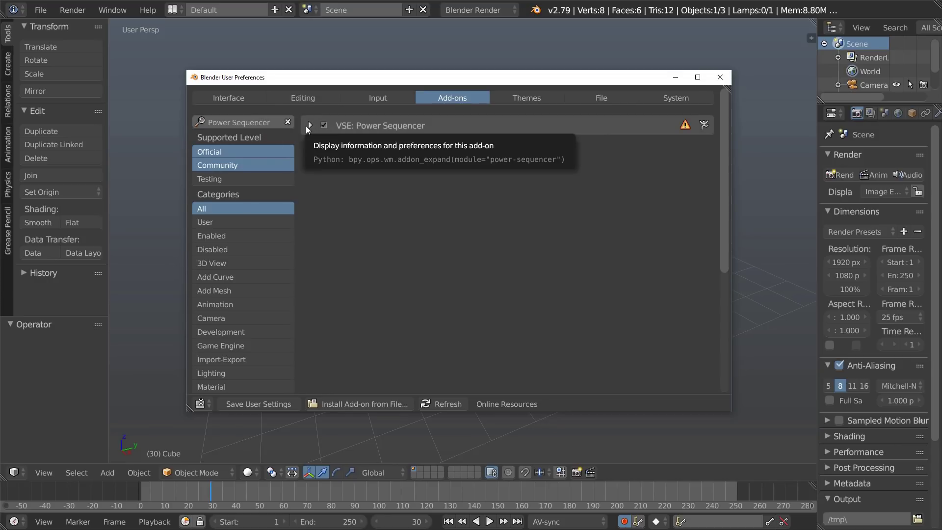
left_click(308, 126)
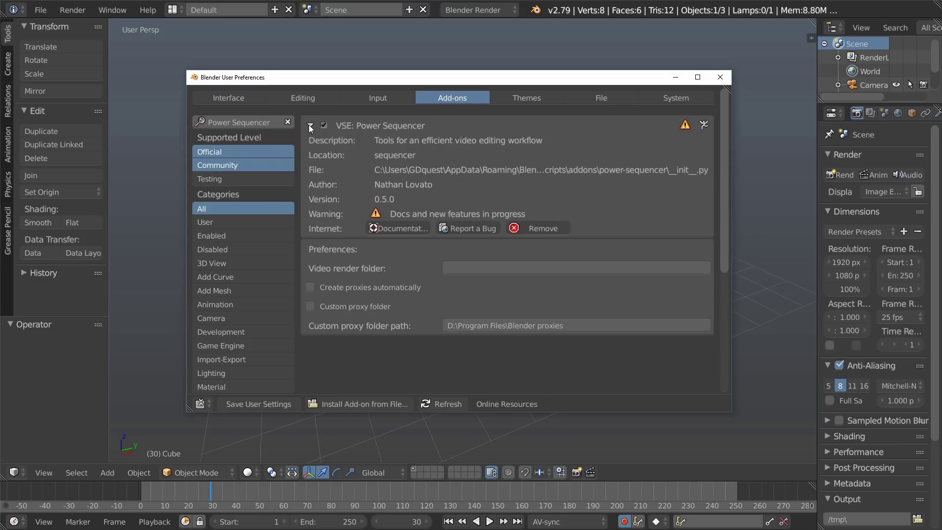
left_click(309, 126)
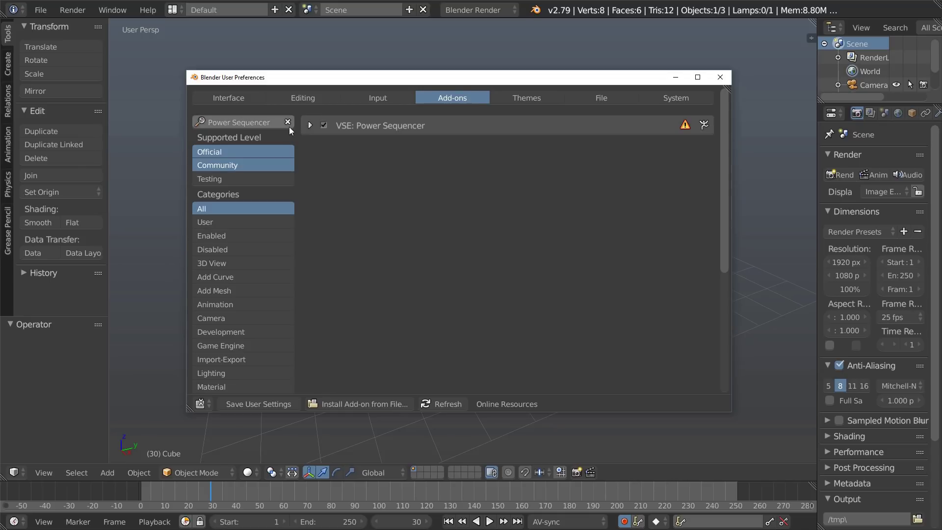
- Install the add-on file VSE_Transform_Tools.zip from the same downloads folder
left_click(384, 407)
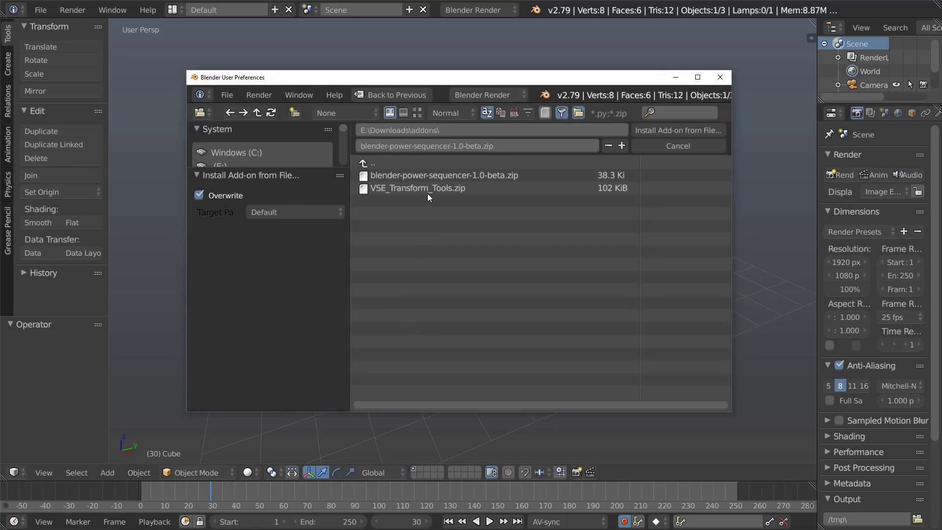
left_click(436, 188)
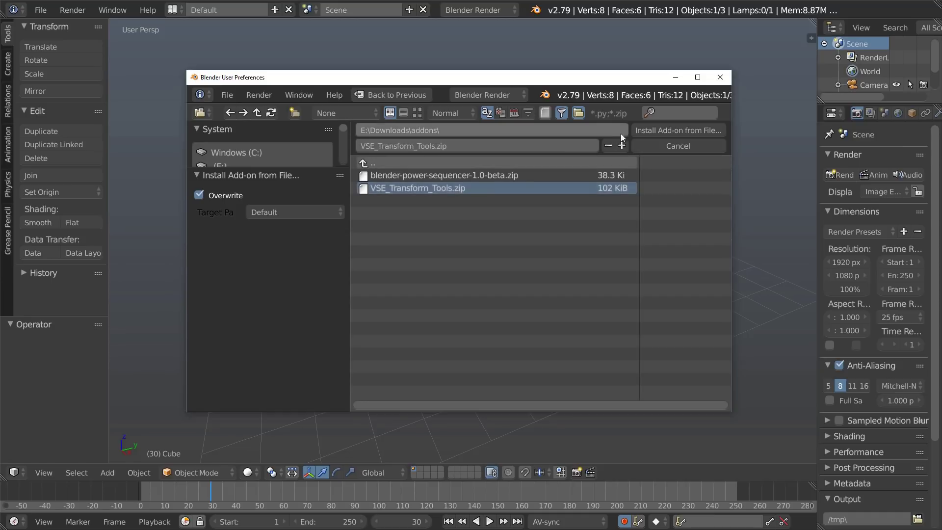
left_click(657, 131)
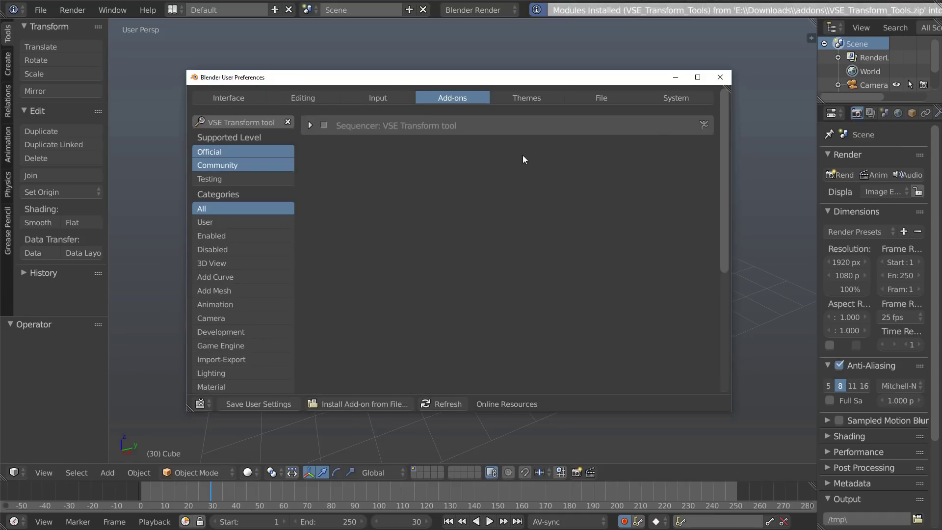
- Enable the Sequencer: VSE Transform tool add-on and look through its details and updater settings
left_click(325, 126)
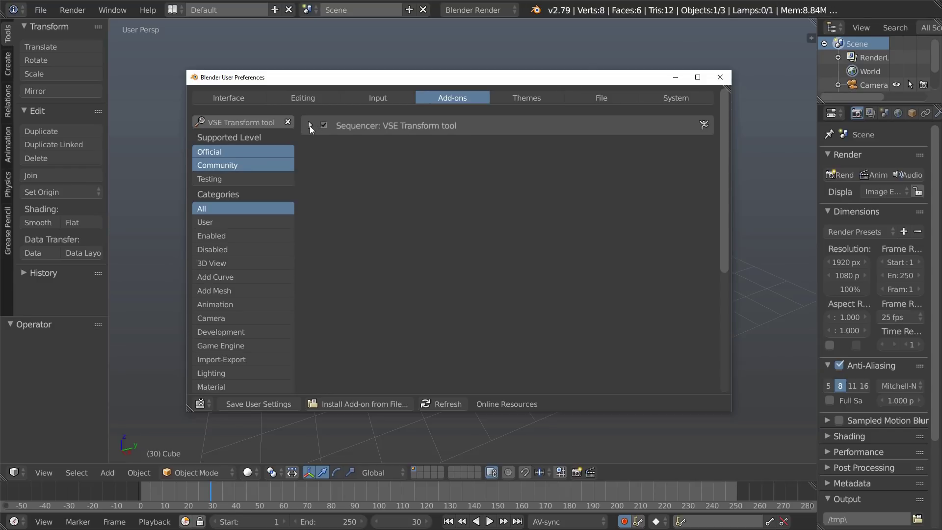
left_click(310, 126)
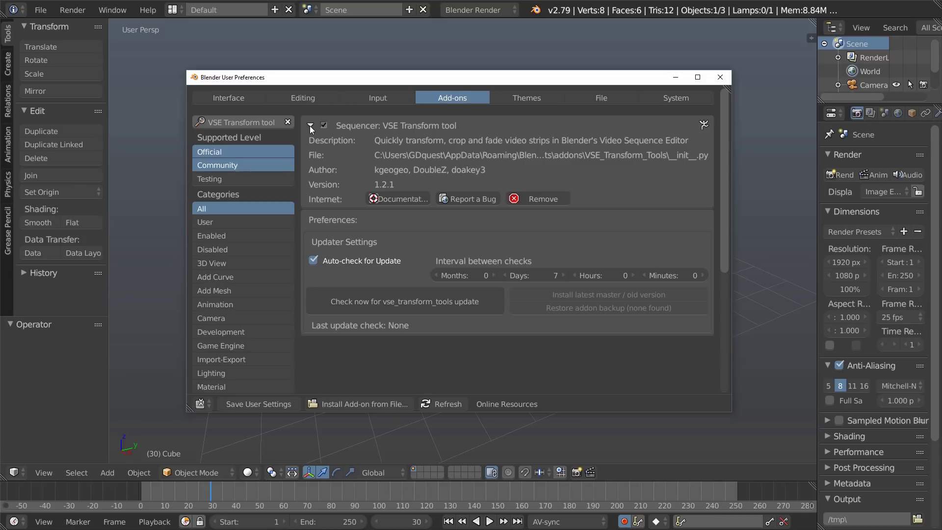
left_click(310, 126)
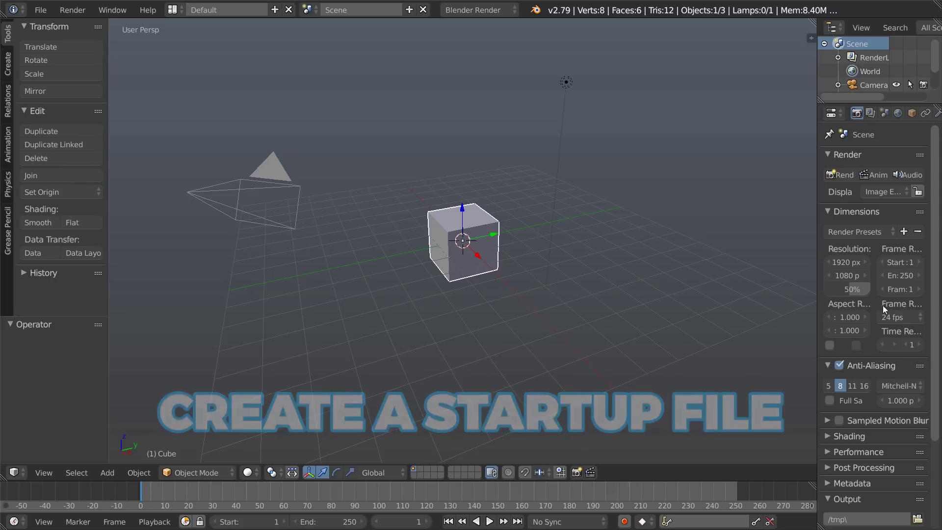
- Switch the screen layout to Video Editing and briefly test playback in the empty sequencer
left_click(174, 15)
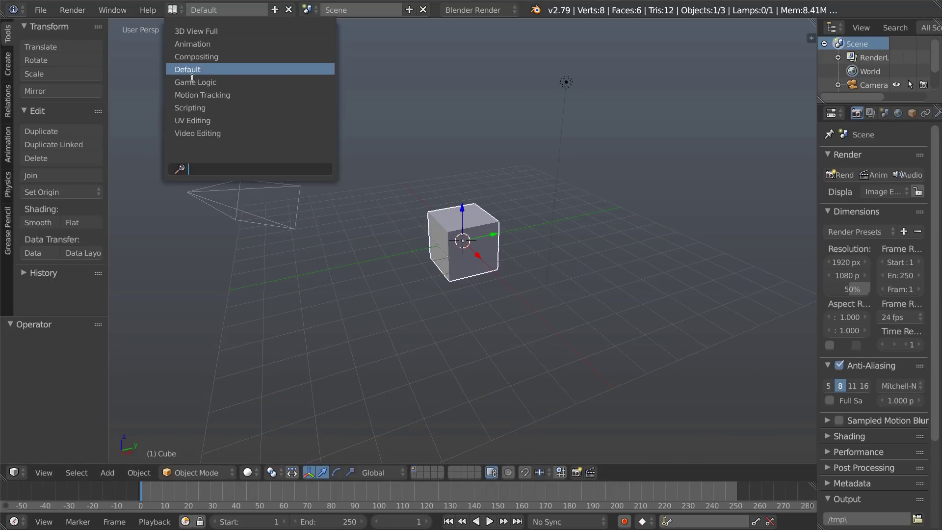
left_click(210, 131)
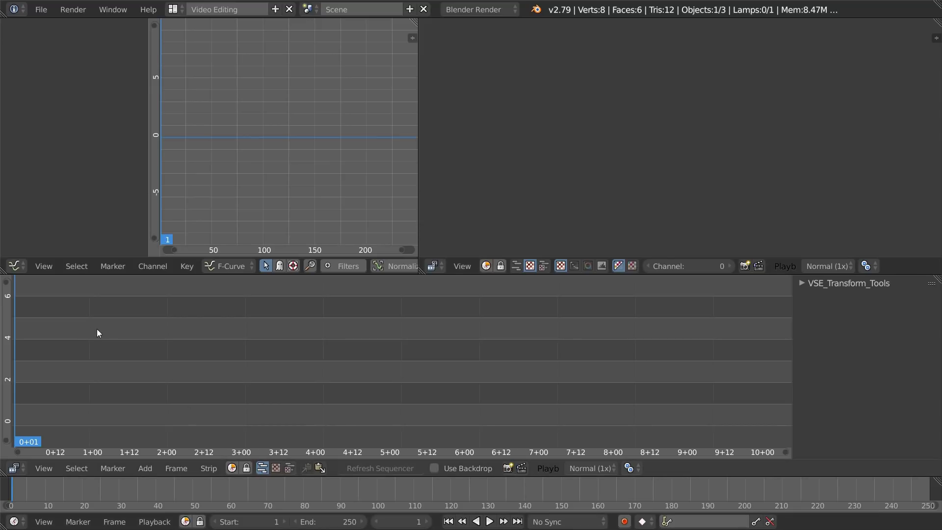
key("alt+a")
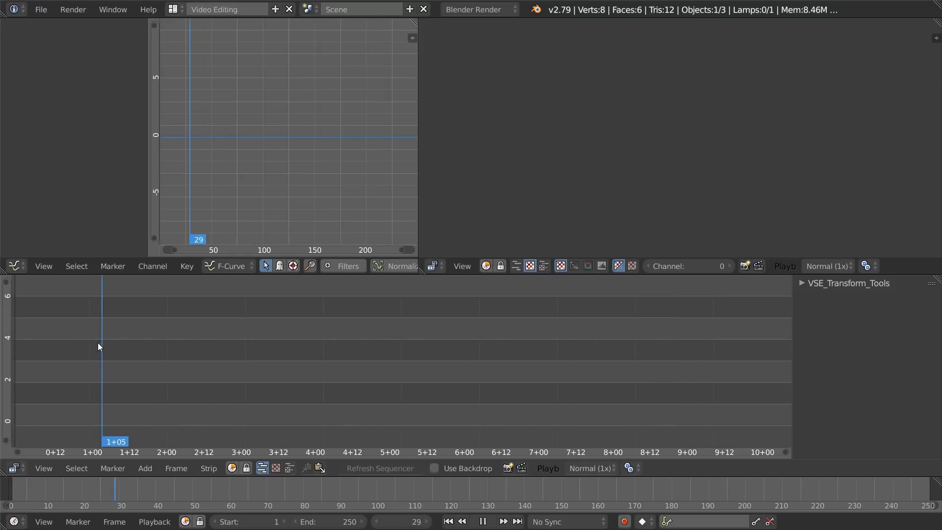
key("Escape")
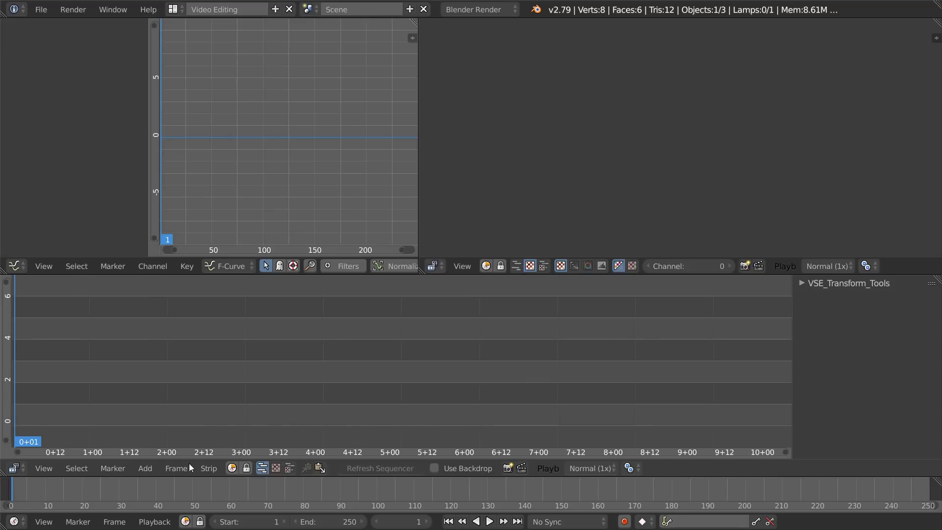
- Set the timeline's playback synchronisation to AV-sync
left_click(156, 522)
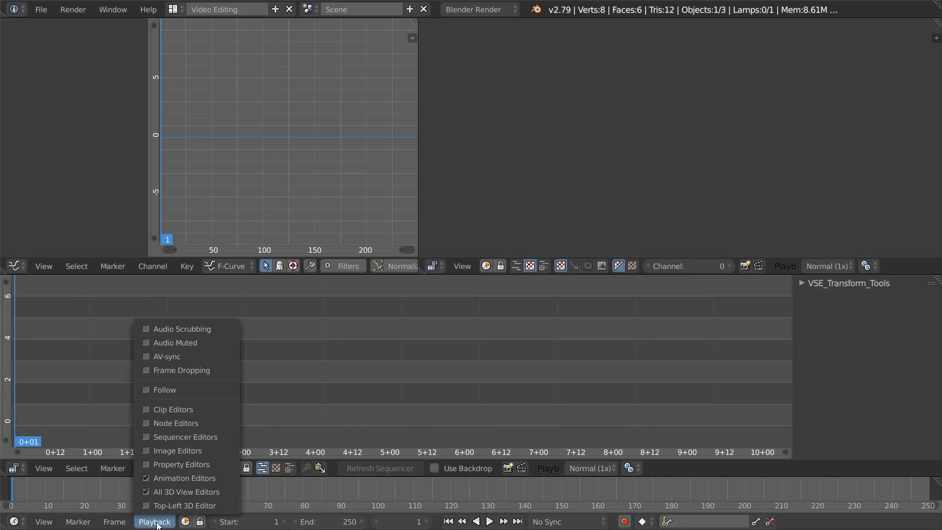
left_click(179, 363)
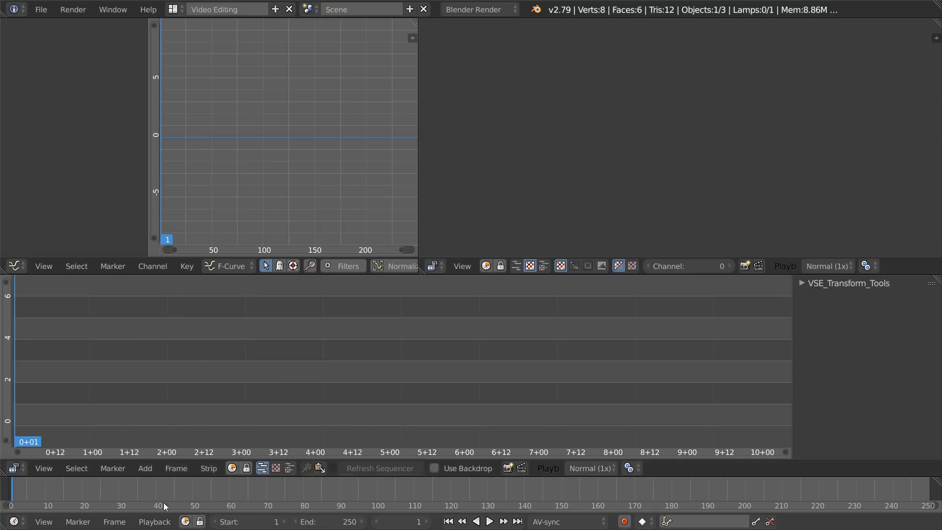
- Enable Audio Scrubbing in the timeline's playback options
left_click(154, 521)
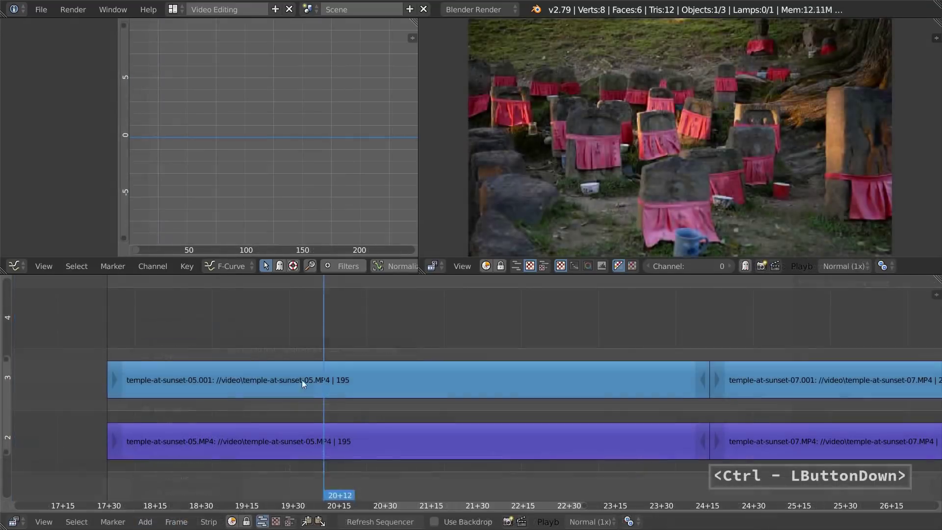
left_click_drag(301, 380, 92, 373, "ctrl")
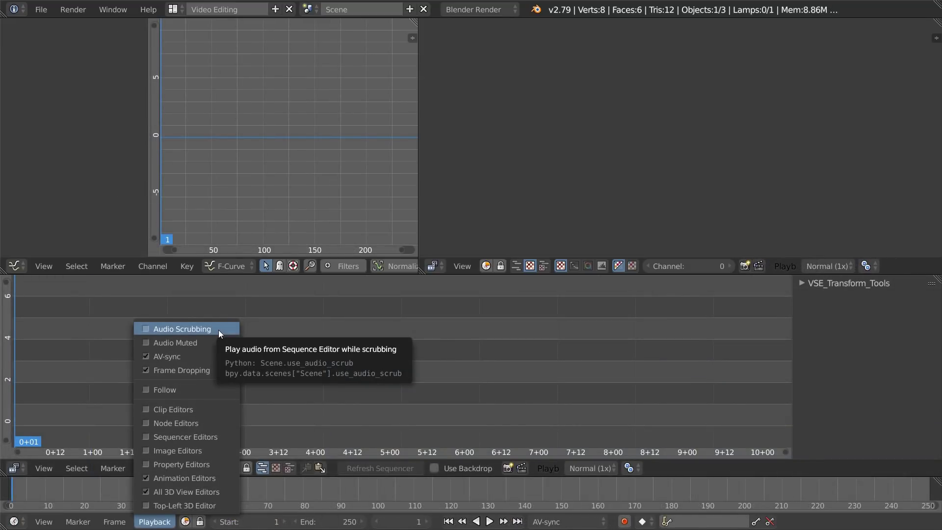
left_click(219, 330)
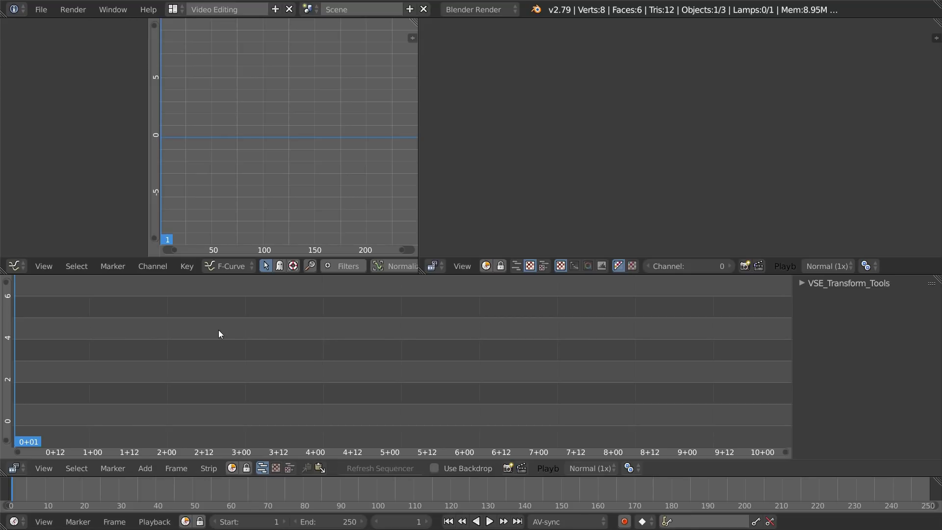
- Turn on automatic keyframe insertion for the scene and hide the sequencer's properties sidebar
left_click(629, 523)
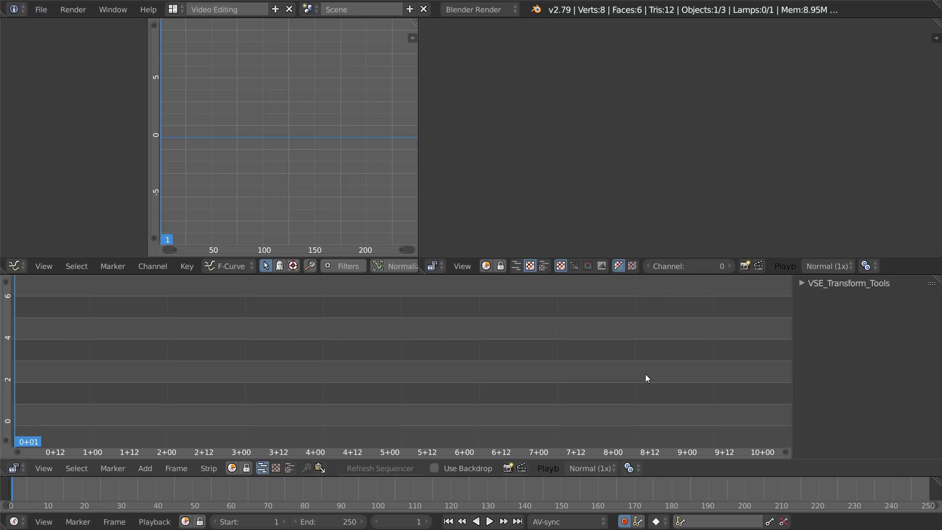
key("n")
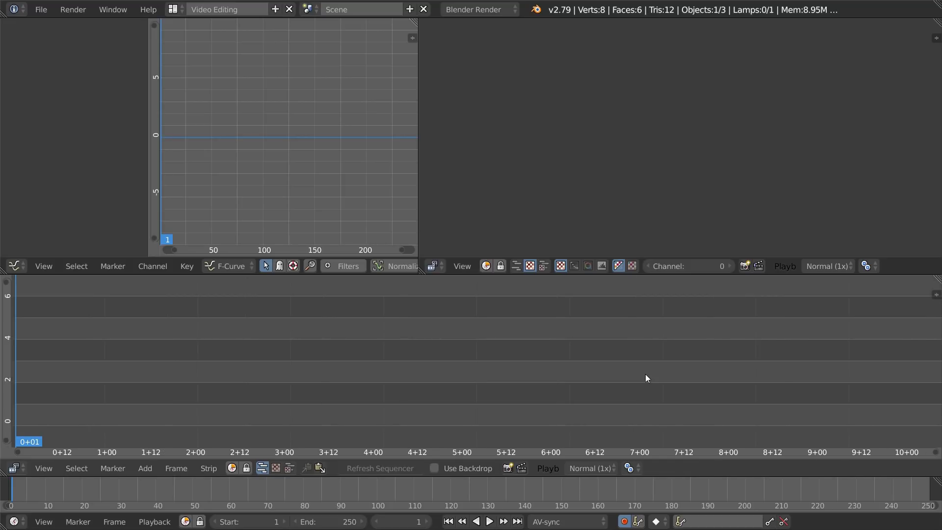
left_click(699, 520)
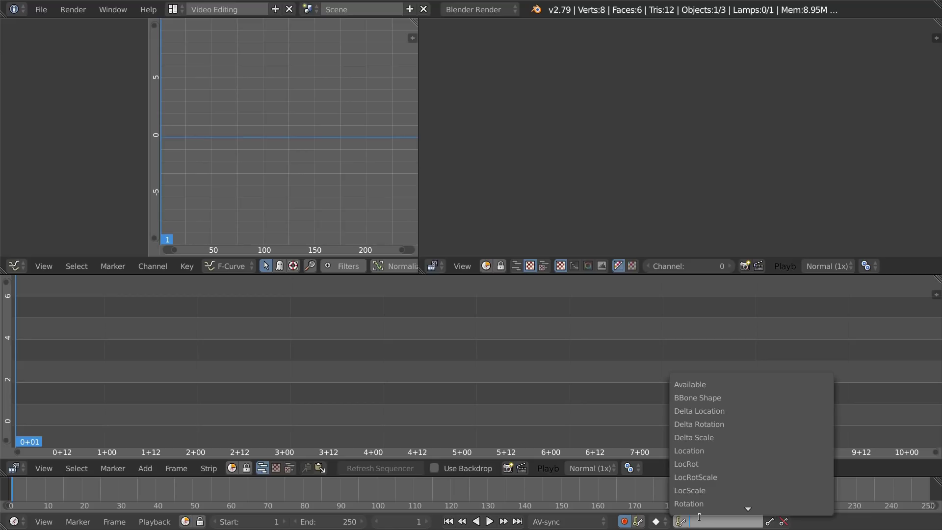
right_click(470, 475)
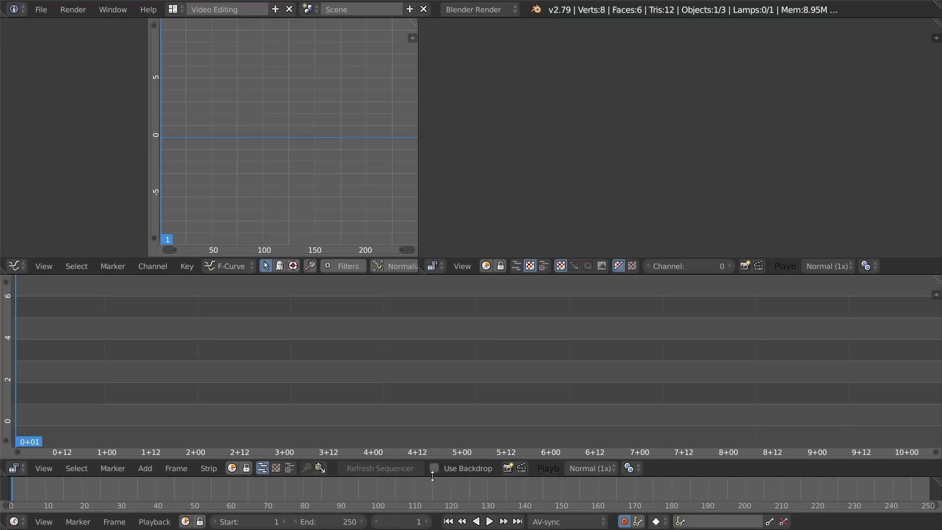
- Join the sequencer area over the timeline so the timeline area is removed from the layout
right_click(432, 475)
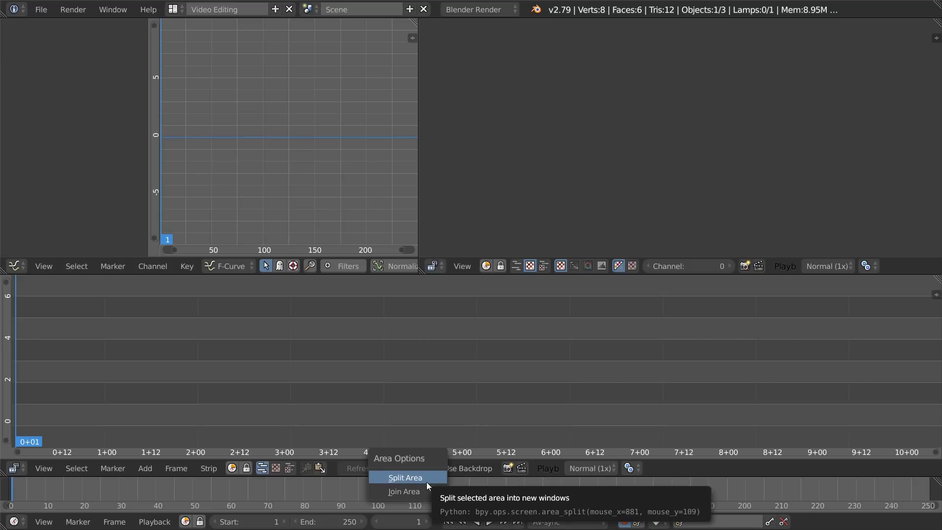
left_click(414, 488)
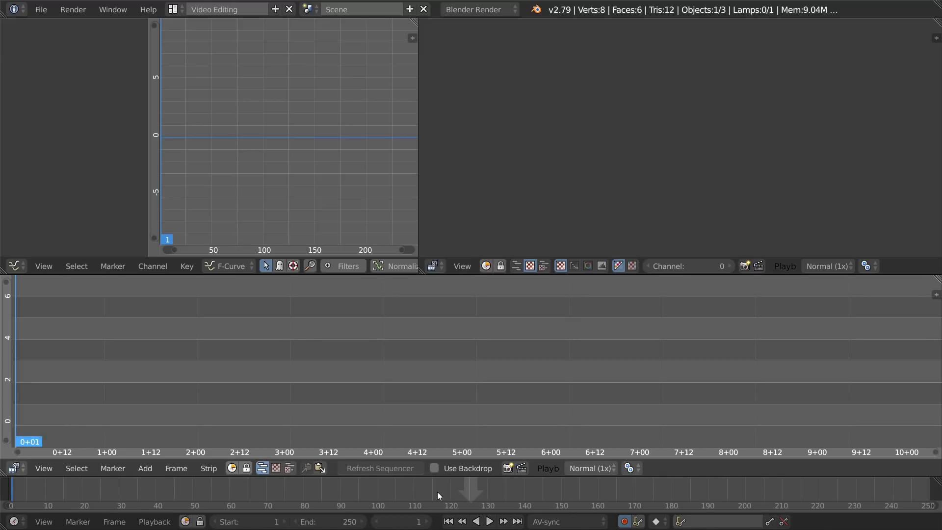
left_click(437, 491)
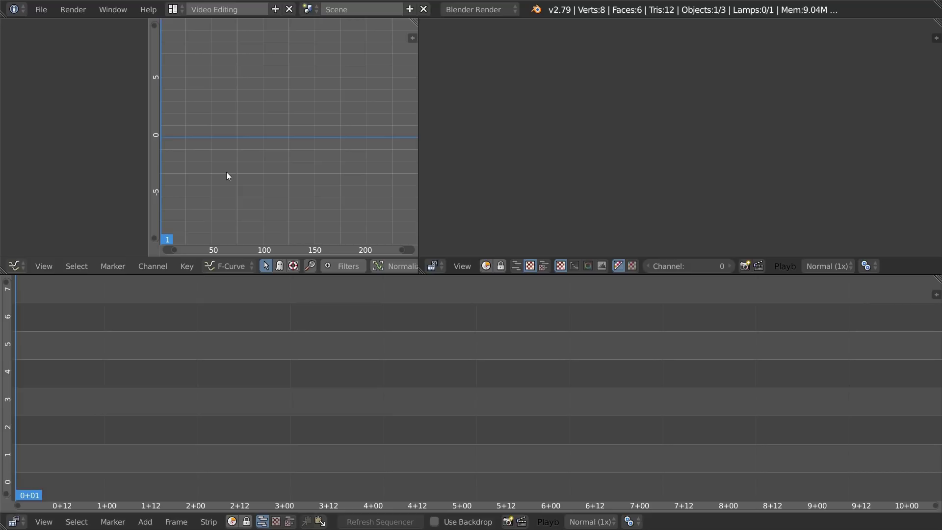
- Set the render resolution scale to 100% in the Properties editor and return that area to the Graph Editor
left_click(14, 266)
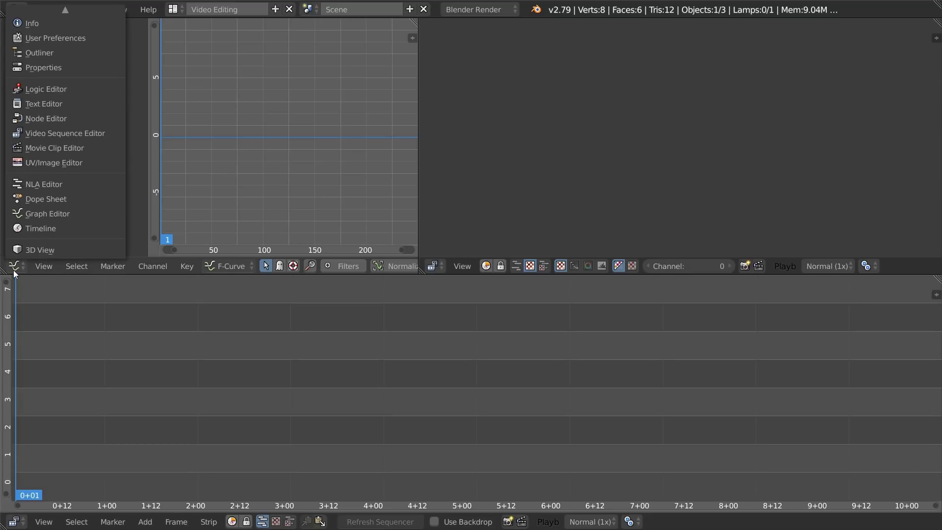
left_click(69, 68)
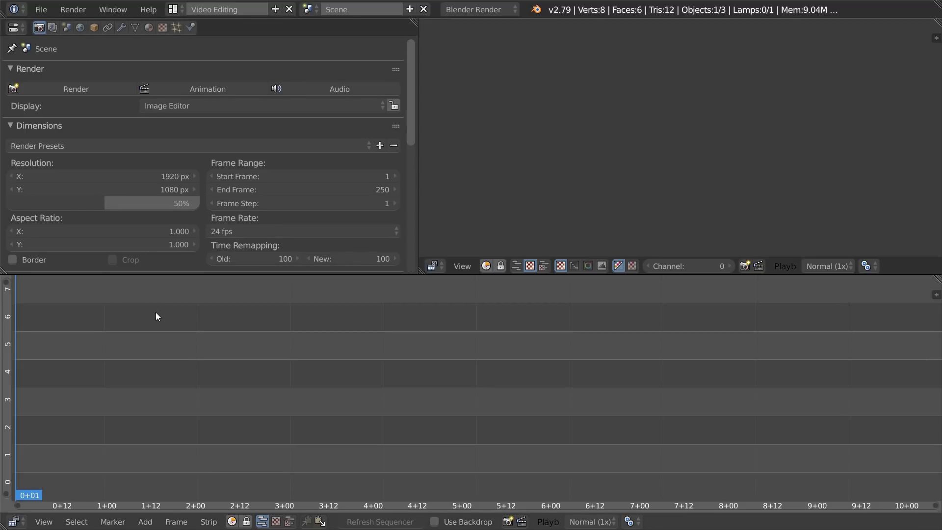
left_click_drag(412, 81, 431, 68)
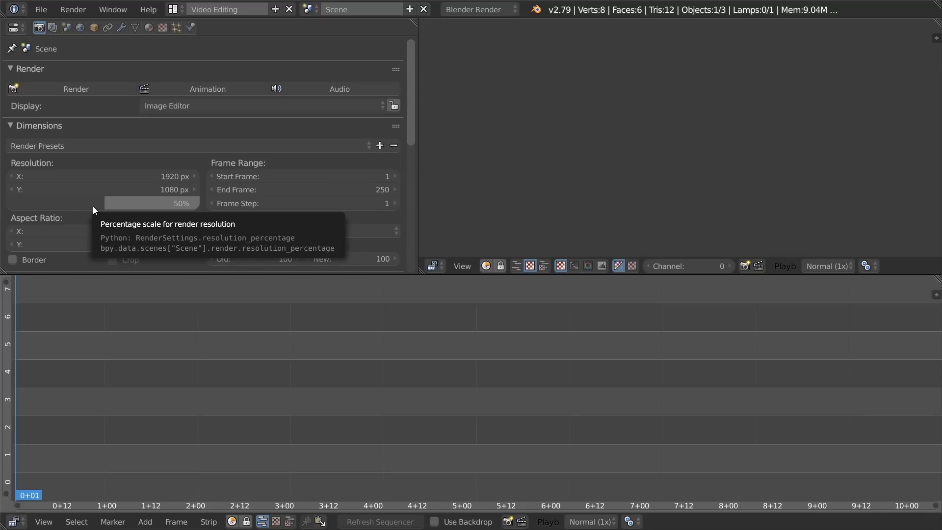
left_click_drag(93, 206, 196, 206)
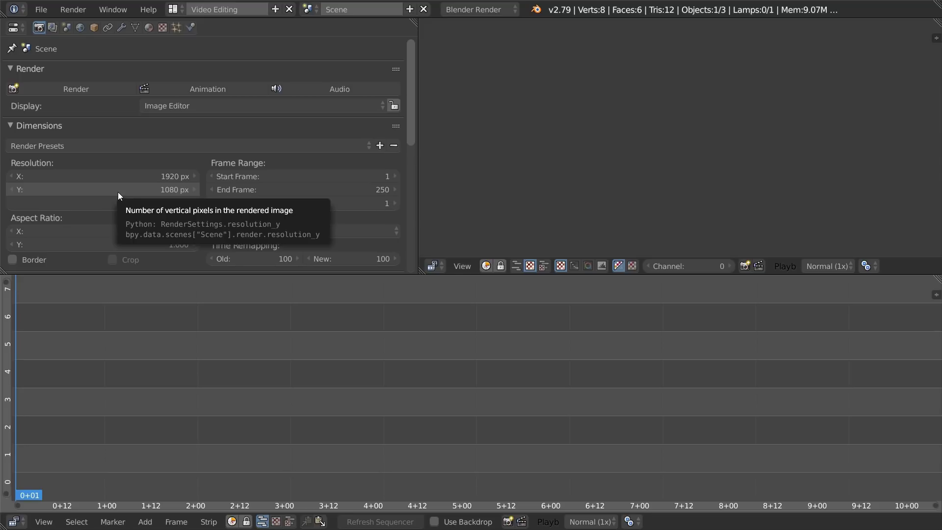
left_click(21, 31)
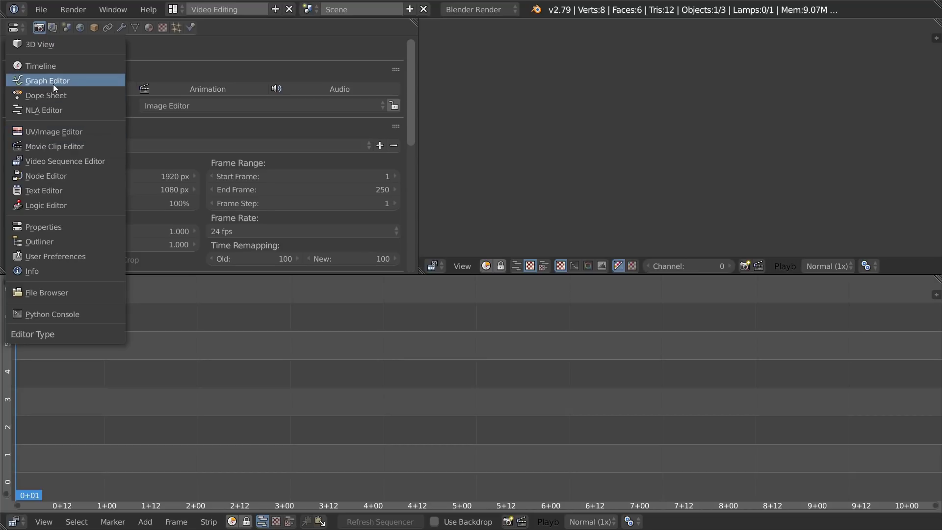
key("g")
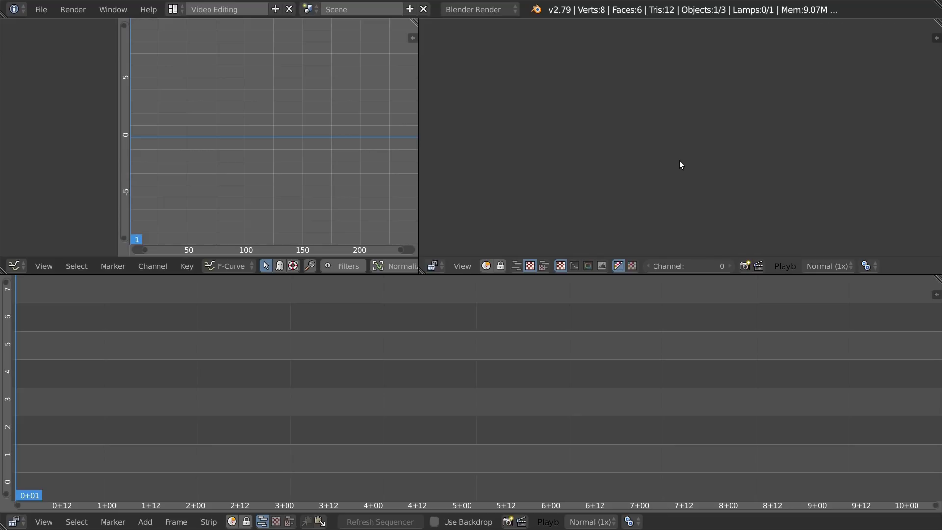
- Set the proxy render size of the preview to 25% in its view settings and hide the sidebar again
key("n")
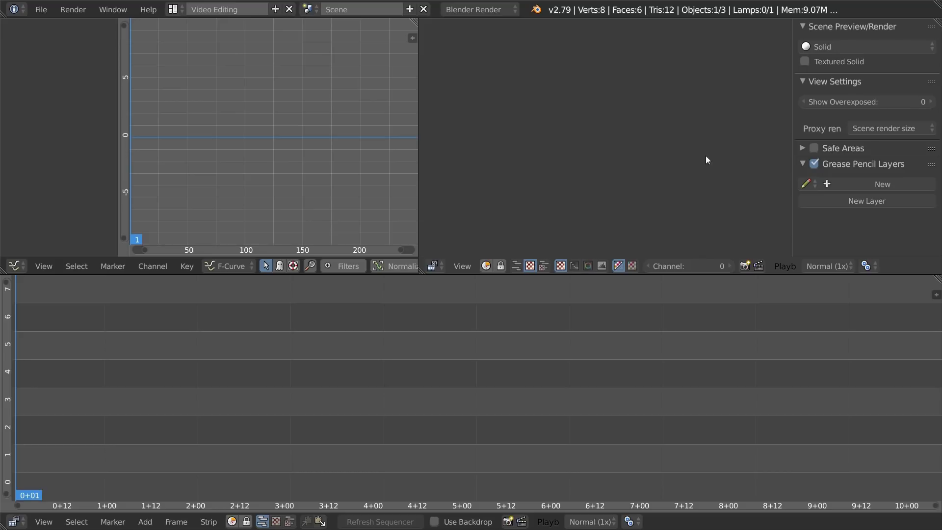
left_click(878, 128)
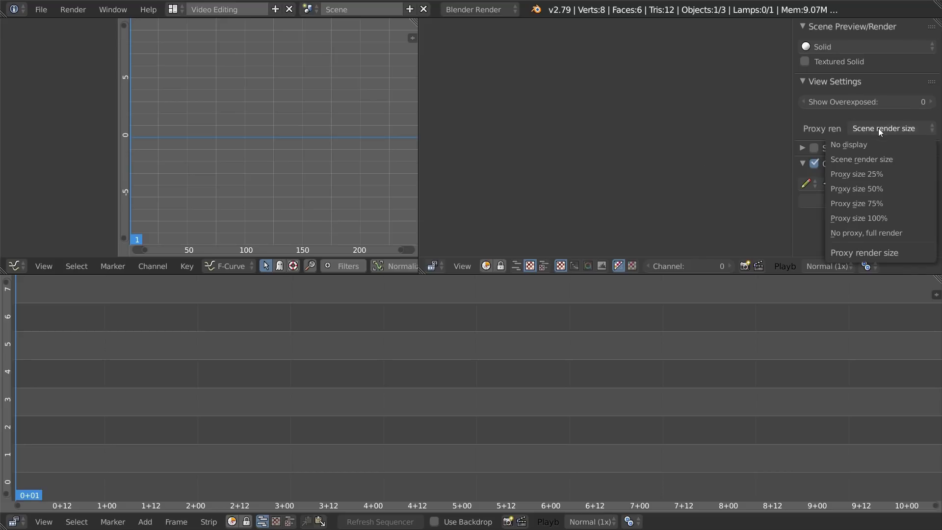
left_click(877, 176)
key("n")
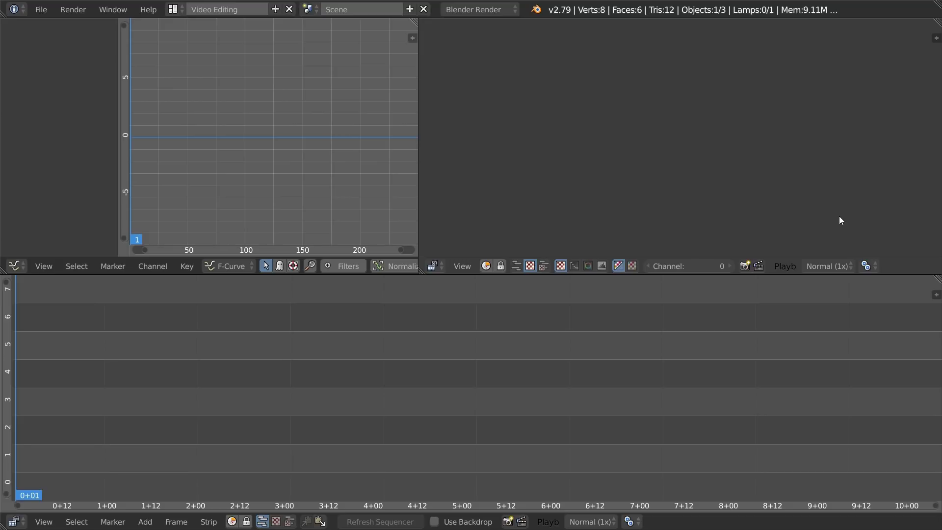
- Try Use Backdrop in the sequencer and scrub through the temple-at-sunset strips with the footage behind them
left_click(434, 522)
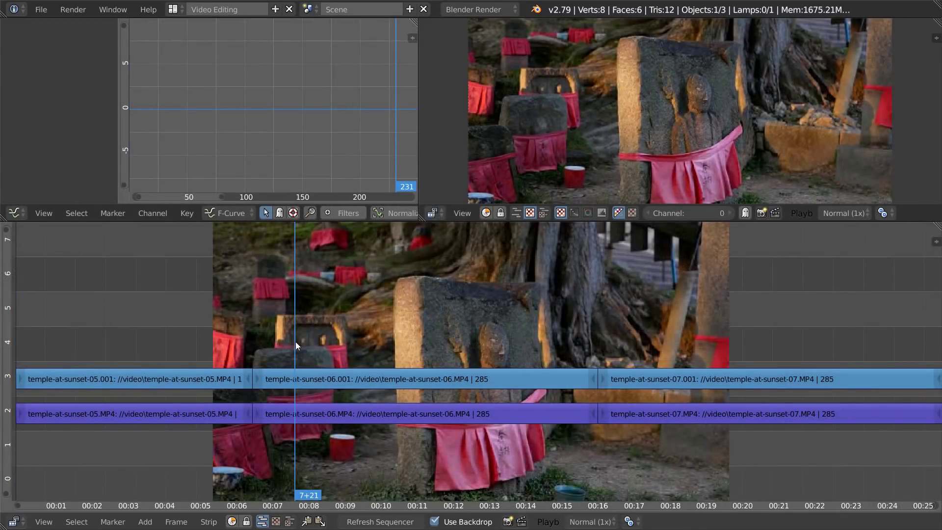
left_click_drag(296, 343, 644, 369)
left_click(333, 397, "ctrl")
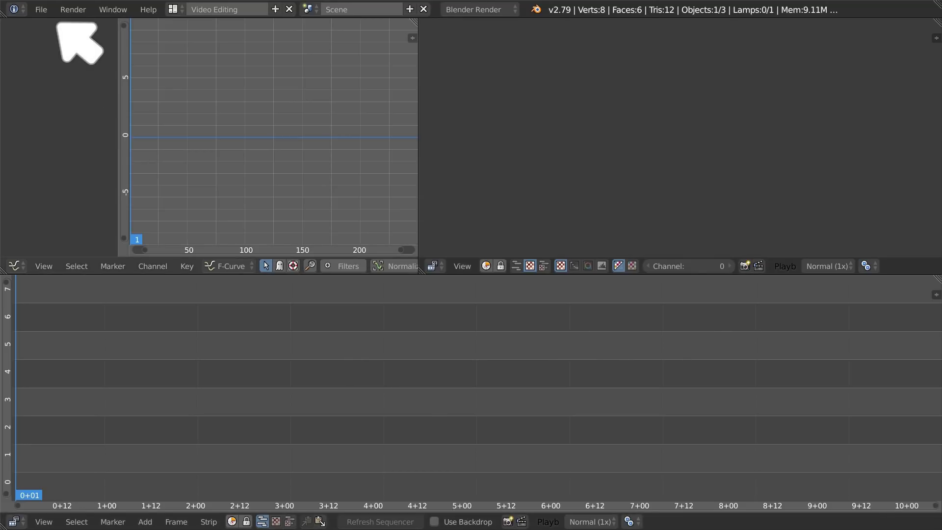
- Save the current layout and settings as the default startup file
left_click(47, 7)
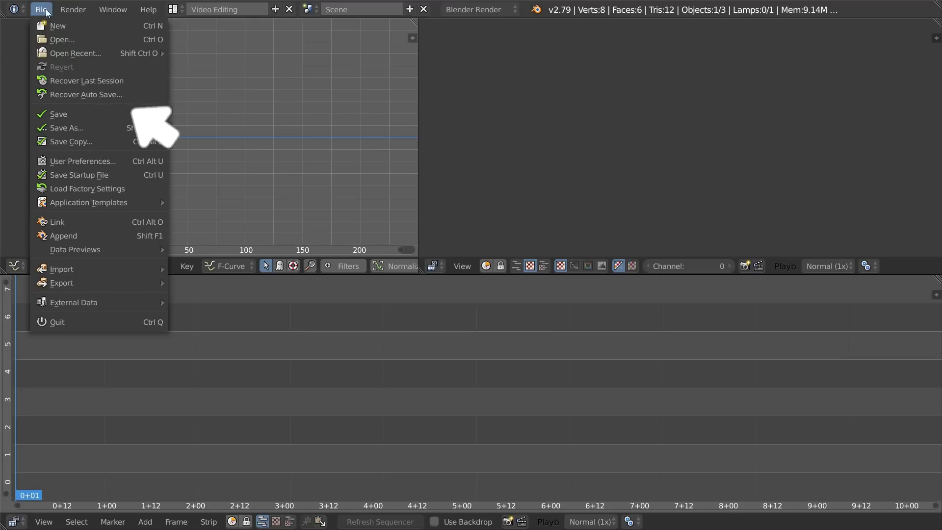
left_click(67, 179)
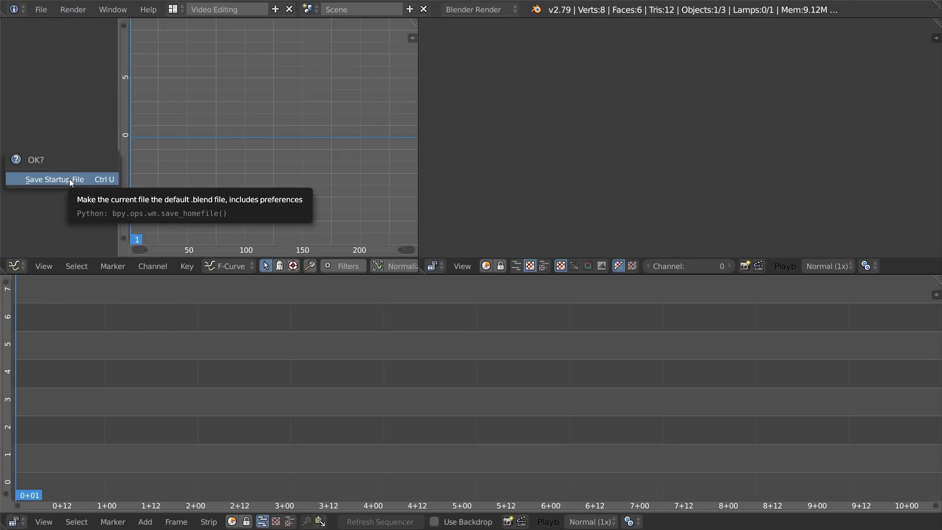
left_click(69, 178)
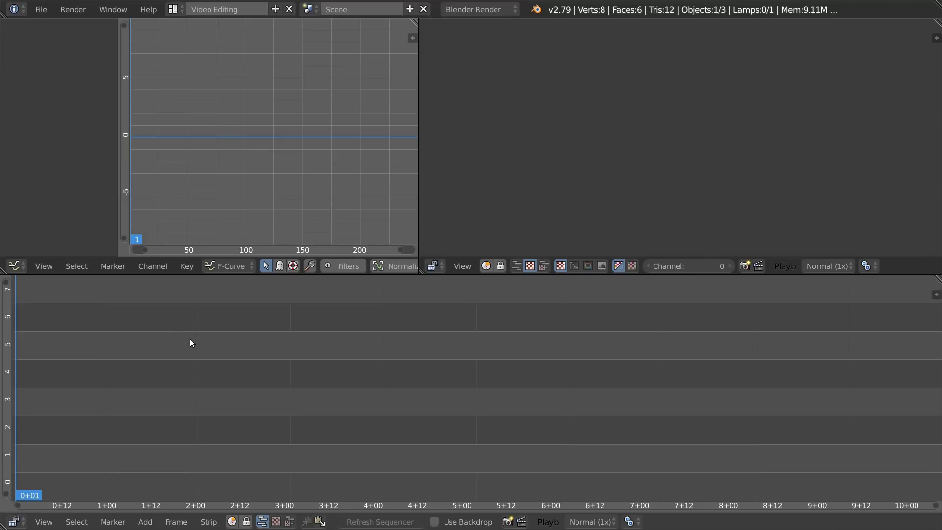
- Launch a fresh Blender instance by searching the application launcher for "bl"
key("alt+space")
type("bl")
key("Return")
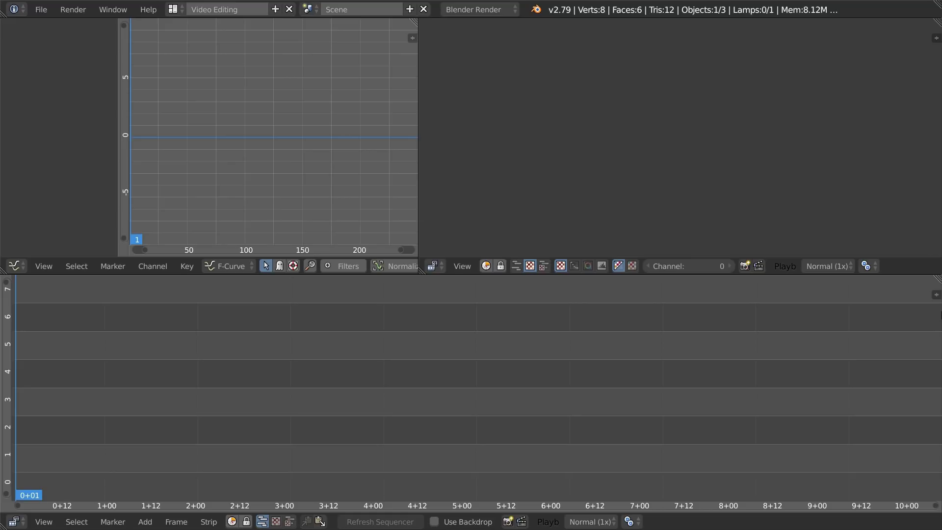
- Switch to the file manager and add splash-2018.mov from the shared folder to the sequencer, starting at frame 1 on channel 1
key("alt+Tab")
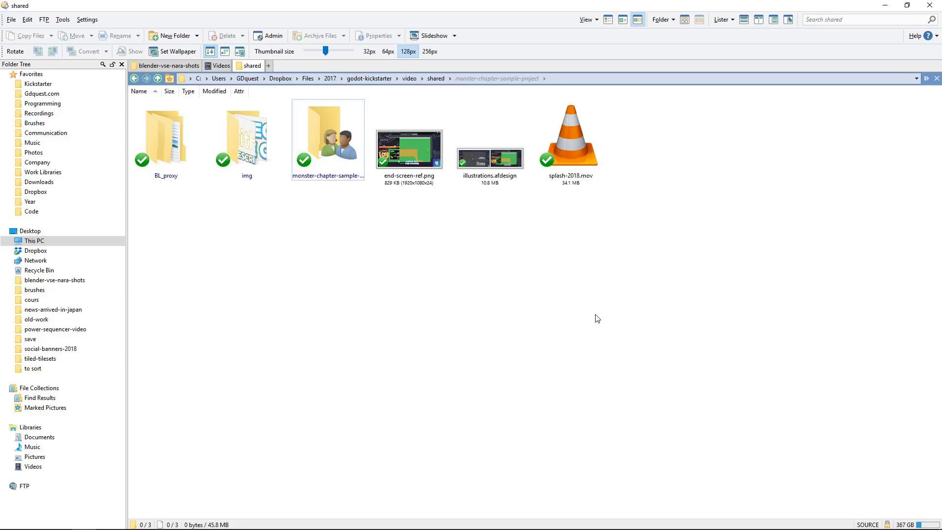
left_click_drag(491, 2, 580, 73)
left_click(605, 267)
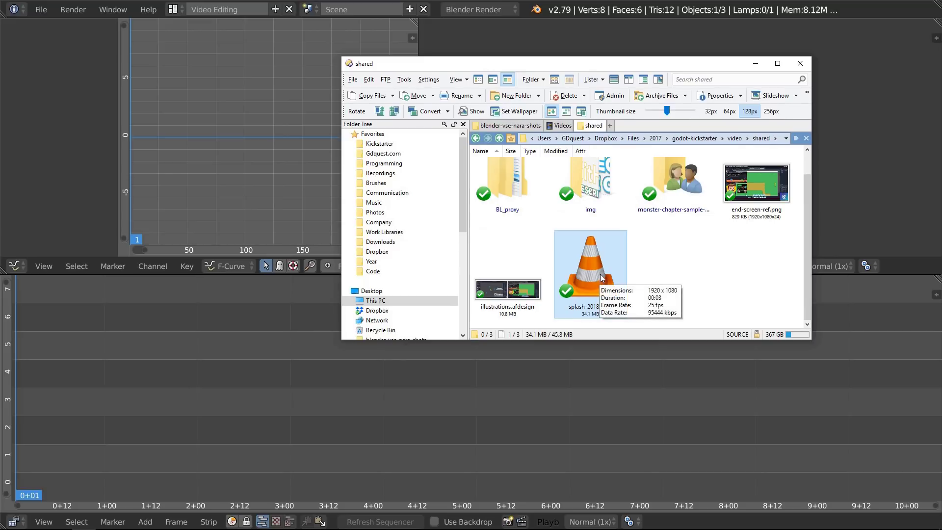
left_click_drag(601, 278, 180, 345)
left_click_drag(40, 388, 31, 380)
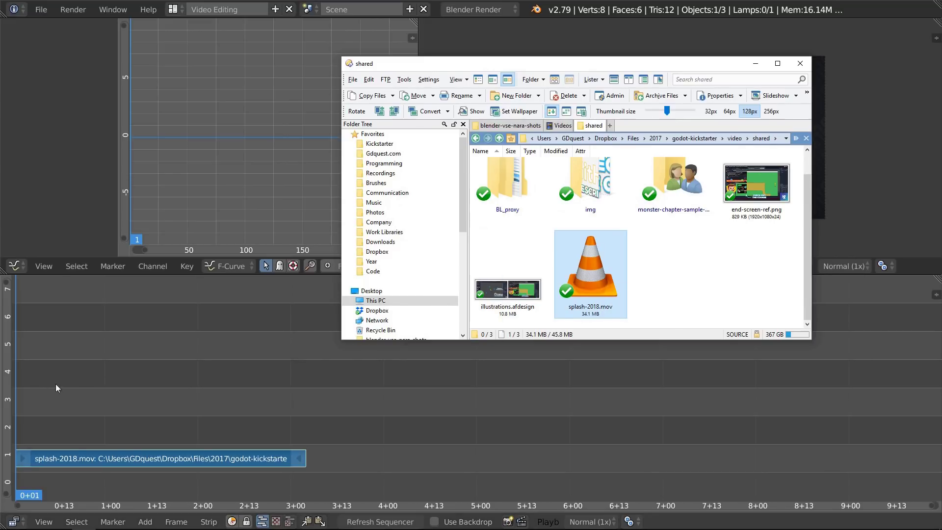
- Show the splash-2018.mov strip's properties and examine the source file path under Strip Input
left_click(75, 458)
key("n")
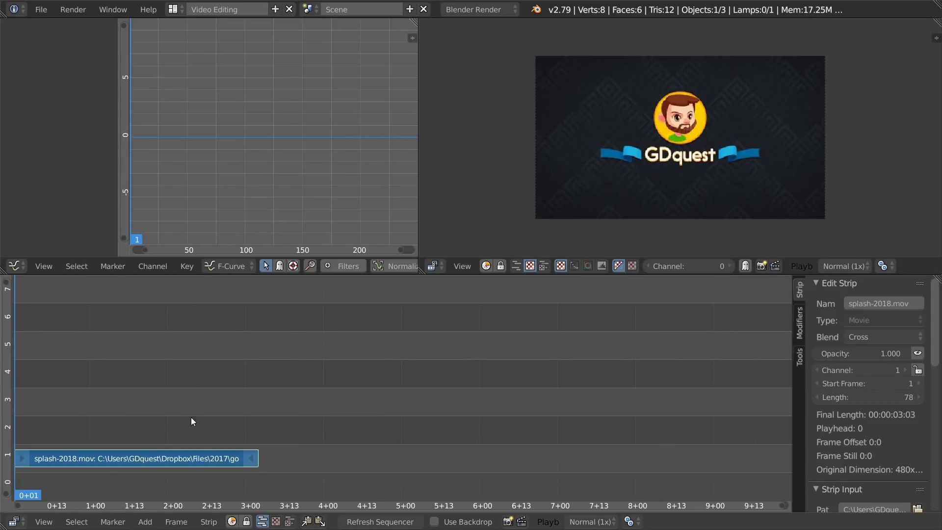
middle_click_drag(866, 435, 898, 345)
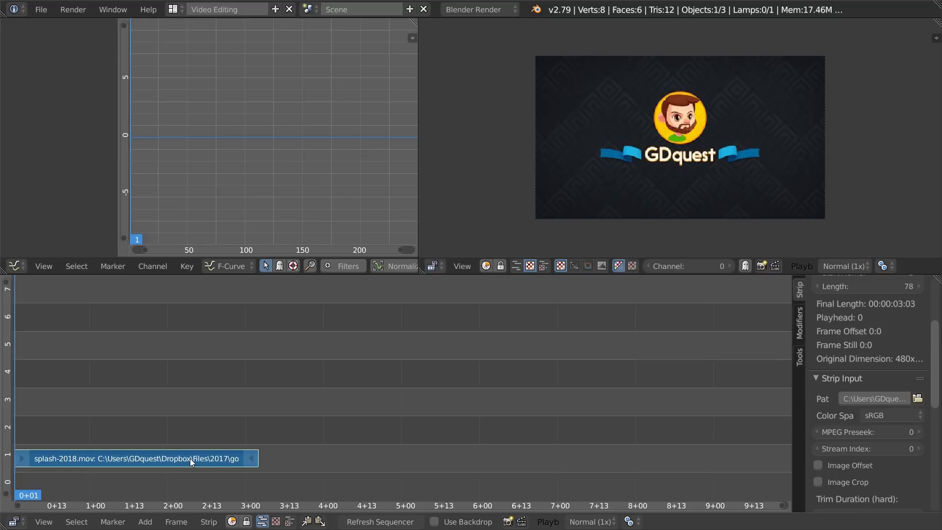
left_click(860, 399)
left_click(855, 397)
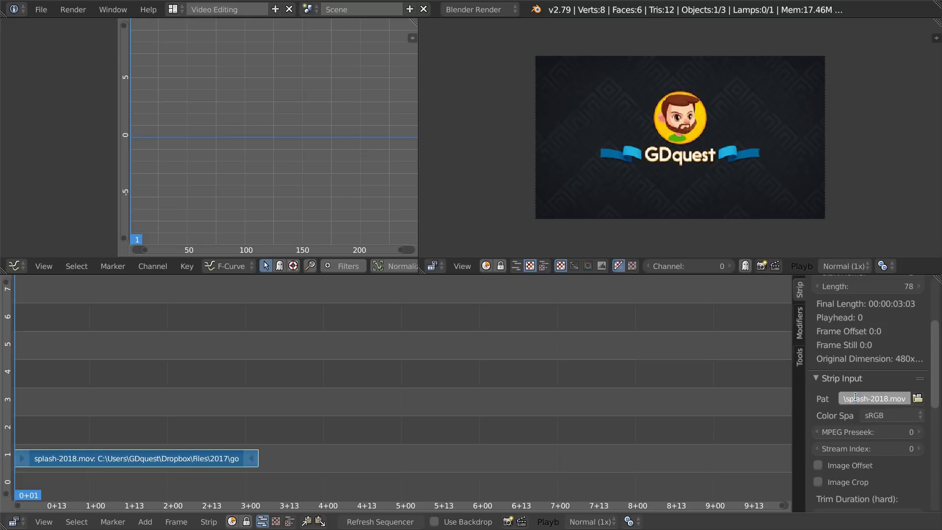
left_click_drag(878, 398, 801, 398)
left_click(884, 399)
left_click(298, 432)
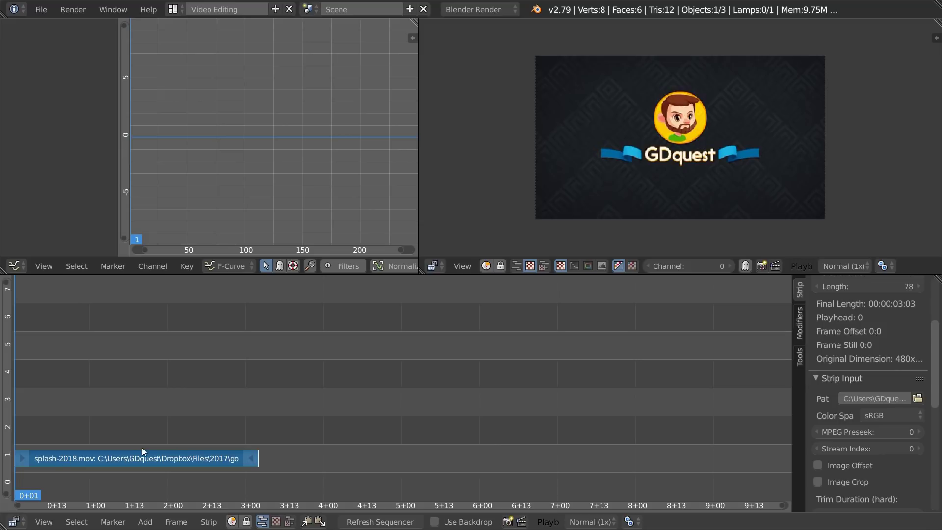
- Scrub through the splash-2018.mov strip and save the current file as the startup file
left_click_drag(15, 338, 211, 342)
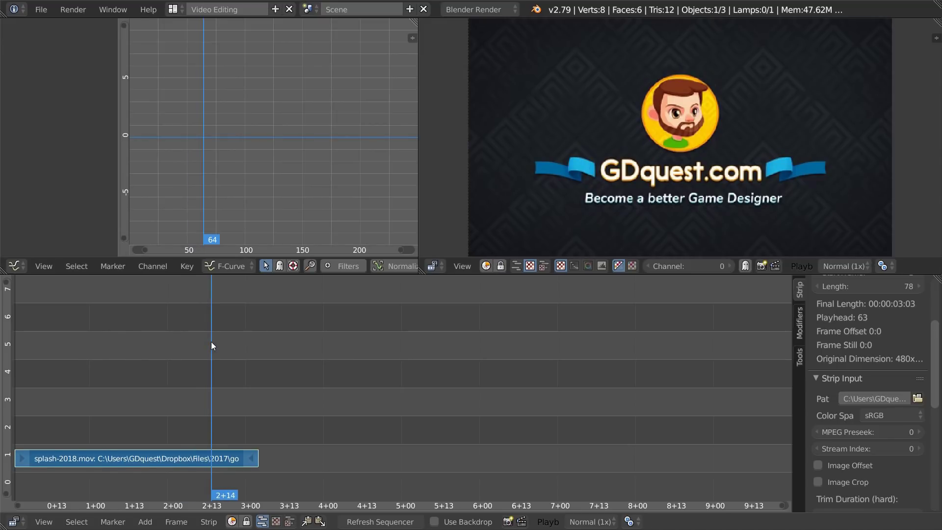
left_click_drag(211, 343, 107, 354)
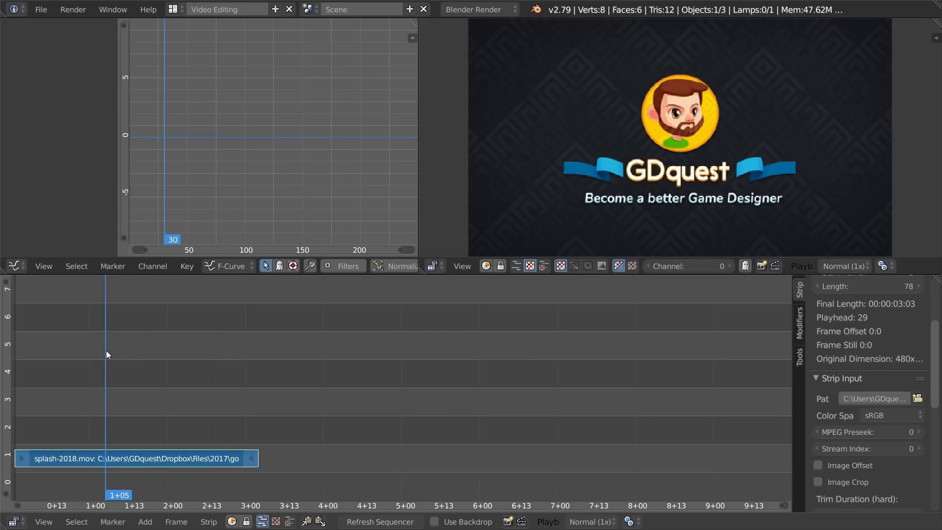
key("ctrl+u")
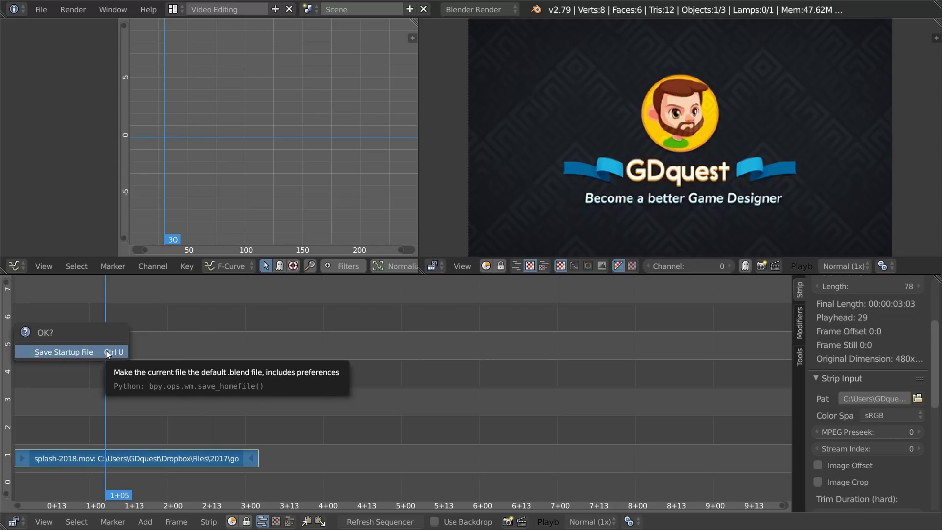
left_click(107, 354)
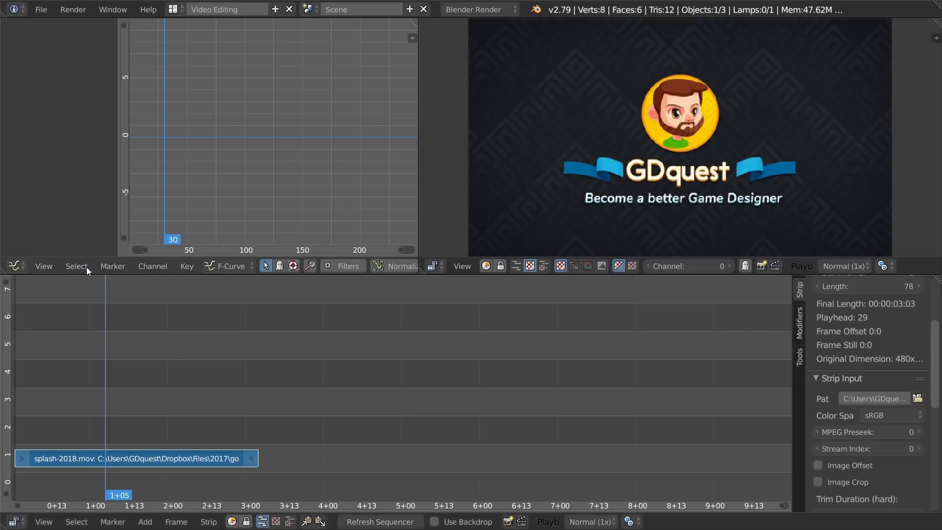
left_click(183, 12)
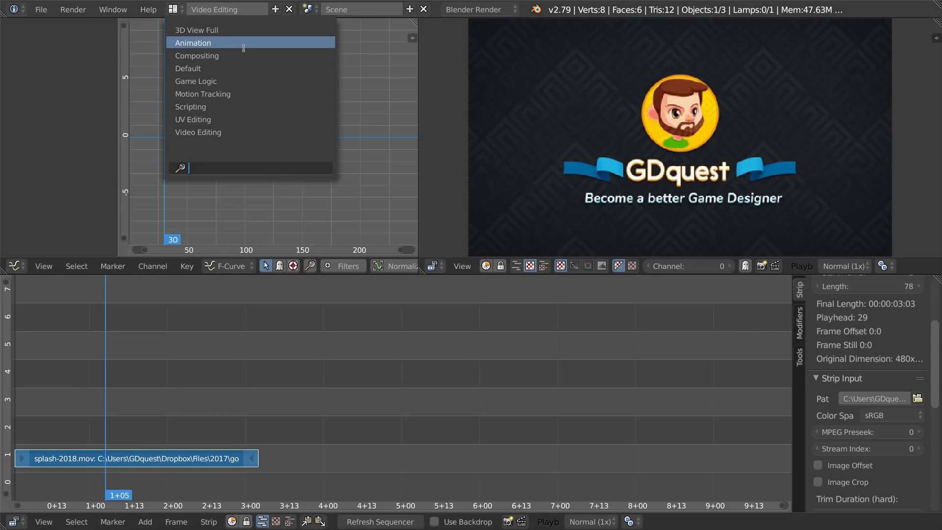
left_click(318, 10)
left_click(318, 10)
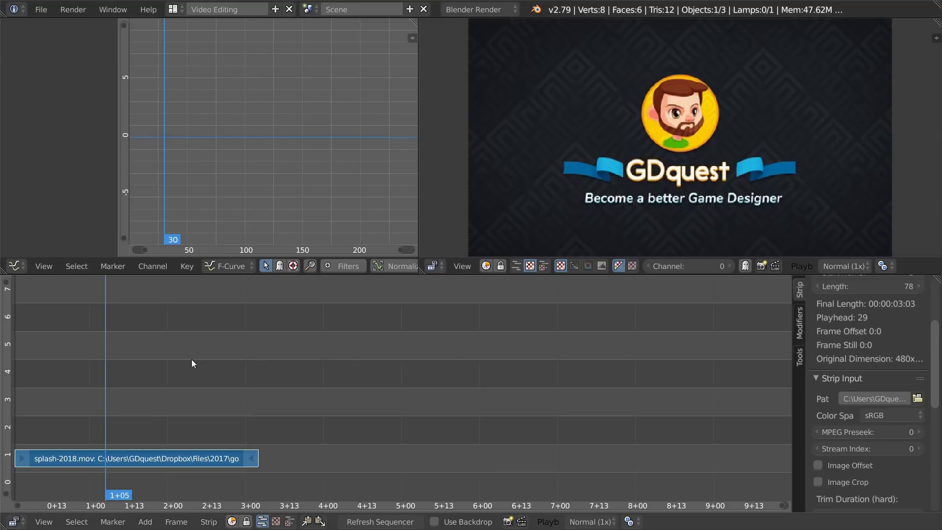
- Return the playhead to frame 1 and look over the splash-2018.mov strip's properties
left_click_drag(81, 350, 16, 376)
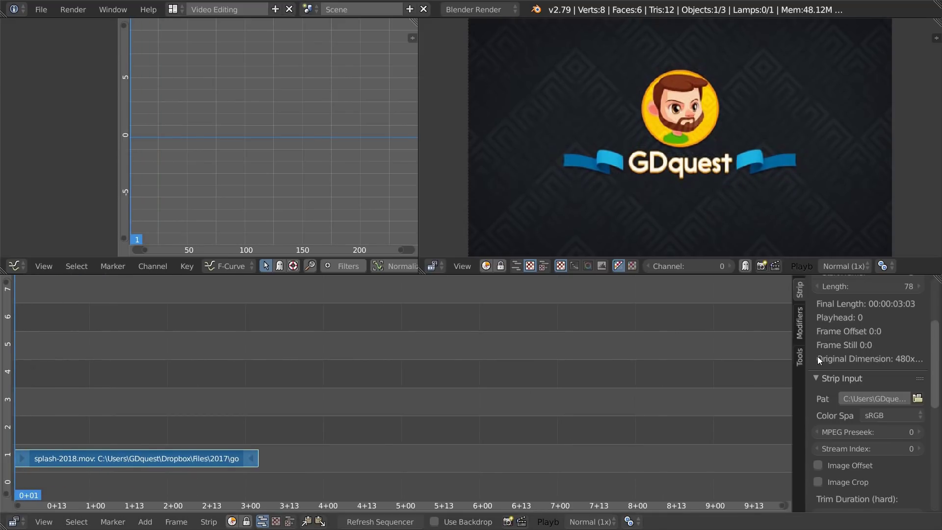
scroll(859, 346, "up", 5)
scroll(870, 342, "down", 1)
scroll(868, 343, "down", 5)
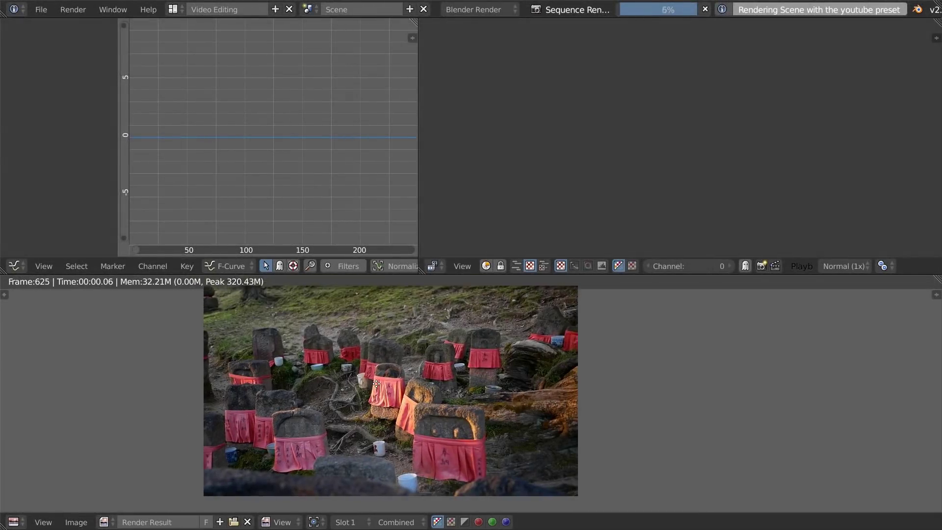
- In the file manager, look through the blender-vse-nara-shots project folder and open its video subfolder
middle_click_drag(376, 383, 428, 394)
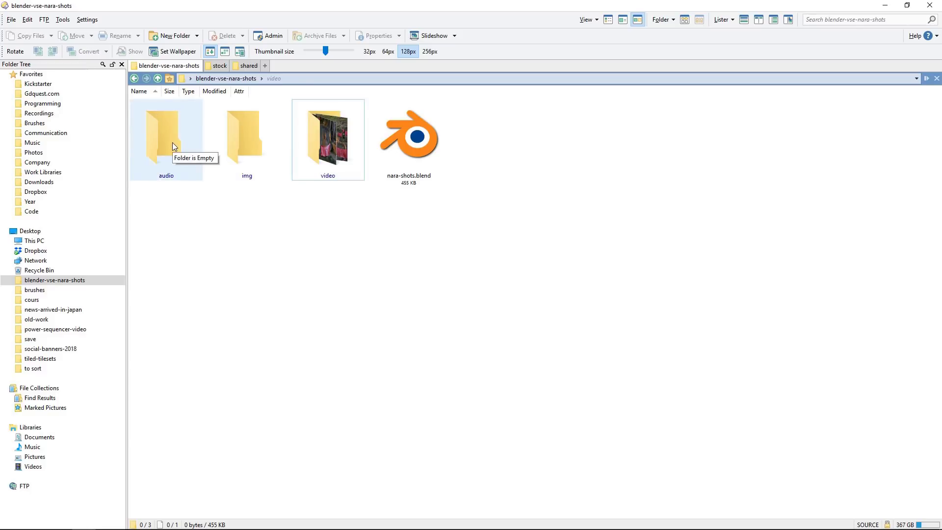
left_click(258, 145)
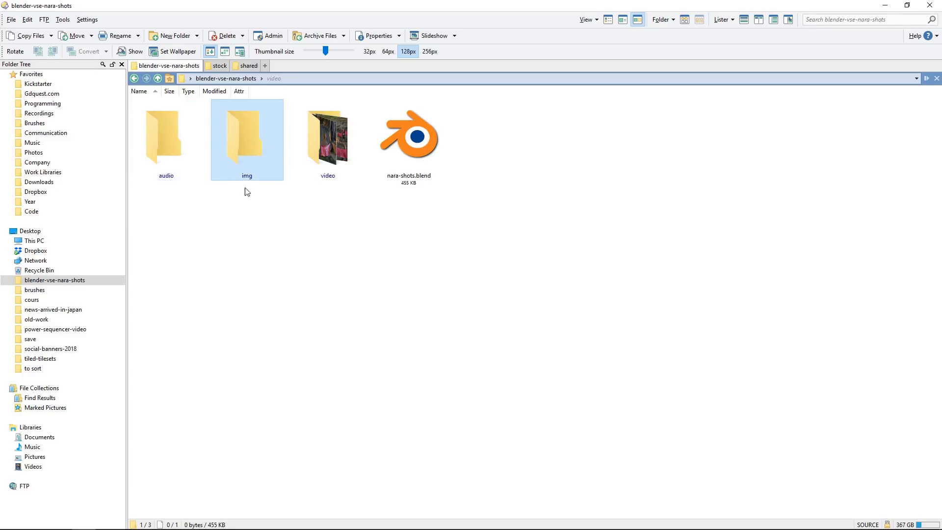
double_click(333, 159)
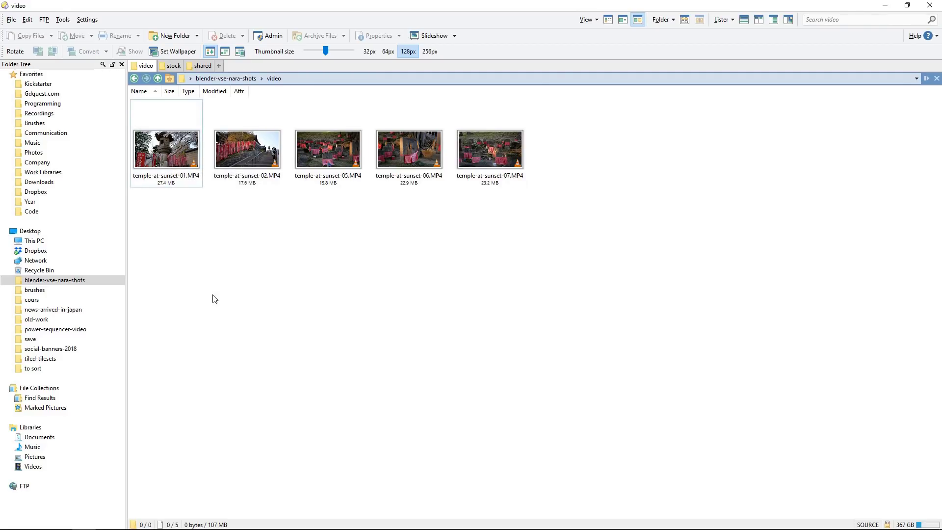
- Switch back to Blender and import the project's footage with Power Sequencer's Import Local Footage operator
key("alt+Tab")
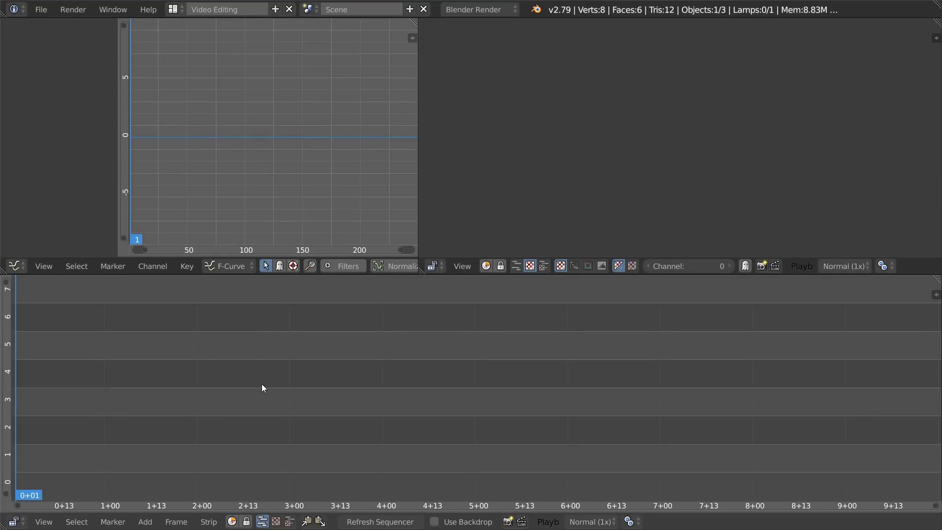
key("shift+a")
mouse_move(272, 380)
key("alt+Tab")
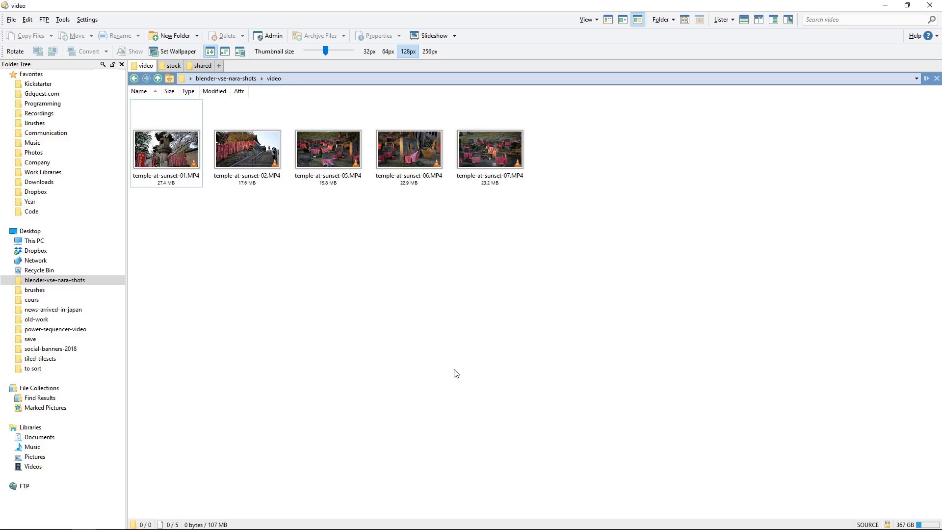
key("alt+Tab")
key("space")
type("import")
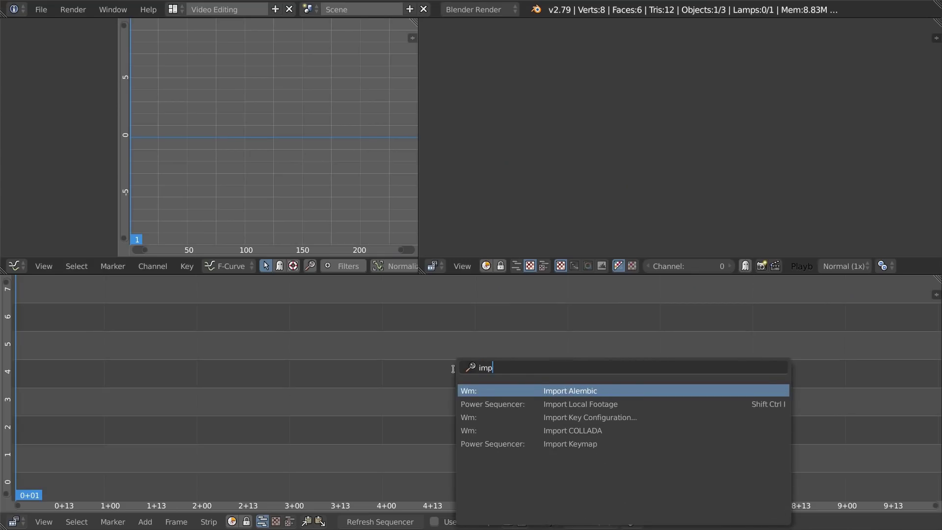
left_click(589, 404)
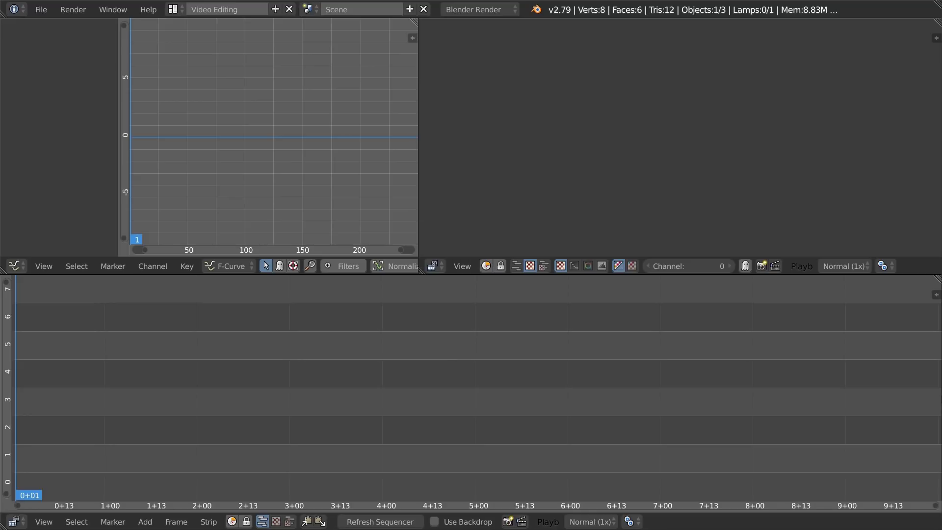
- Fit all imported temple-at-sunset strips in the sequencer and scrub through them, leaving the playhead at 20+09
left_click(308, 328)
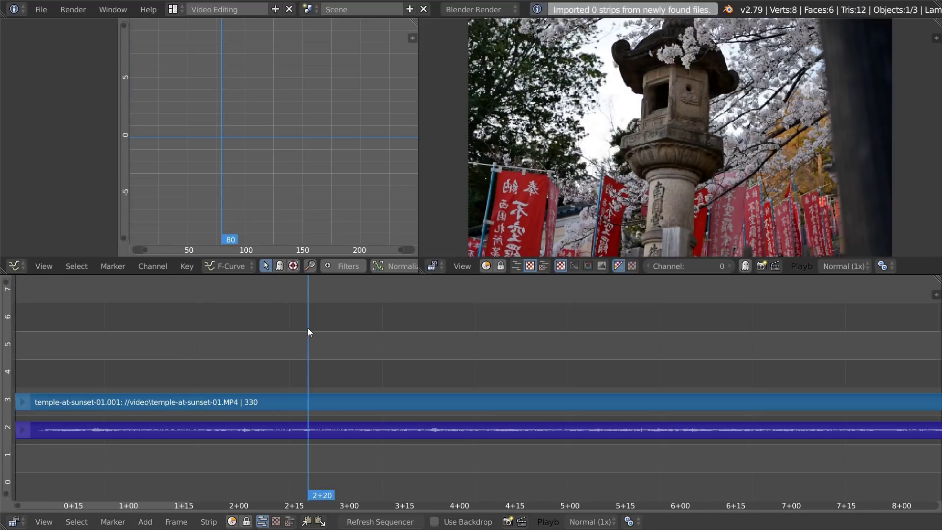
key("Home")
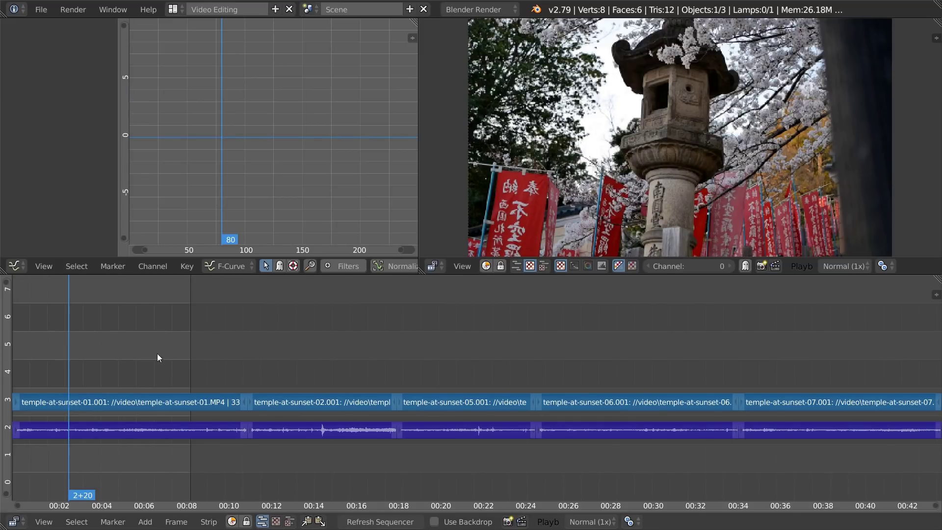
left_click_drag(439, 344, 613, 343)
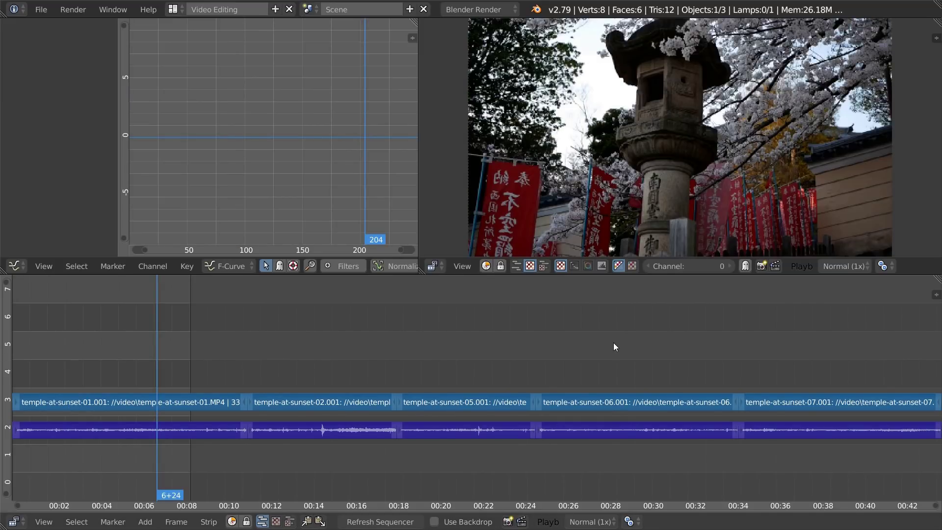
key("Left")
key("Left")
key("Left")
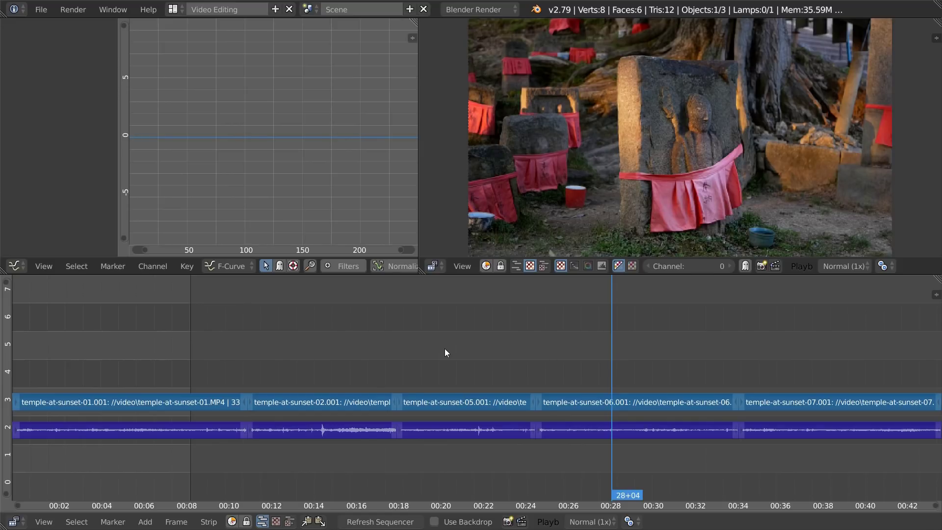
left_click(444, 349)
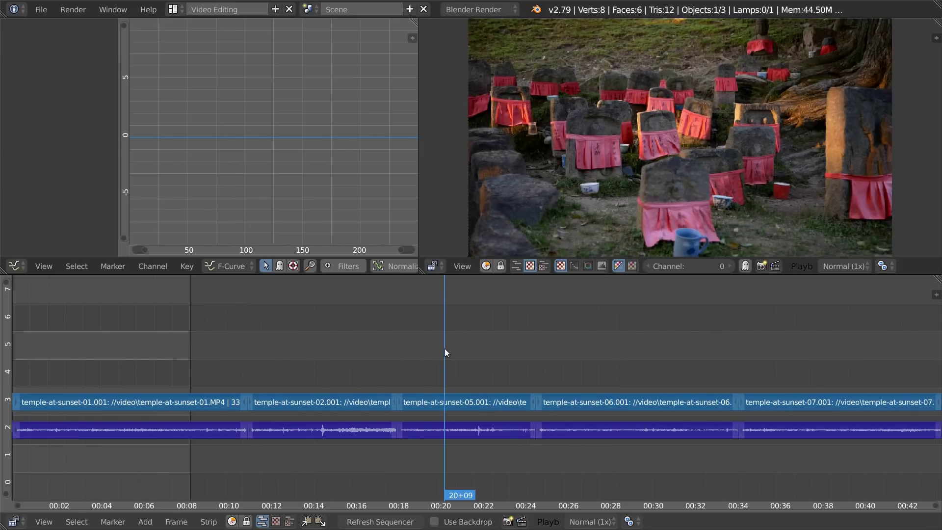
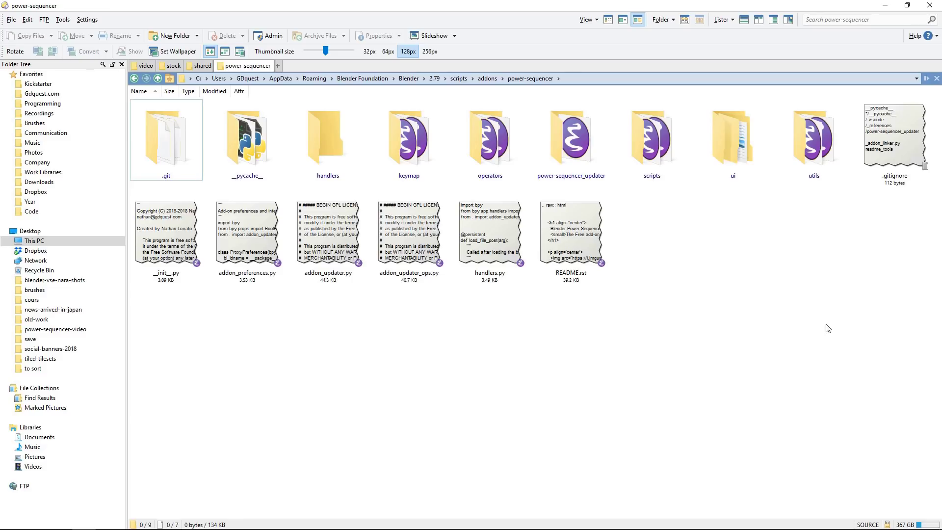
- Start PowerShell in the power-sequencer add-on's scripts folder and enter the command python .\build_ffmpeg_proxies.py without running it
double_click(660, 141)
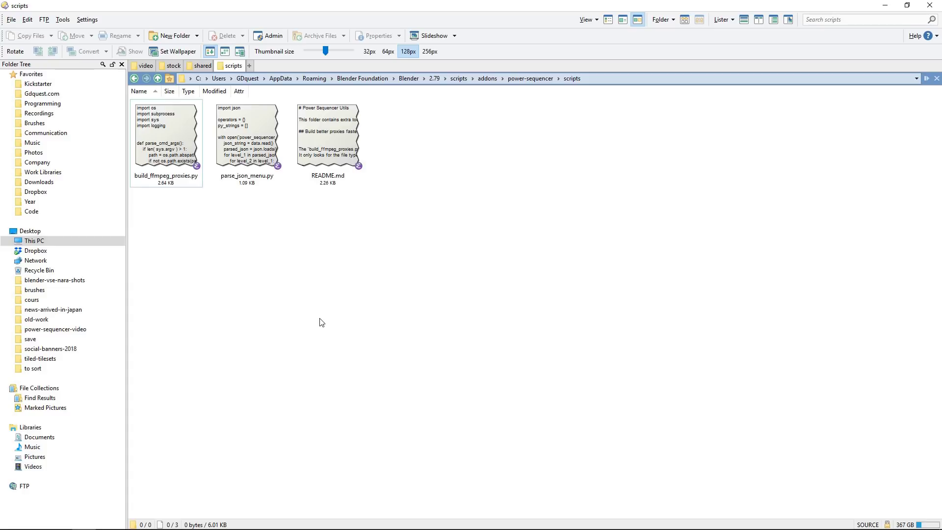
left_click(171, 160)
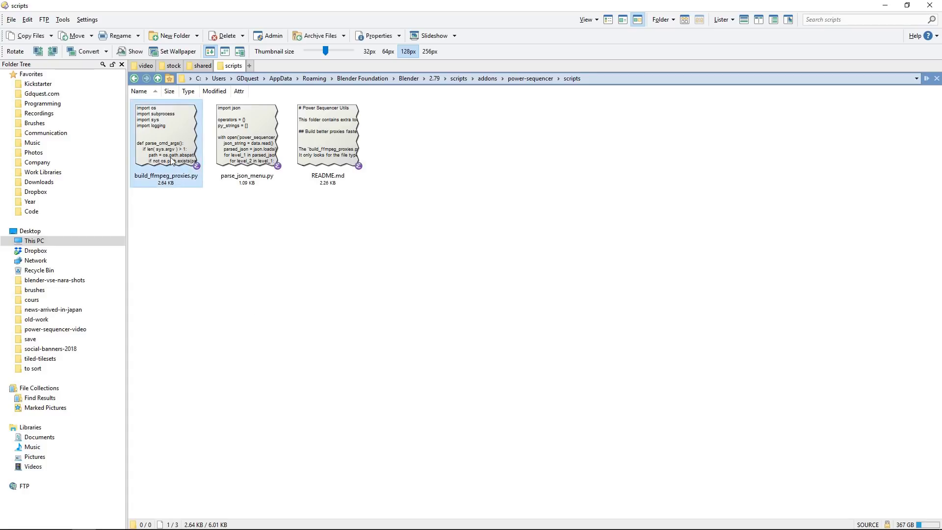
left_click(225, 260)
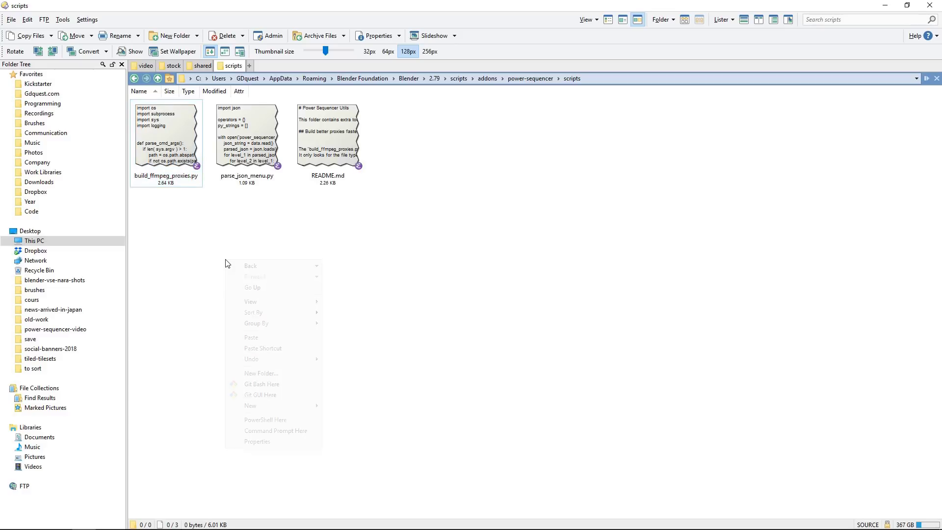
right_click(225, 260)
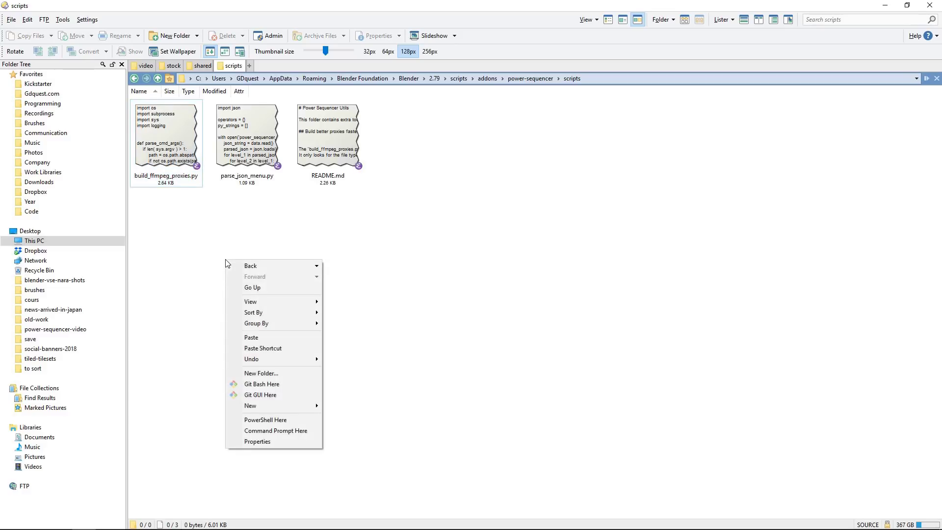
left_click(268, 420)
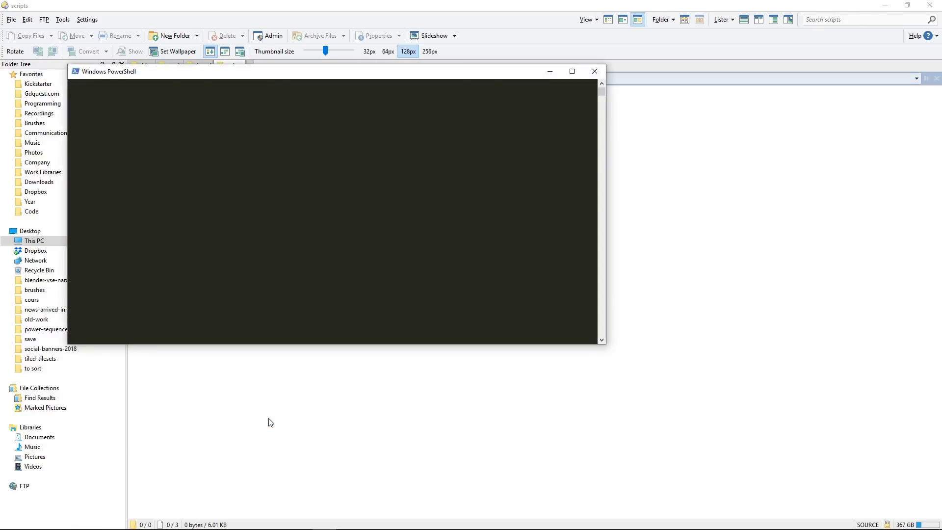
left_click_drag(387, 76, 580, 145)
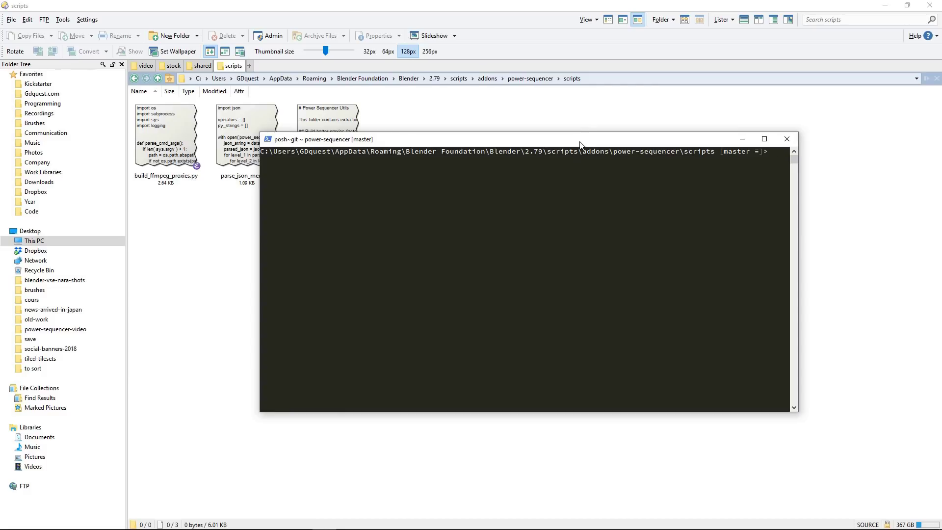
type("python .\\build_ffmpeg_proxies.py")
- Return to the file manager's video folder, go up to blender-vse-nara-shots and copy that project folder's path
left_click(145, 65)
key("alt+d")
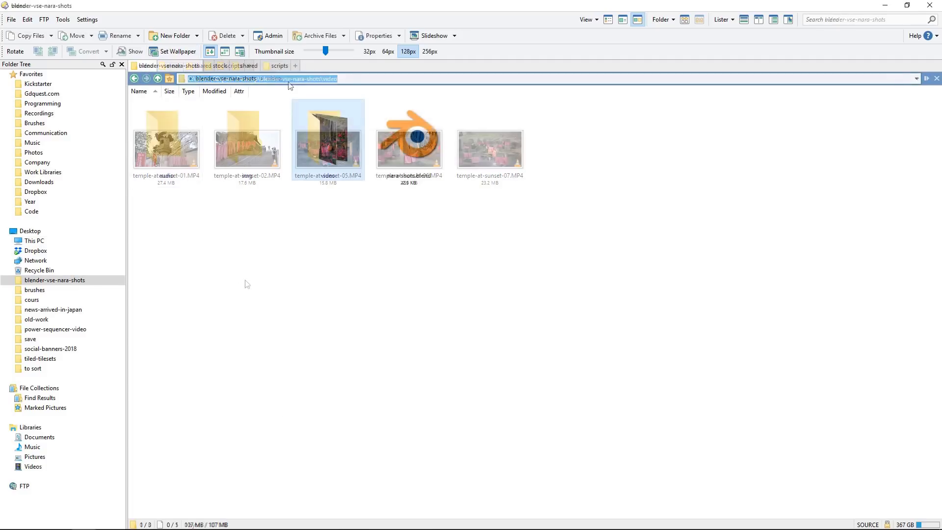
left_click(290, 81)
key("ctrl+c")
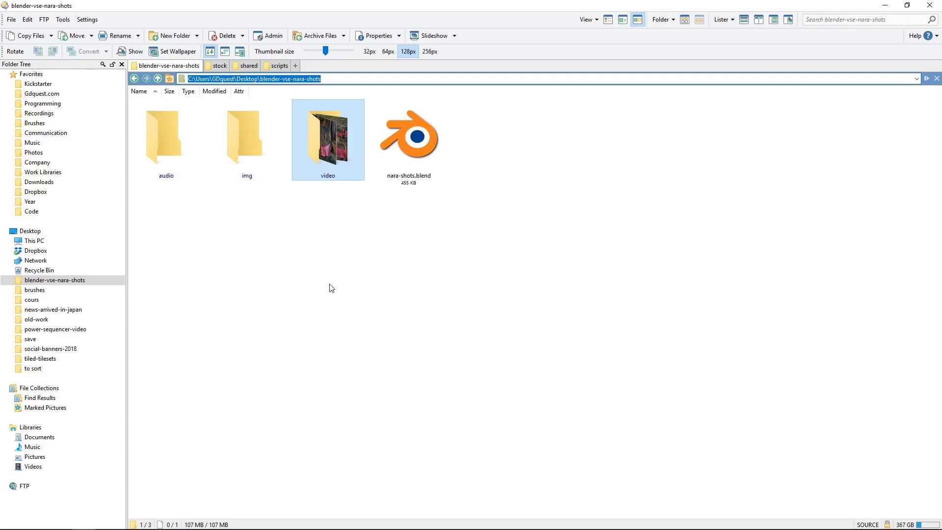
left_click(250, 312)
left_click(257, 144)
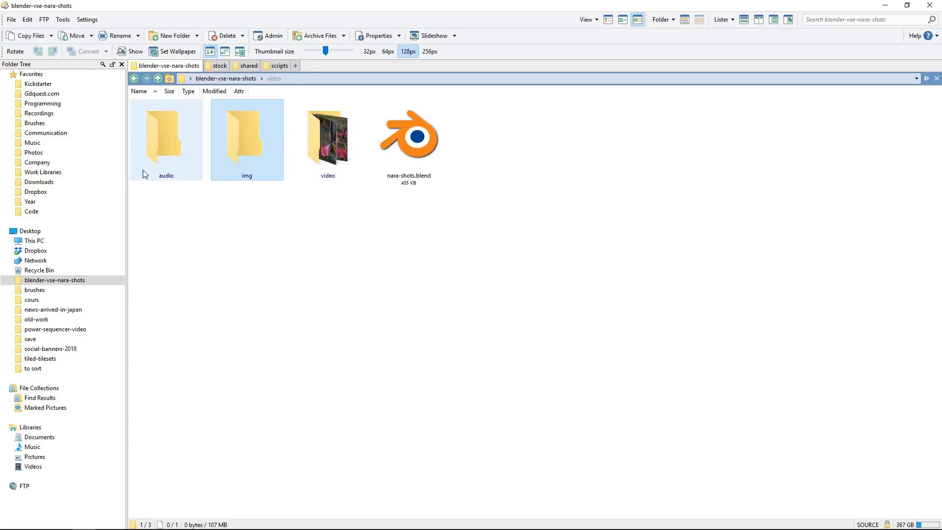
left_click(164, 150)
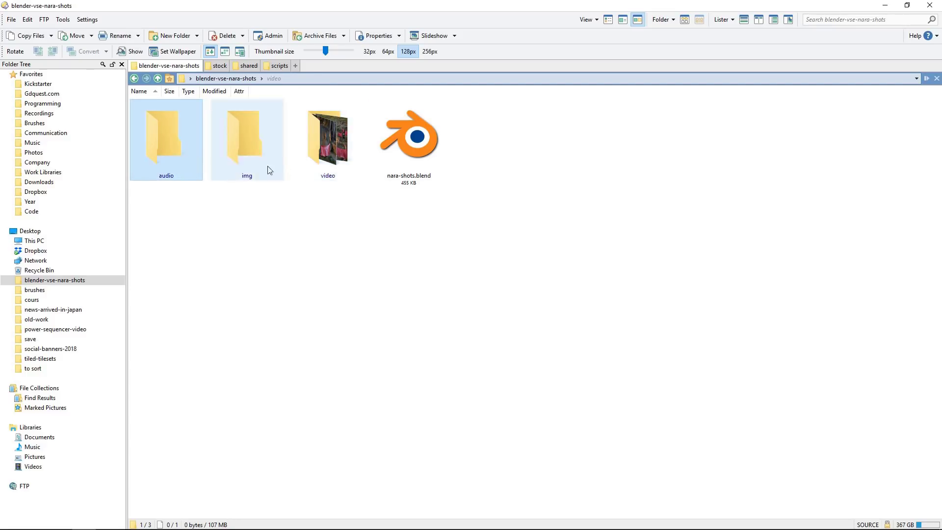
left_click(337, 161)
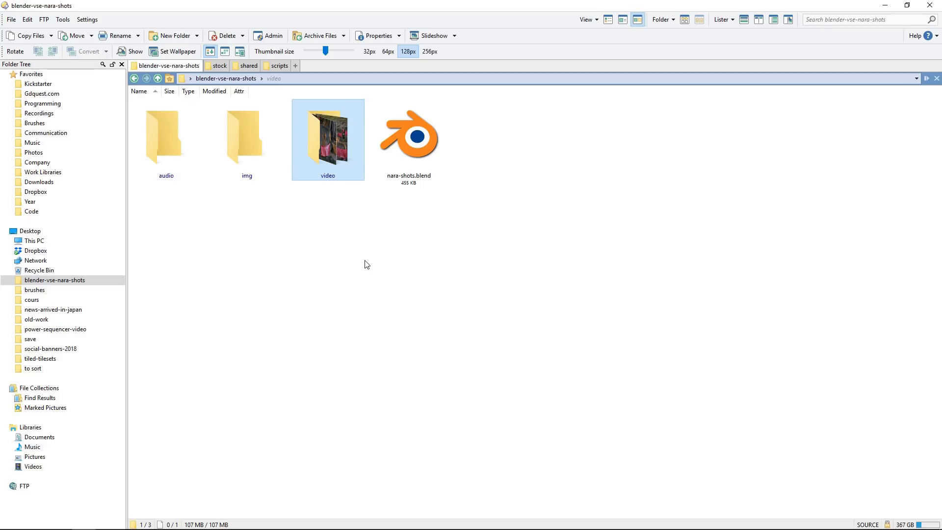
- Switch to PowerShell, append the copied blender-vse-nara-shots path to the build_ffmpeg_proxies.py command and run it
key("alt+d")
key("alt+Tab")
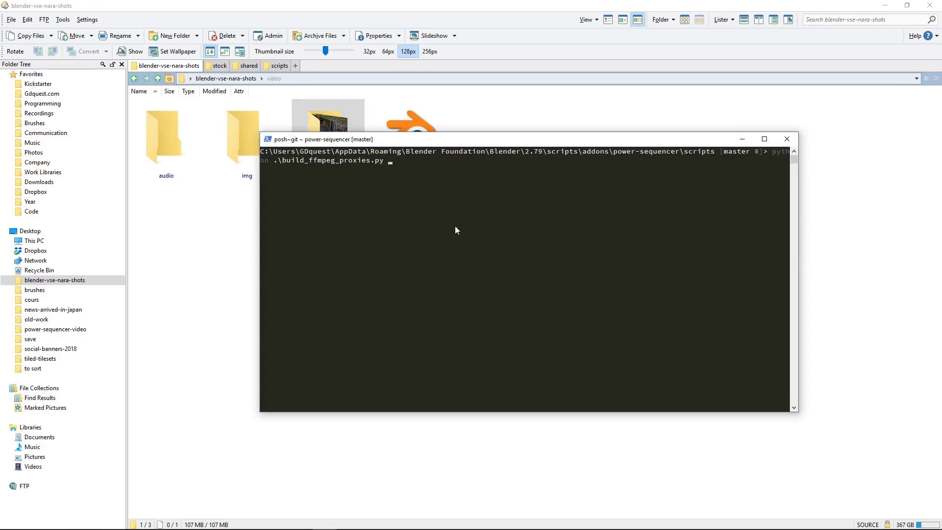
key("ctrl+v")
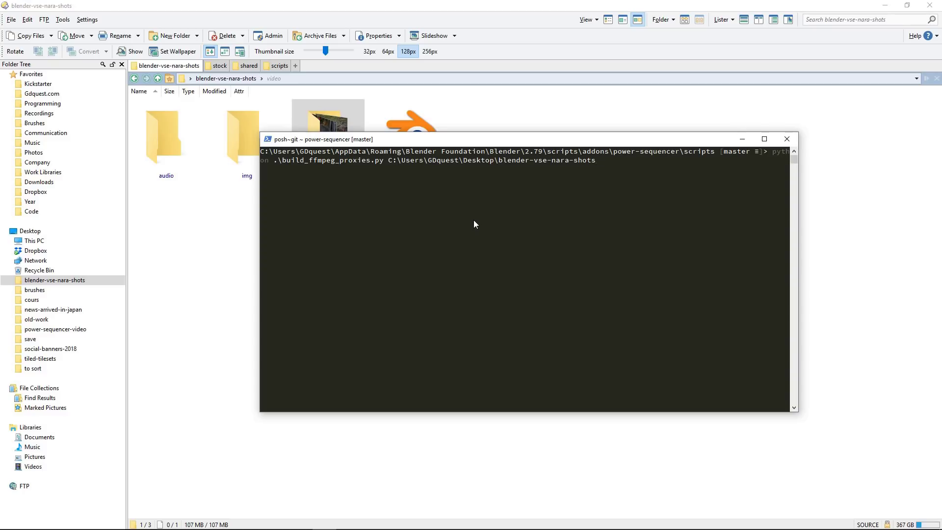
key("Return")
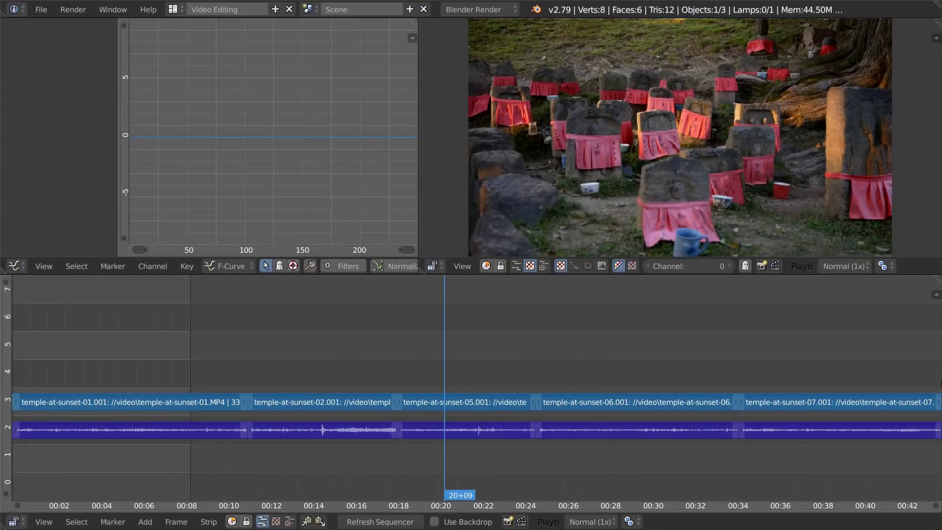
- Scrub through the temple-at-sunset-01 strip up to about the 8-second mark
left_click_drag(104, 338, 181, 351)
left_click(121, 354)
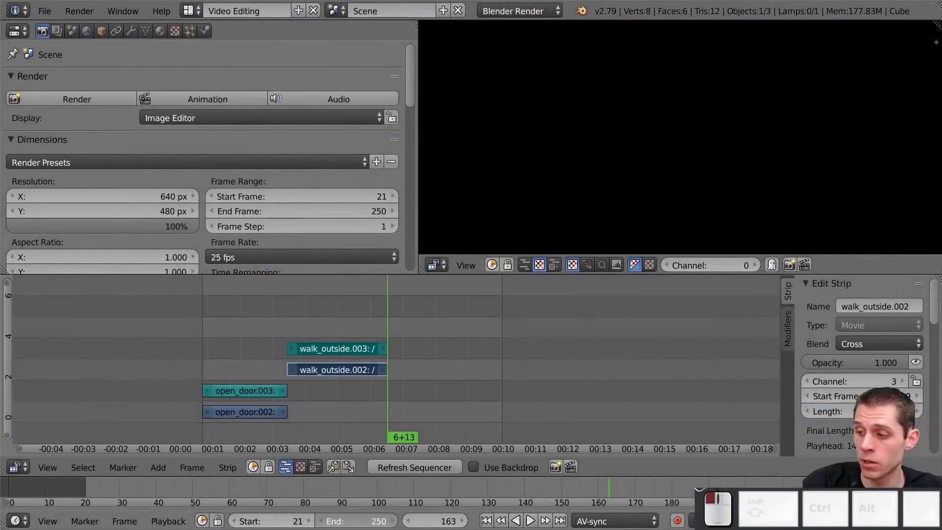
- Set the end frame to 162 in the project with the open_door and walk_outside strips
left_click(358, 520)
type("162")
key("Return")
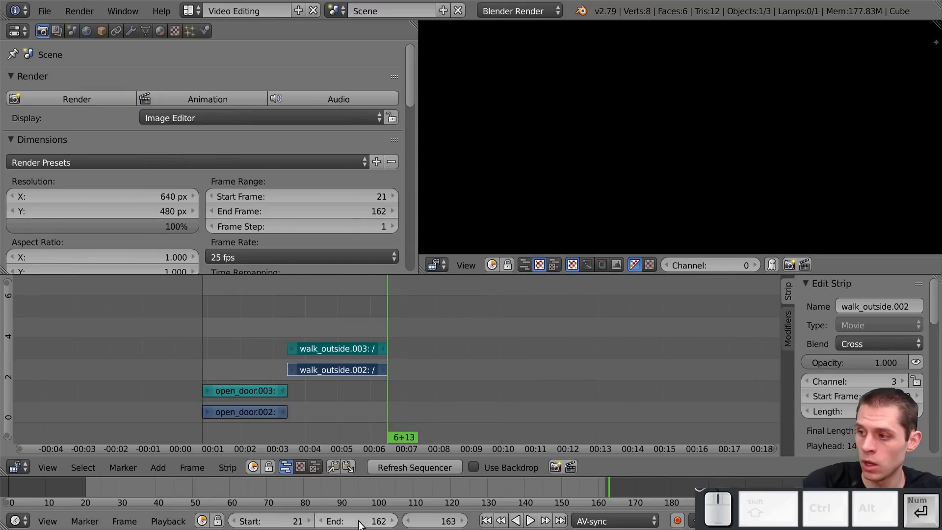
scroll(363, 337, "up", 6)
scroll(364, 336, "up", 3)
left_click_drag(364, 336, 322, 348)
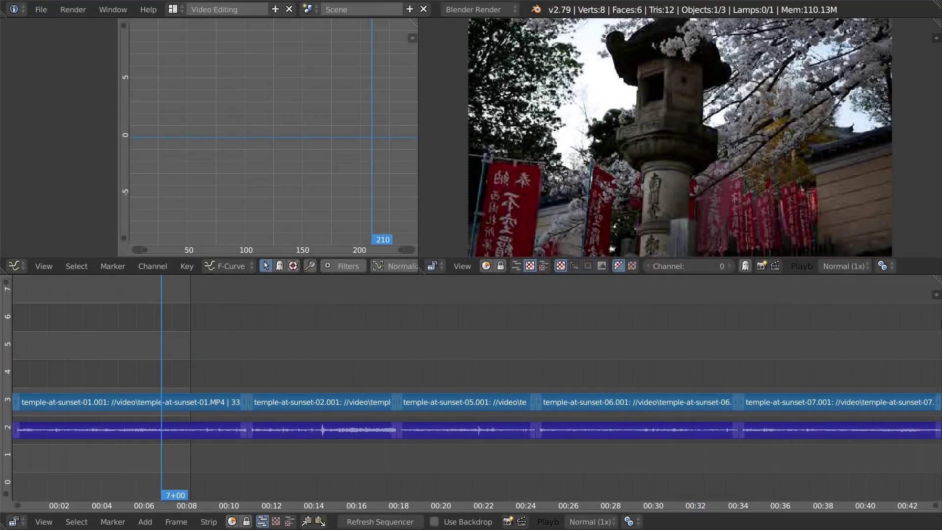
- Select all the temple-at-sunset strips, set the timeline range to them and fit the whole sequence in view
key("ctrl+alt+p")
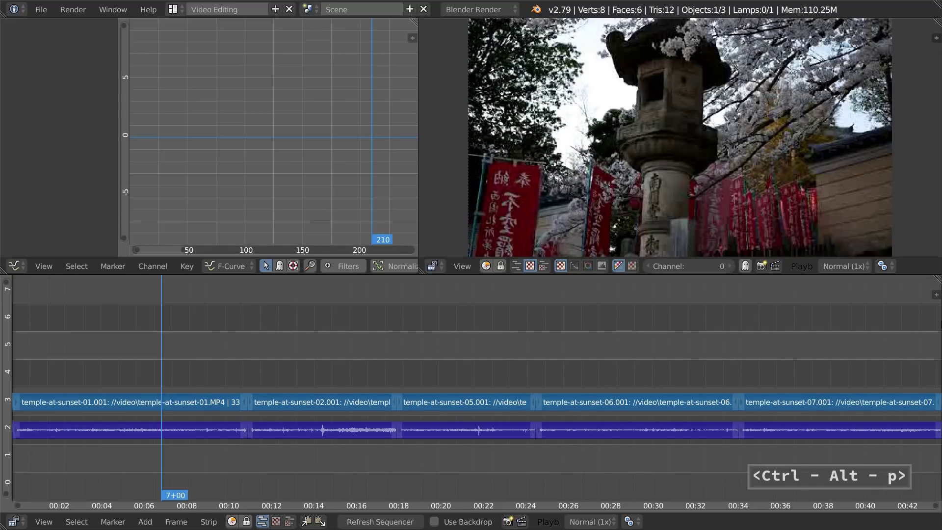
key("Home")
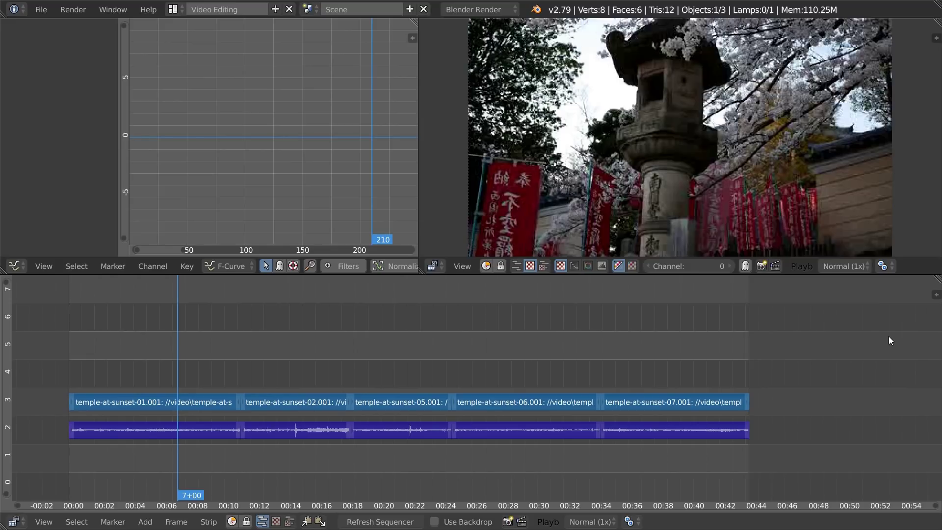
key("a")
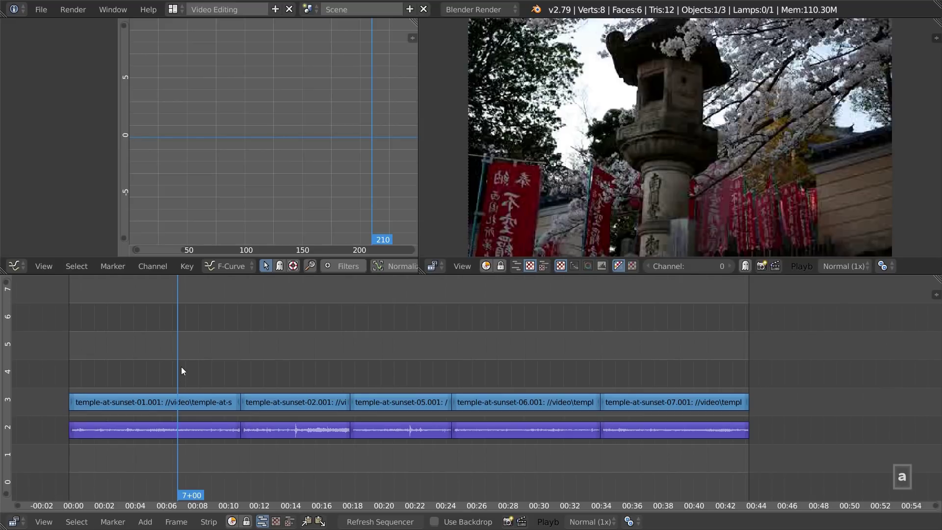
key("a")
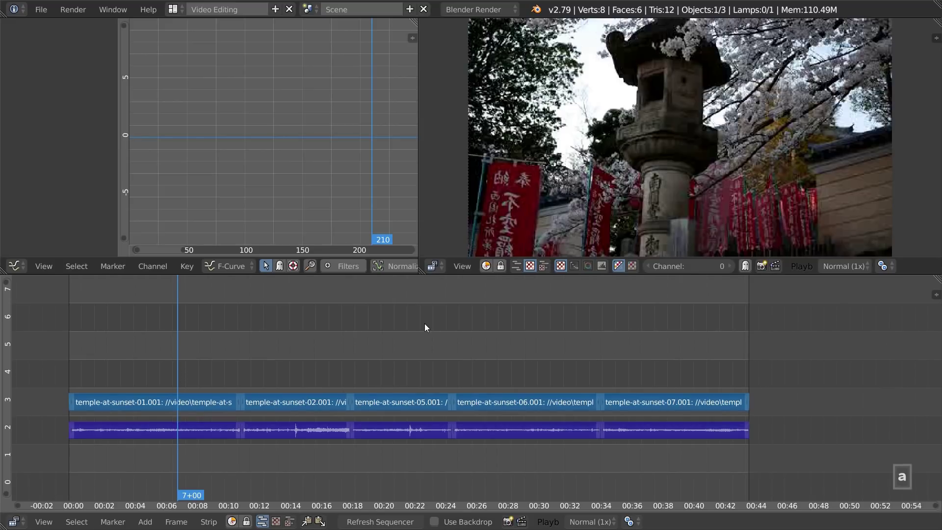
key("ctrl+alt")
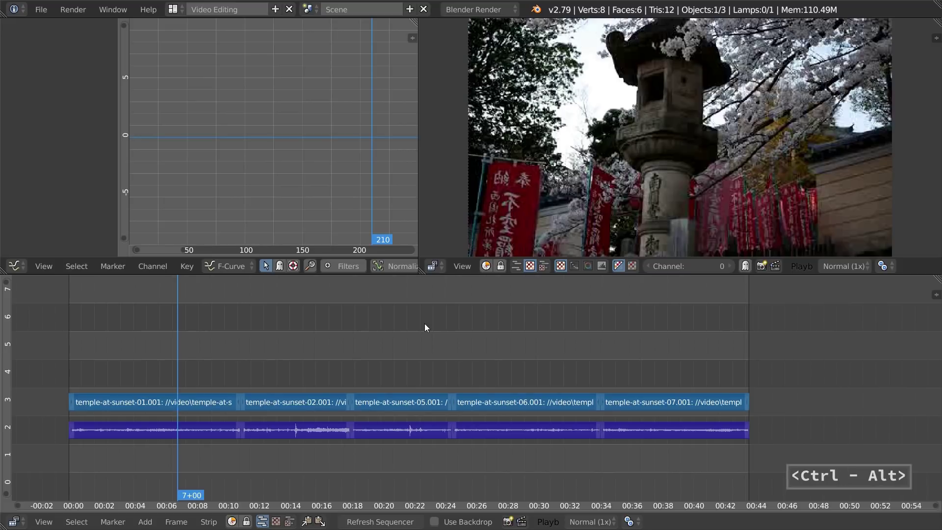
key("ctrl+alt+p")
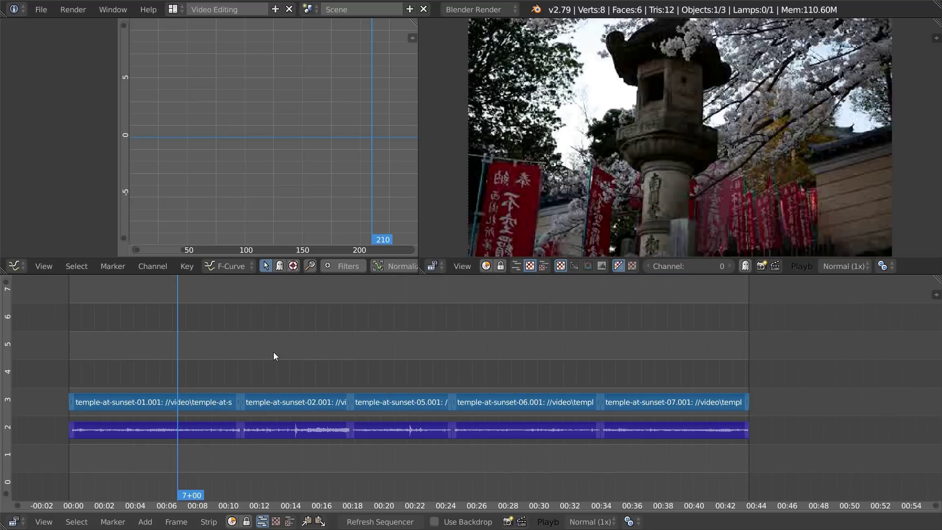
- Box-select the video and audio strips of temple-at-sunset-02, 06, 01 and 05, one pair after another
key("b")
left_click_drag(271, 353, 337, 467)
key("b")
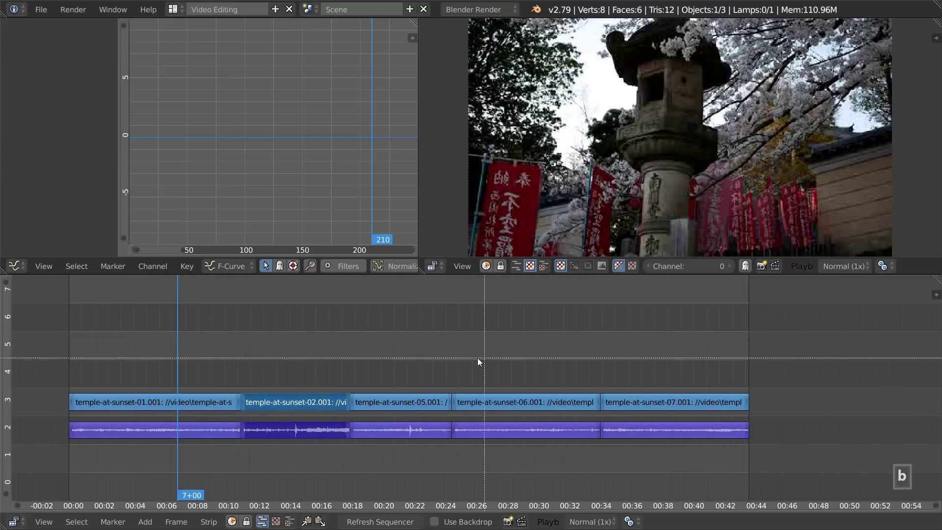
left_click_drag(501, 357, 551, 447)
key("b")
left_click_drag(125, 353, 210, 452)
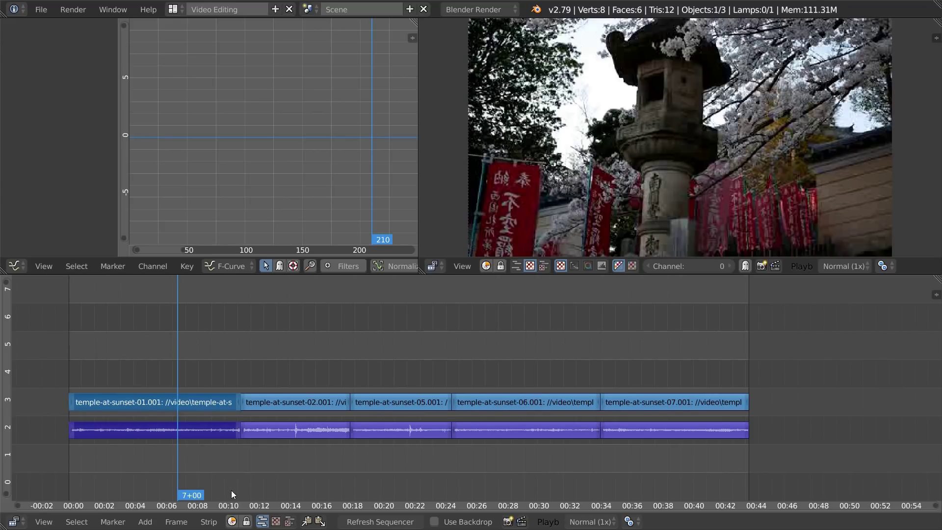
key("b")
left_click_drag(371, 358, 414, 435)
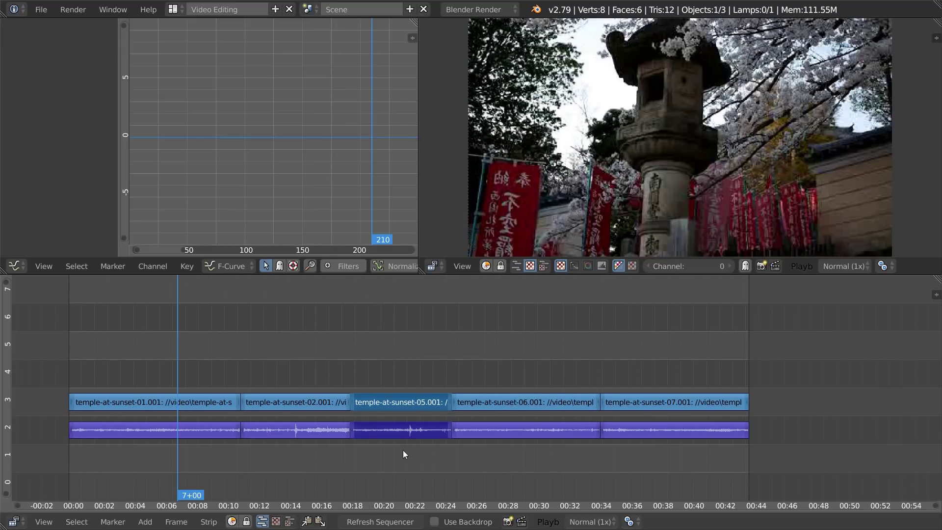
- Select only the temple-at-sunset-02 video and audio strips and set the timeline range to them
key("a")
key("b")
left_click_drag(290, 361, 308, 446)
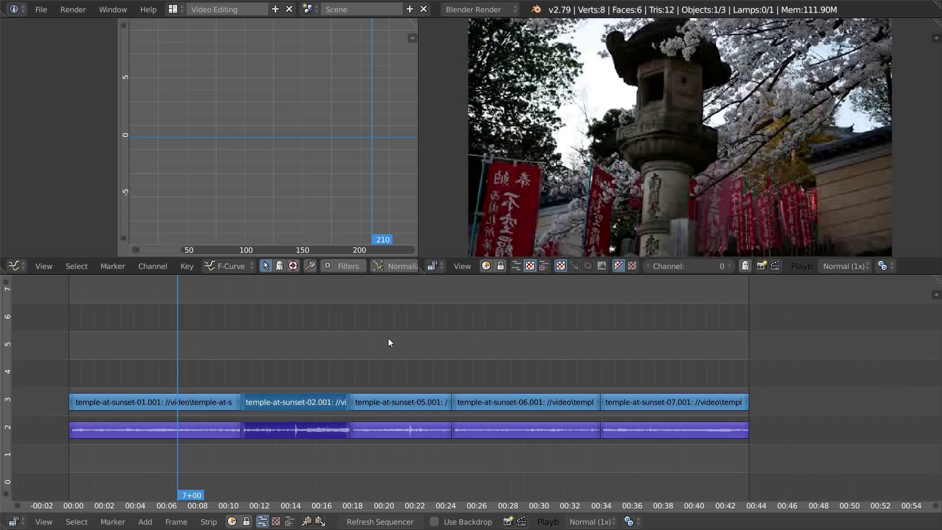
key("ctrl+alt+p")
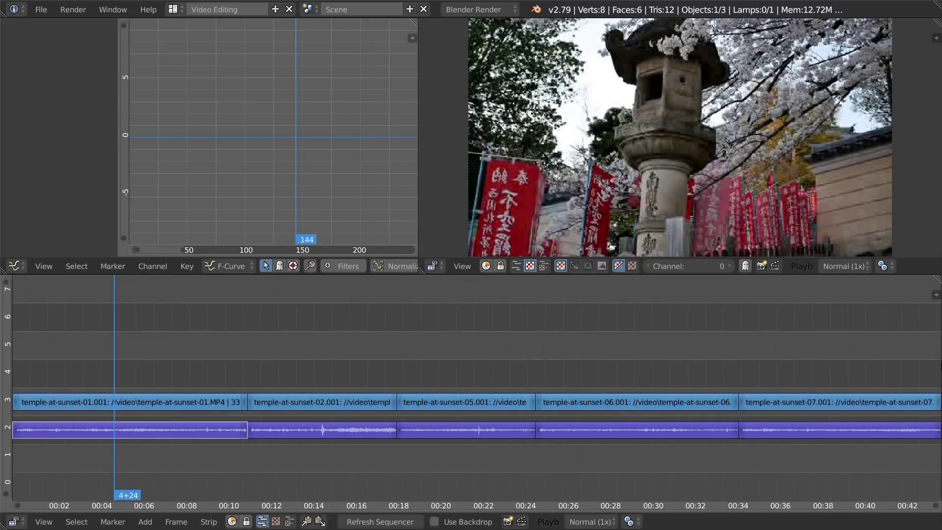
- Hide the waveforms on all the audio strips in channel 2 and clear the selection
right_click(155, 434)
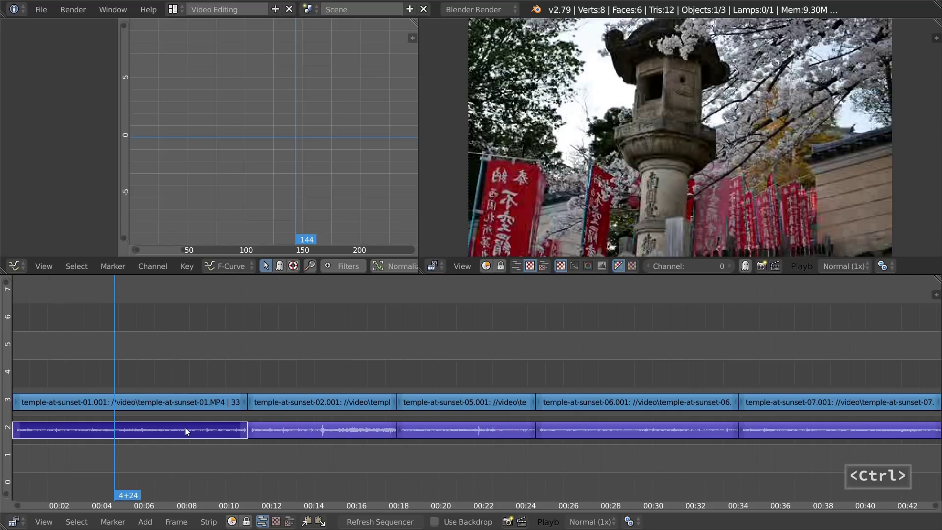
key("ctrl+l")
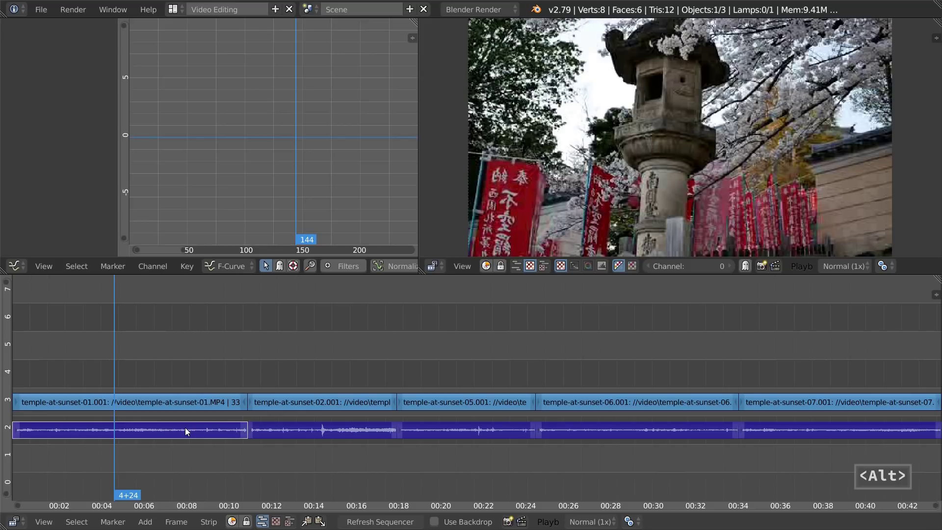
key("alt+w")
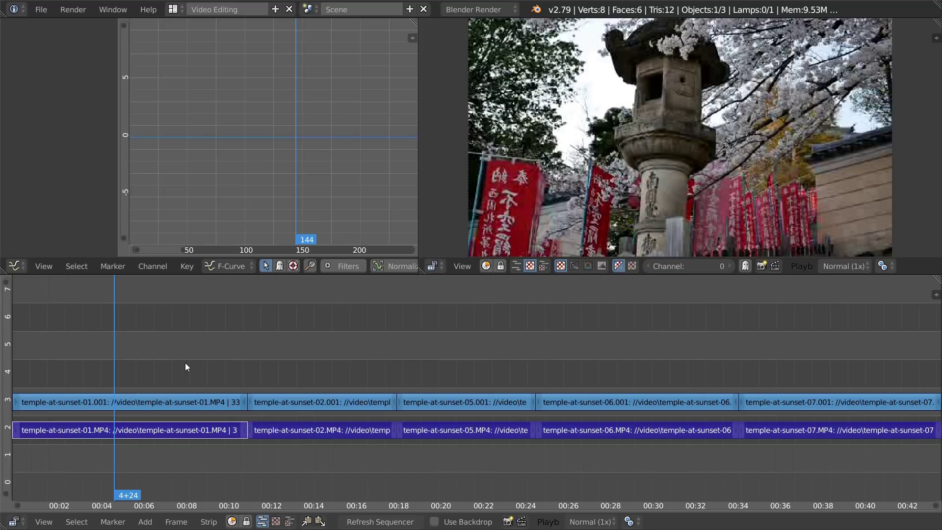
key("a")
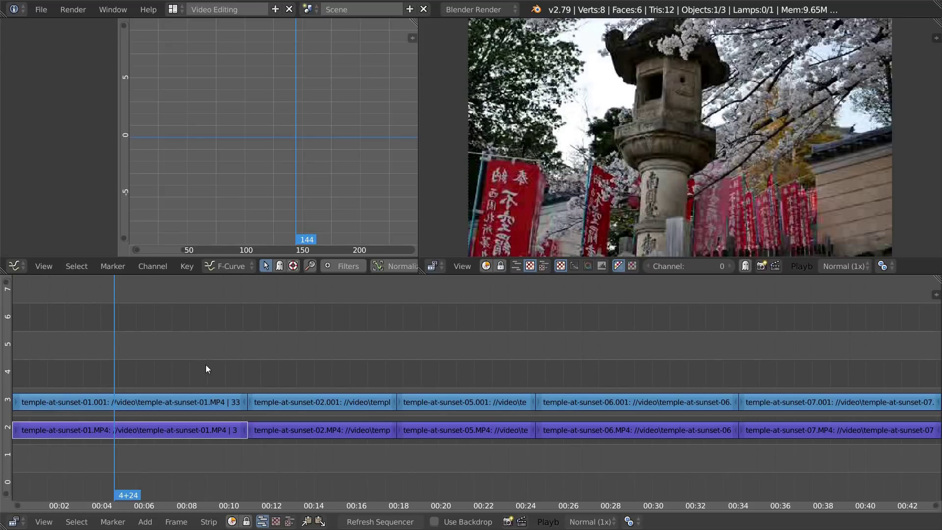
- Delete the video and audio strips of temple-at-sunset-01 and temple-at-sunset-02, trying undo and redo on the deletion, and save the file
key("b")
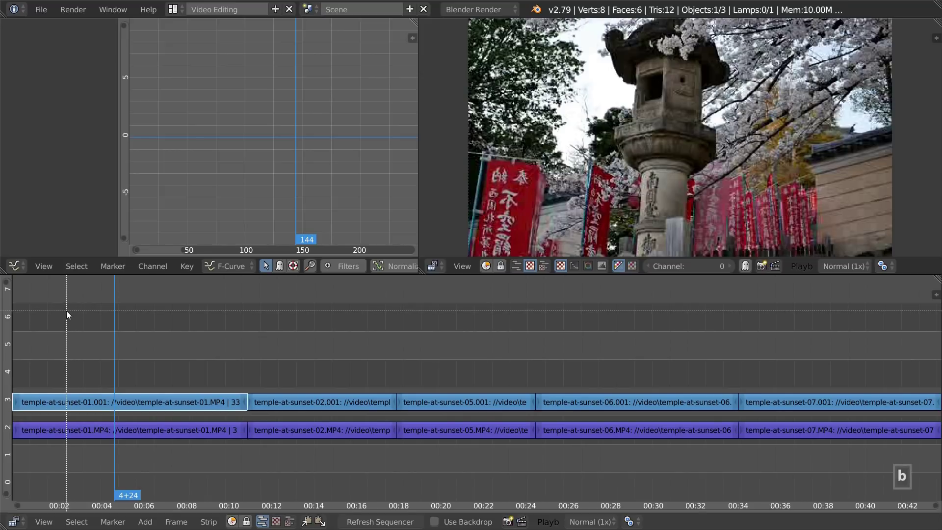
mouse_move(66, 311)
left_mouse_down()
mouse_move(237, 451)
mouse_move(359, 484)
left_mouse_up()
key("Delete")
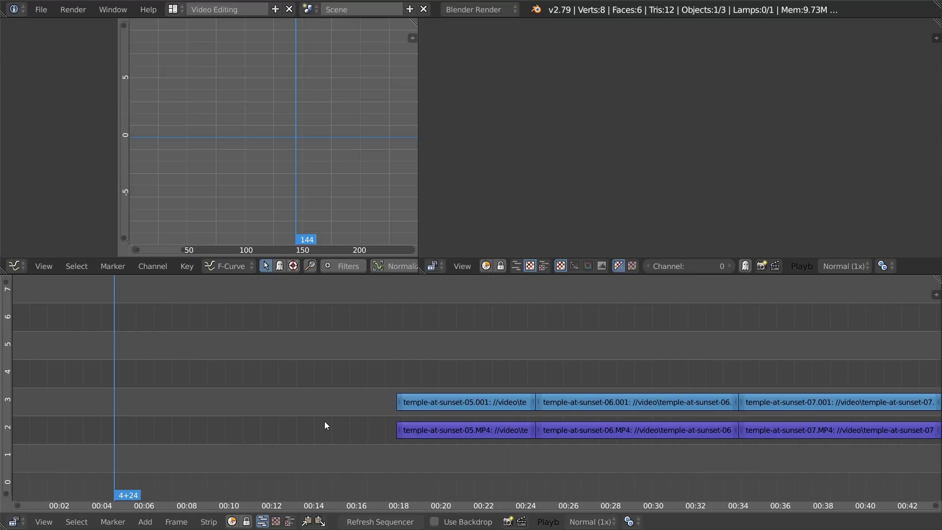
key("ctrl+z")
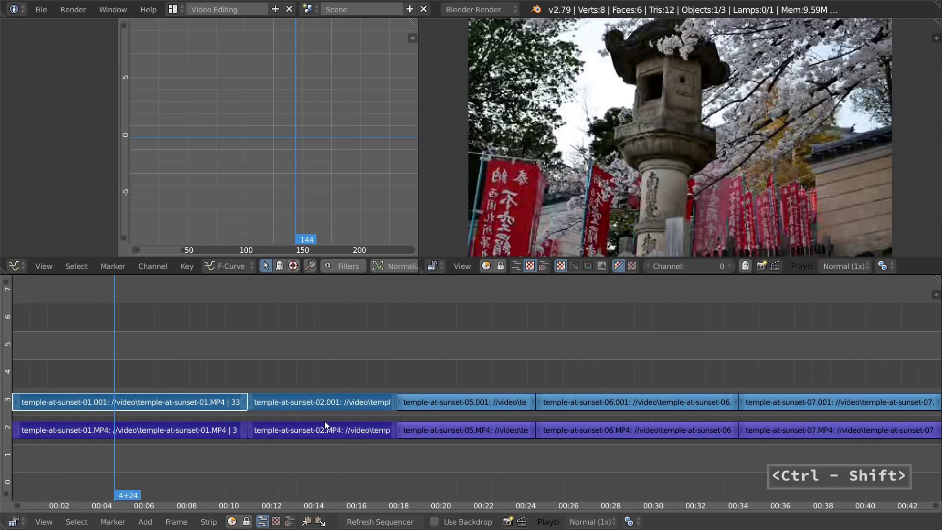
key("ctrl+shift+z")
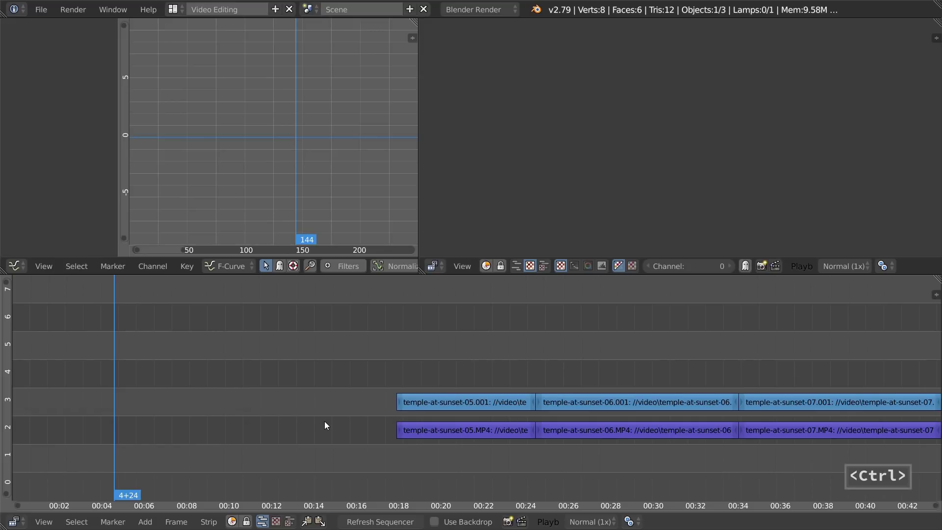
key("ctrl+z")
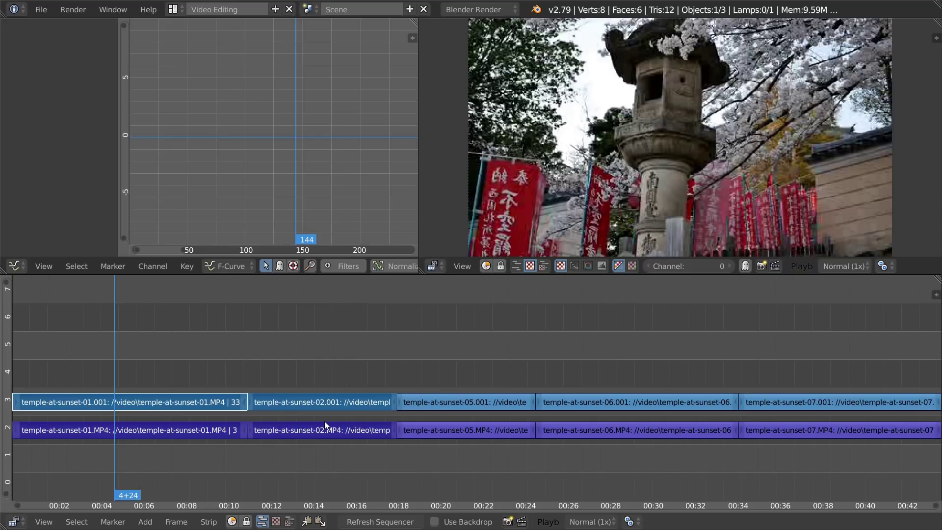
key("x")
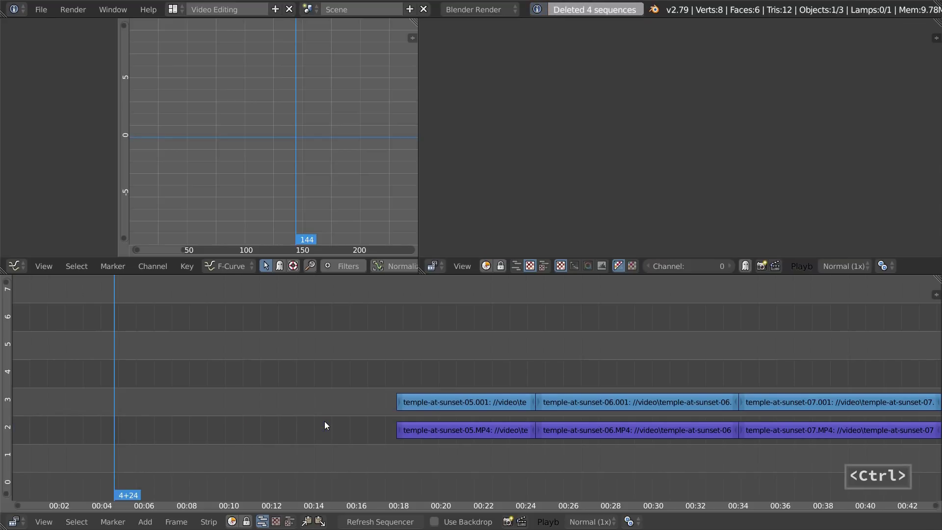
key("ctrl+s")
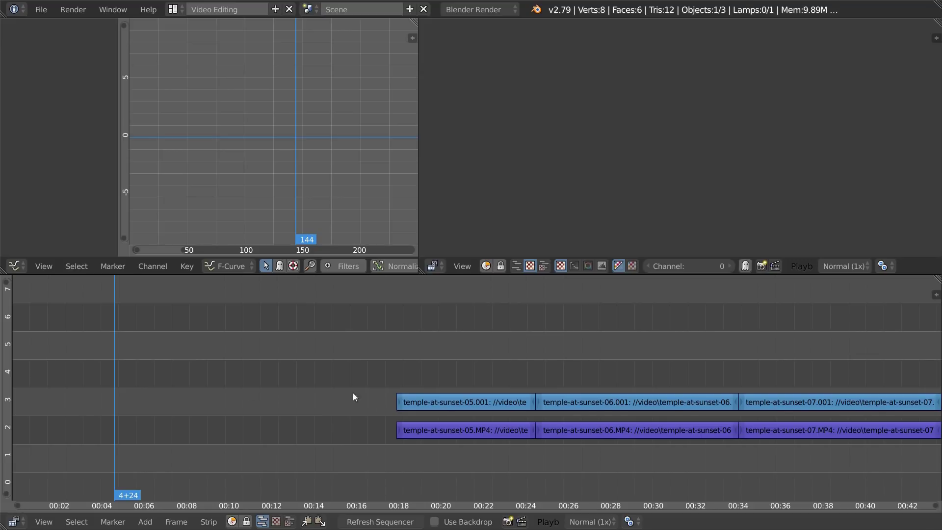
- Select all the remaining strips, set the timeline range to them and frame them in the sequencer
key("a")
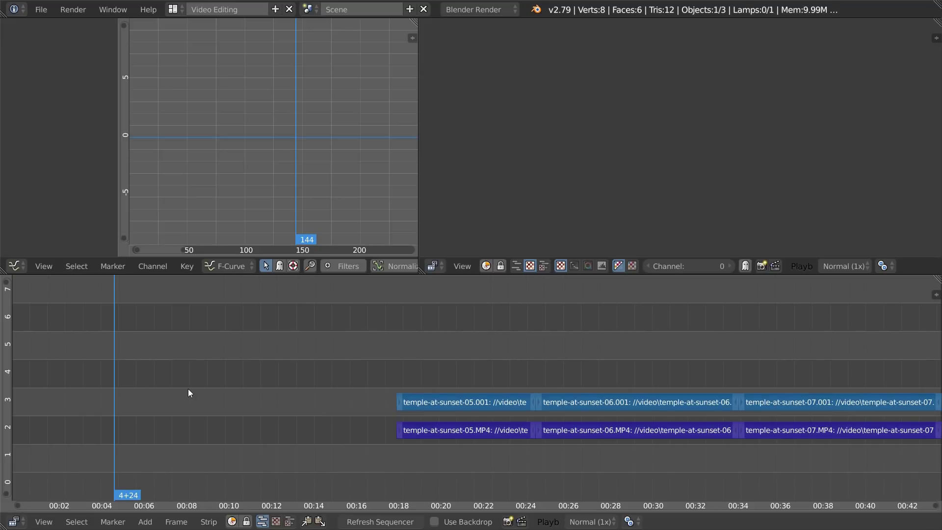
key("ctrl+alt+p")
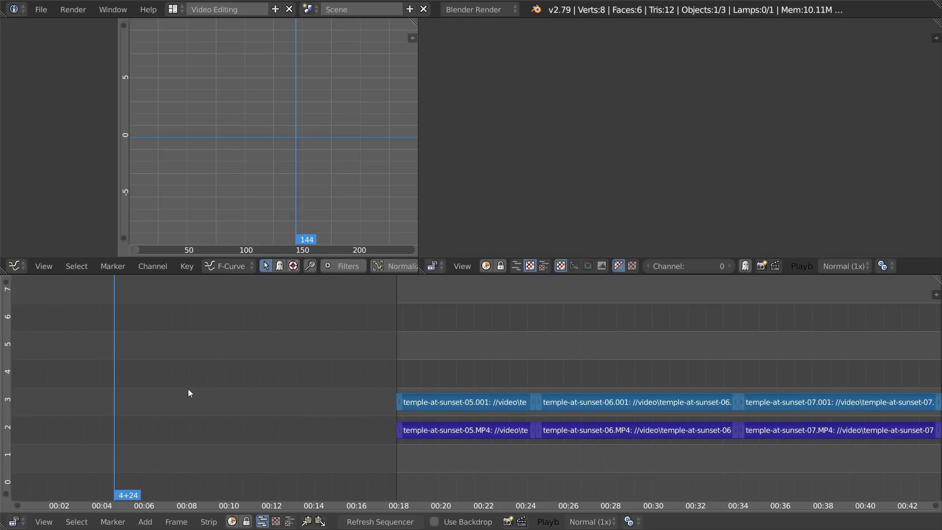
key("KP_Decimal")
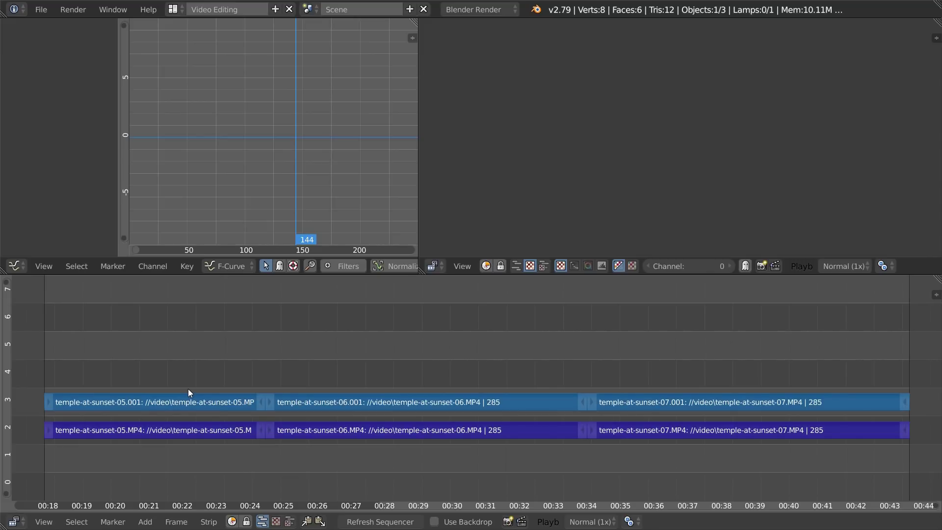
key("Home")
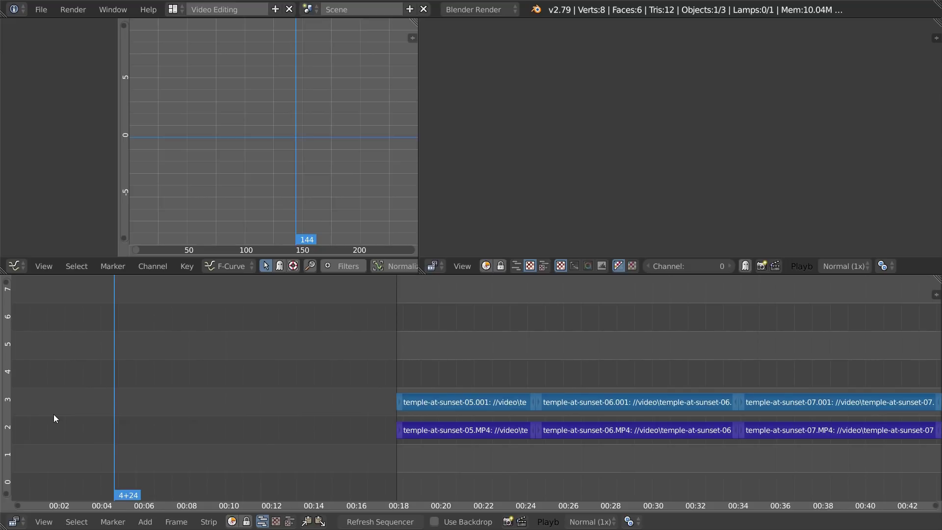
key("KP_Decimal")
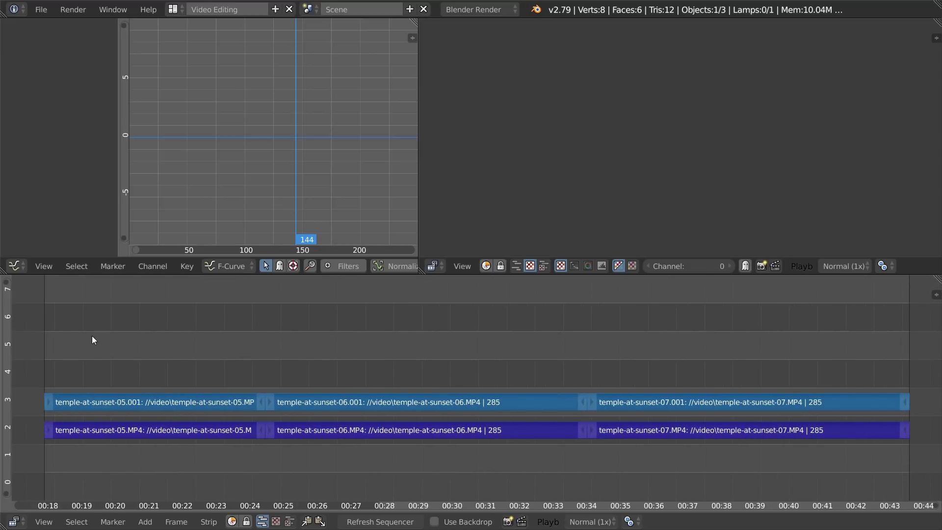
- Scrub through the temple-at-sunset-05, 06 and 07 strips, leaving the playhead at 22+21
left_click_drag(97, 338, 394, 383)
left_click_drag(337, 382, 153, 372)
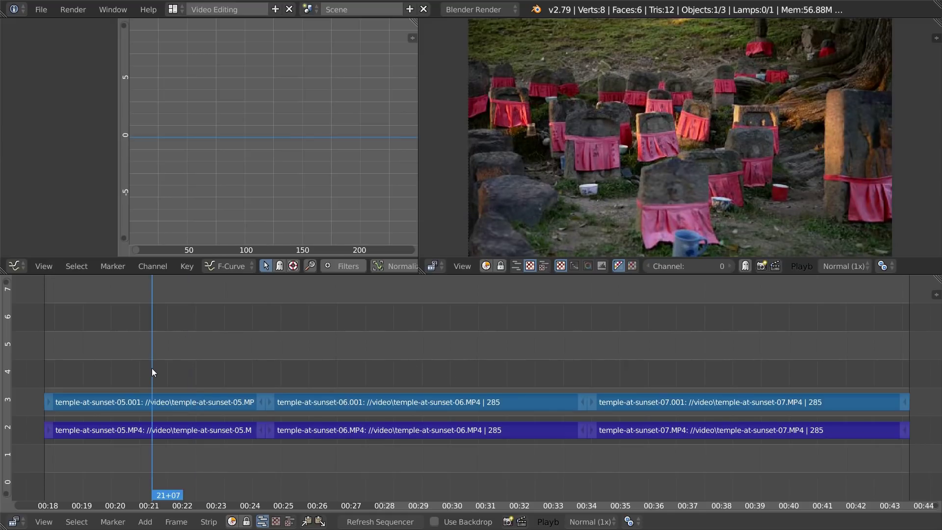
left_click(758, 359)
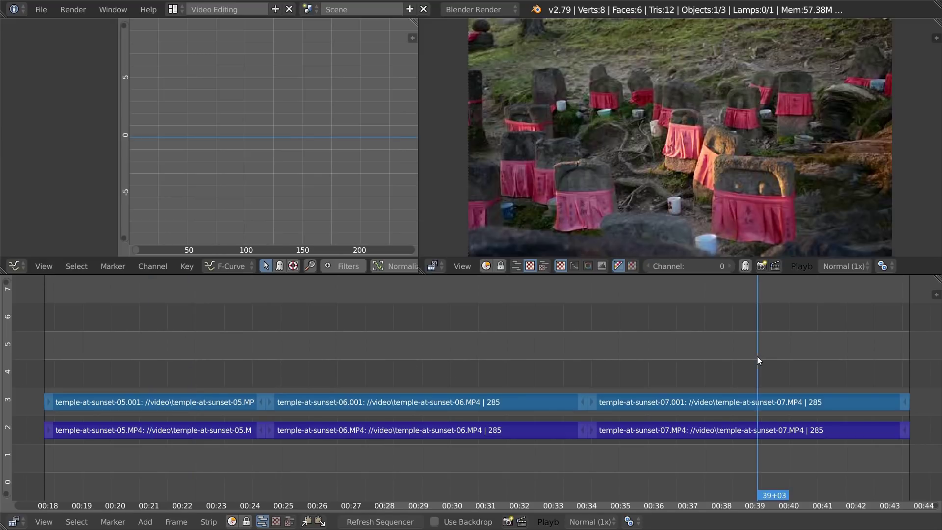
left_click(342, 357)
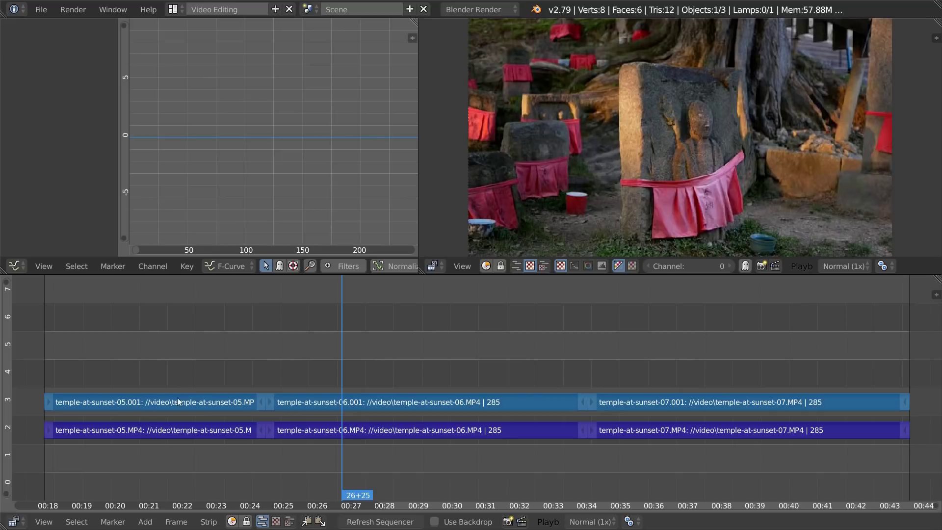
left_click(202, 363)
- Select only the temple-at-sunset-06 video strip and place the playhead over it at 27+14
right_click(340, 408)
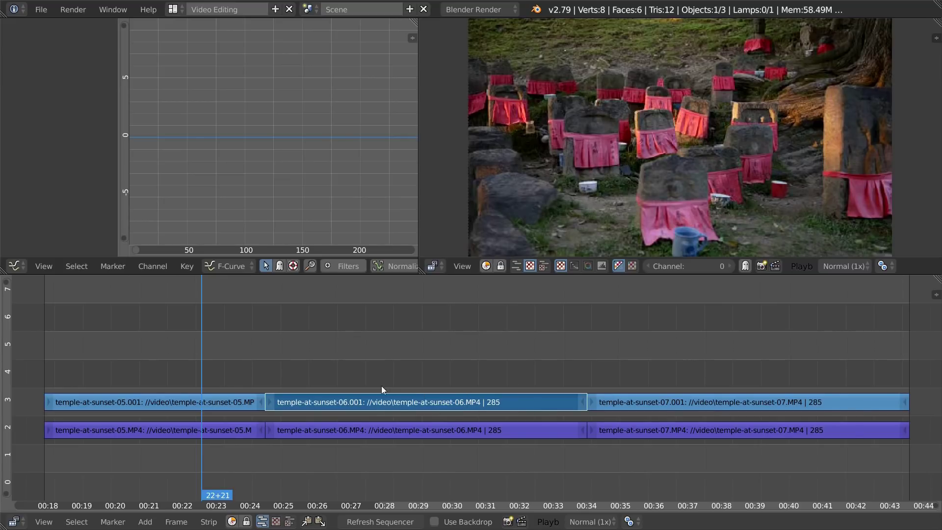
left_click(355, 368)
left_click(666, 367)
left_click(363, 387)
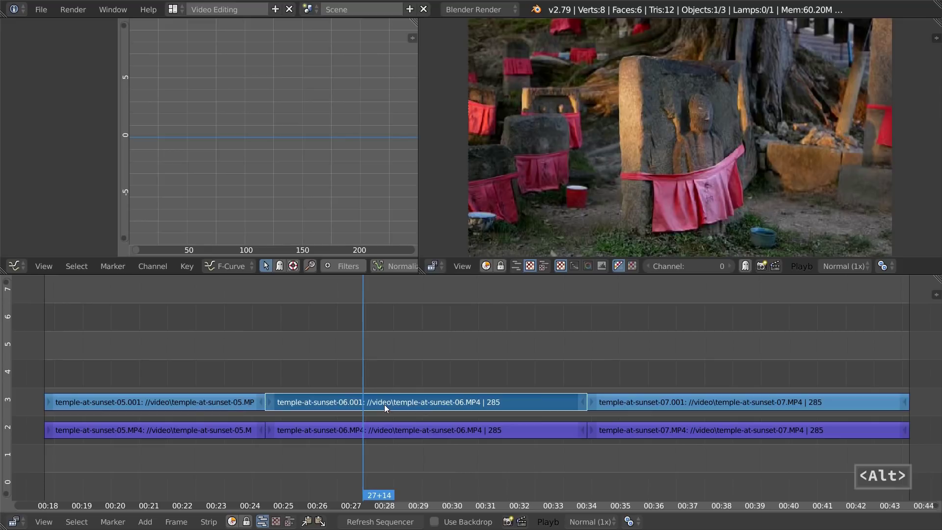
- Try swapping the temple-at-sunset-06 video strip with temple-at-sunset-07, back and again, and swap the matching audio strips too
key("alt+Right")
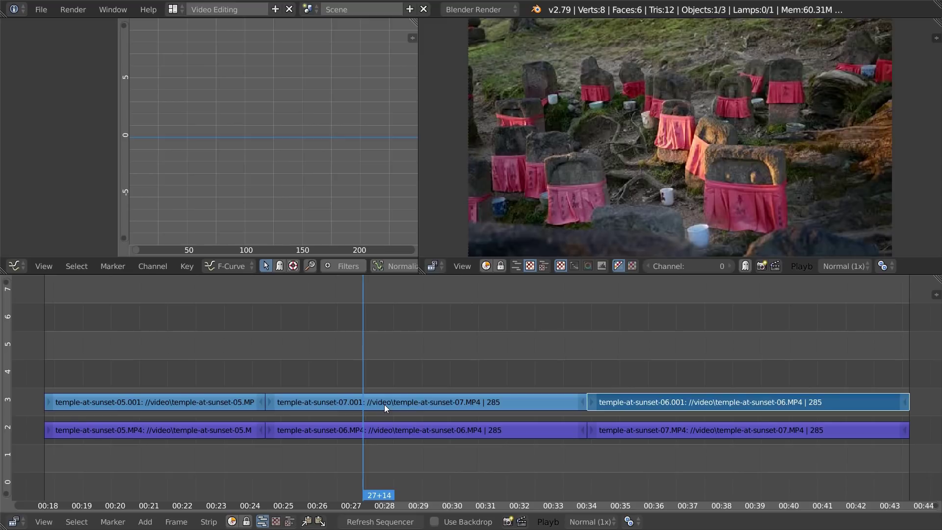
key("alt+Left")
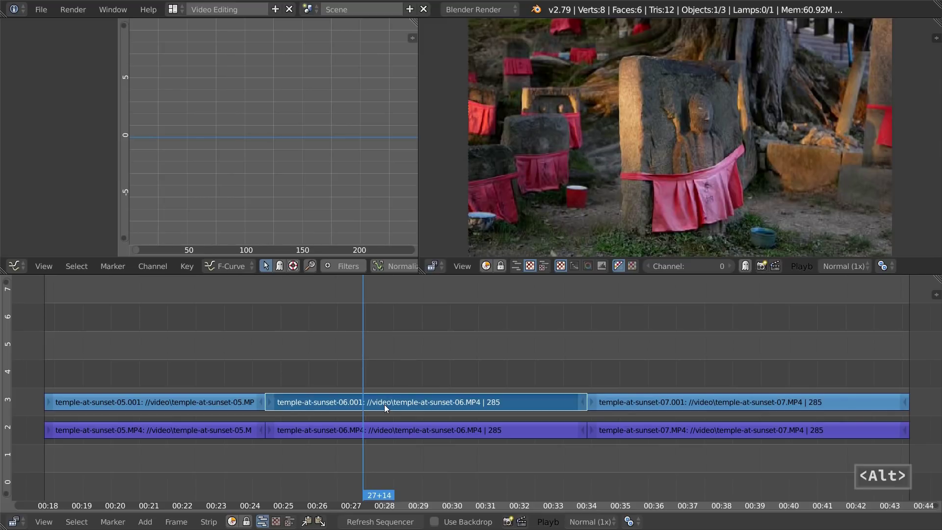
key("alt+Right")
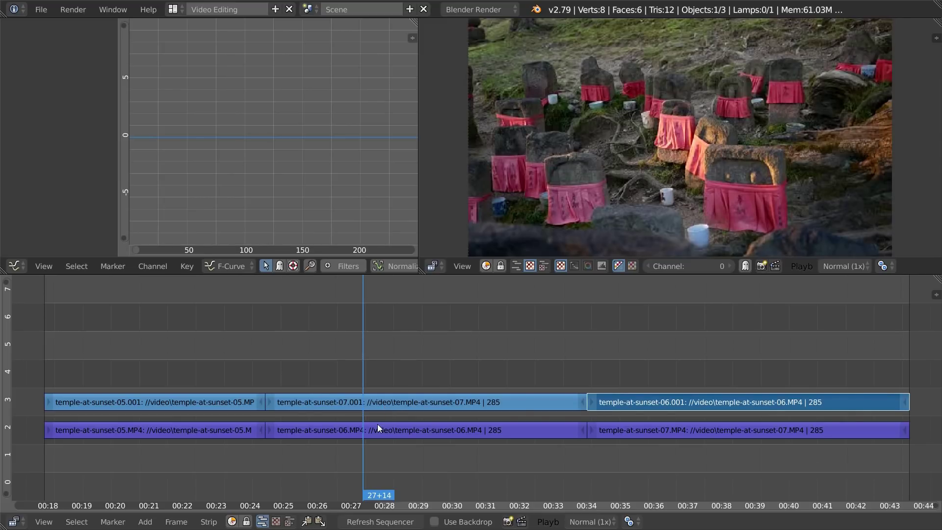
right_click(377, 423)
key("alt+Right")
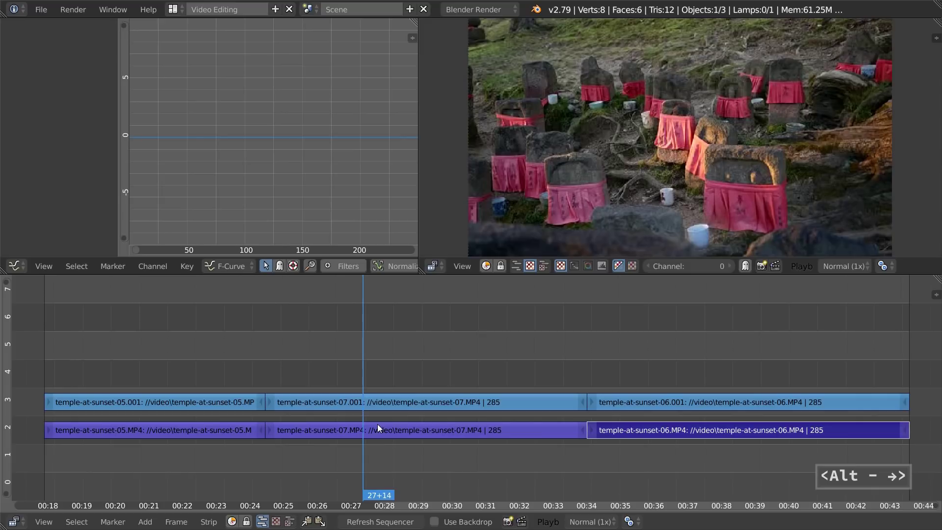
- Undo the swaps of the temple-at-sunset-06 and temple-at-sunset-07 strips
key("ctrl+z")
key("ctrl+z")
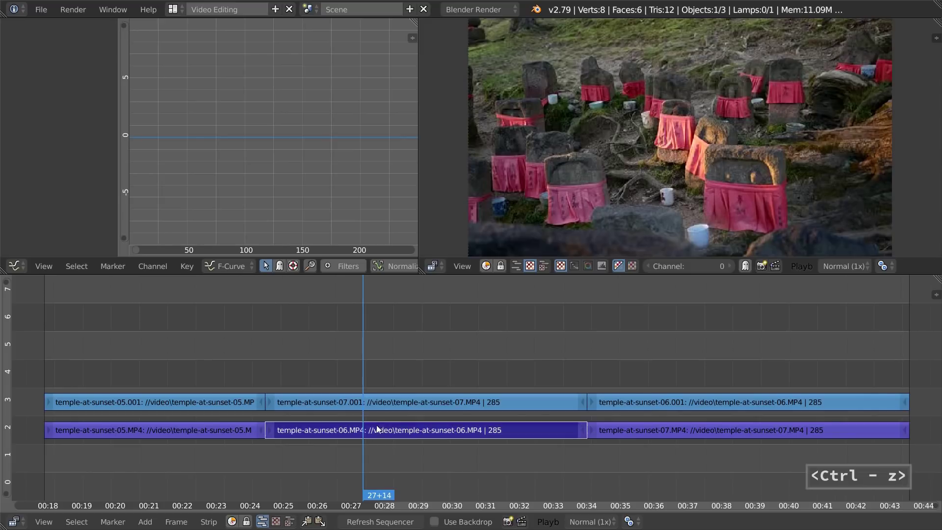
key("ctrl+z")
- Select the temple-at-sunset-06 video and audio strips together and move them directly after the temple-at-sunset-07 strips
scroll(464, 377, "down", 4)
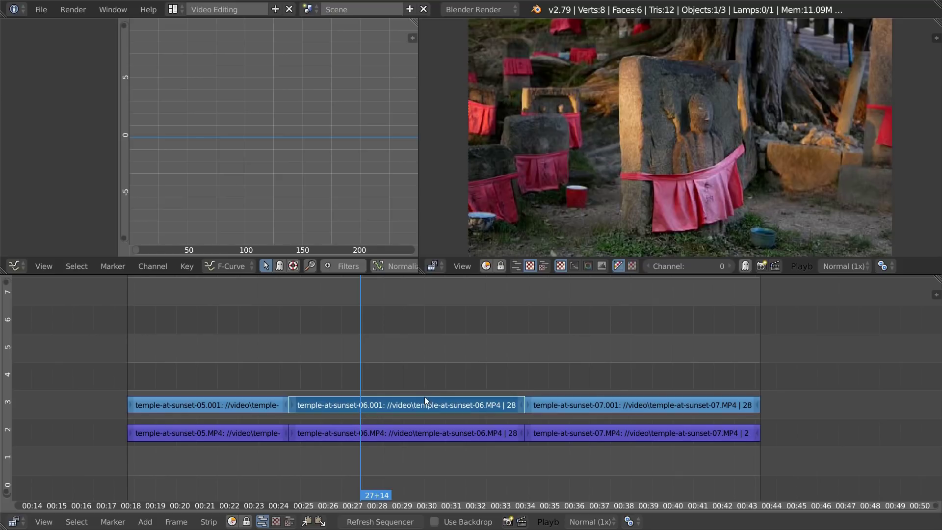
key("b")
left_click_drag(358, 345, 402, 441)
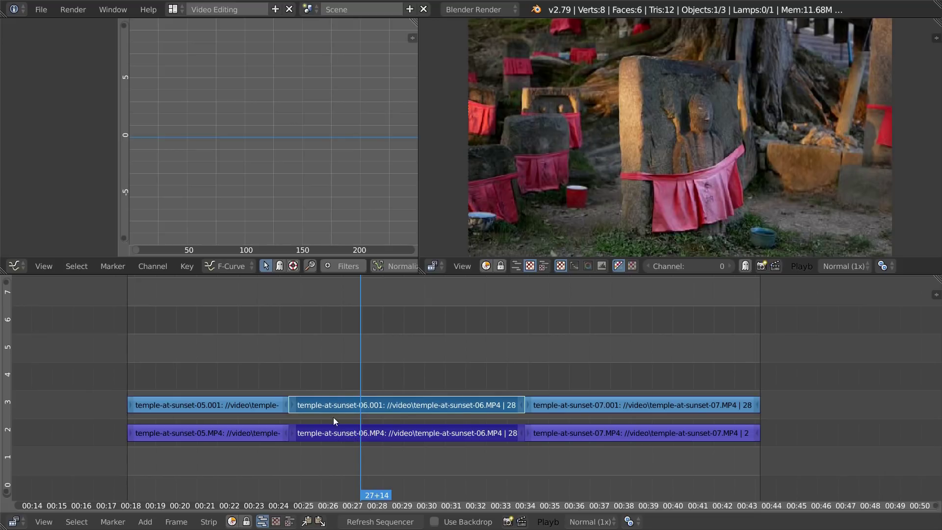
key("g")
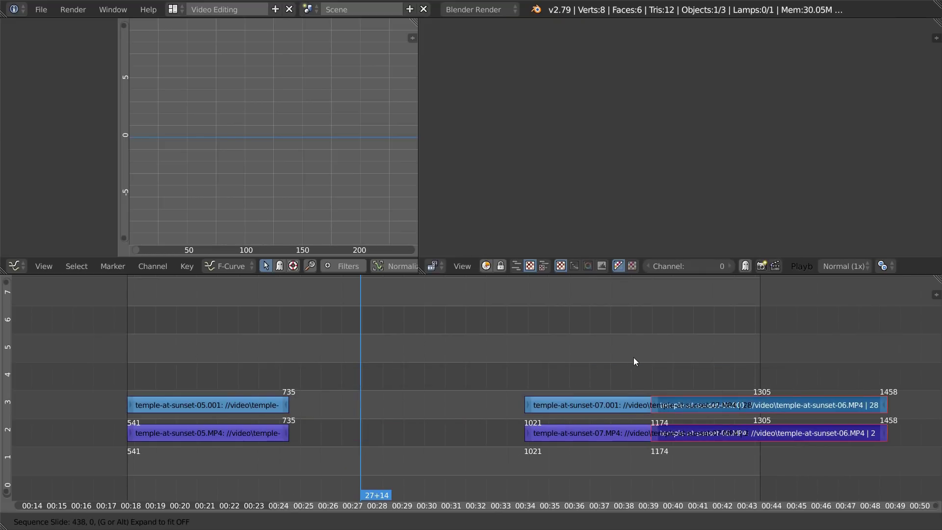
left_click(577, 359)
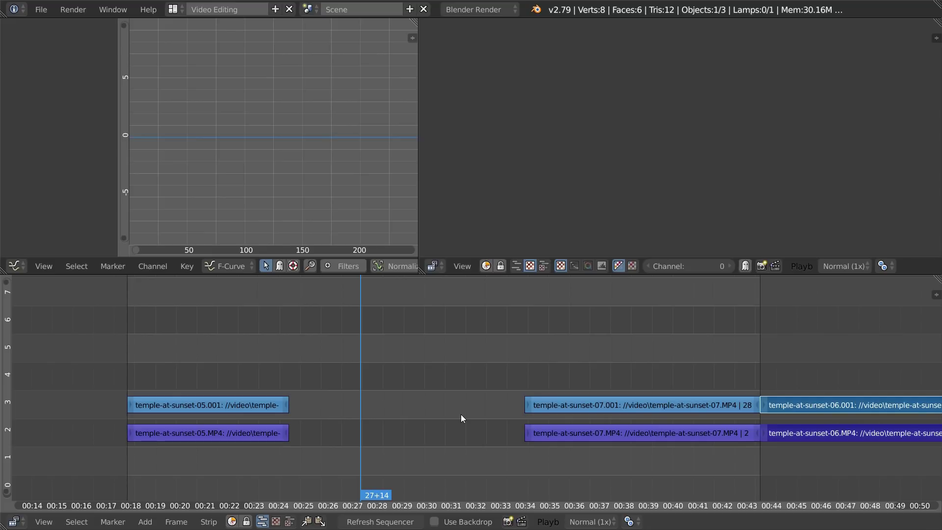
- Close the gap between the temple-at-sunset-05 and temple-at-sunset-07 strips, undoing the removal once and repeating it at 27+02
key("BackSpace")
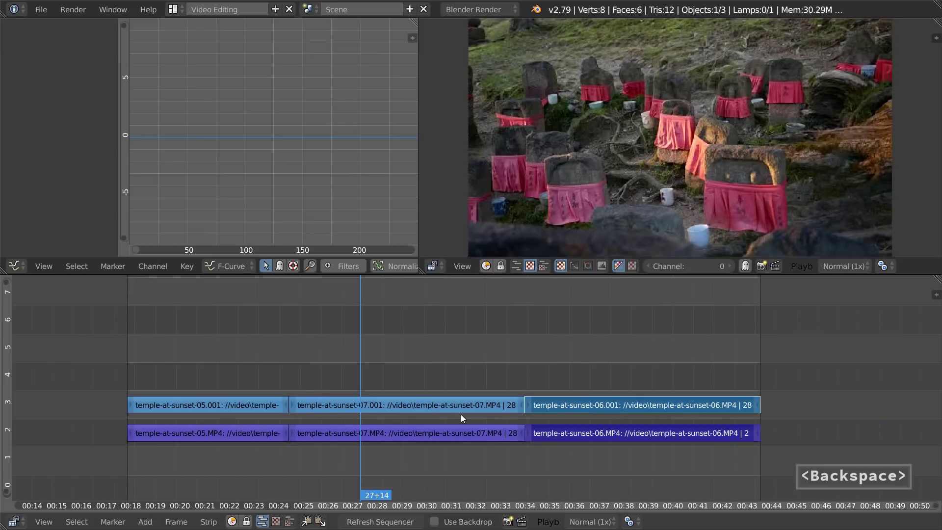
key("ctrl+z")
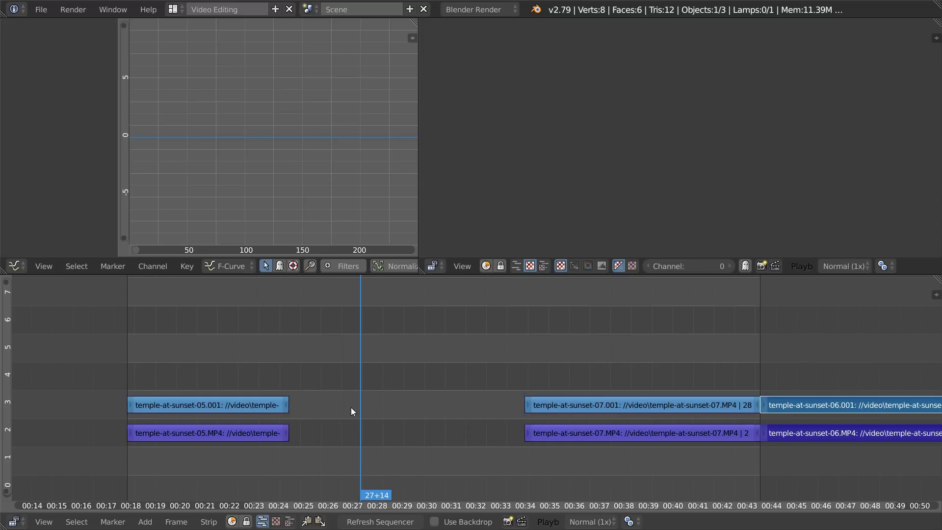
key("ctrl")
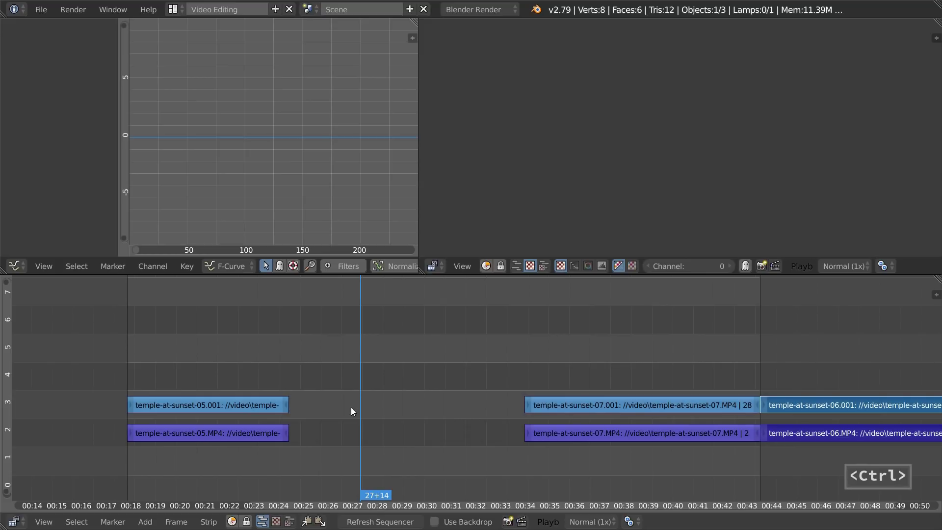
left_click(351, 407, "ctrl")
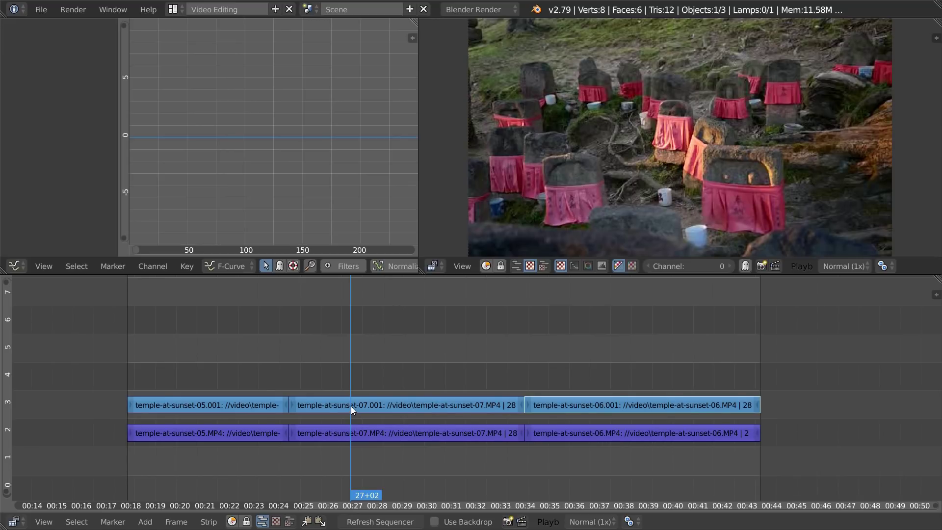
- Select all strips, frame them in the sequencer and toggle their selection again
key("a")
scroll(352, 407, "up", 2)
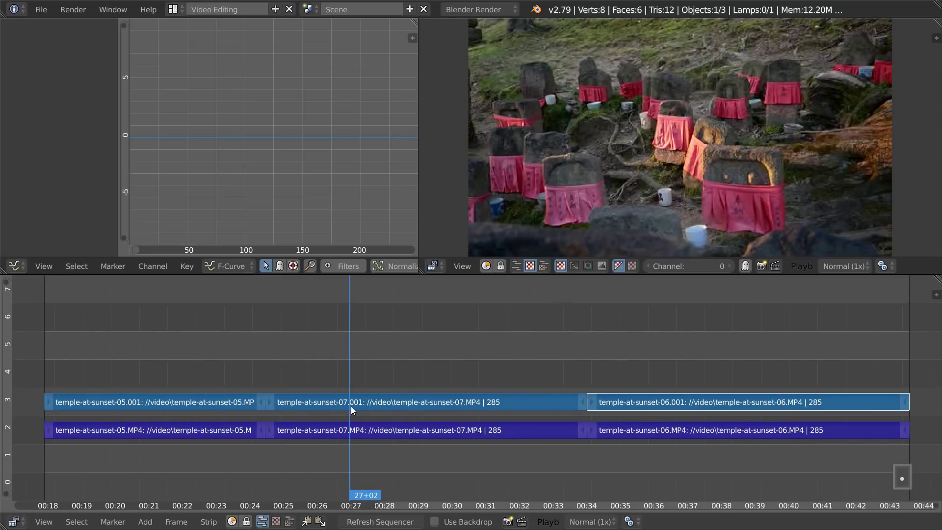
key("a")
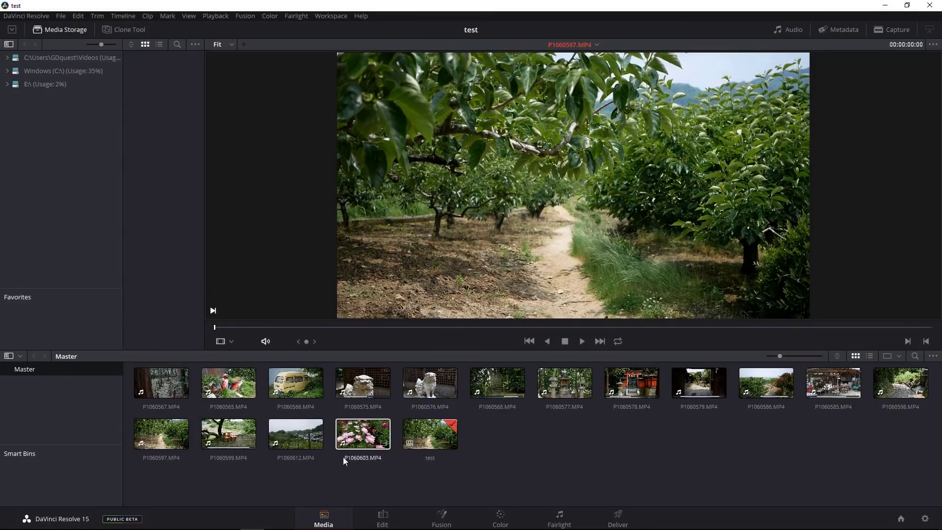
- Switch to DaVinci Resolve, open clips P1060612.MP4 and P1060597.MP4 in the viewer and mark an in point on the latter
left_click(300, 436)
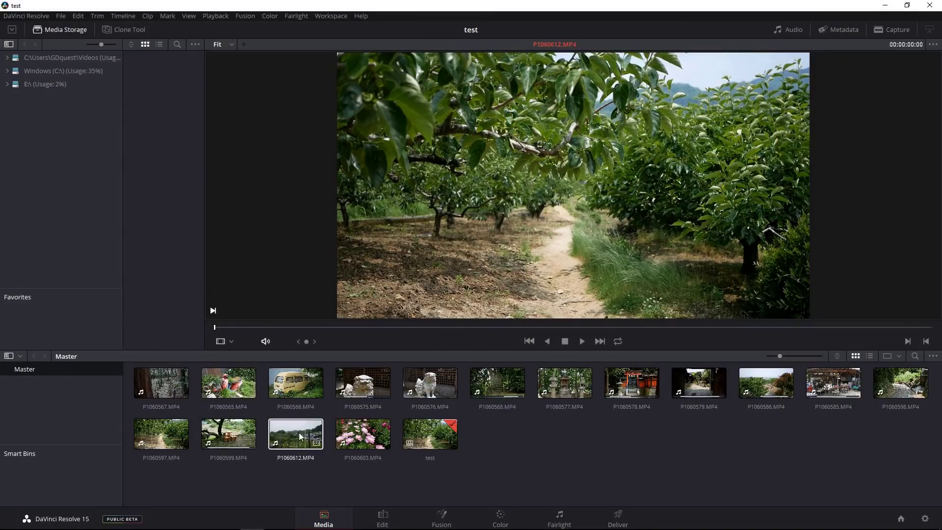
left_click(169, 431)
left_click_drag(222, 326, 331, 347)
key("i")
mouse_move(402, 327)
left_mouse_down()
mouse_move(708, 328)
mouse_move(402, 336)
left_mouse_up()
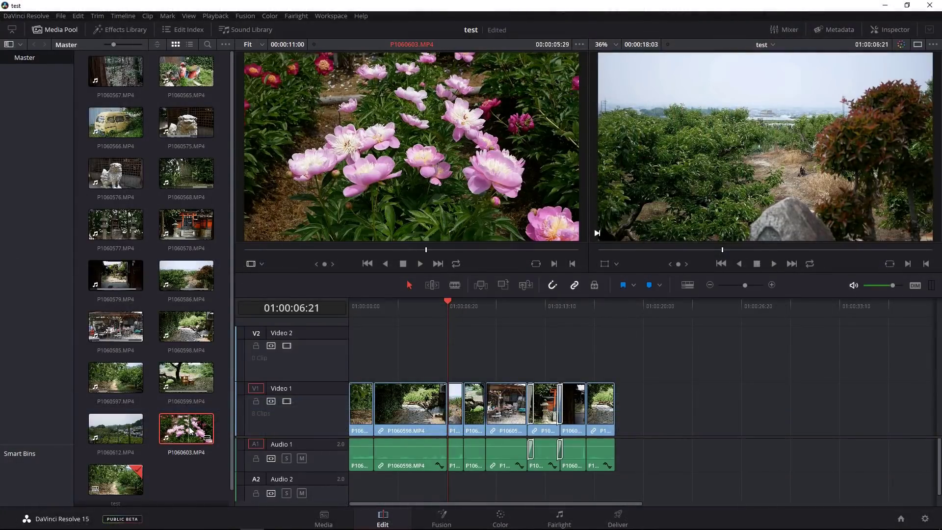
- Load P1060598.MP4 into the source viewer, mark its in and out points and add the excerpt to the end of the timeline
left_click(196, 320)
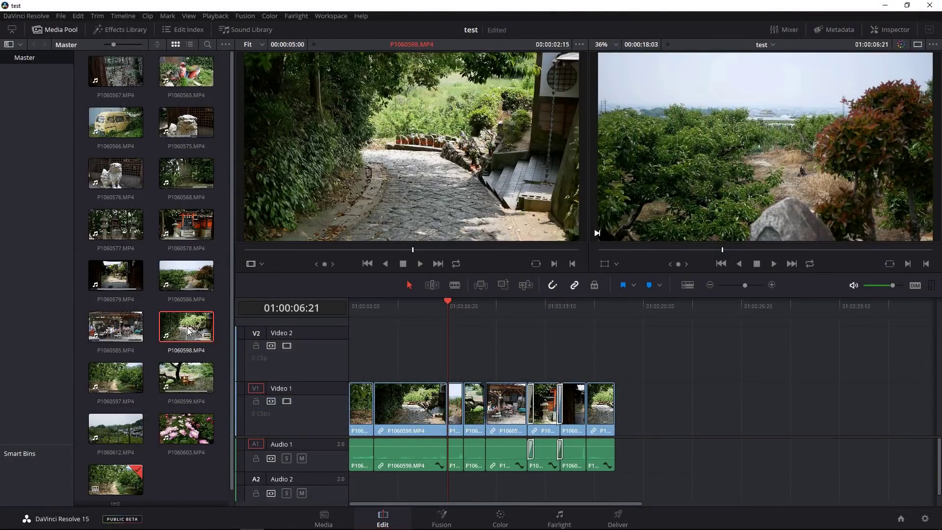
left_click_drag(271, 250, 488, 250)
key("i")
key("o")
left_click_drag(446, 195, 620, 417)
left_click_drag(689, 393, 331, 405)
mouse_move(403, 403)
left_mouse_down()
mouse_move(402, 366)
mouse_move(401, 415)
left_mouse_up()
left_click_drag(687, 446, 502, 451)
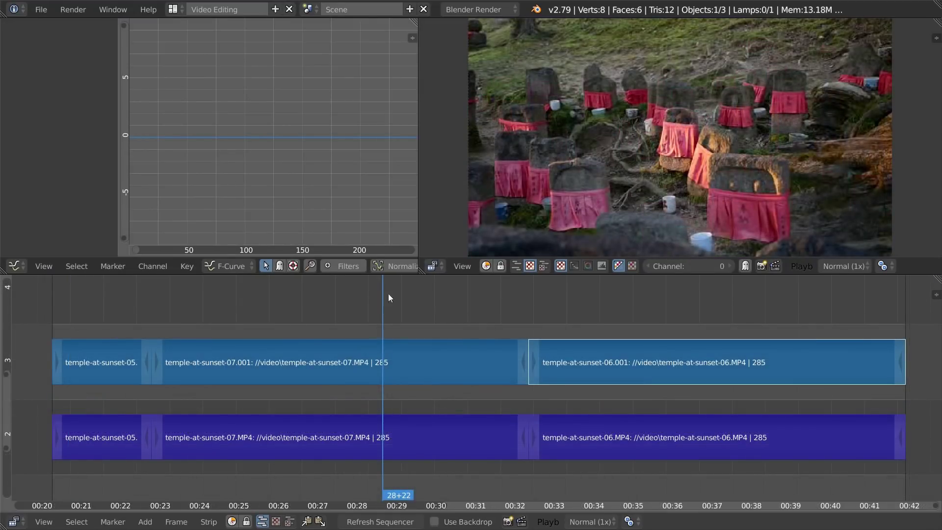
- Back in Blender, select the temple-at-sunset-07 video and audio strips and trim away their part before the playhead at 28+22
key("b")
left_click_drag(459, 293, 317, 455)
key("ctrl+k")
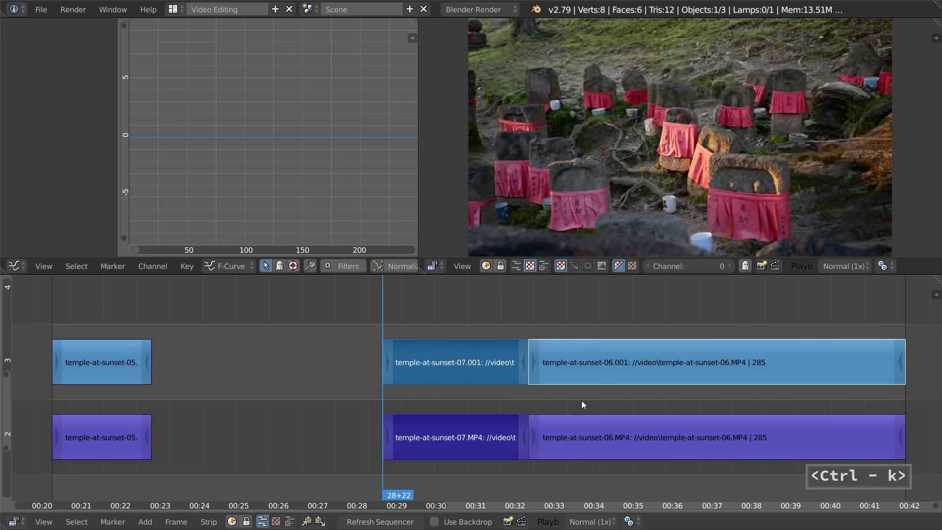
left_click_drag(396, 313, 474, 338)
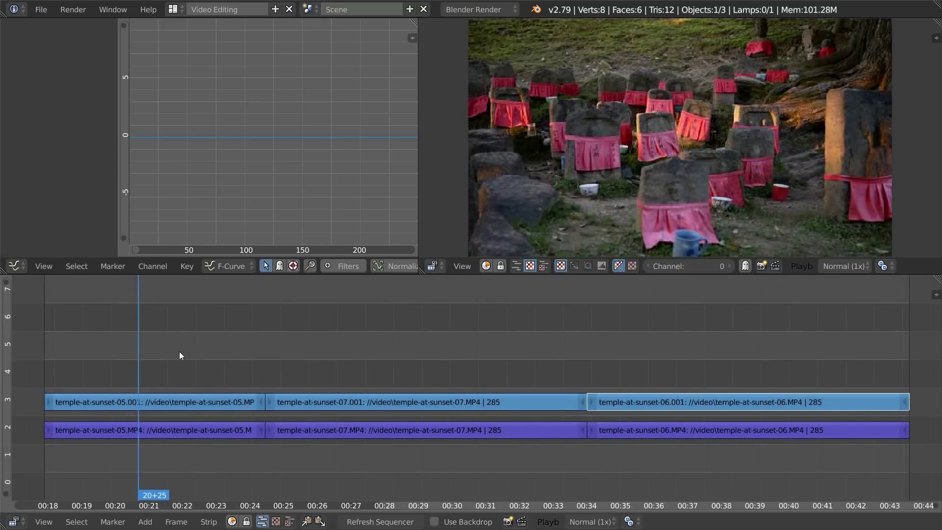
- Scrub through the beginning of the temple-at-sunset-05 strips and place the playhead at 20+12
key("ctrl")
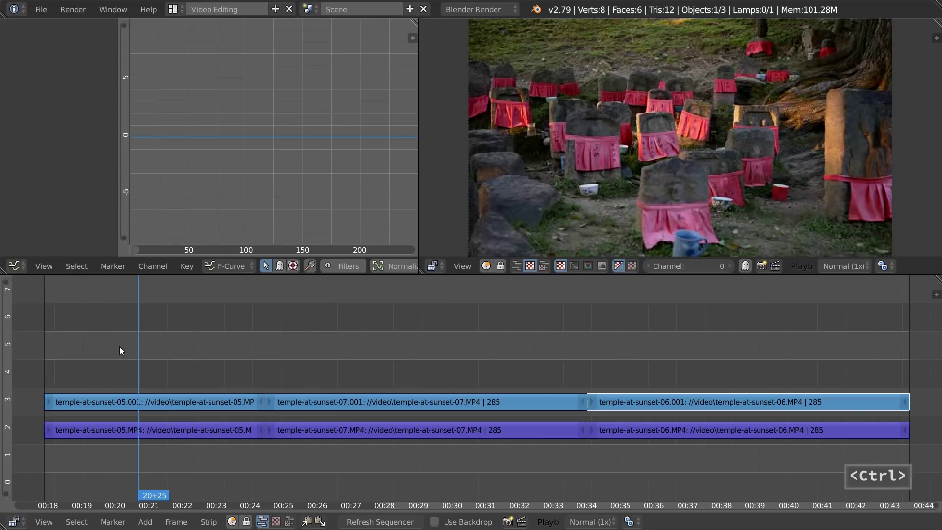
middle_click_drag(119, 346, 143, 368, "ctrl")
middle_click_drag(155, 404, 321, 333)
middle_click_drag(384, 337, 376, 338, "ctrl")
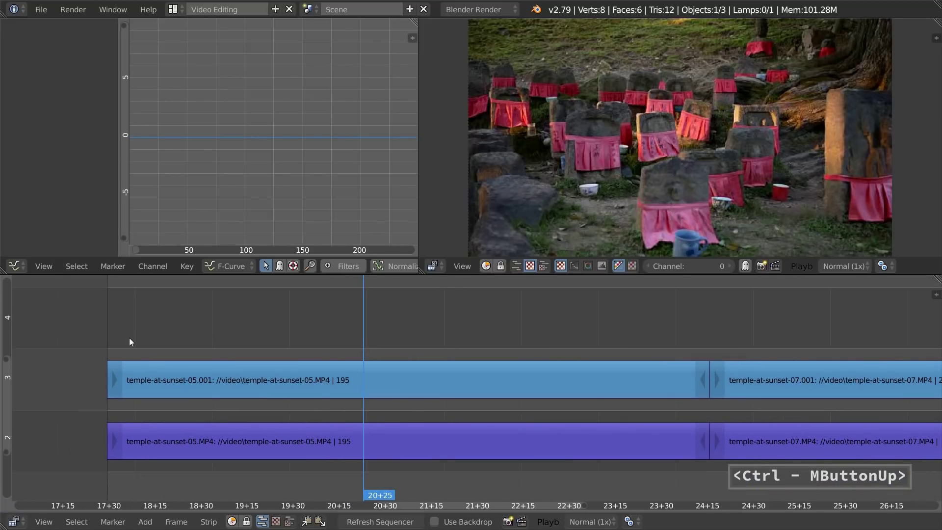
left_click_drag(102, 320, 326, 319)
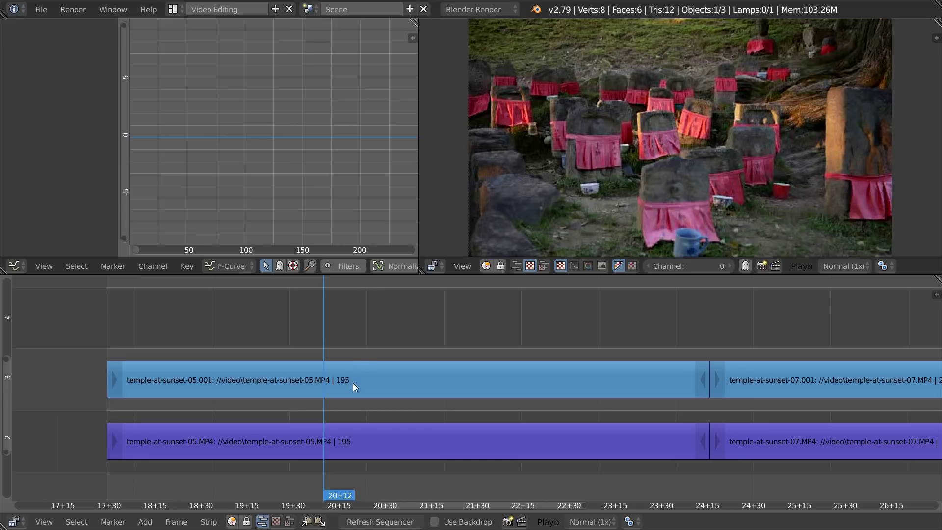
- Try cutting the temple-at-sunset-05 strips at the playhead and deleting the parts before it, and undo both operations
key("a")
key("k")
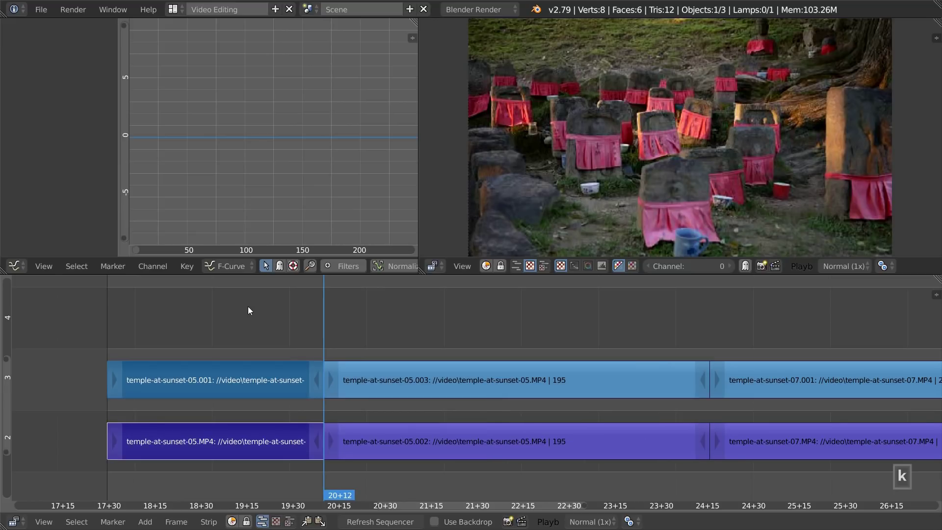
key("Delete")
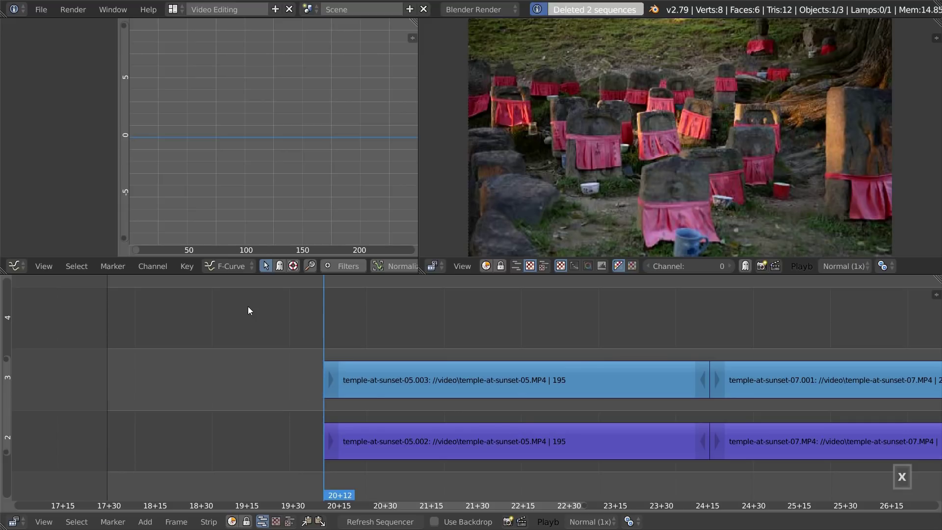
key("ctrl+z")
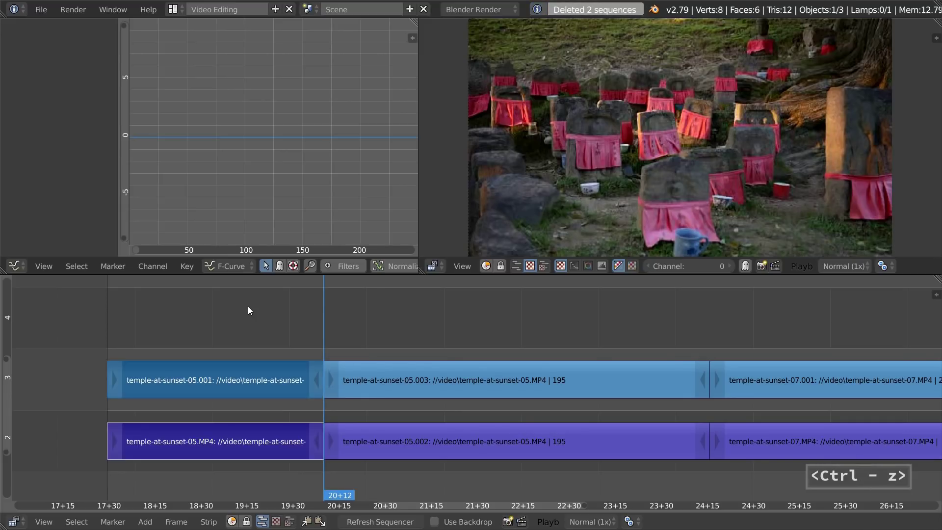
key("ctrl+z")
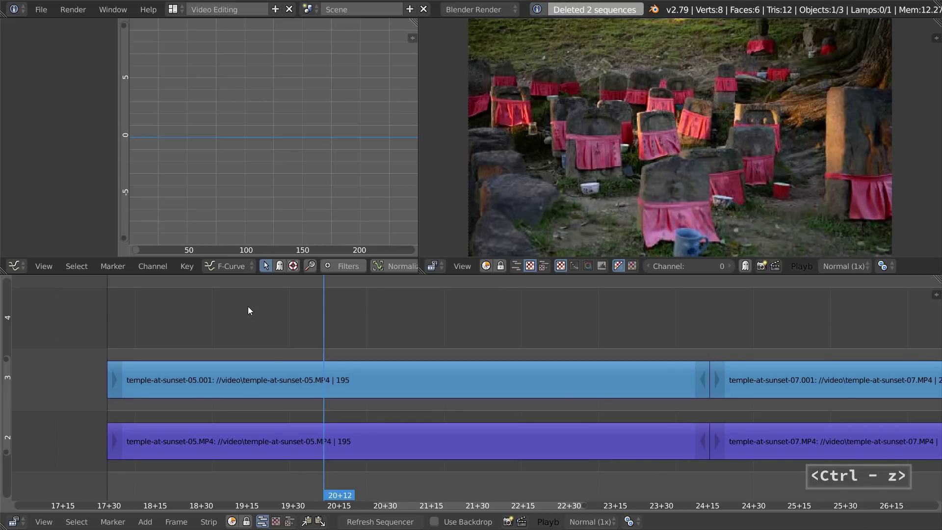
- Try trimming the start of the temple-at-sunset-05 video and audio strips directly to 20+12, and undo the trim
right_click(323, 331, "ctrl")
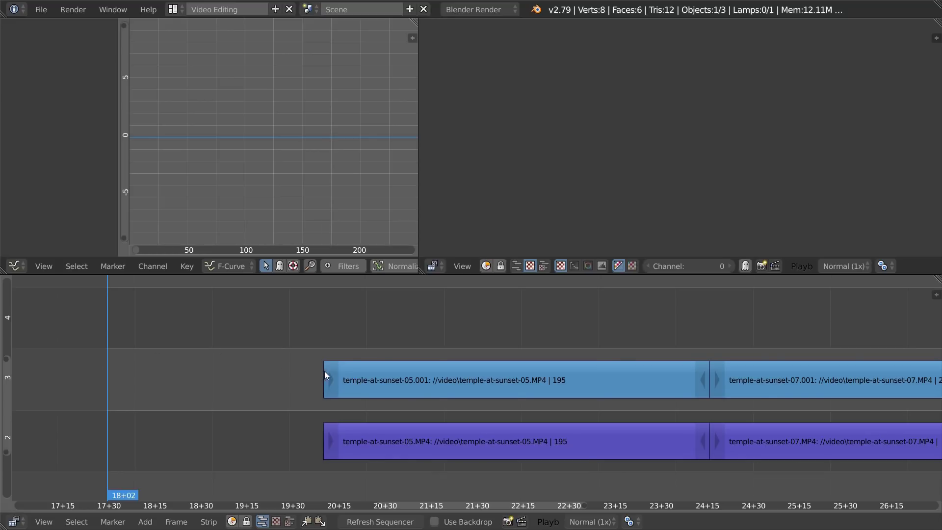
key("ctrl+z")
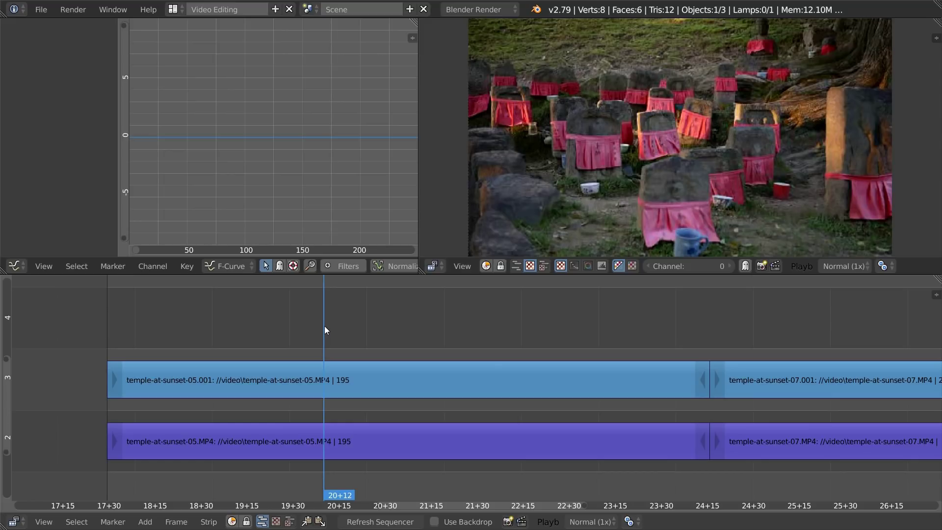
- Cut the temple-at-sunset-05 video and audio strips at 20+12
key("ctrl")
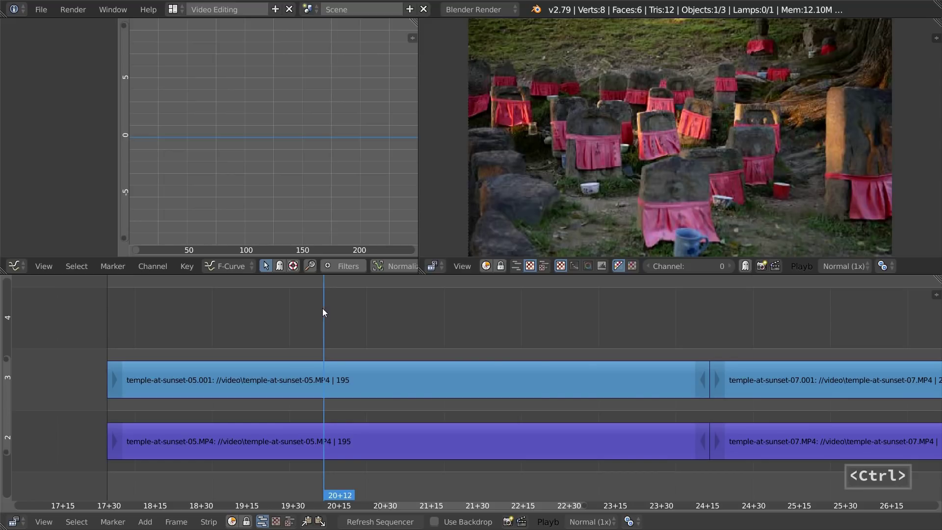
left_click(323, 304, "ctrl")
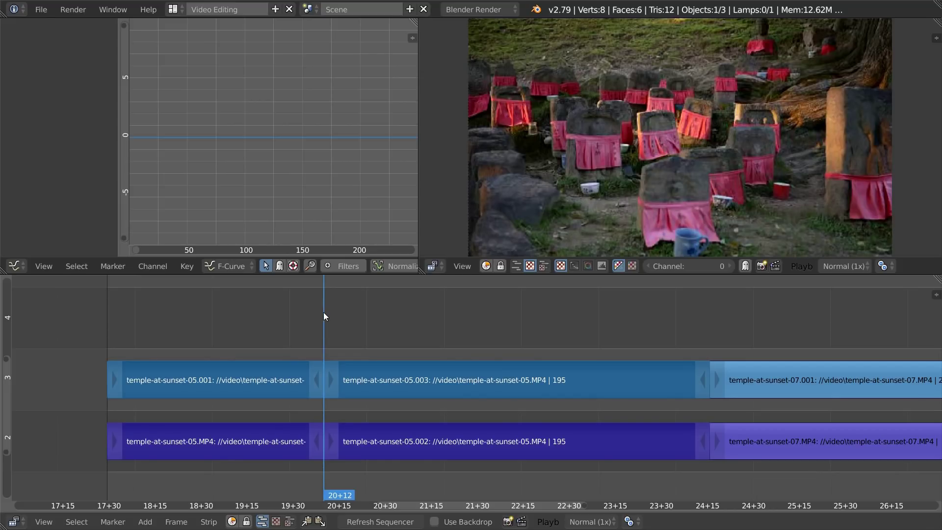
- Try deleting the video and audio pieces of temple-at-sunset-05 before the cut, and undo the deletion and selection
key("b")
left_click_drag(263, 331, 170, 472)
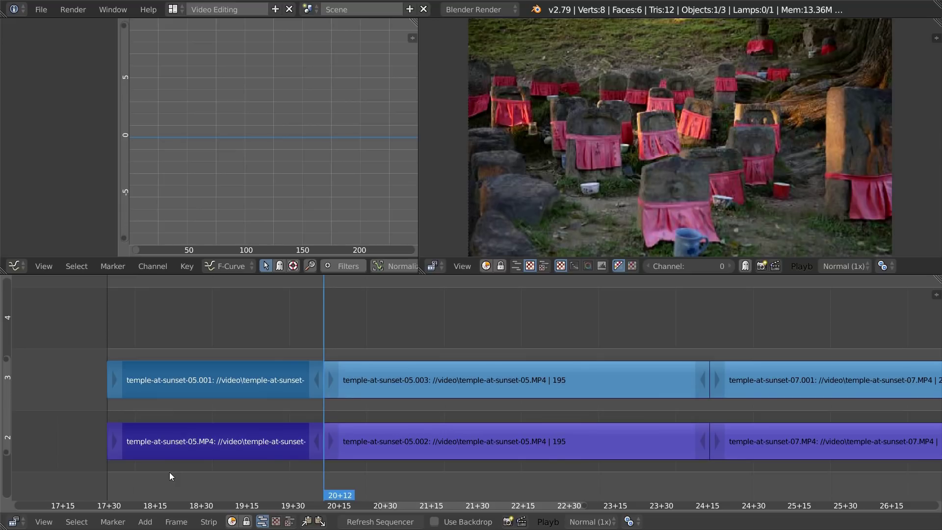
key("Delete")
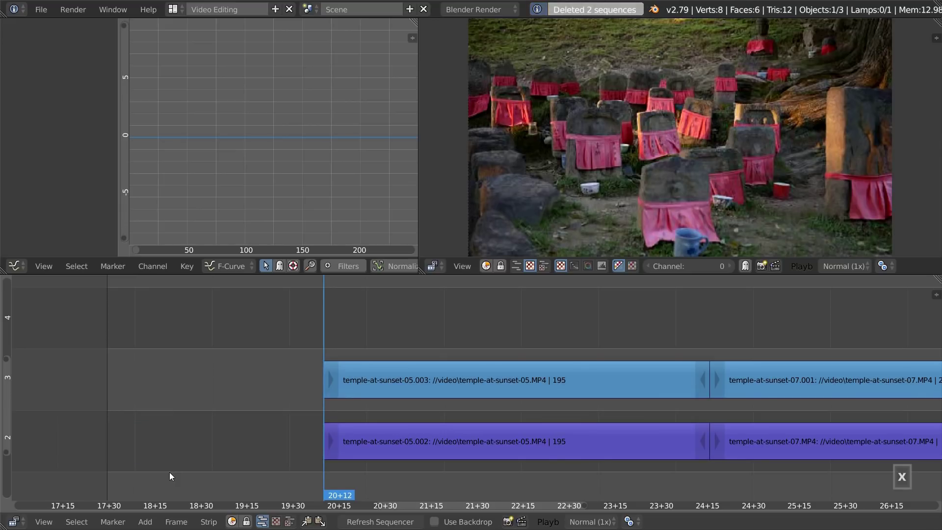
key("ctrl+z")
key("ctrl+z")
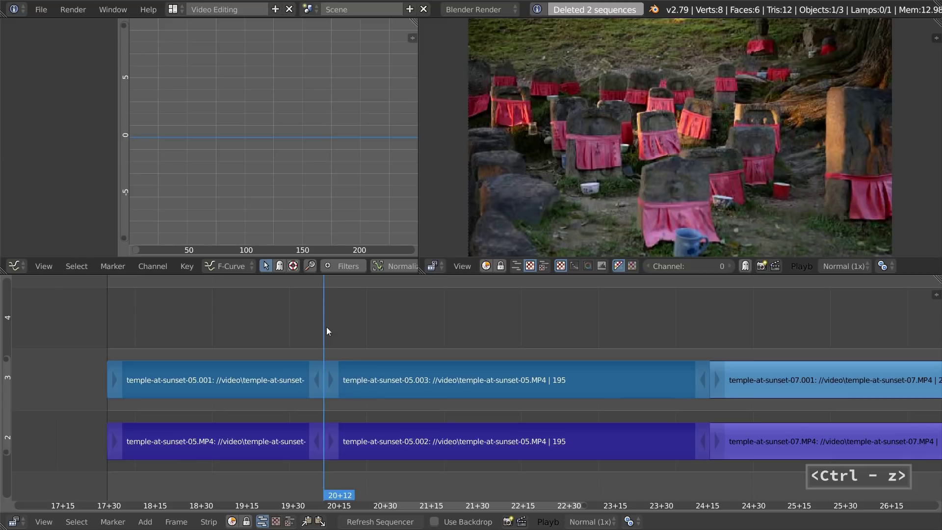
- Undo the cut at 20+12, try trimming both temple-at-sunset-05 strips' start up to 20+12, and undo the trim
key("ctrl+z")
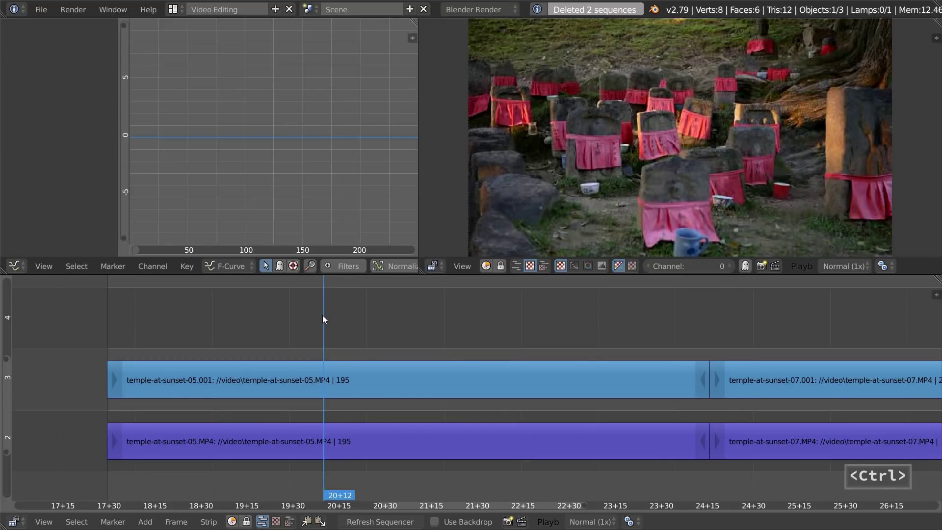
left_click(322, 311, "ctrl")
left_click_drag(322, 311, 105, 317, "ctrl")
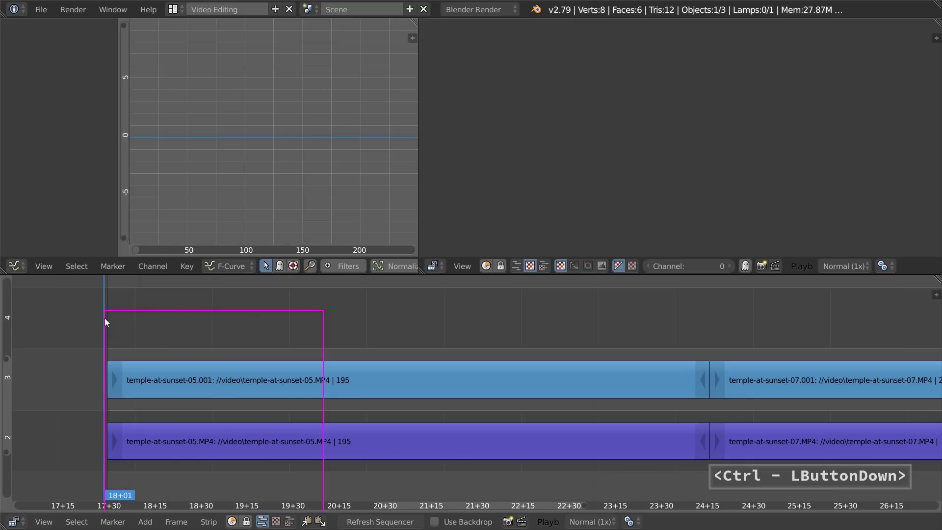
left_click_drag(105, 318, 84, 324, "ctrl")
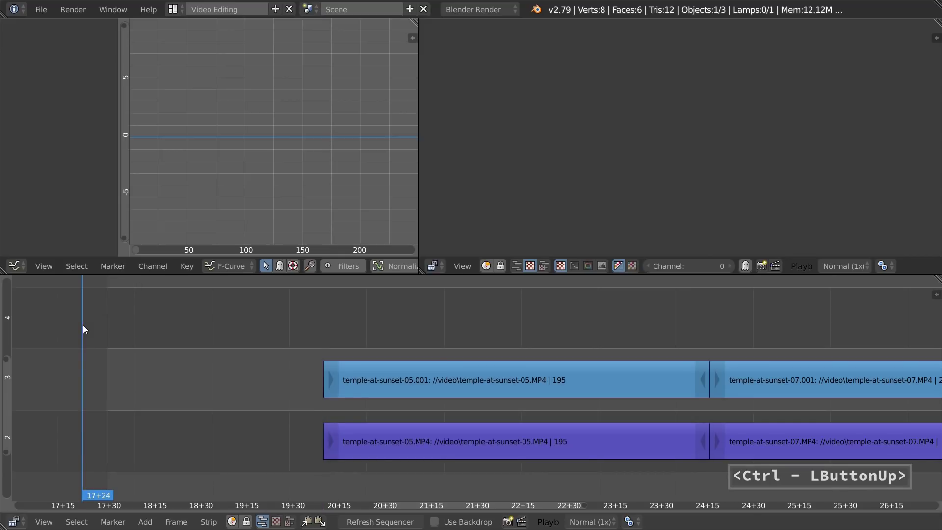
key("ctrl+z")
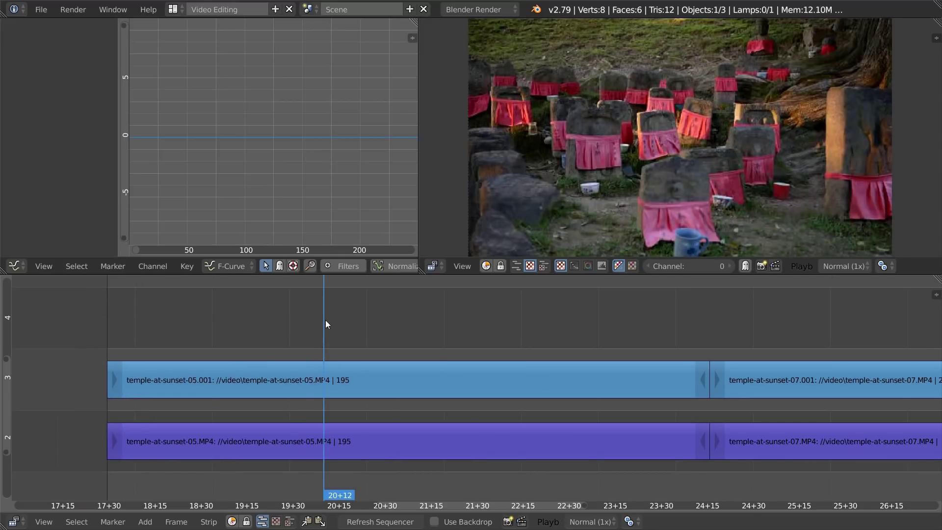
- Try cutting only the temple-at-sunset-05 video strip at 20+12 and trimming its start there, undoing each operation
left_click(323, 380, "ctrl")
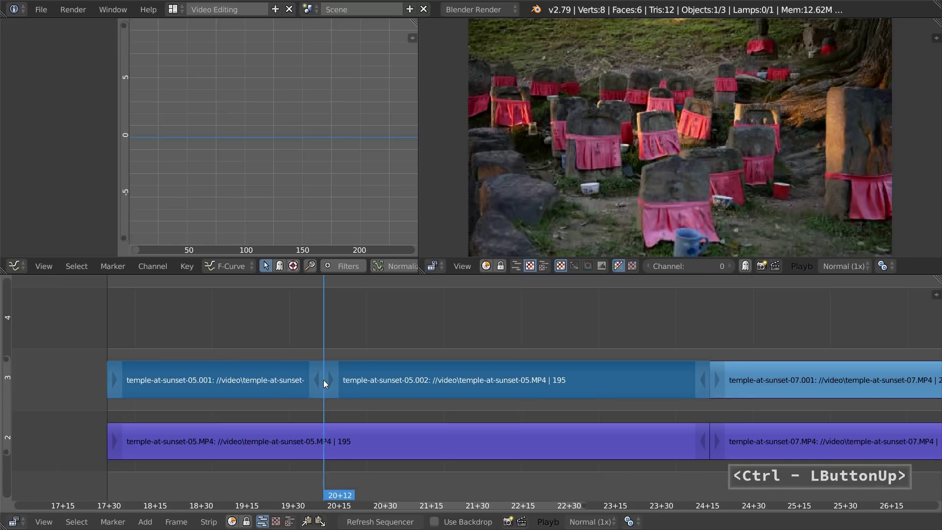
key("ctrl+z")
left_click_drag(323, 379, 103, 376, "ctrl")
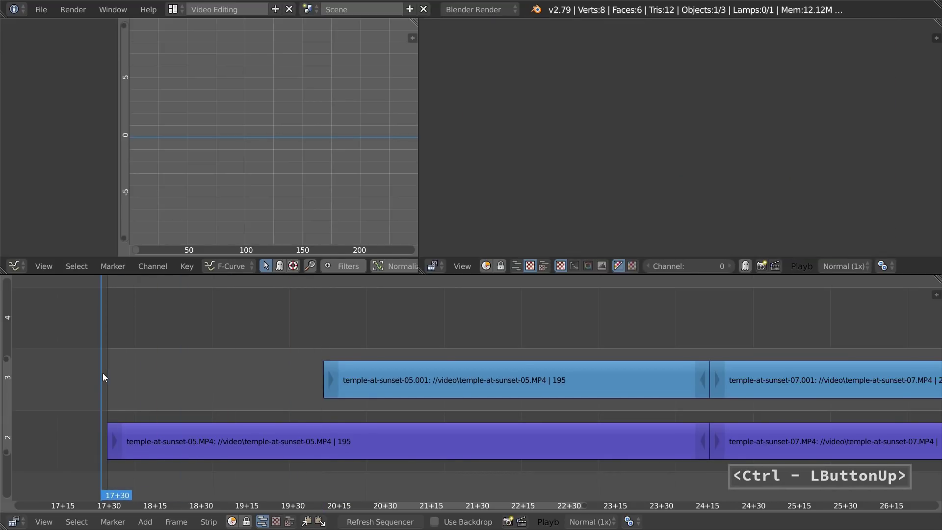
key("ctrl+z")
- Try trimming the start of the temple-at-sunset-05 video strip together with its linked audio, and undo the trim
left_click_drag(325, 384, 92, 374, "ctrl")
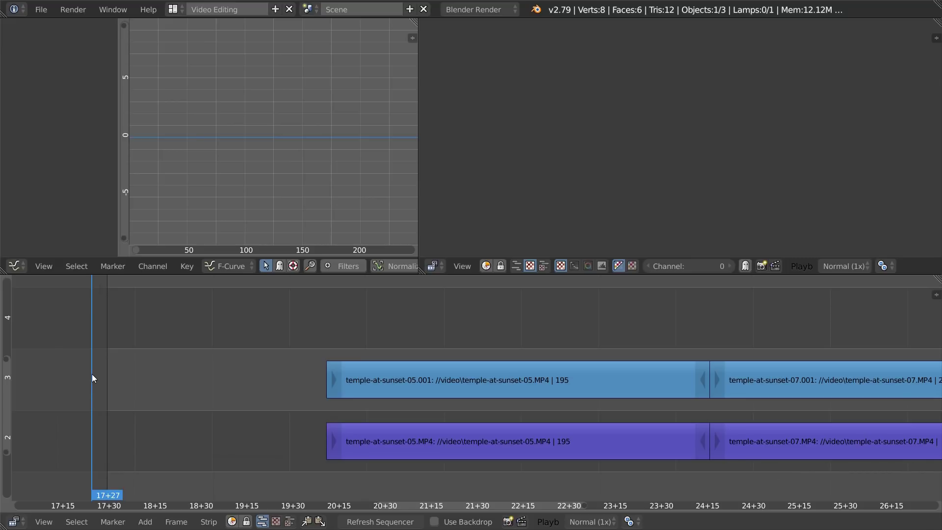
key("ctrl+z")
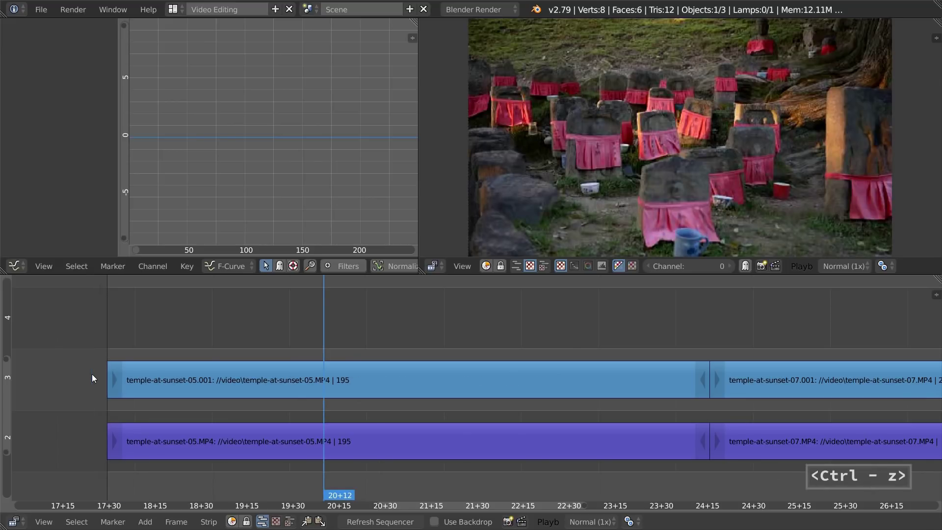
key("ctrl+z")
key("ctrl+z")
key("ctrl+z")
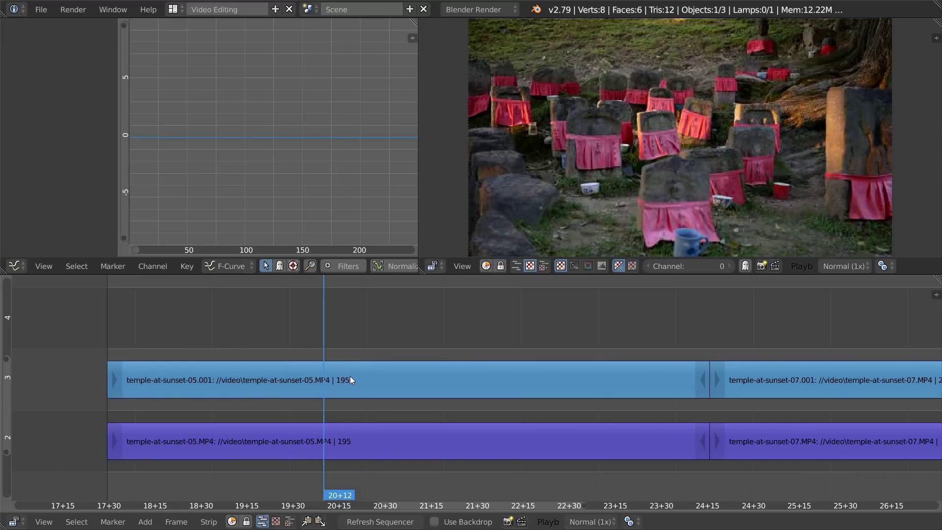
- Select the temple-at-sunset-05 video and audio strips, try trimming their start to the playhead, and undo the trim
key("b")
left_click_drag(411, 315, 272, 480)
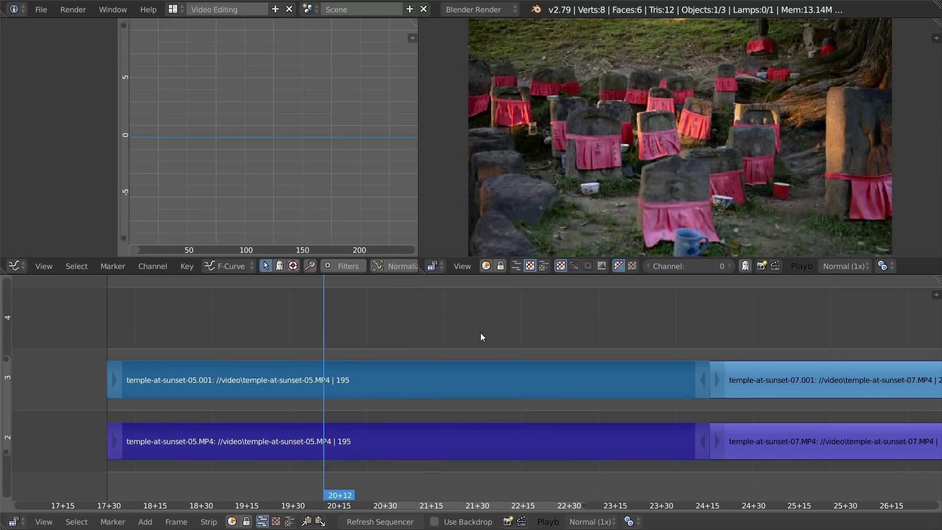
key("ctrl+k")
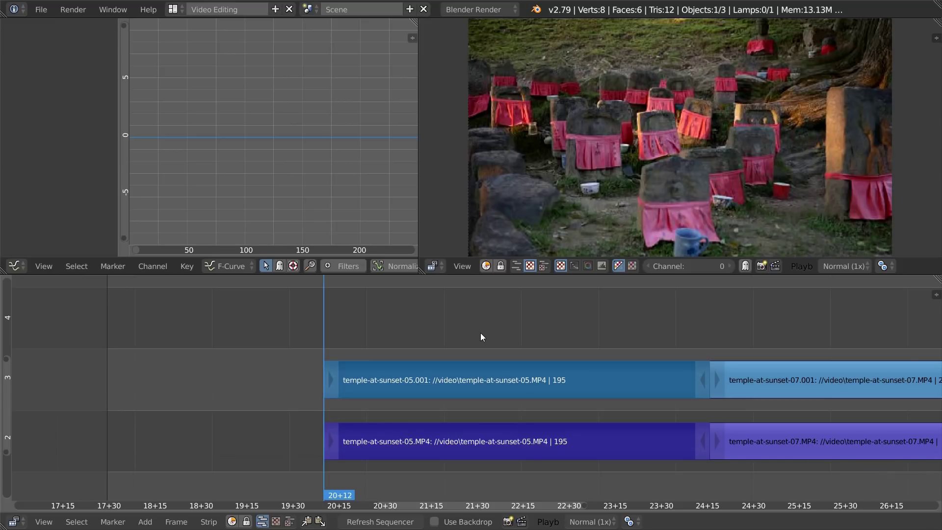
key("ctrl+z")
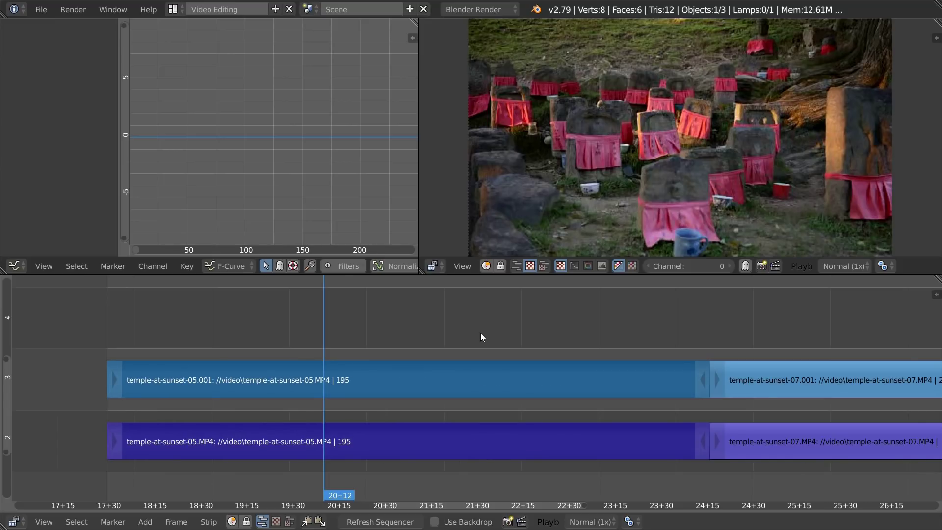
- Try trimming the end of the selected temple-at-sunset-05 strips to the playhead at 20+12, and undo the trim
key("alt+k")
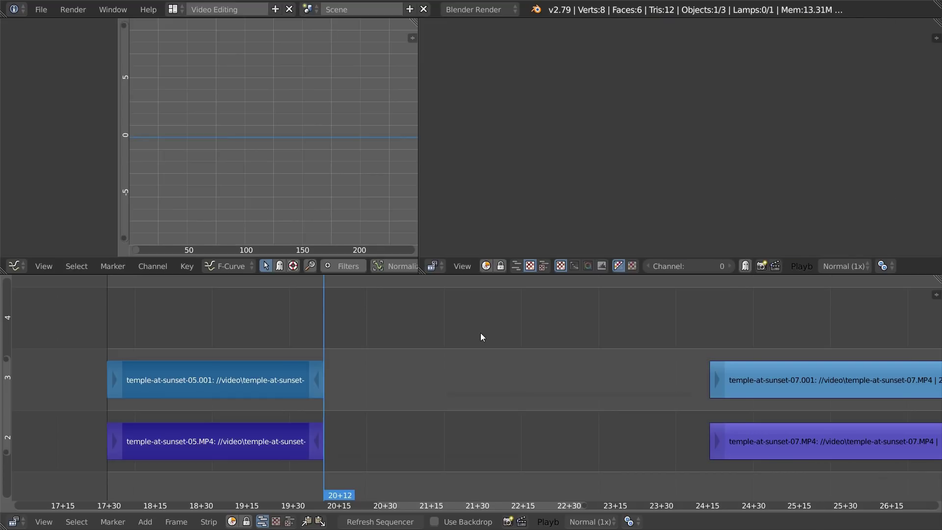
key("BackSpace")
key("ctrl+z")
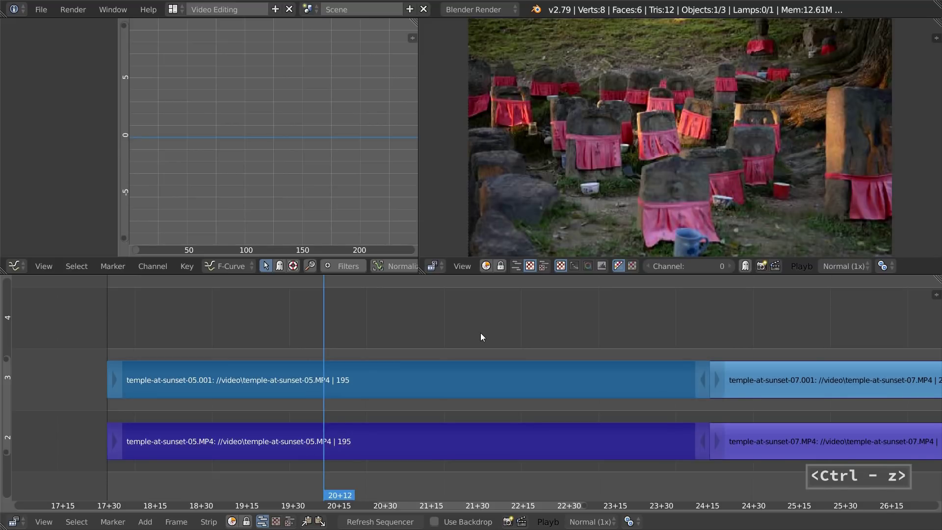
- Trim the start of the selected temple-at-sunset-05 strips to the playhead at 20+12 and deselect everything
key("ctrl+k")
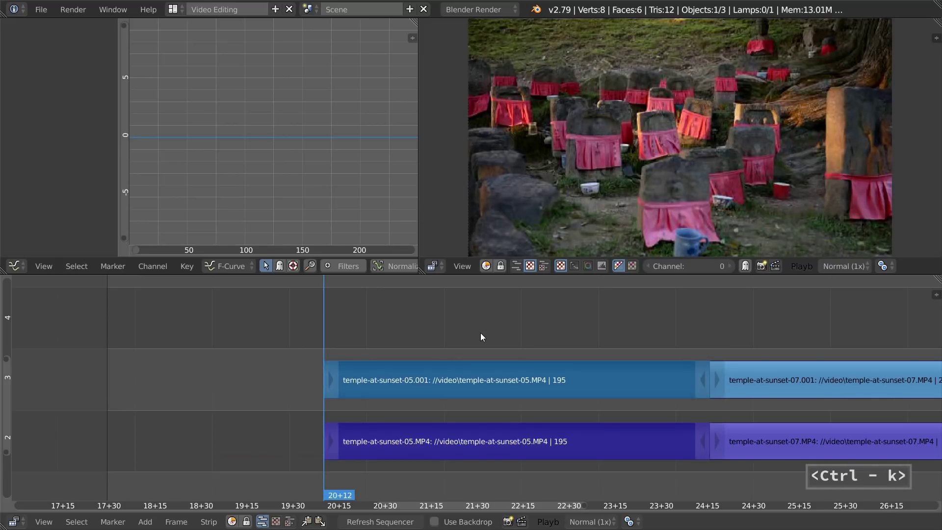
key("a")
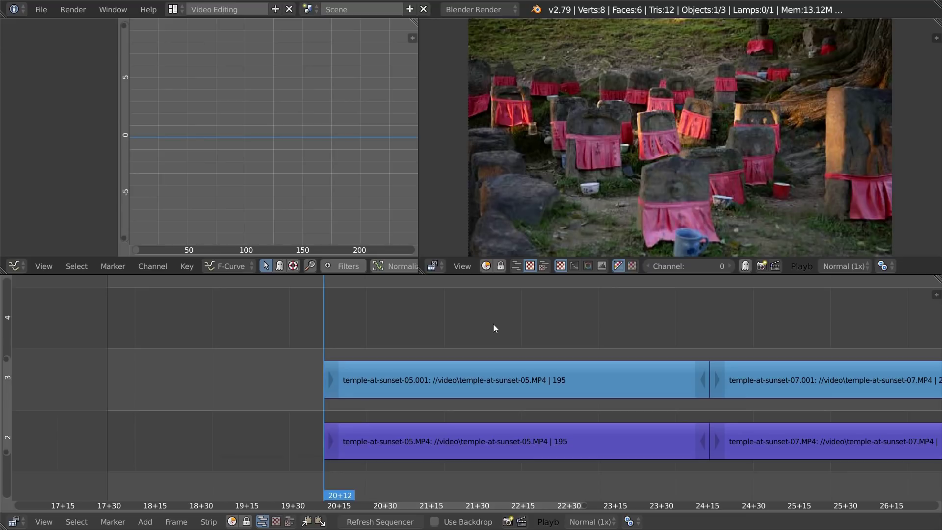
left_click(493, 324)
- Trim the end of the temple-at-sunset-05 video and audio strips to 22+27 and close the gap after them
key("ctrl")
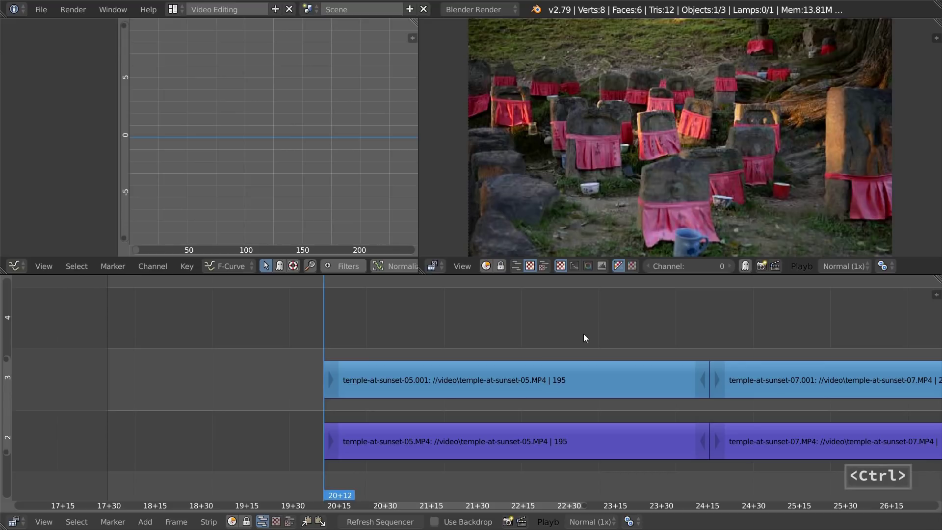
key("shift")
mouse_move(554, 326)
left_mouse_down("ctrl+shift")
mouse_move(521, 328)
mouse_move(592, 335)
mouse_move(494, 332)
mouse_move(563, 334)
mouse_move(543, 335)
mouse_move(555, 336)
left_mouse_up("ctrl+shift")
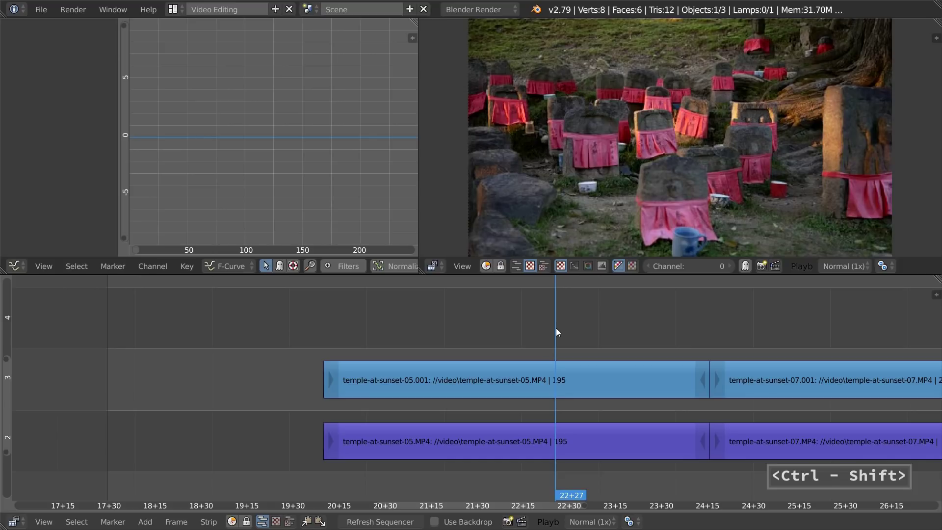
right_click(556, 328, "ctrl")
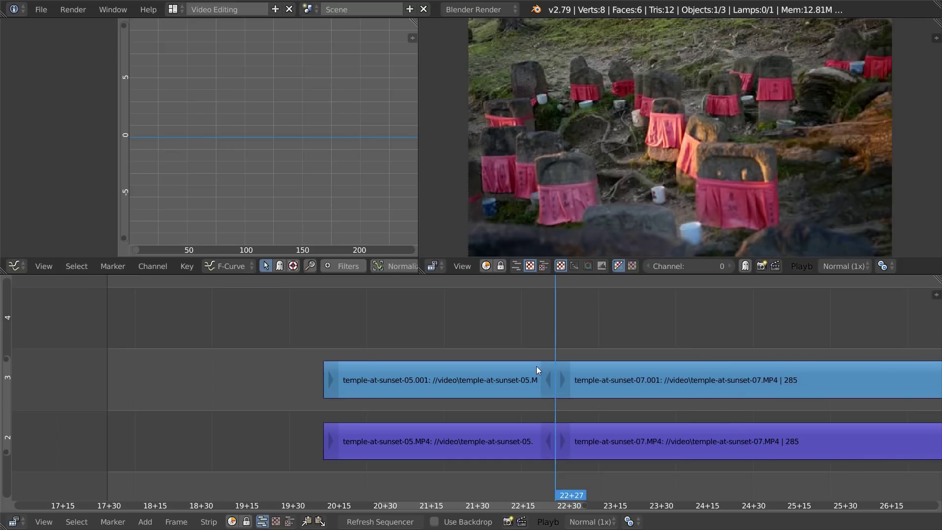
- Select all strips and set the timeline range to span from the first strip to the last
key("F10")
key("a")
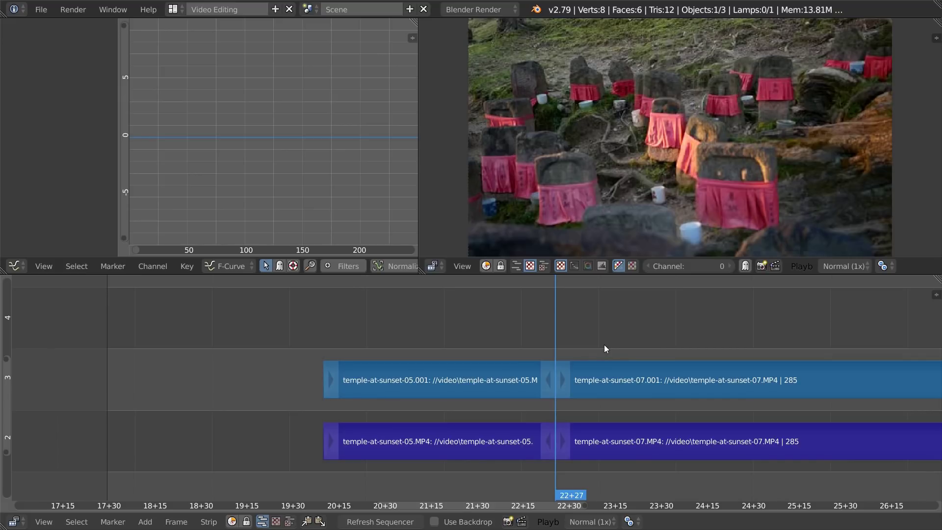
key("Home")
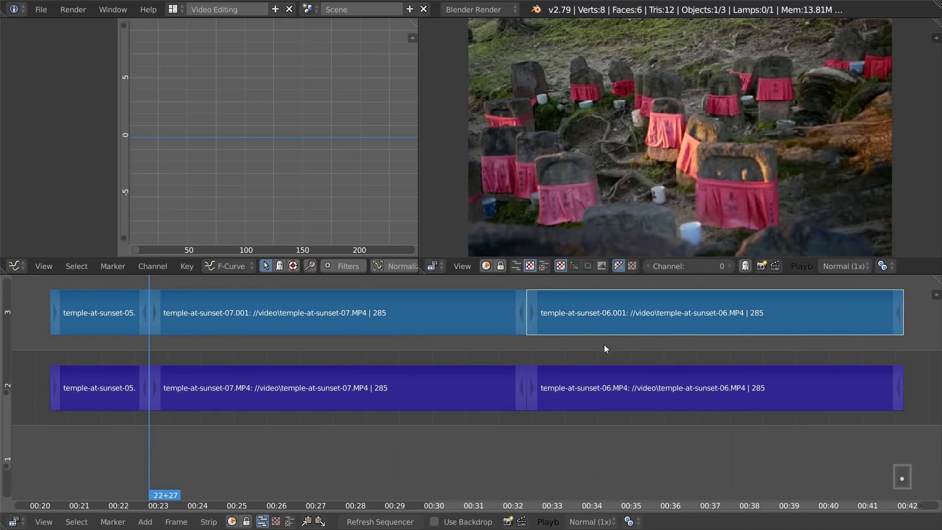
key("ctrl+alt+p")
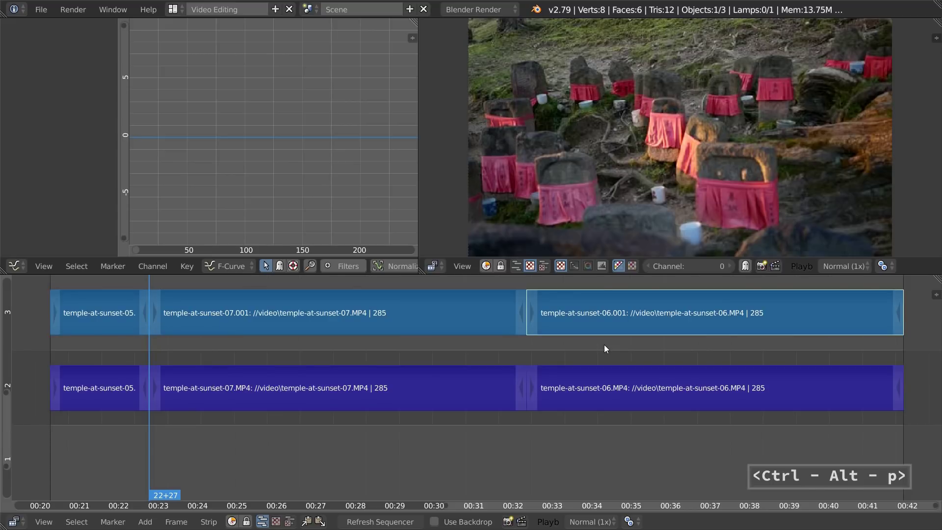
- Scrub through temple-at-sunset-07, try trimming its strips' end to 29+14 with the gap closed, and undo the trims
middle_click_drag(228, 305, 228, 340)
left_click_drag(152, 300, 160, 299)
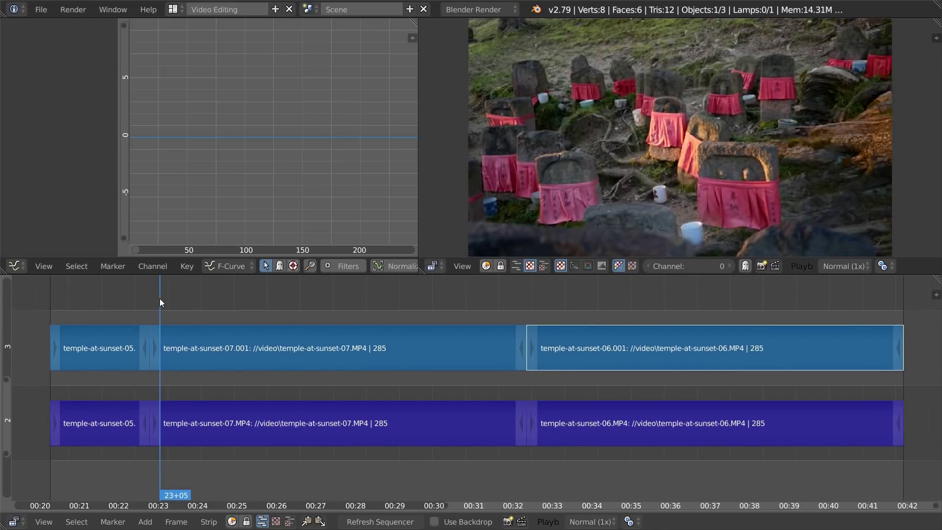
middle_click_drag(197, 305, 199, 320)
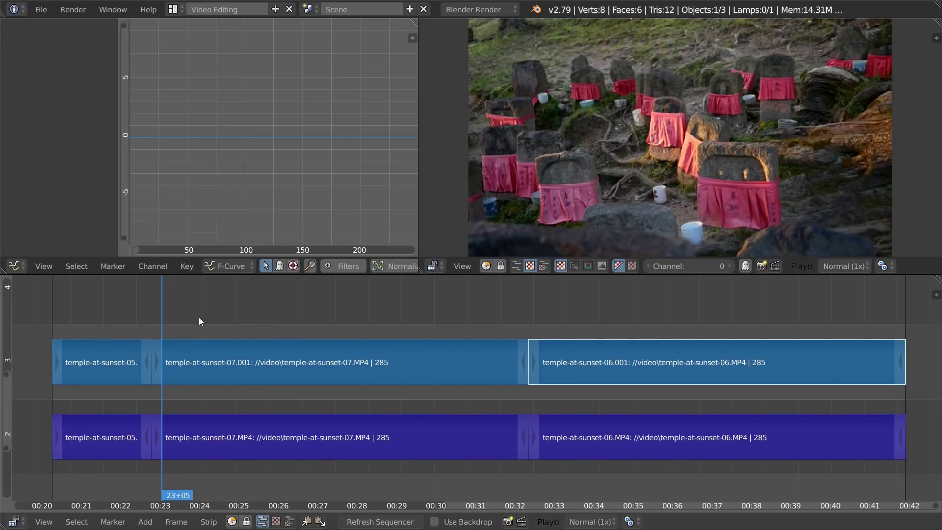
left_click_drag(174, 310, 281, 322)
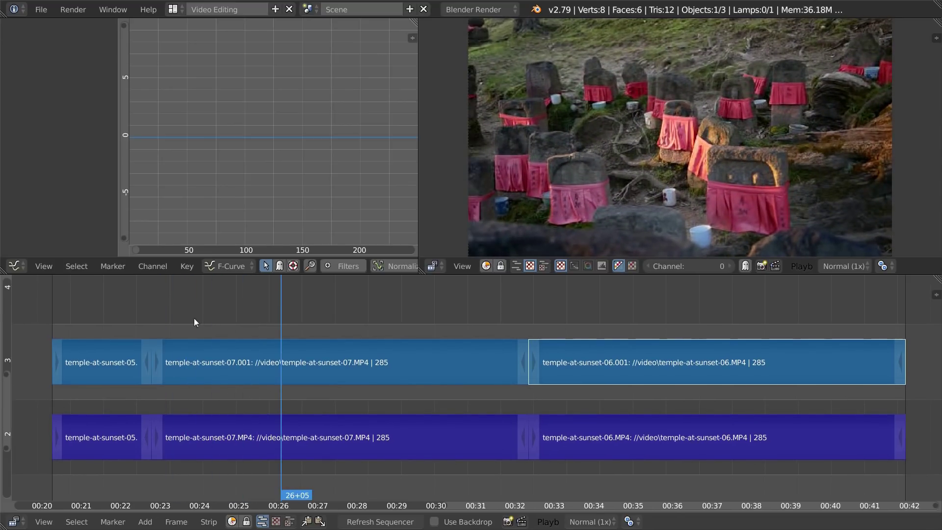
right_click(167, 306, "ctrl+shift")
right_click(412, 313, "ctrl+shift")
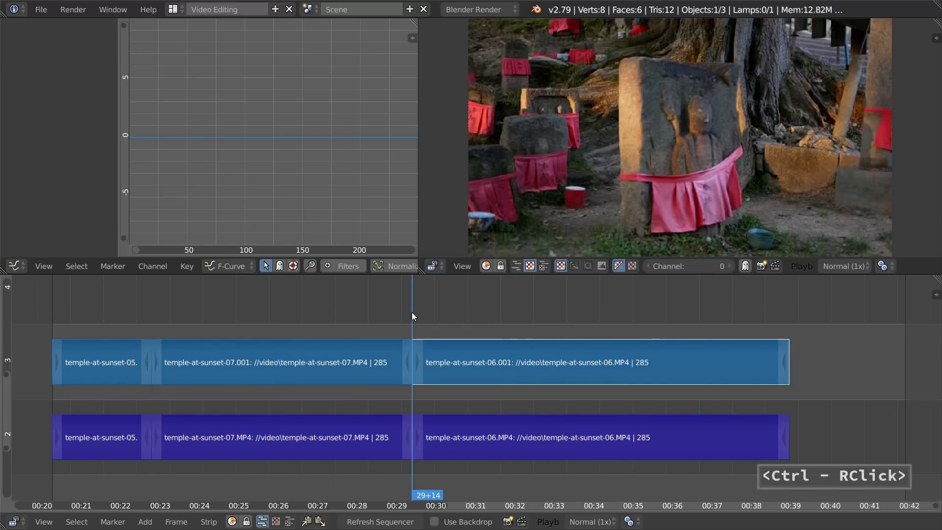
key("ctrl+z")
key("ctrl+z")
- Trim the start of the temple-at-sunset-07 video and audio strips to the playhead at 28+22
left_click_drag(162, 319, 383, 338)
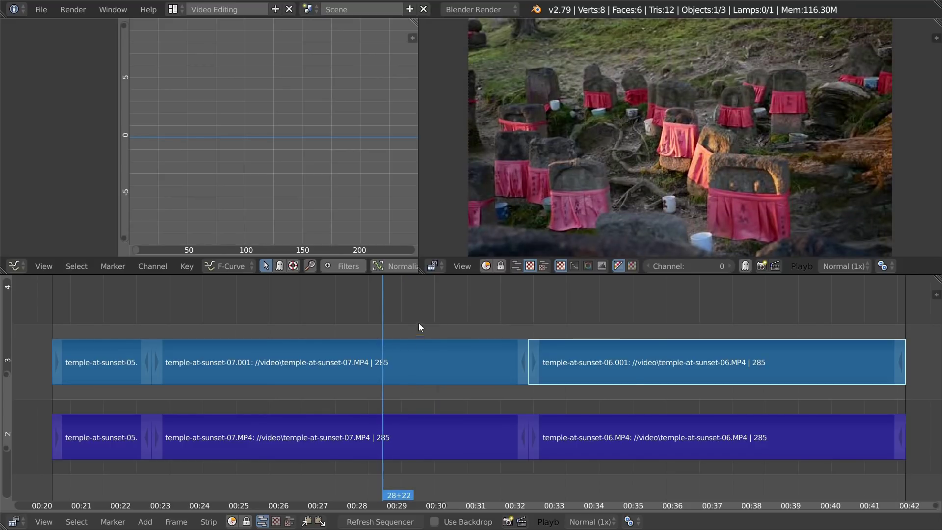
key("b")
left_click_drag(460, 293, 316, 458)
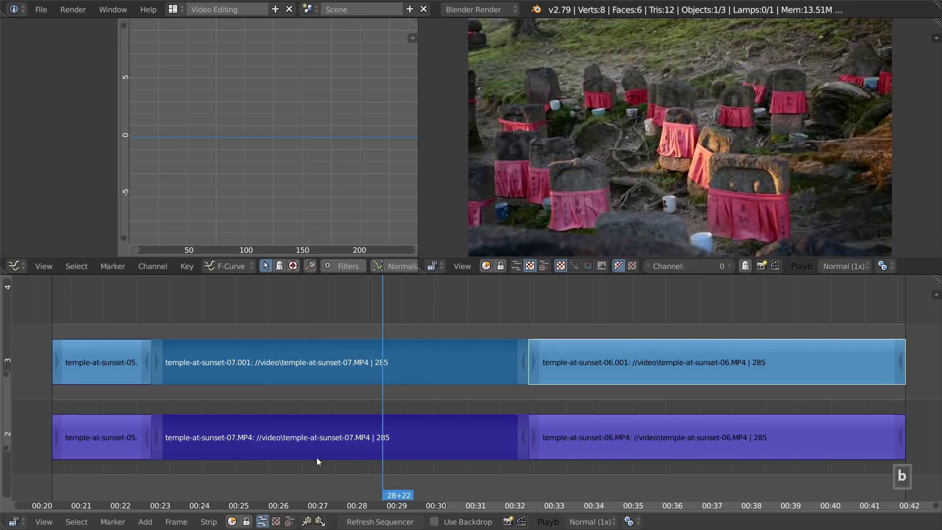
key("ctrl+k")
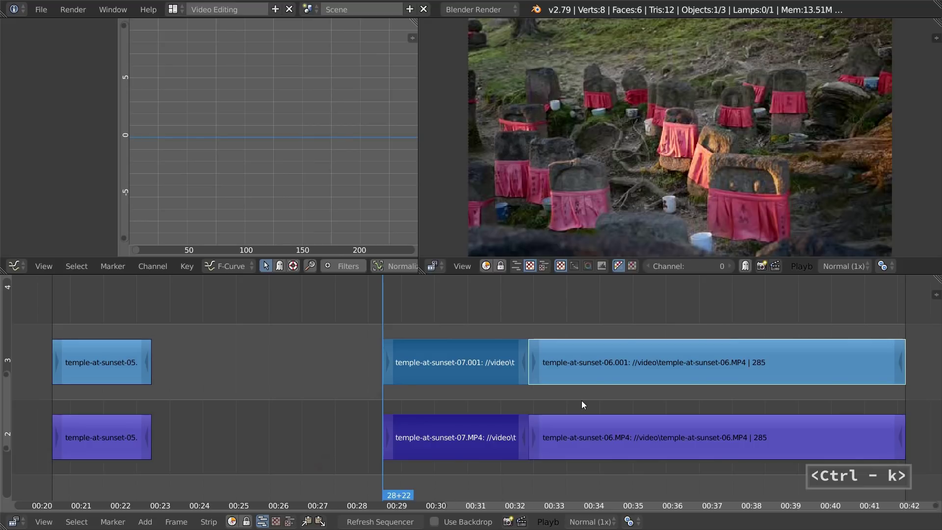
- Trim the end of the temple-at-sunset-07 strips to 31+01 and close the gap before temple-at-sunset-06
left_click_drag(390, 311, 472, 362)
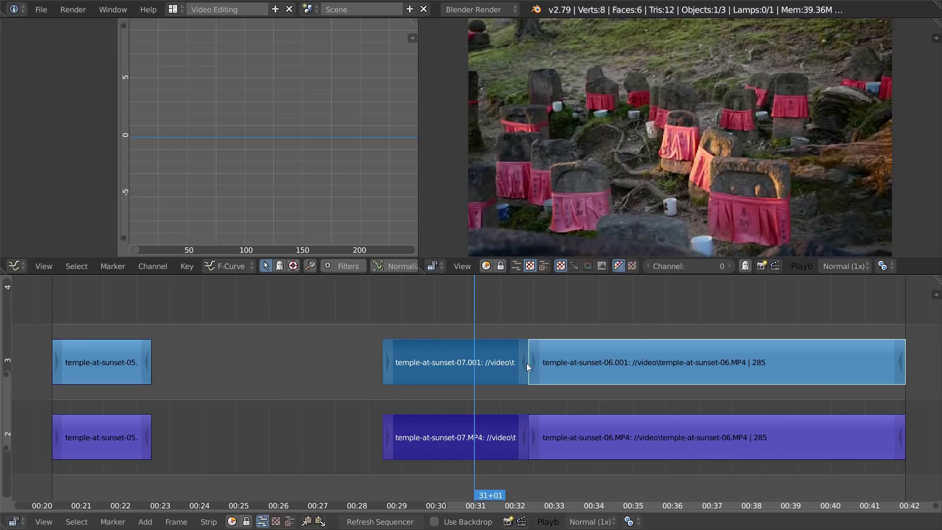
key("ctrl")
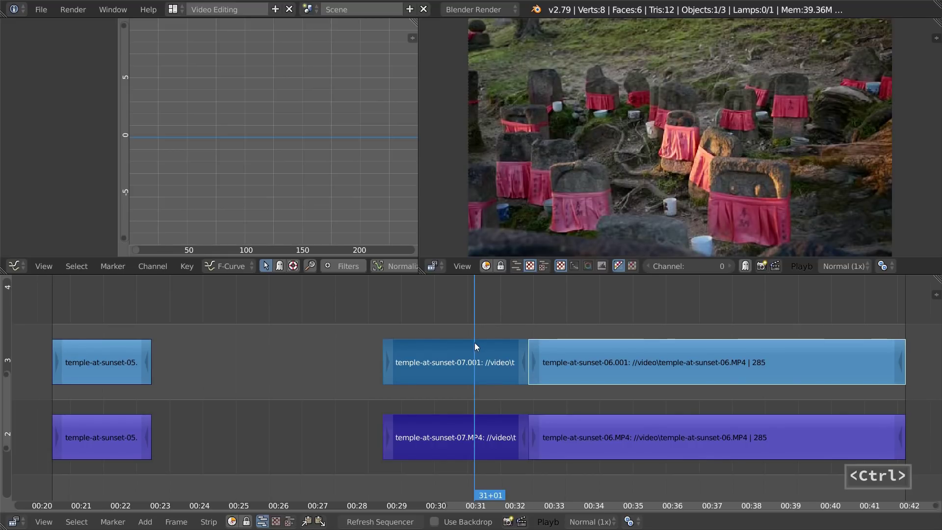
key("shift")
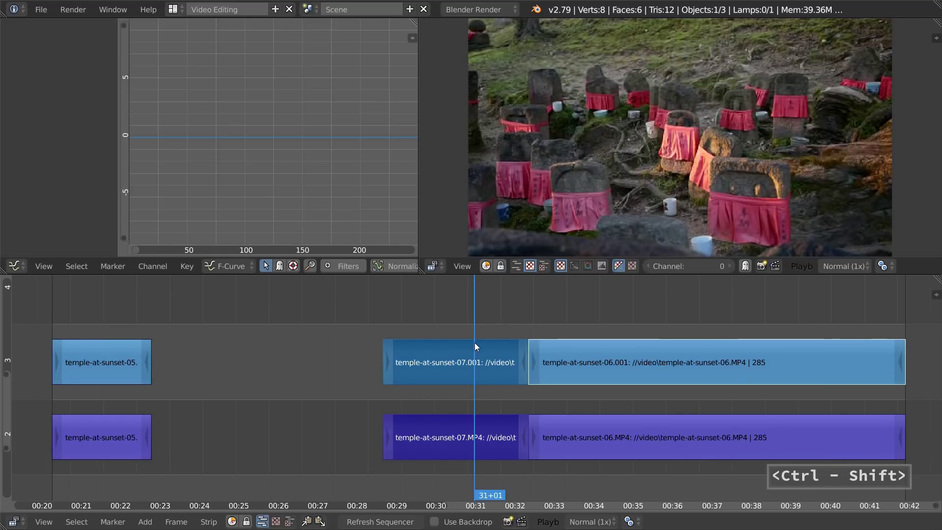
right_click(475, 343, "ctrl")
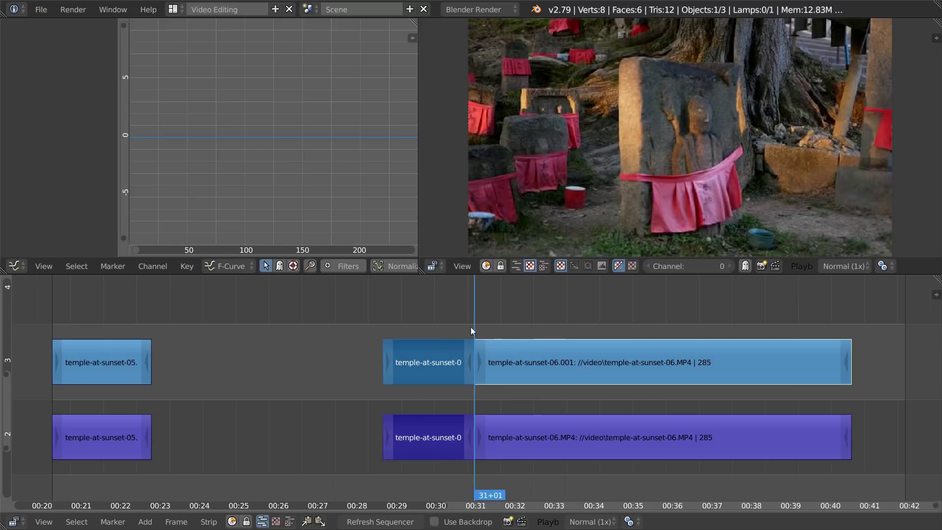
- Try trimming away a section across the temple-at-sunset-07 and temple-at-sunset-06 strips up to 32+18, and undo the trim
left_click_drag(429, 311, 538, 308, "ctrl")
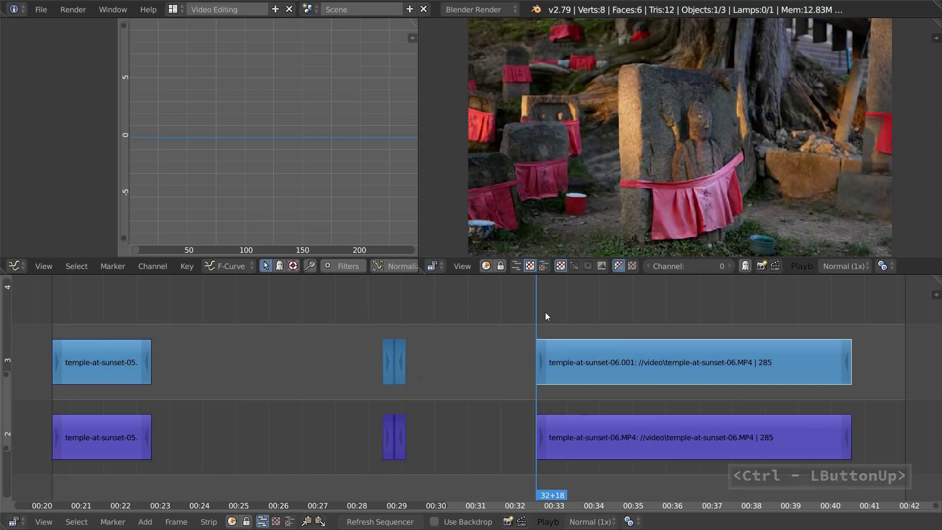
key("ctrl+z")
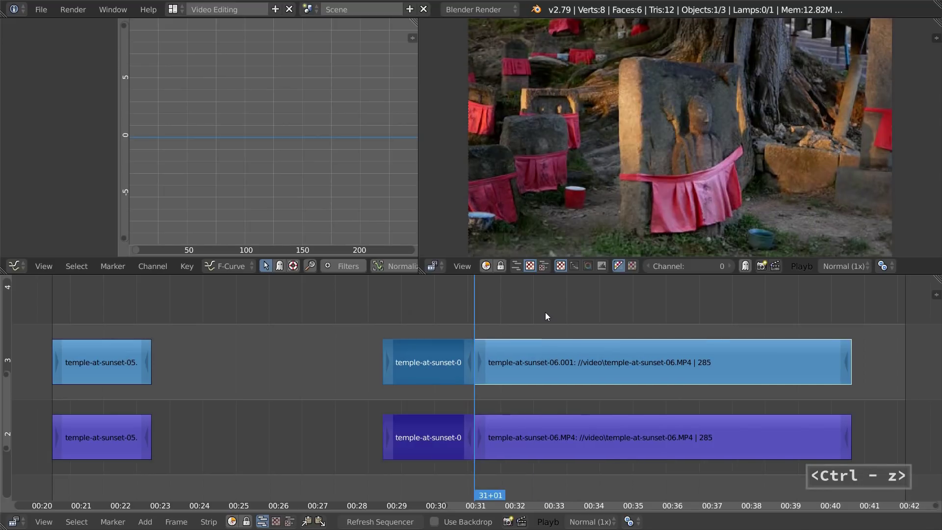
- Try closing the gap between the temple-at-sunset-05 and temple-at-sunset-07 strips, and undo it
left_click(267, 364, "ctrl")
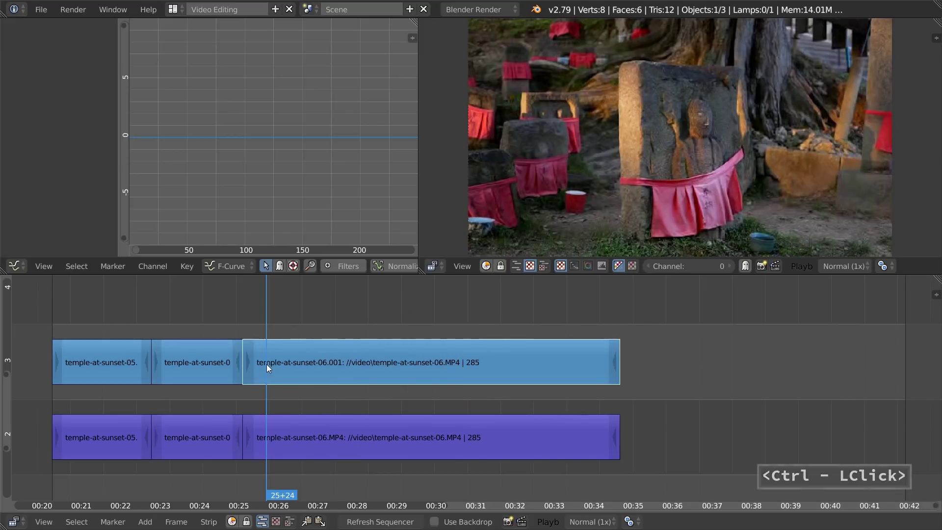
key("ctrl+z")
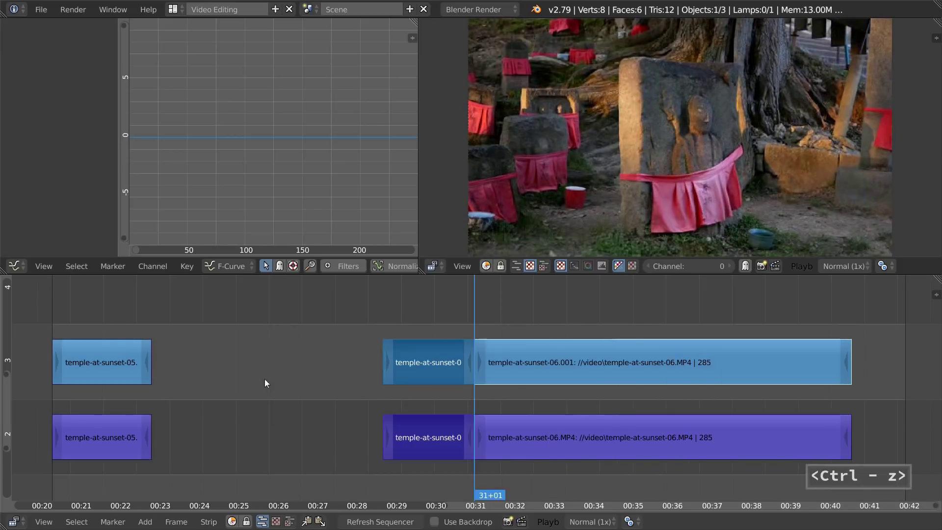
- Move the temple-at-sunset-06 video and audio strips slightly less than one second later to open a second gap after temple-at-sunset-07
key("b")
left_click_drag(601, 319, 597, 446)
key("g")
left_click(644, 448)
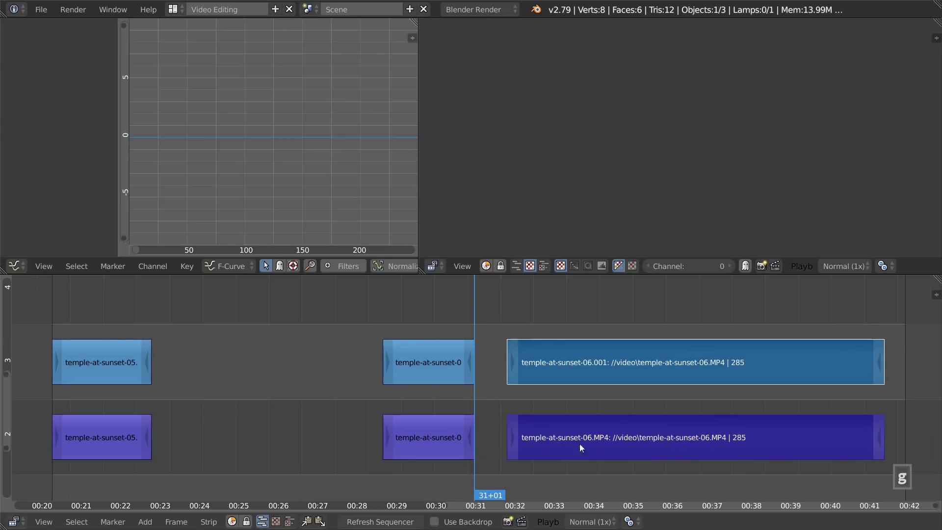
- Try closing both gaps around the temple-at-sunset-07 strips, and undo the changes
left_click(223, 366, "ctrl")
key("BackSpace")
left_click(267, 364, "ctrl")
key("BackSpace")
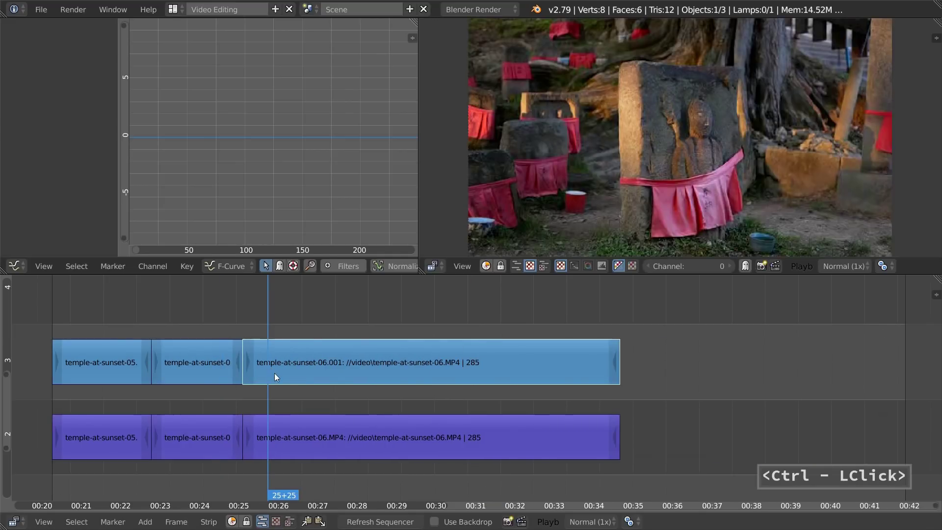
key("ctrl+z")
key("ctrl+z")
- Place the playhead at 23+20 in the first gap, try removing only that gap, and close all the gaps in the sequence at once instead
left_click(181, 350)
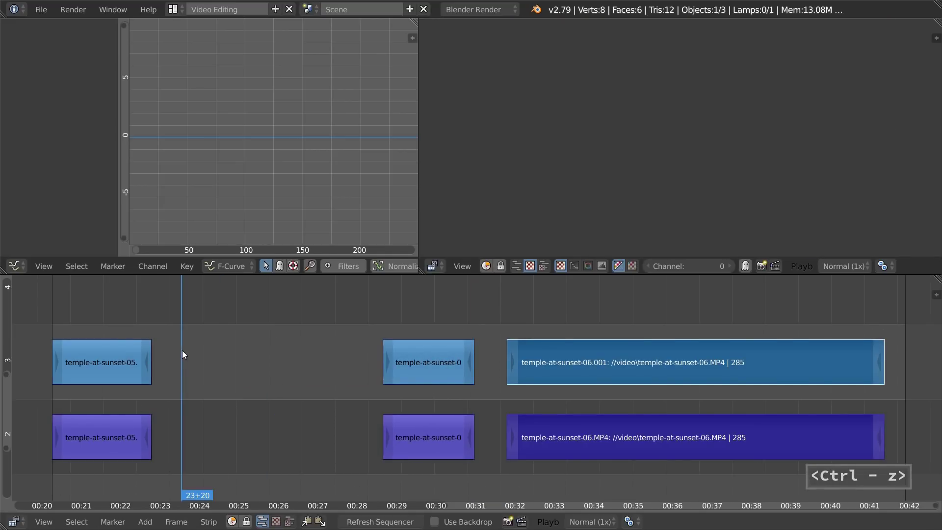
key("BackSpace")
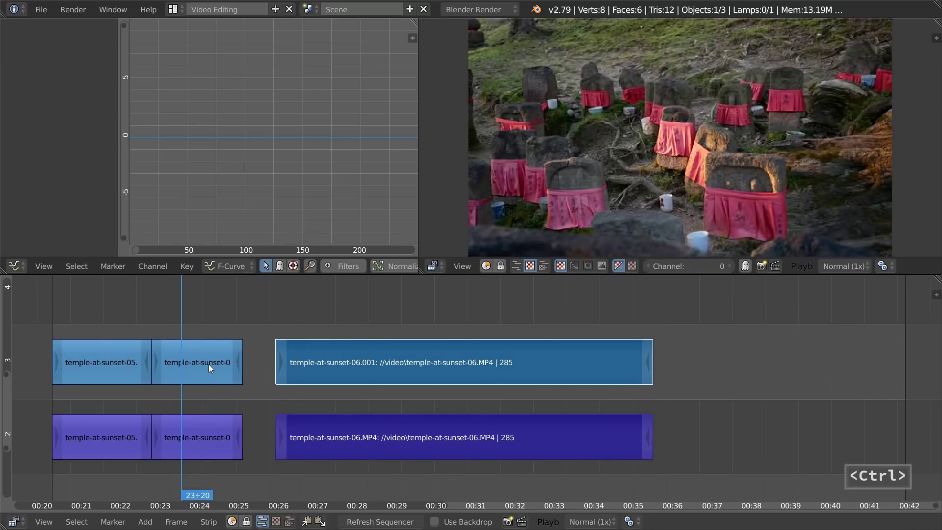
key("ctrl+z")
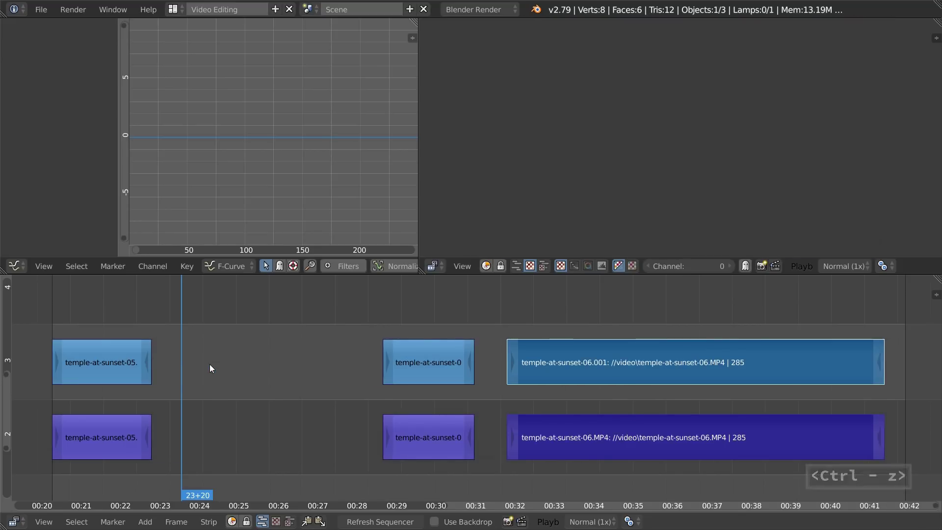
key("BackSpace")
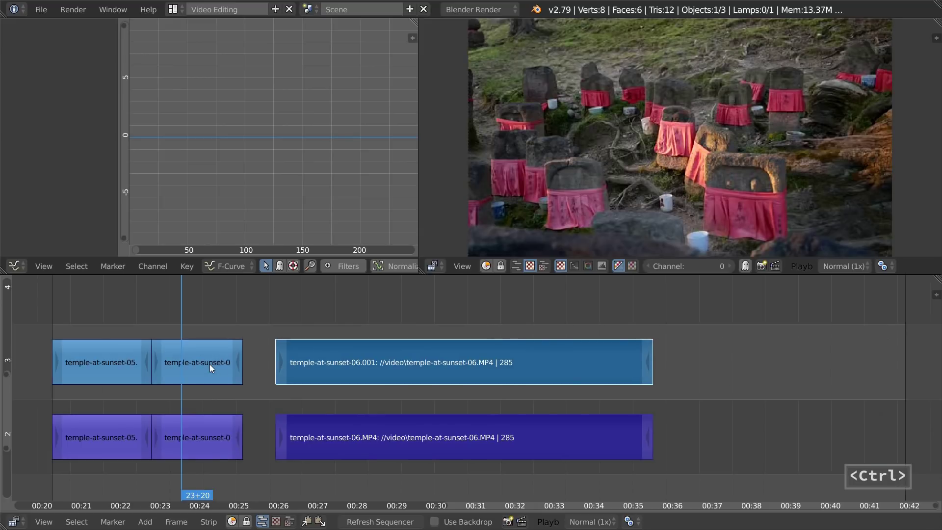
key("ctrl+z")
key("shift+BackSpace")
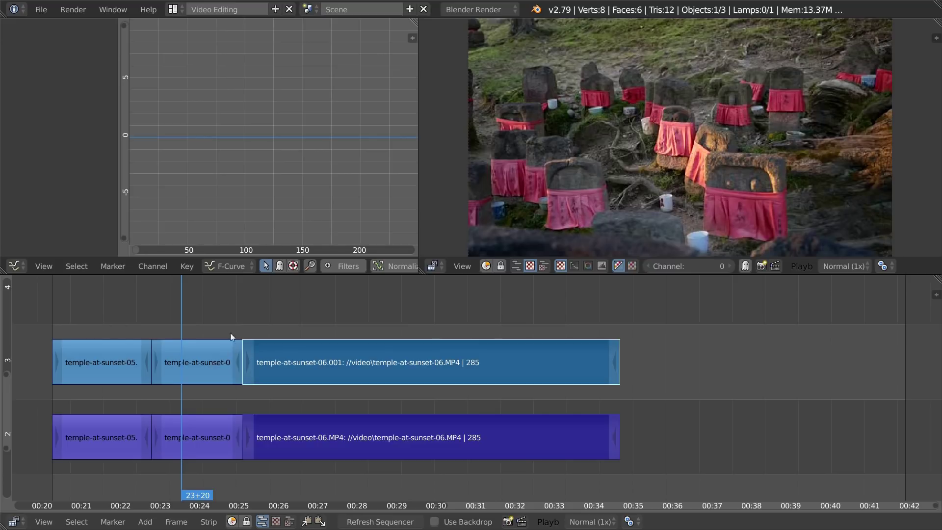
- Scrub through temple-at-sunset-06 and trim the end of its video and audio strips to 27+09
left_click_drag(260, 308, 421, 368)
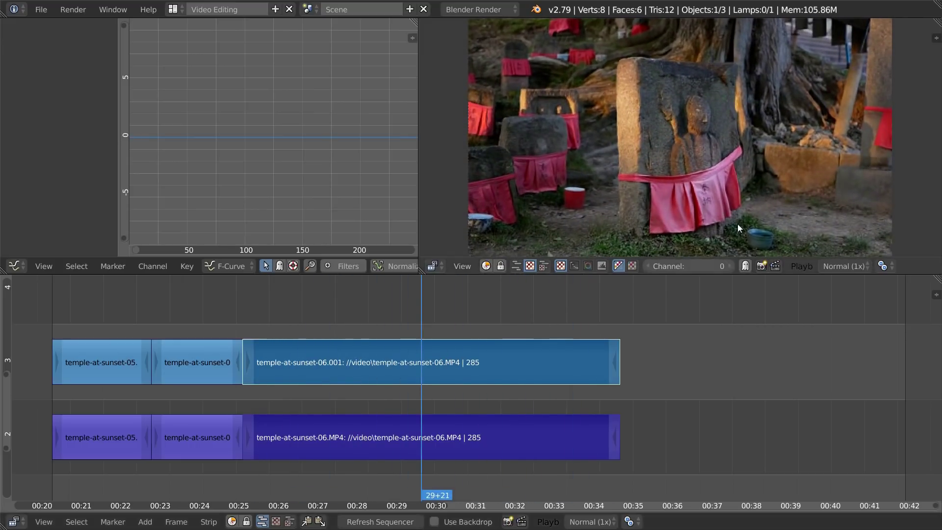
left_click_drag(425, 318, 620, 313)
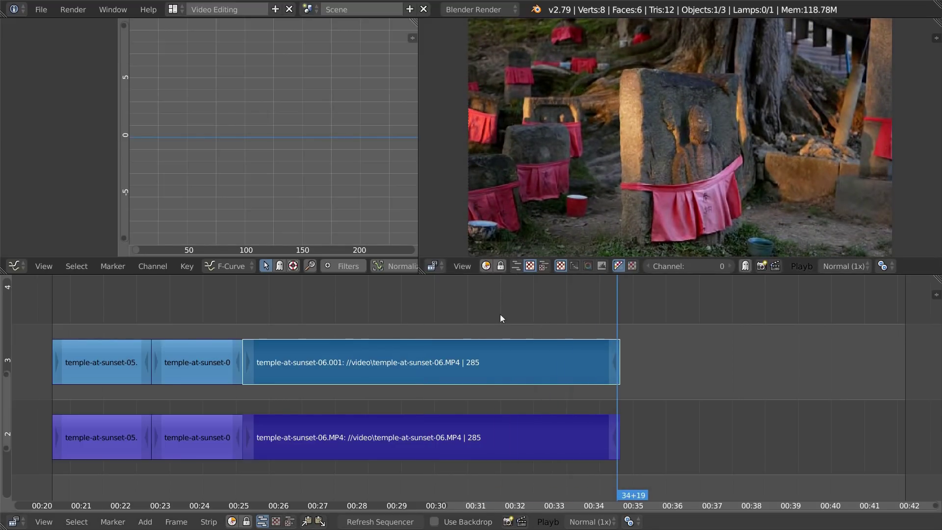
left_click_drag(508, 314, 487, 316)
left_click_drag(255, 333, 327, 330)
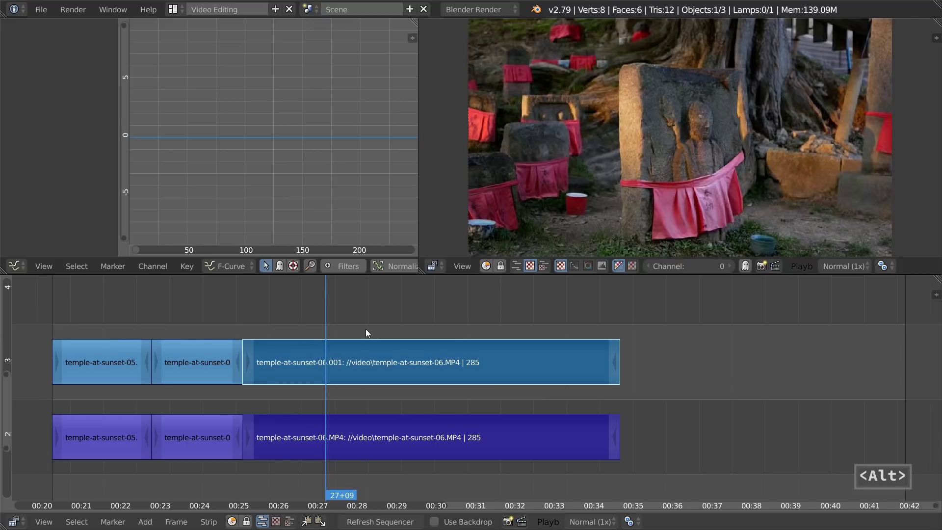
key("alt+k")
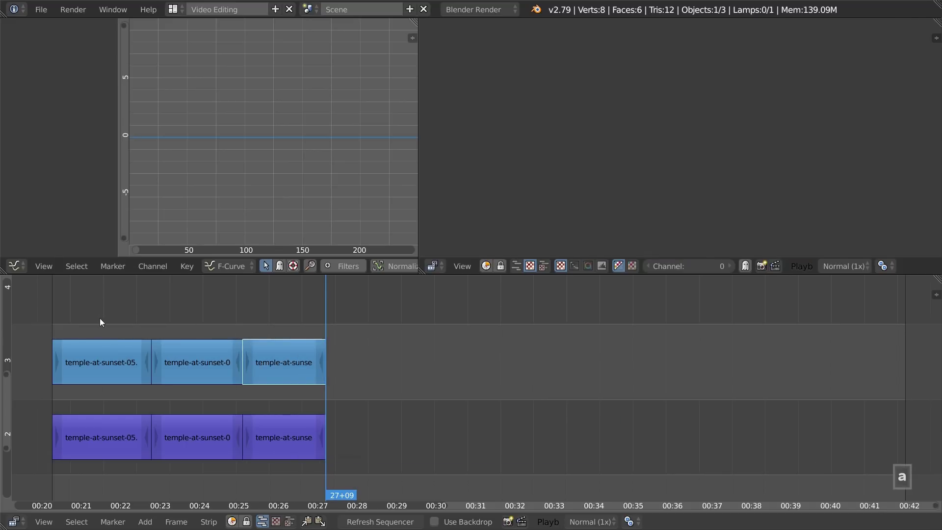
- Play the edited sequence from its beginning and scrub across the cut between temple-at-sunset-05 and temple-at-sunset-07
left_click_drag(47, 307, 107, 352)
key("alt+a")
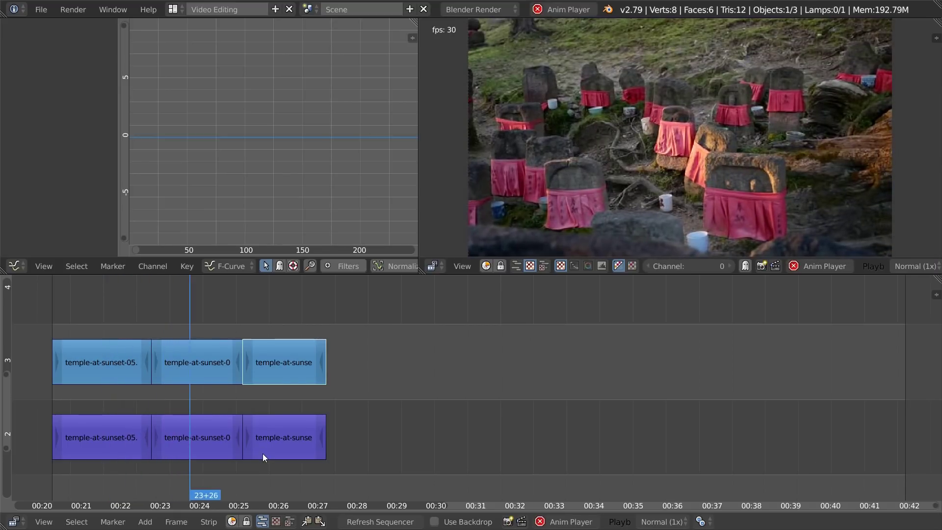
key("alt+a")
left_click_drag(169, 309, 129, 319)
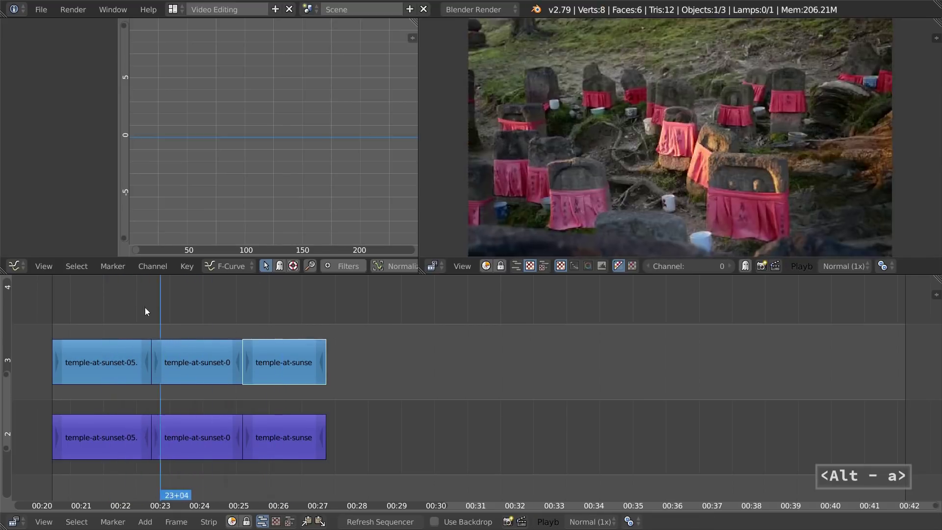
- Swap the temple-at-sunset-07 video and audio strips ahead of temple-at-sunset-05, and play back the reordered sequence
right_click(166, 353)
key("alt+Left")
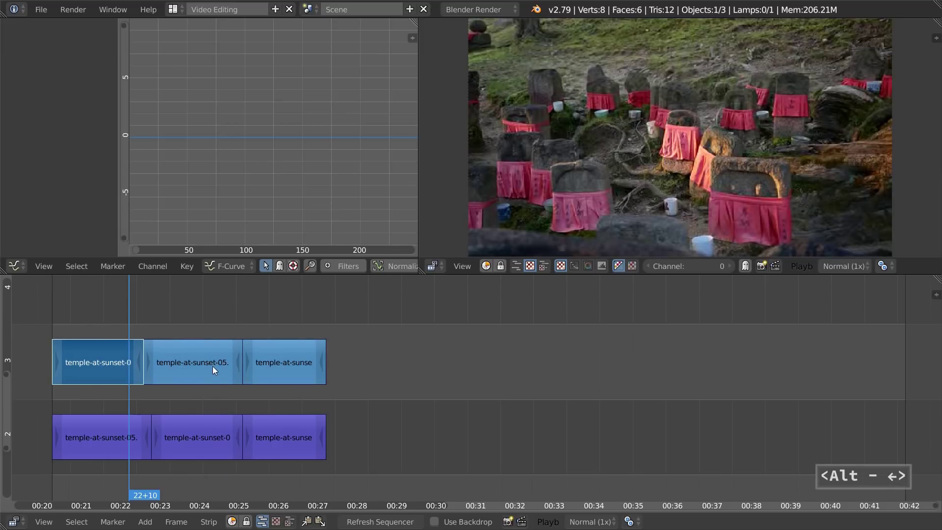
key("ctrl+z")
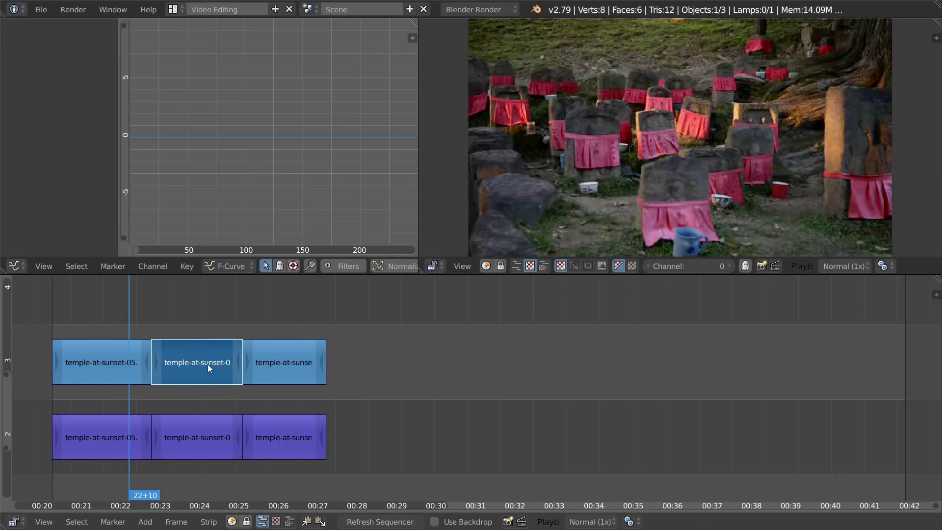
key("alt+Left")
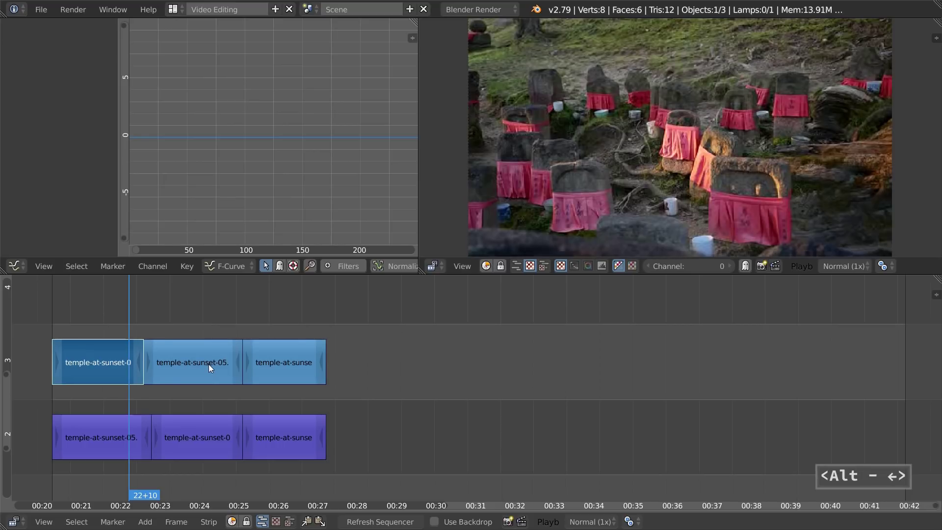
right_click(201, 438)
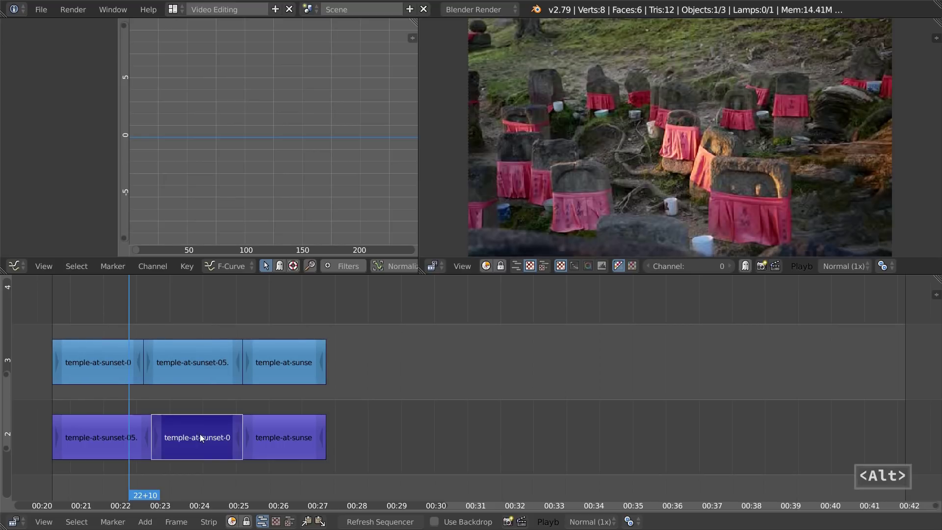
key("alt+Left")
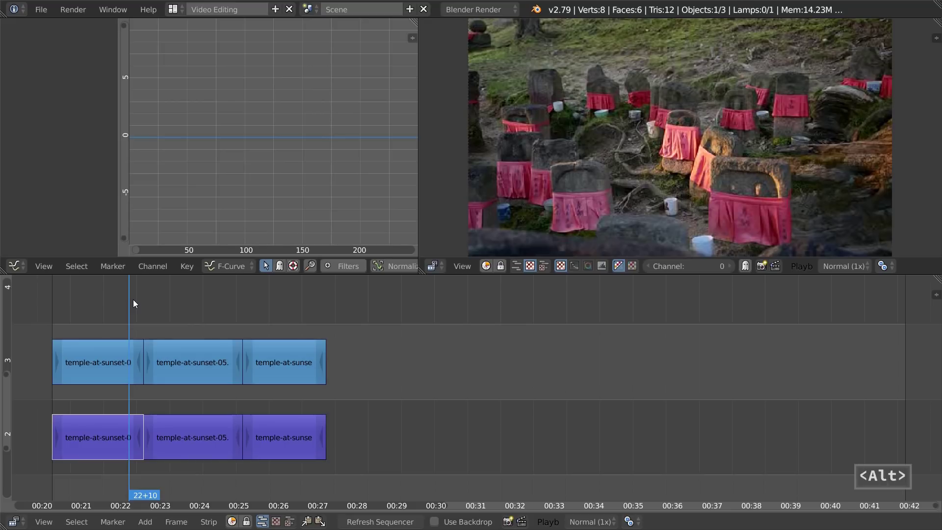
key("alt+a")
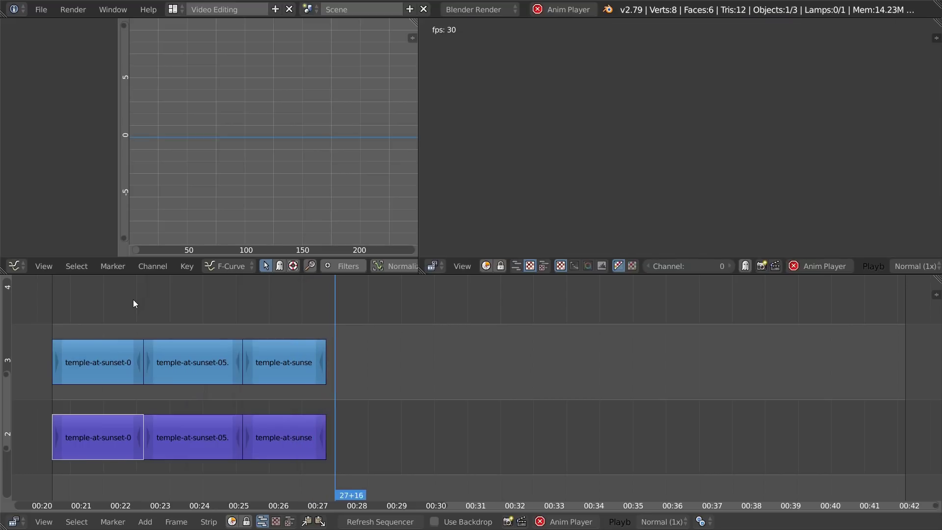
key("alt+a")
- Select all strips and set the timeline's frame range to fit them
key("a")
key("ctrl+alt+p")
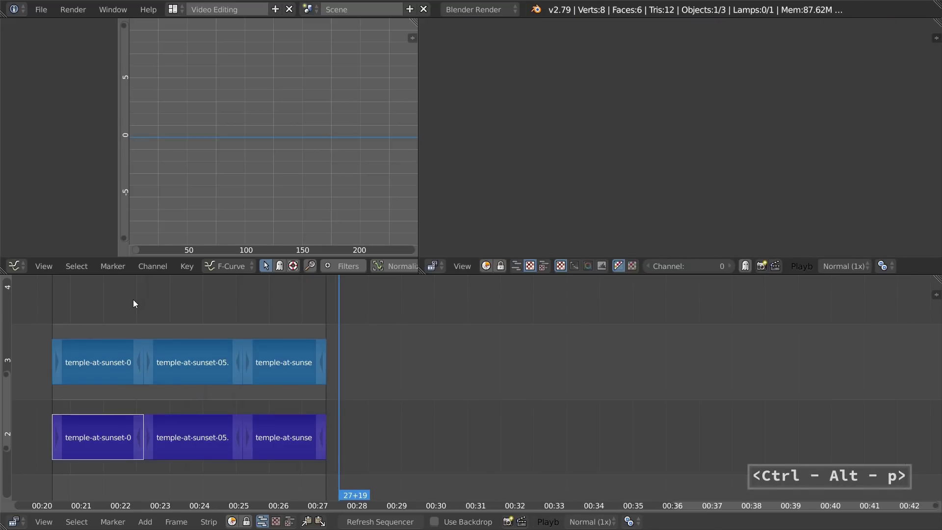
key("Home")
key("KP_Decimal")
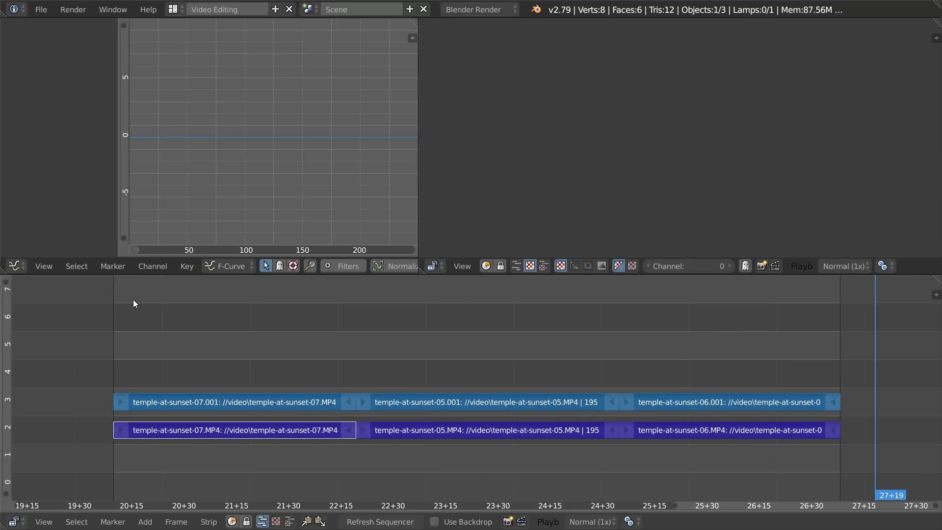
- Deselect the strips and render the scene to a video with the YouTube preset
left_click(266, 374)
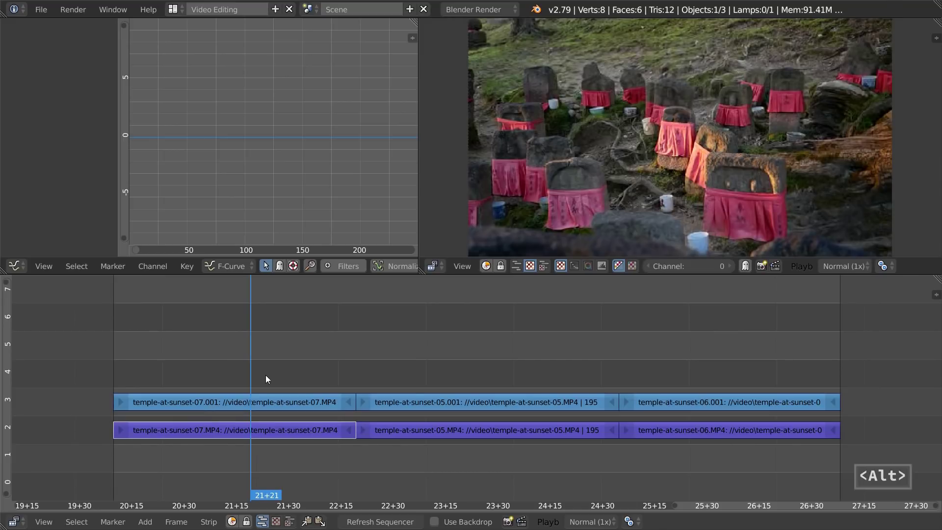
key("alt+F12")
scroll(285, 365, "down", 4)
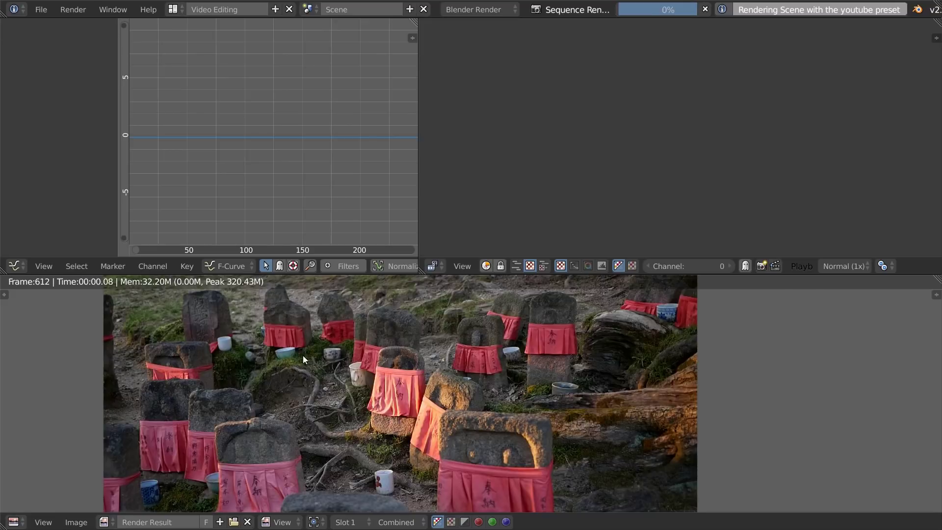
middle_click_drag(347, 369, 428, 393)
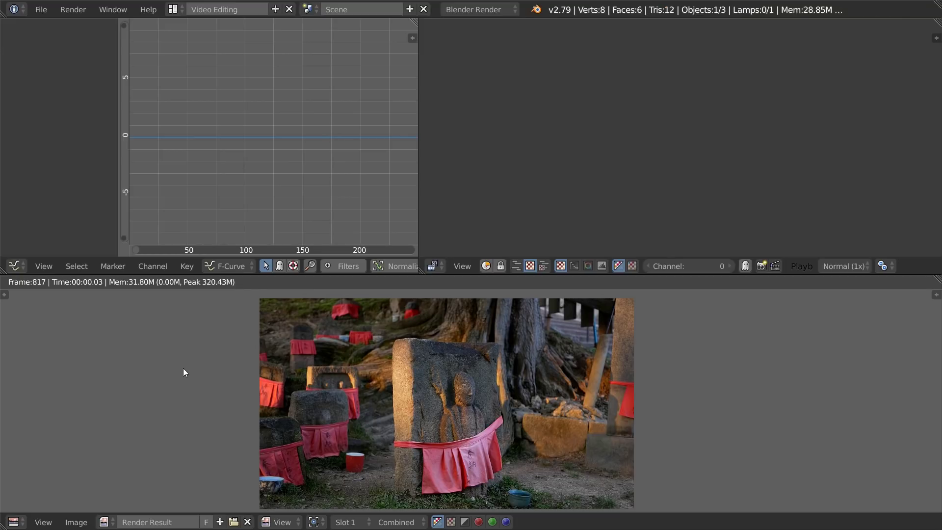
- Switch to the file manager and play the rendered Scene.mp4 from the blender-vse-nara-shots folder
key("super+1")
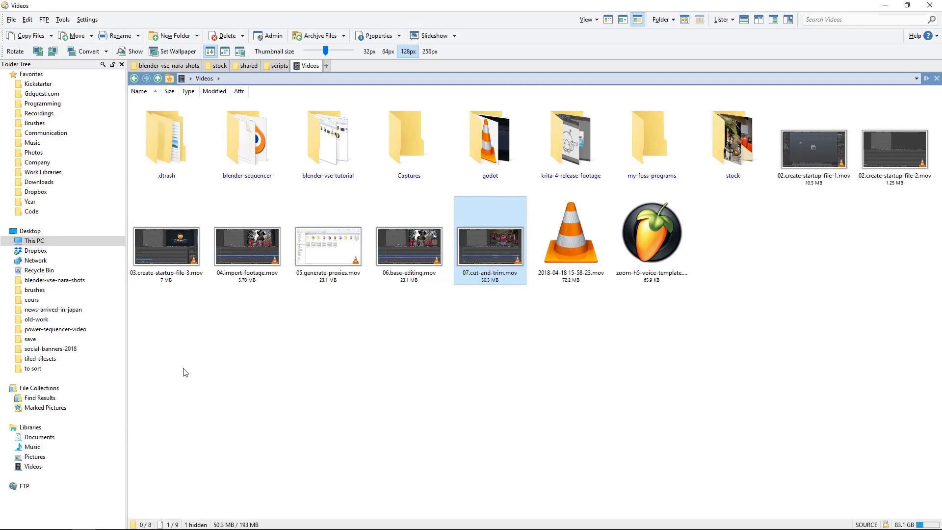
key("ctrl+Right")
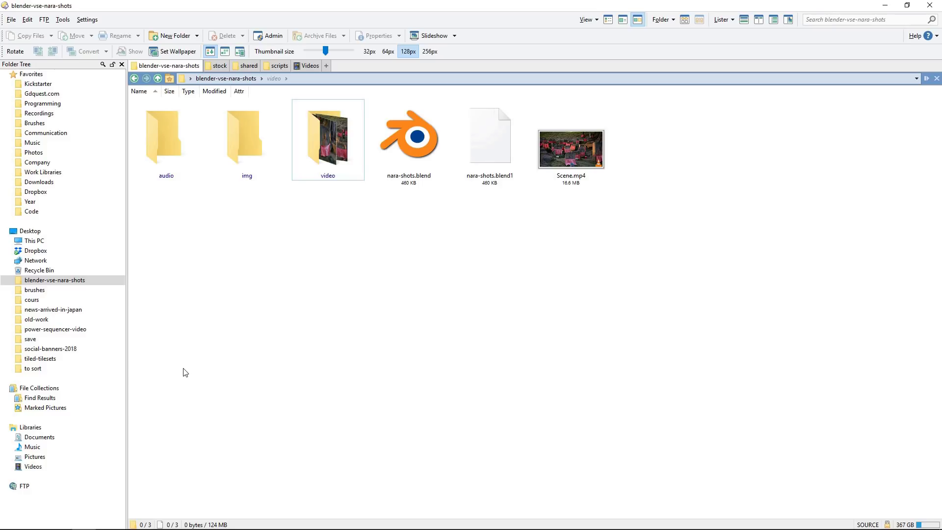
left_click(580, 171)
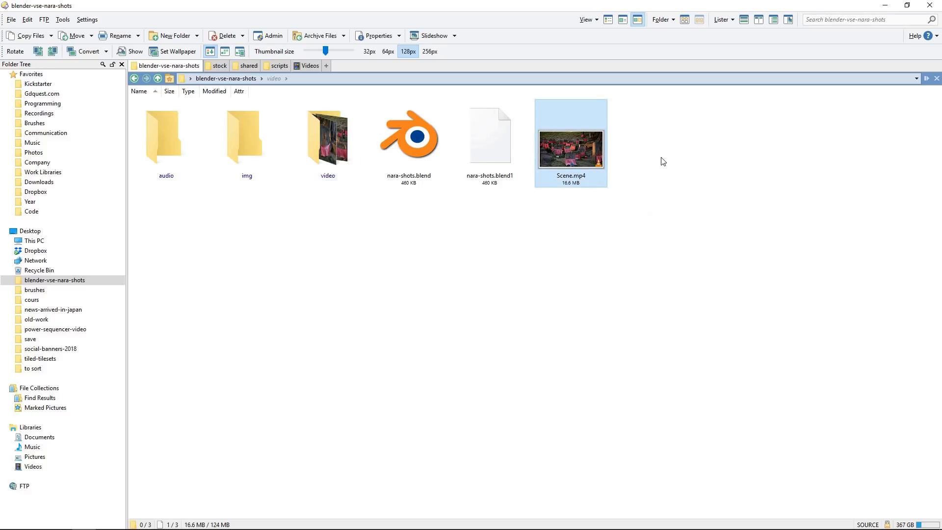
left_click(425, 145)
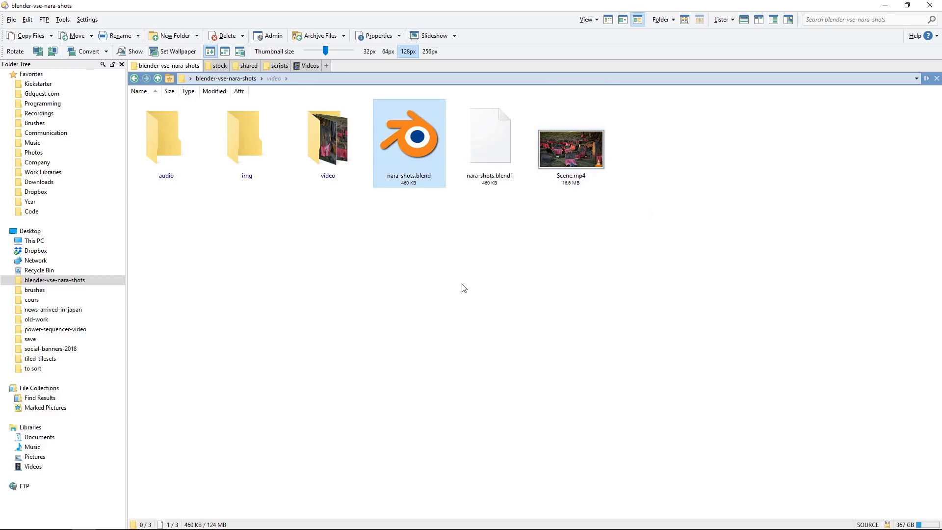
left_click(464, 288)
double_click(559, 155)
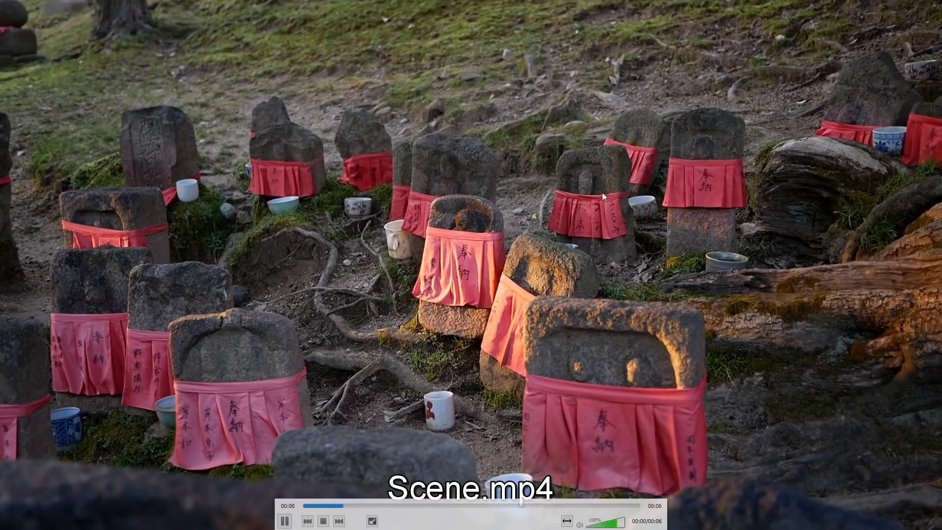